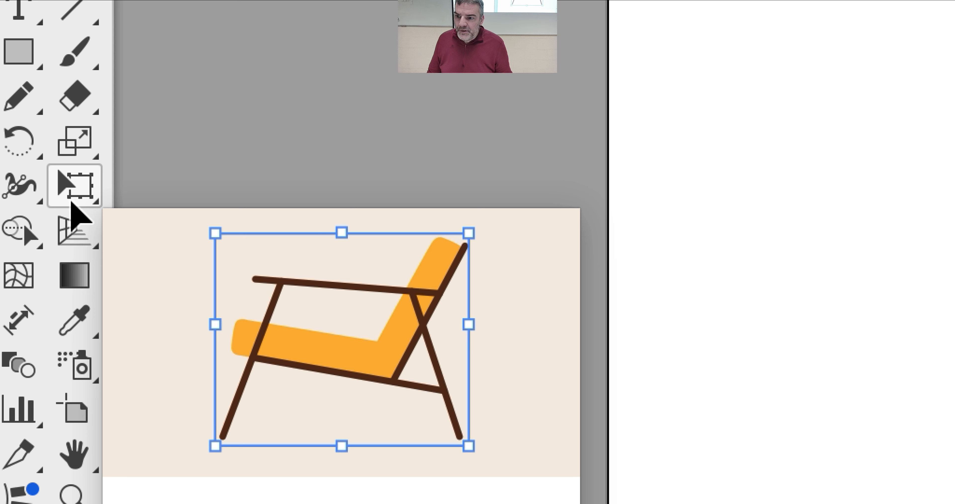
Enlarge the California text with the Free Transform tool to span most of the page width, keeping it near the page's upper edge
left_click(71, 202)
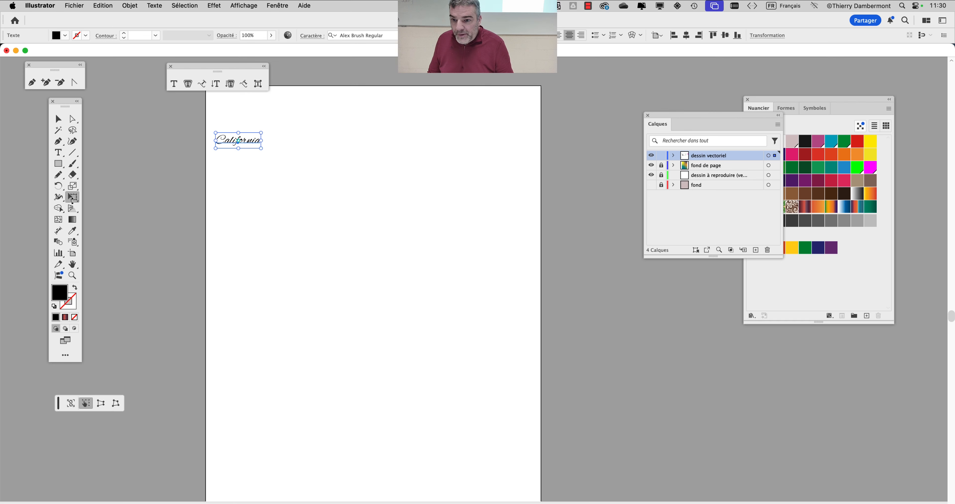
left_click_drag(259, 149, 505, 204)
left_click_drag(446, 179, 453, 166)
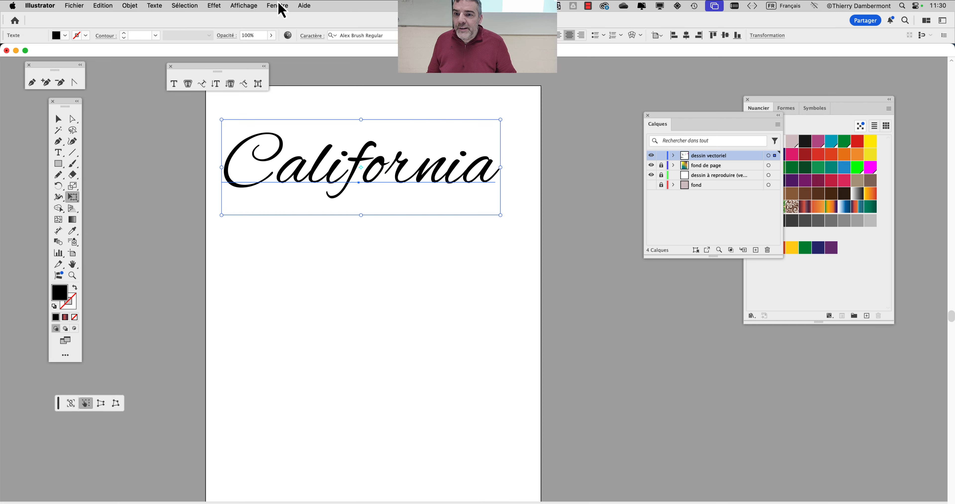
left_click(253, 6)
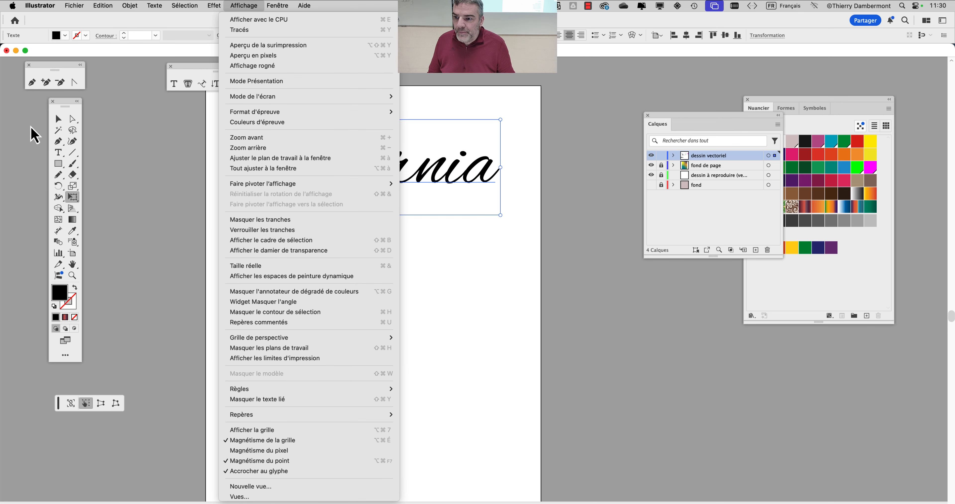
left_click(66, 126)
left_click(58, 120)
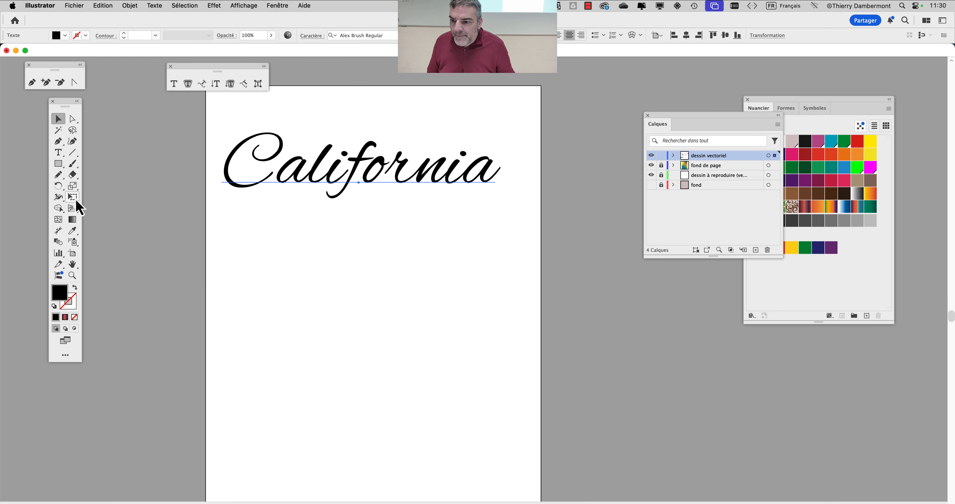
Scale the California text down slightly with Free Transform and centre it near the upper edge of the page
left_click(73, 197)
left_click_drag(328, 159, 368, 167)
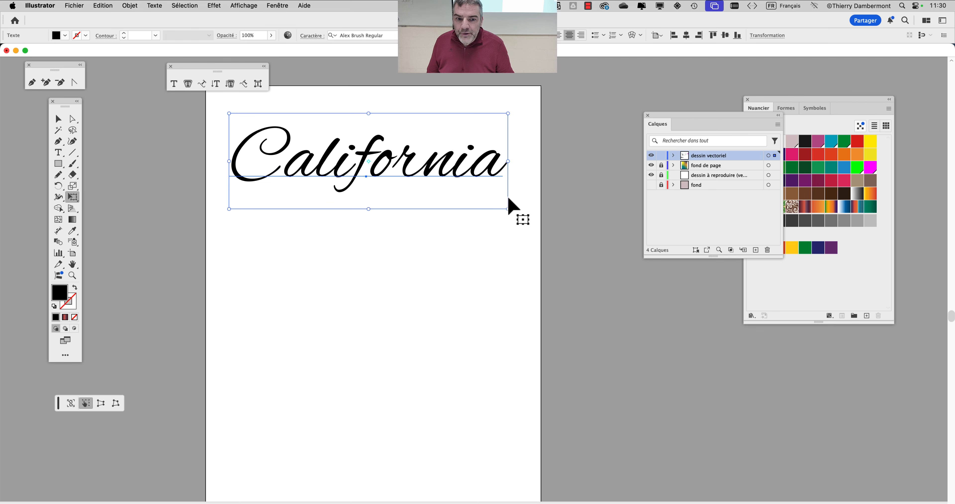
left_click_drag(508, 208, 483, 238)
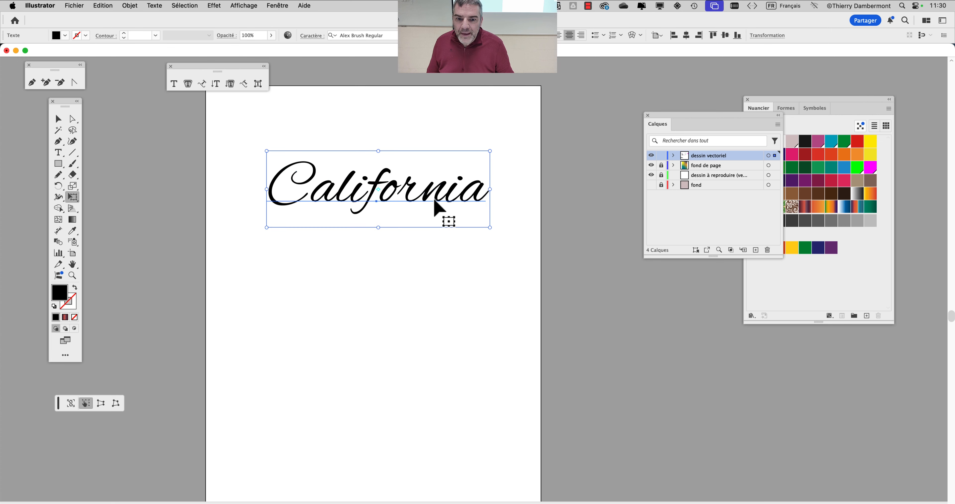
left_click_drag(437, 205, 429, 174)
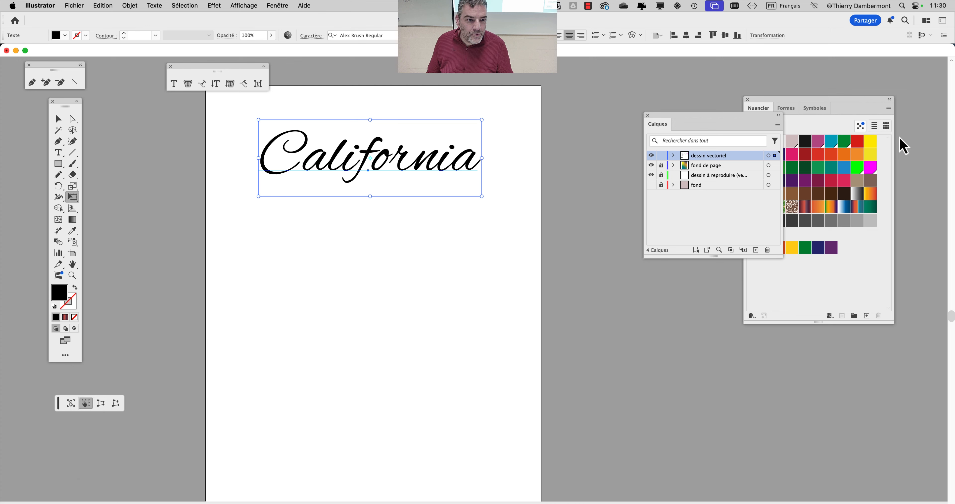
Give the California text a yellow fill and a magenta-pink stroke from the colour swatches
left_click_drag(850, 108, 595, 98)
left_click(624, 142)
scroll(409, 153, "up", 2)
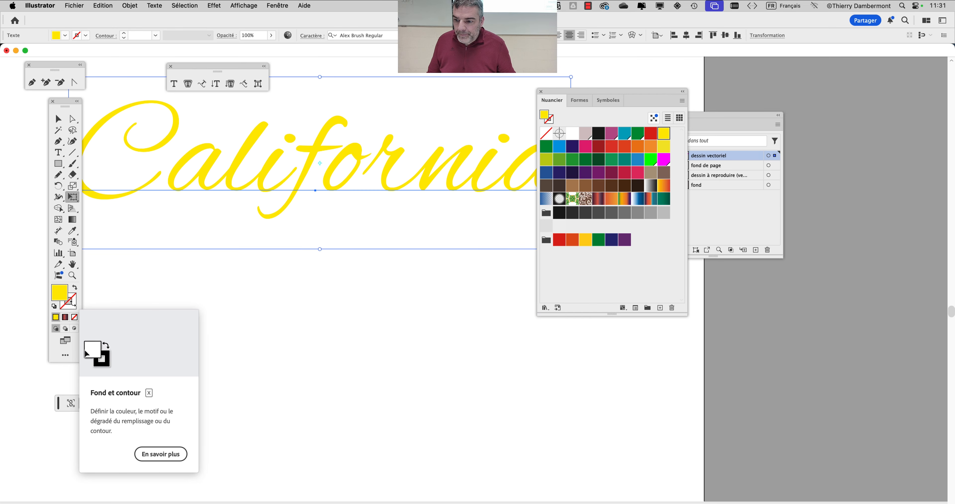
left_click(73, 302)
left_click(587, 147)
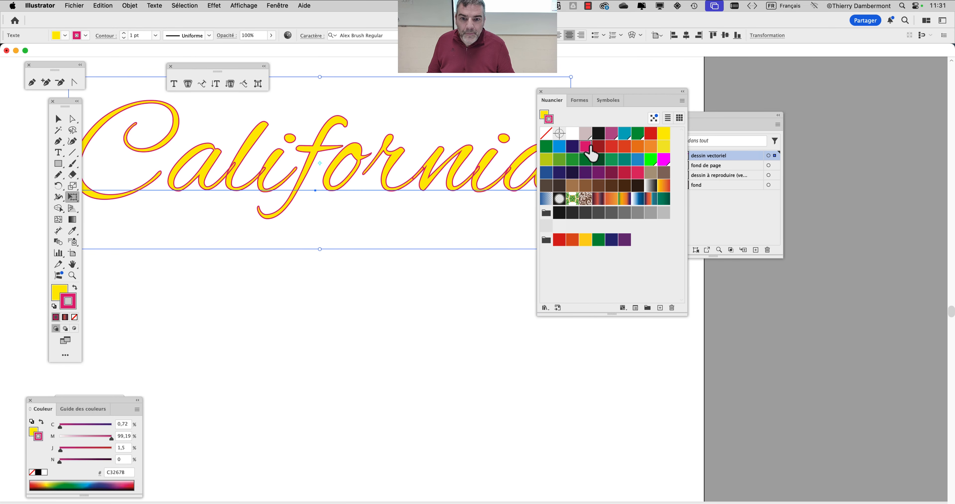
left_click_drag(589, 101, 772, 86)
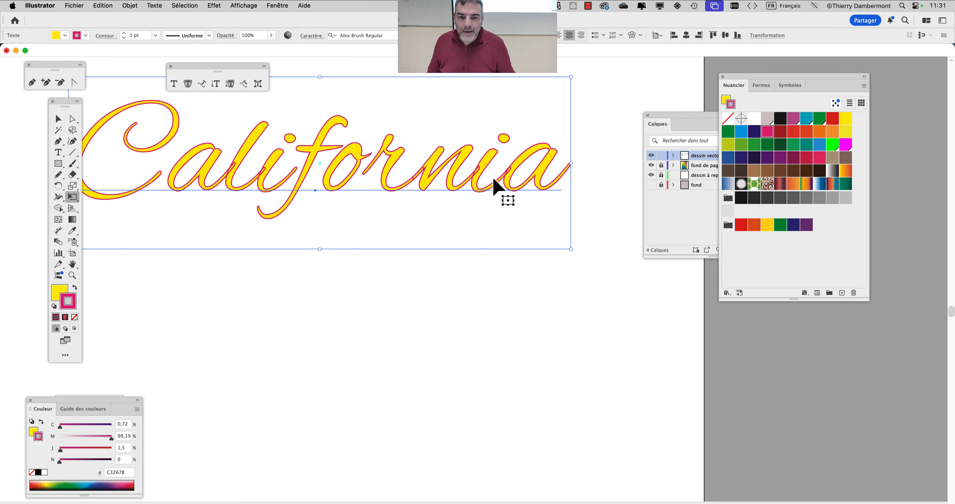
Examine the pink outline where the letters of California overlap, including the joins in the final letters
scroll(489, 183, "up", 1)
scroll(485, 181, "up", 1)
scroll(535, 181, "up", 2)
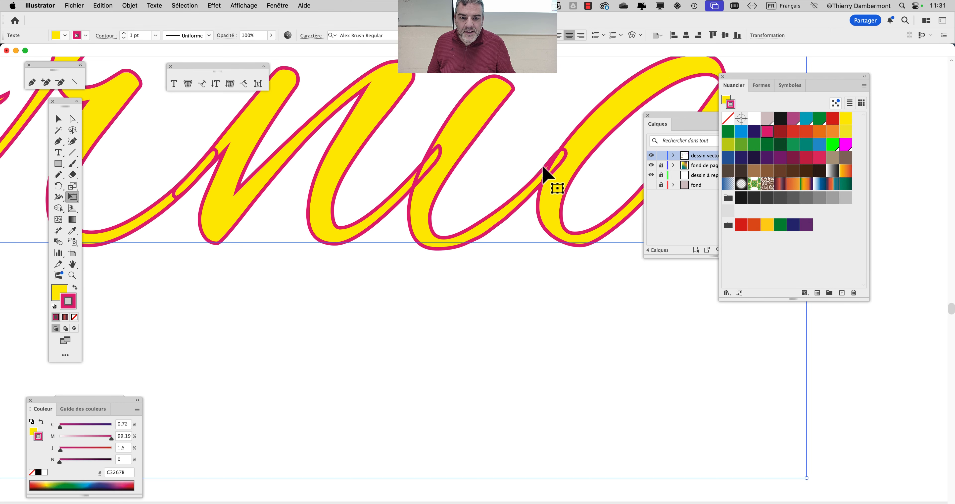
scroll(430, 159, "down", 4)
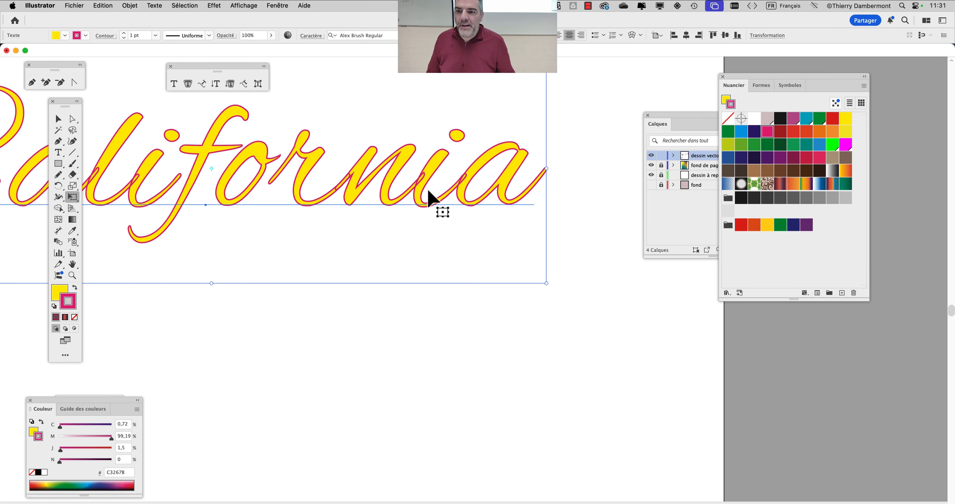
scroll(331, 237, "down", 1)
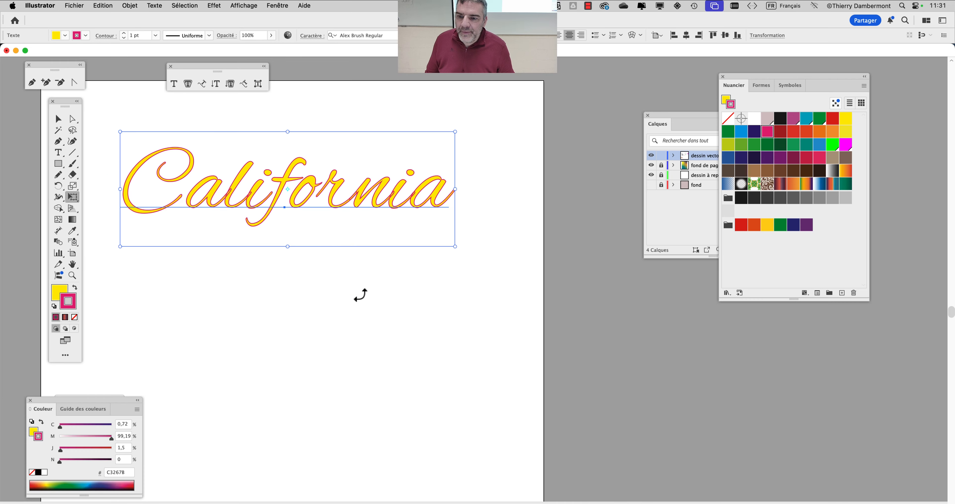
left_click_drag(337, 276, 394, 277)
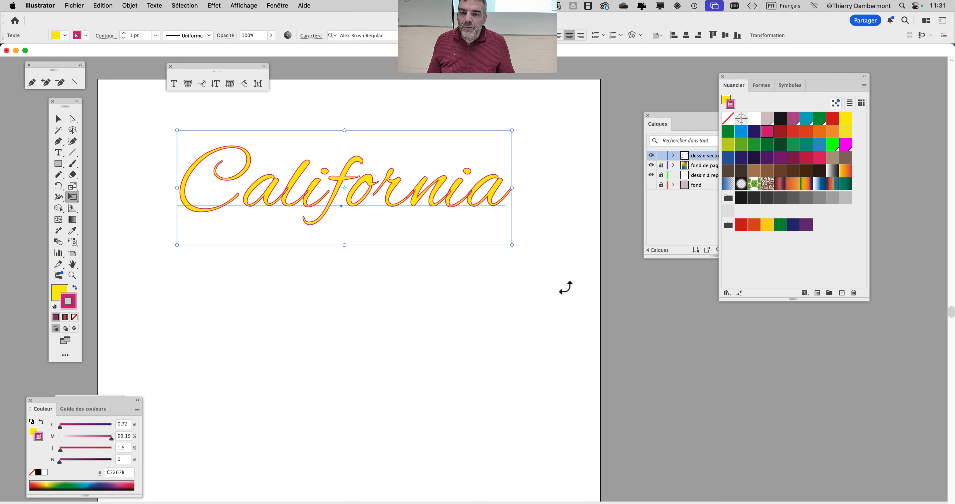
Move the California text slightly downward on the page with the Selection tool
left_click(58, 119)
left_click(174, 224)
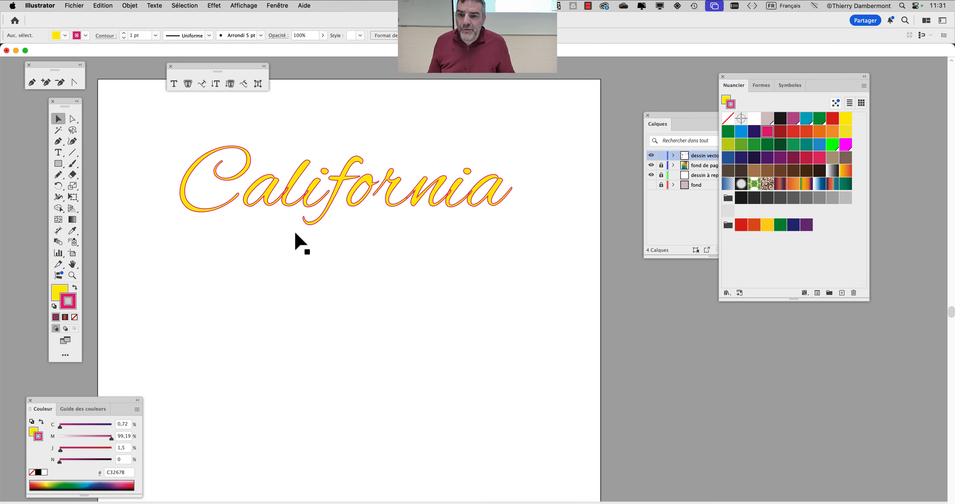
left_click(299, 209)
left_click_drag(309, 210, 304, 217)
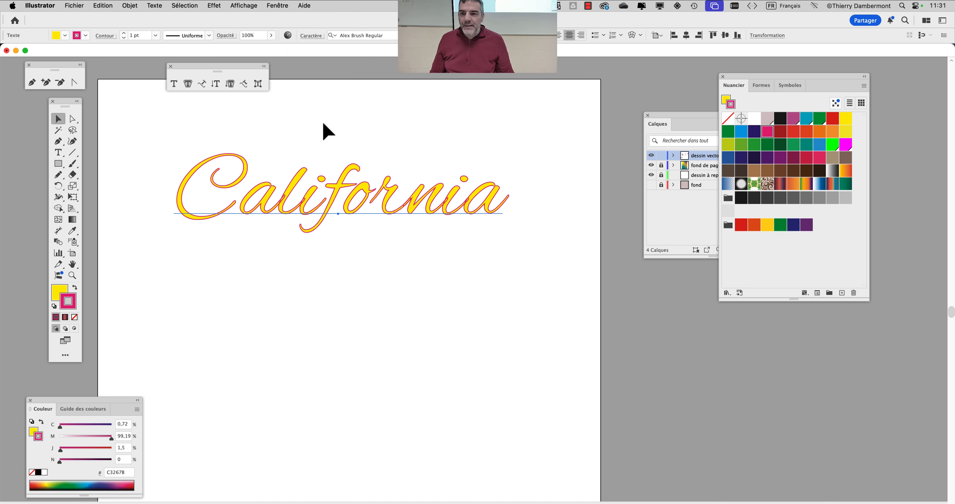
Draw an area text frame below the California text, filled with placeholder text, and delete it
left_click(175, 85)
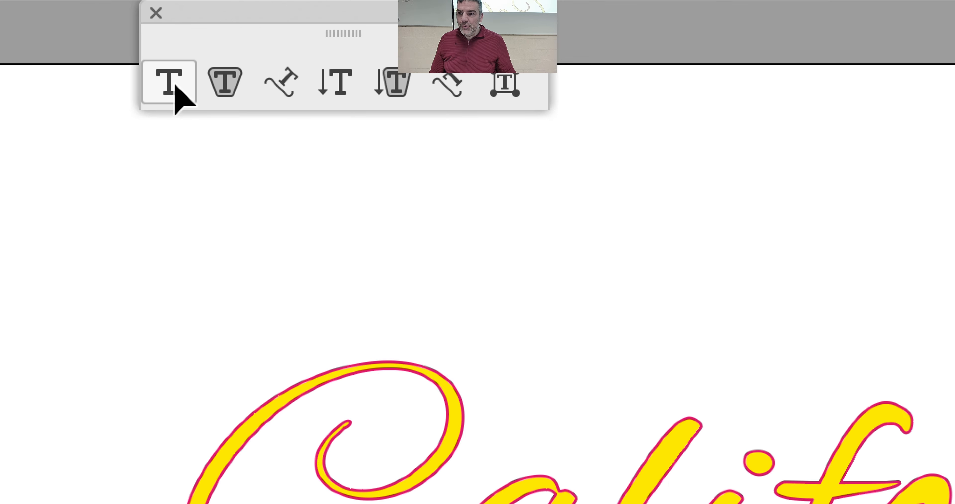
left_click(175, 85)
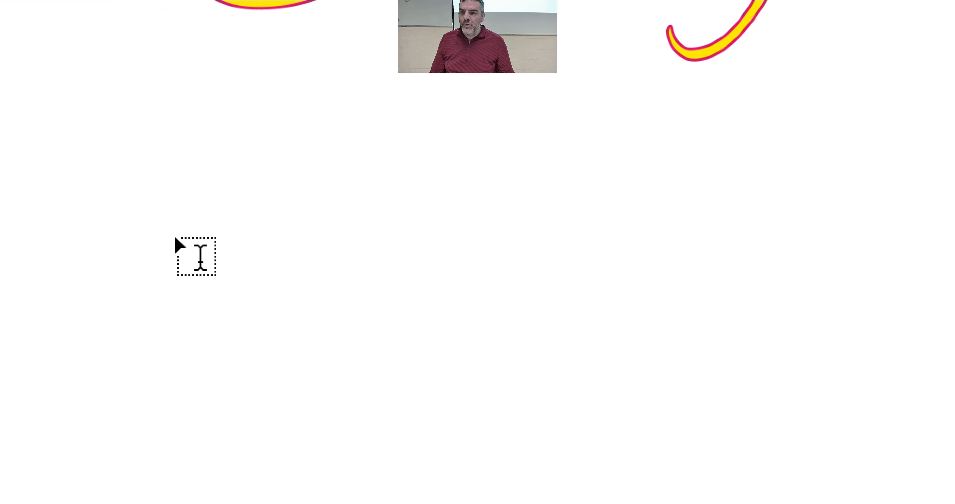
left_click_drag(231, 278, 369, 394)
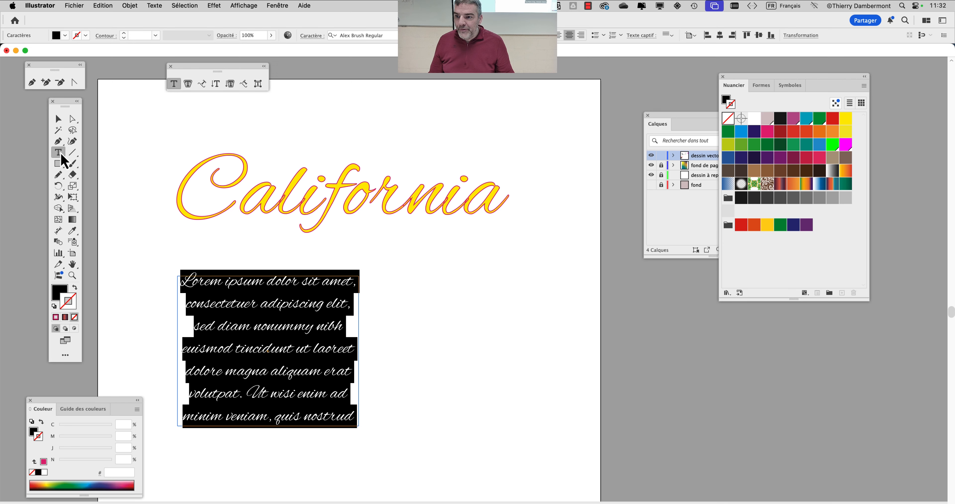
left_click(55, 121)
key("Delete")
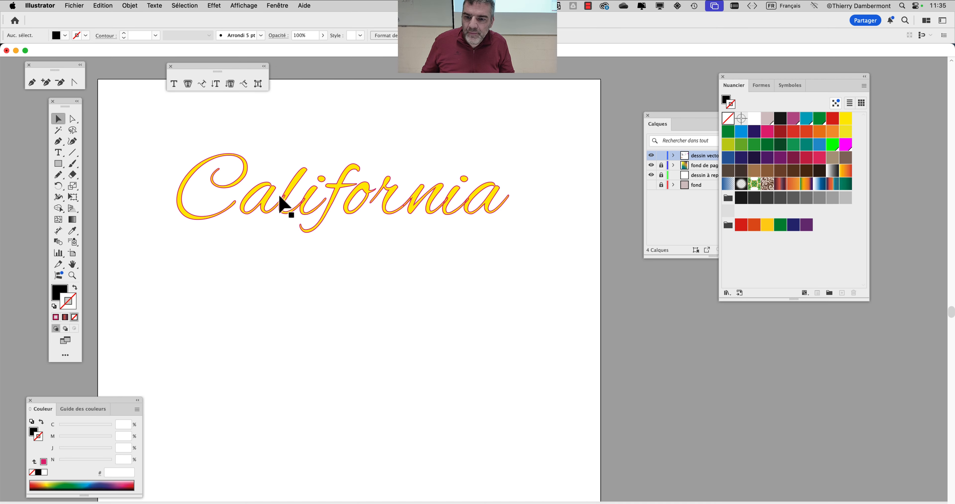
Change the fill of the California text to the yellow-green swatch, keeping the pink stroke
left_click(283, 206)
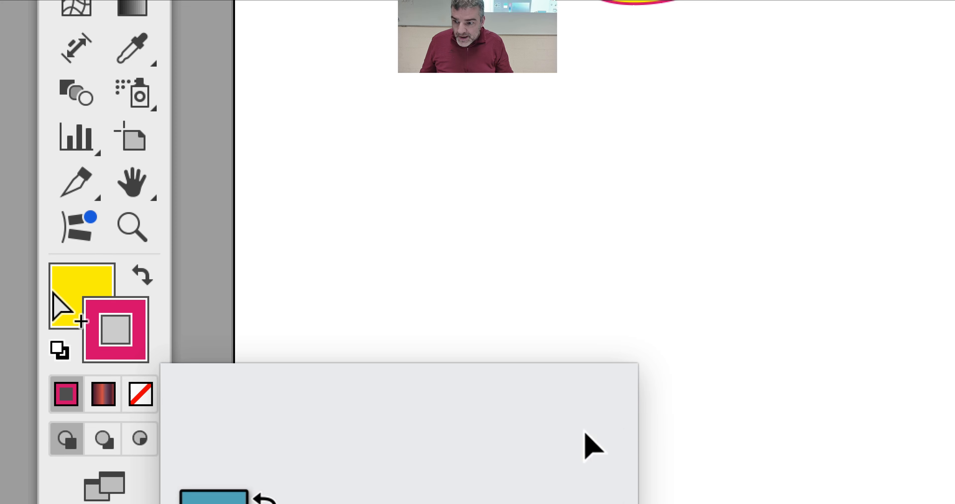
left_click(59, 291)
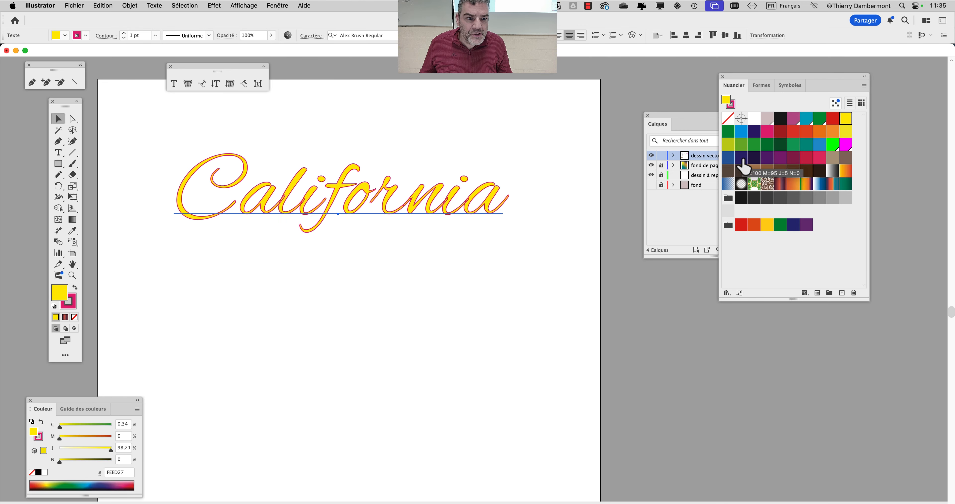
left_click(832, 134)
left_click(847, 133)
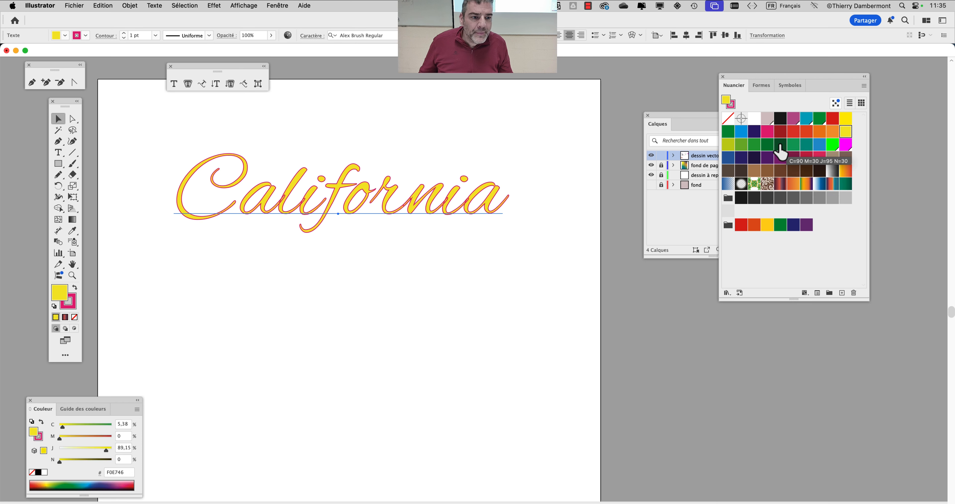
left_click(741, 144)
left_click(728, 145)
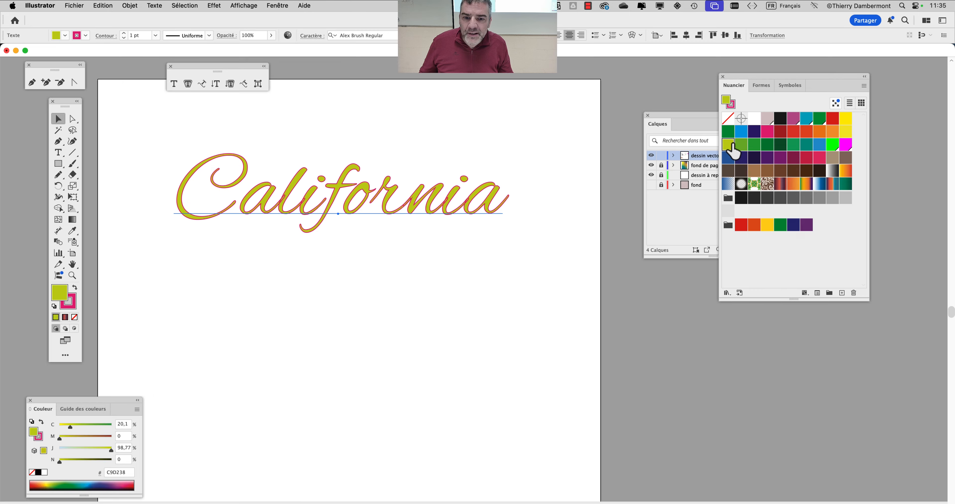
Try to fill the California text with the multicolour orange-to-teal gradient swatch and adjust it with the Gradient tool
left_click(58, 152)
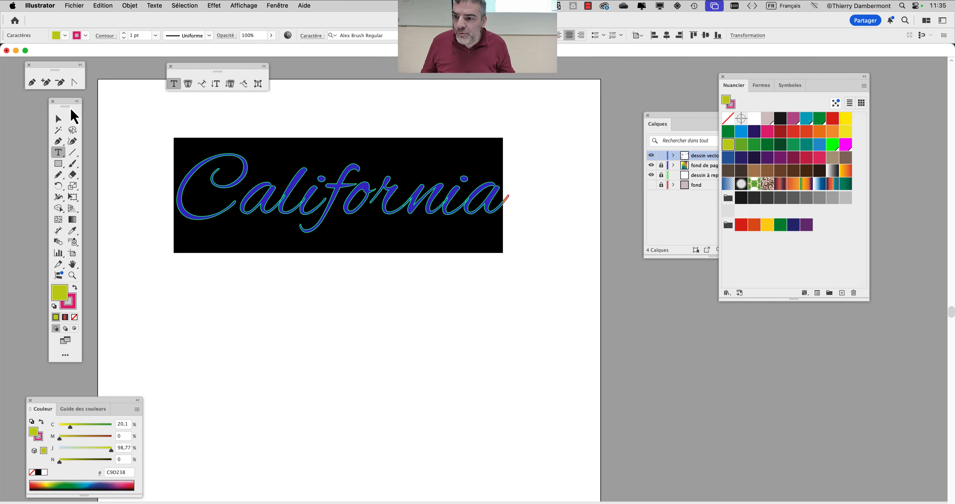
left_click(59, 120)
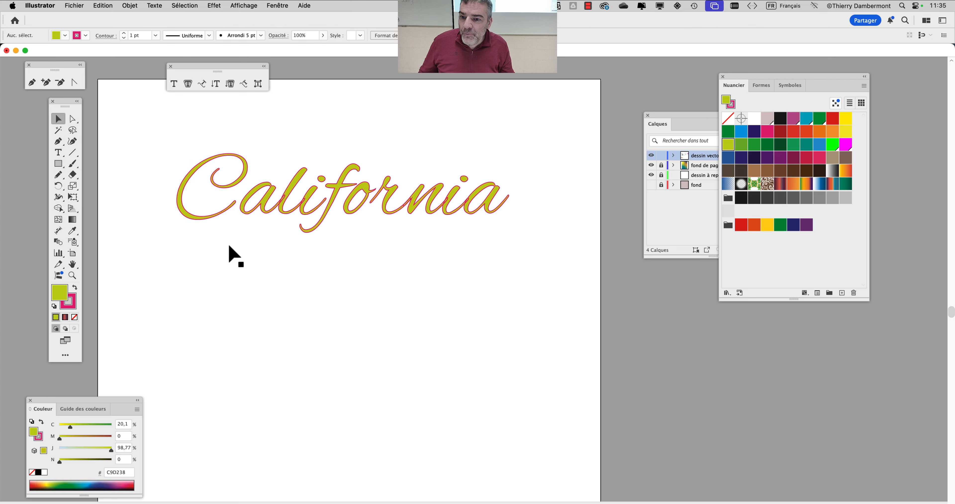
left_click(198, 209)
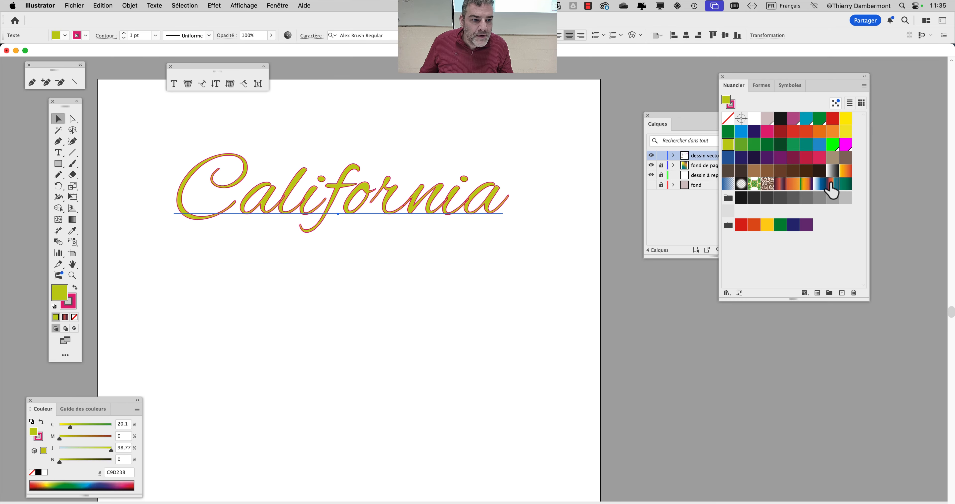
left_click(832, 185)
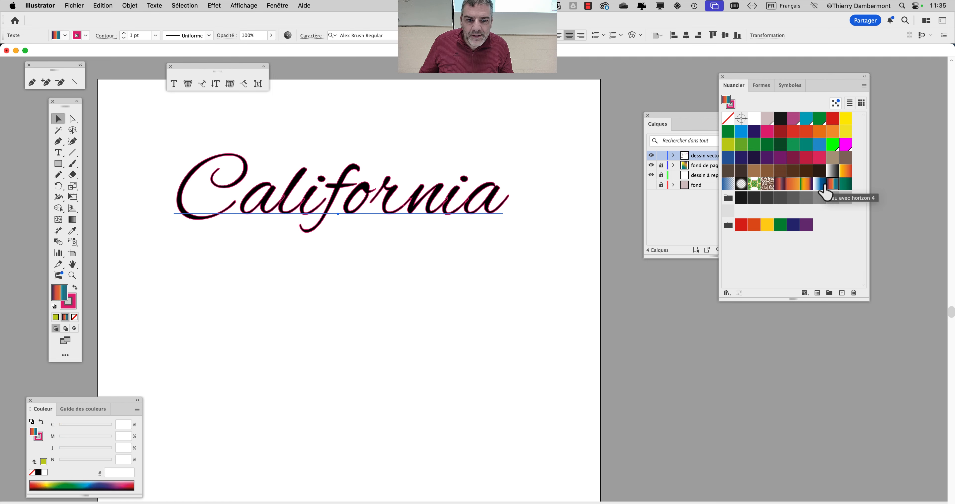
left_click(75, 223)
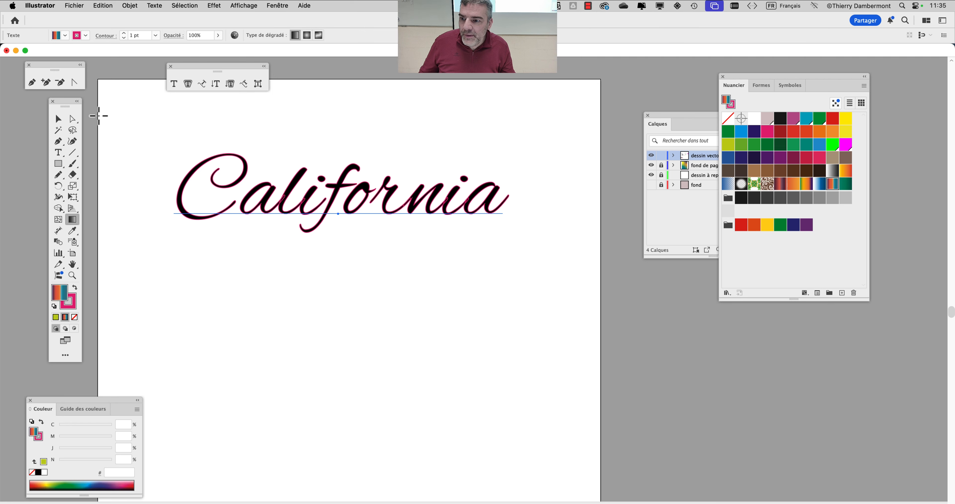
left_click(58, 119)
Display the gradient settings and place them just below the California text
left_click(277, 5)
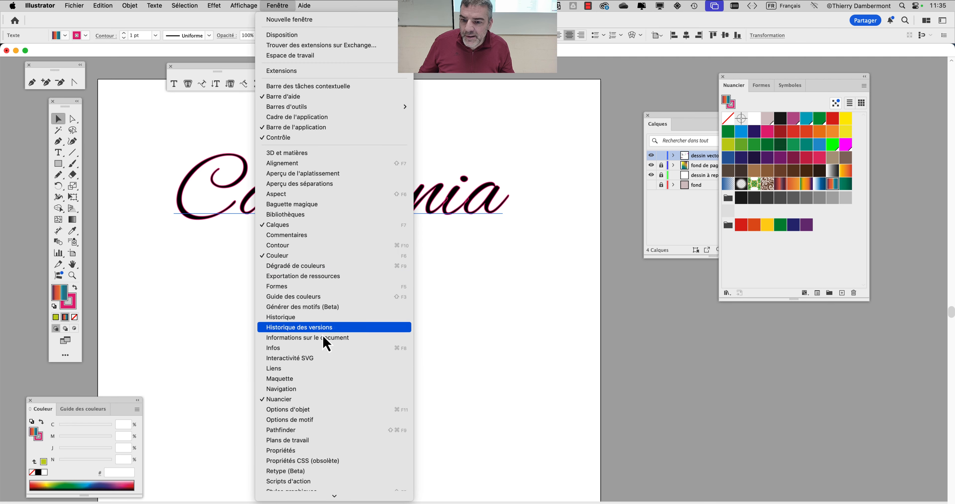
left_click(323, 266)
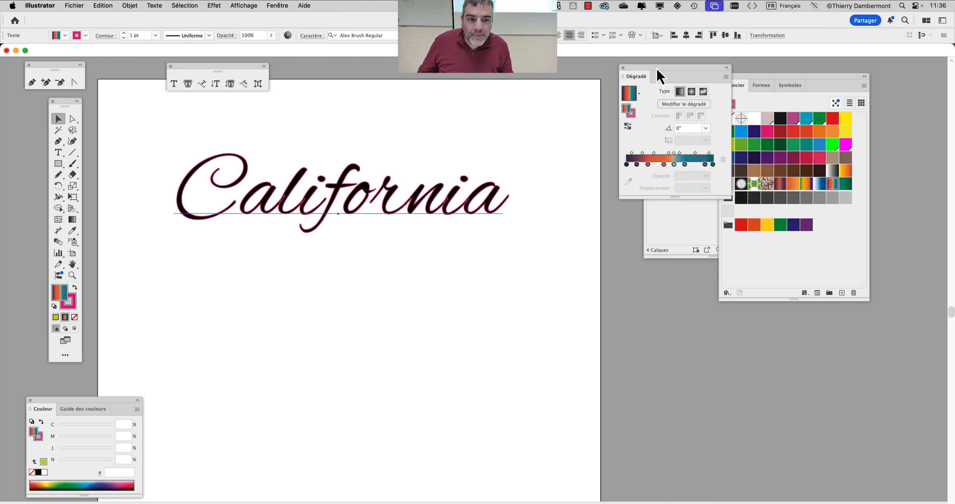
left_click_drag(661, 76, 504, 247)
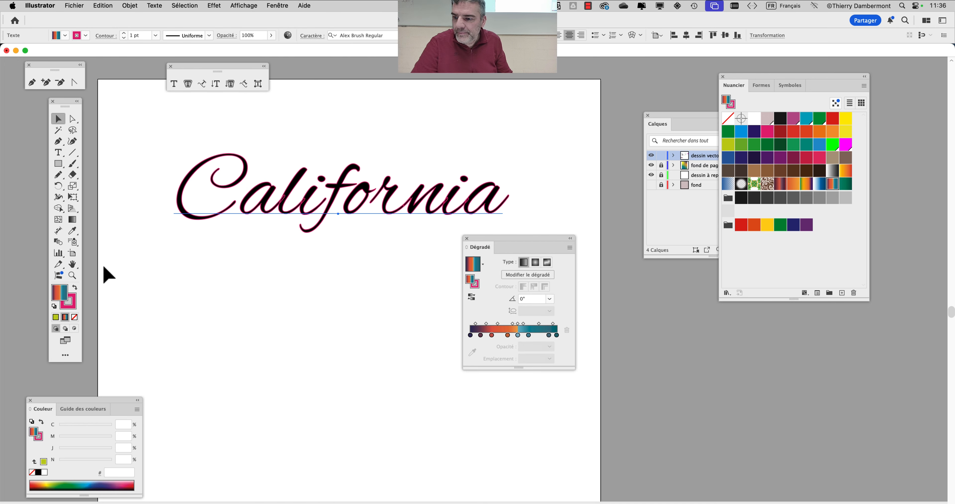
Try the orange gradient swatch on the California text's fill, and replace it with the green, gold and violet gradient
left_click(791, 184)
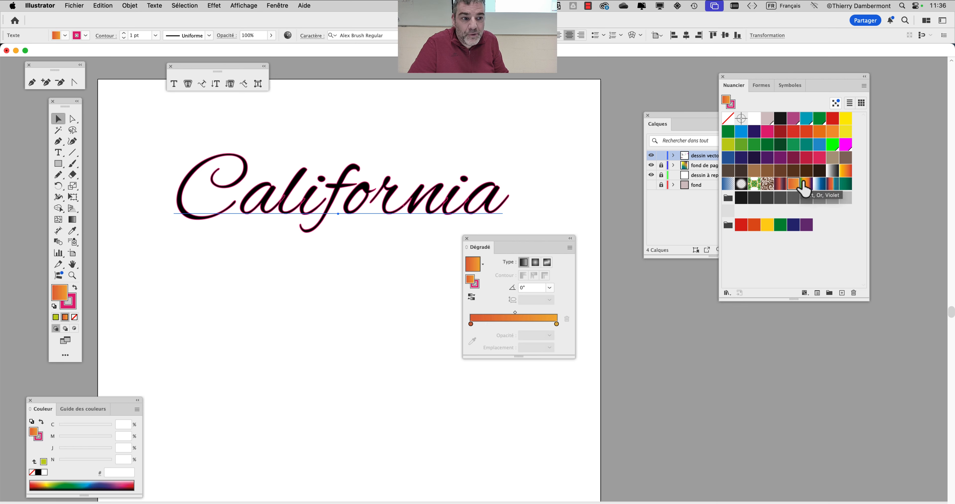
left_click(804, 183)
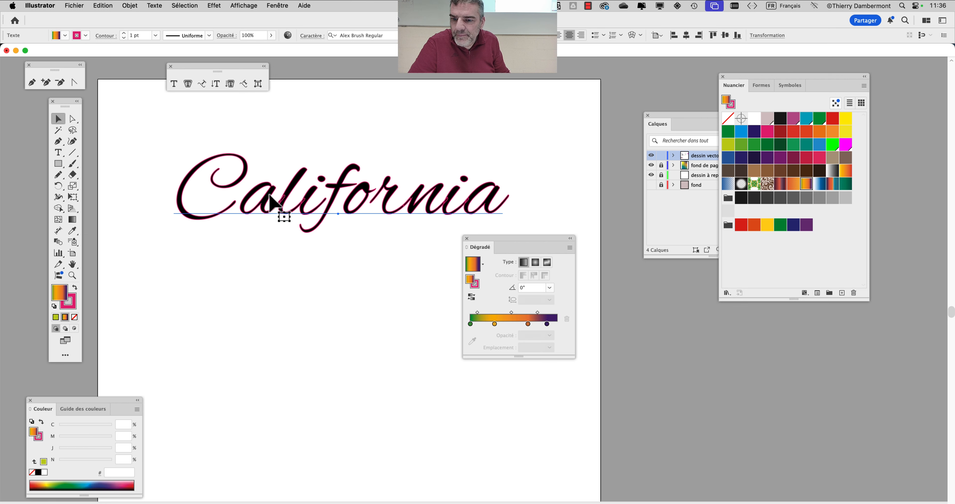
scroll(273, 202, "up", 2)
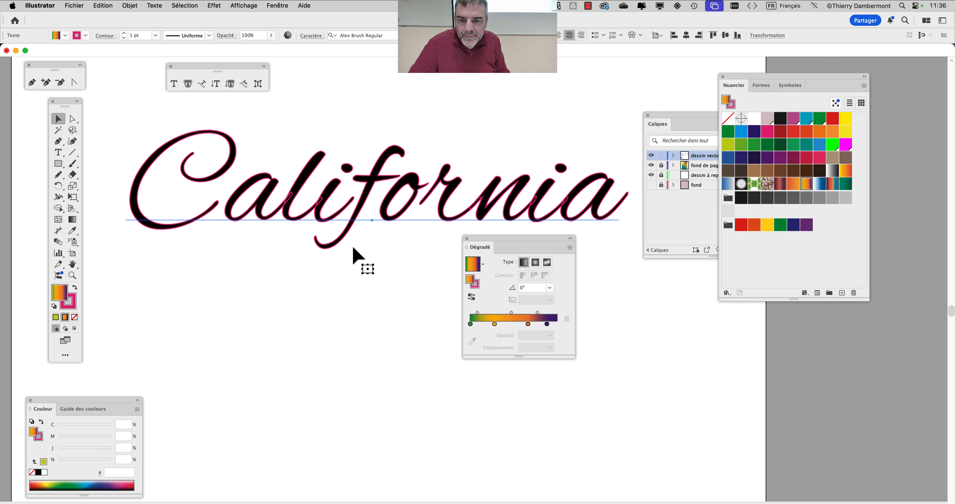
Close the gradient settings, try the solid green swatches on the California text's fill, and settle on teal
left_click(467, 238)
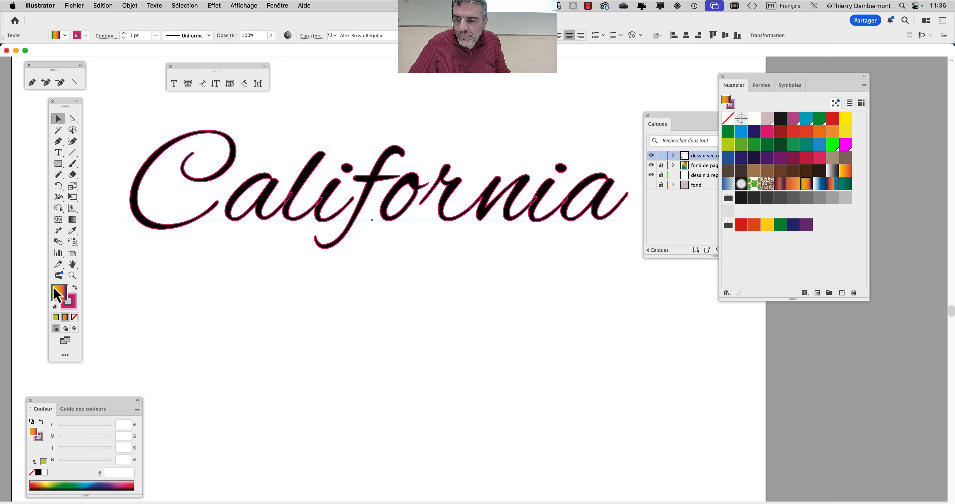
left_click(764, 146)
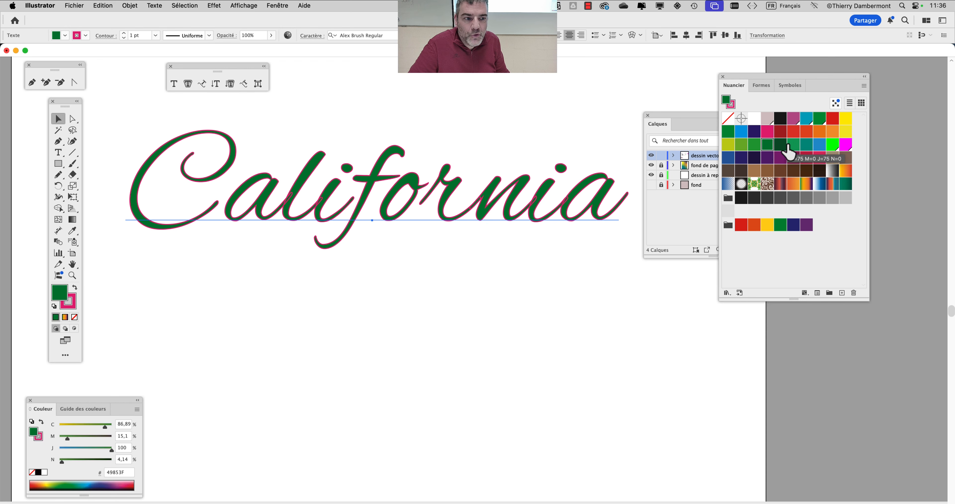
left_click(793, 145)
left_click(807, 146)
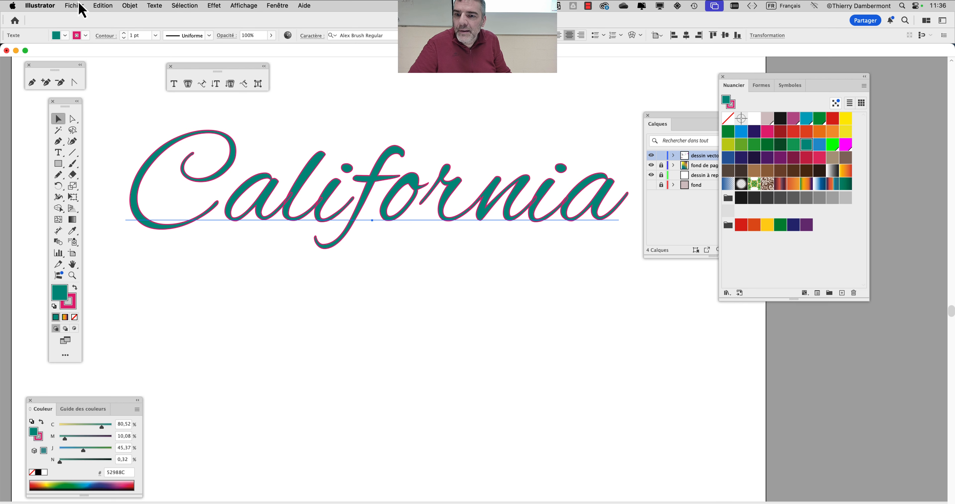
Examine the teal California text and its pink outline at several magnifications
left_click(404, 110)
key("super+minus")
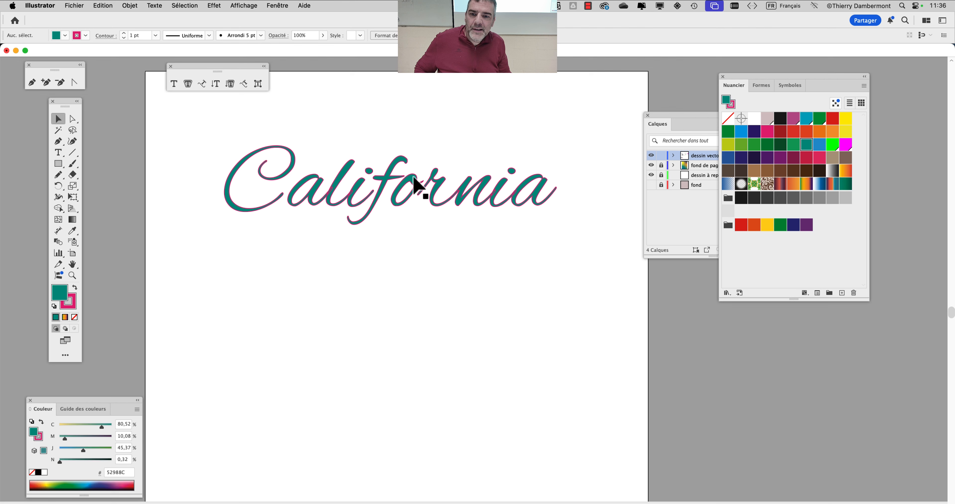
key("super+minus")
left_click_drag(390, 243, 358, 190)
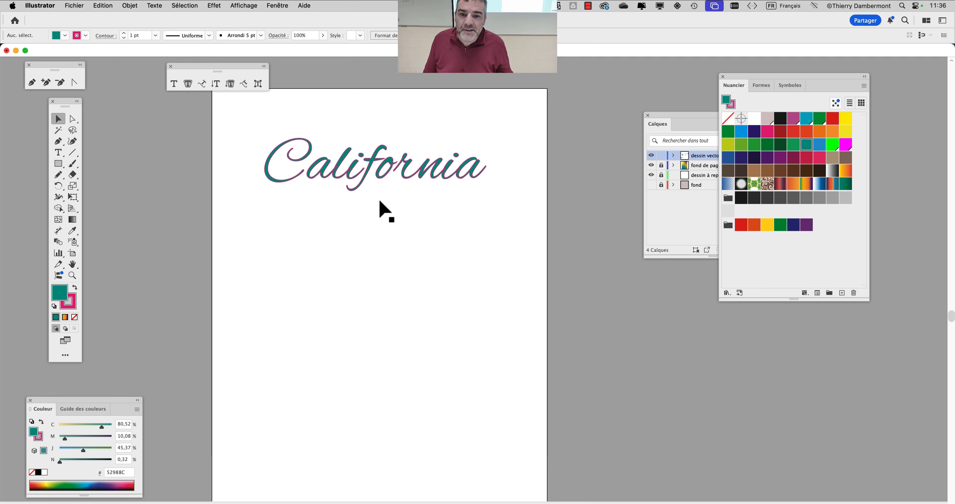
key("super+a")
left_click(450, 222)
scroll(375, 163, "up", 2)
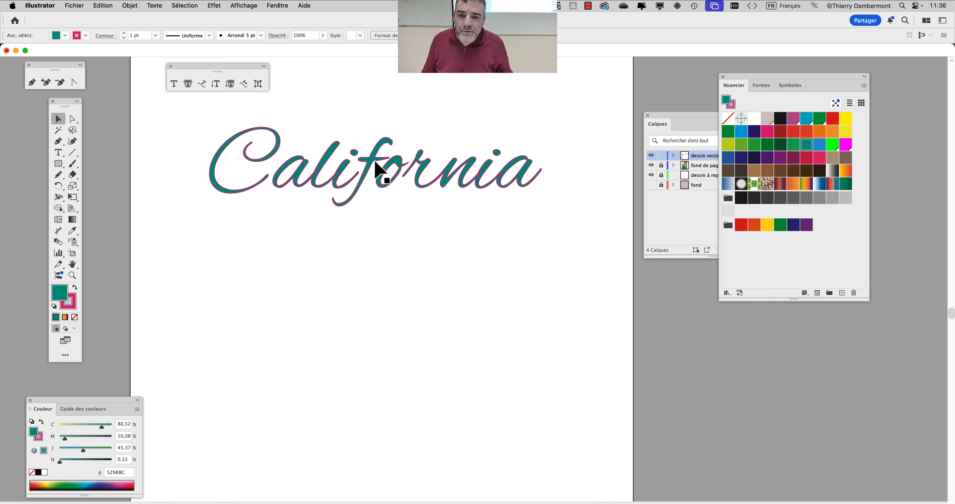
scroll(380, 172, "up", 2)
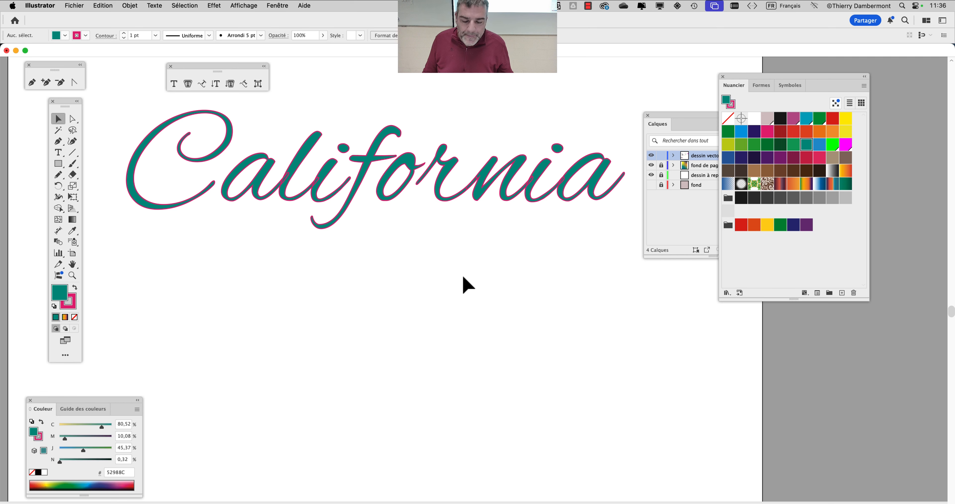
Move the California text slightly up and to the right on the page
left_click_drag(334, 213, 332, 247)
scroll(314, 259, "down", 4)
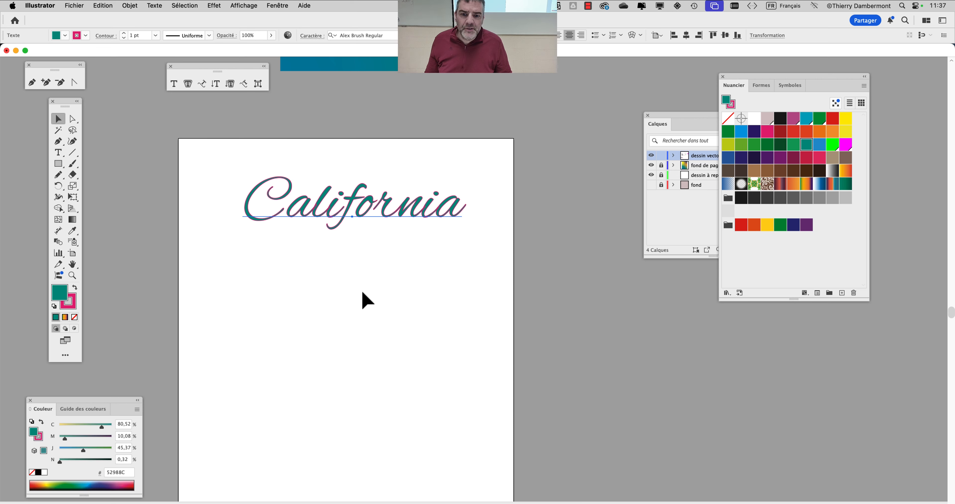
scroll(412, 215, "up", 3)
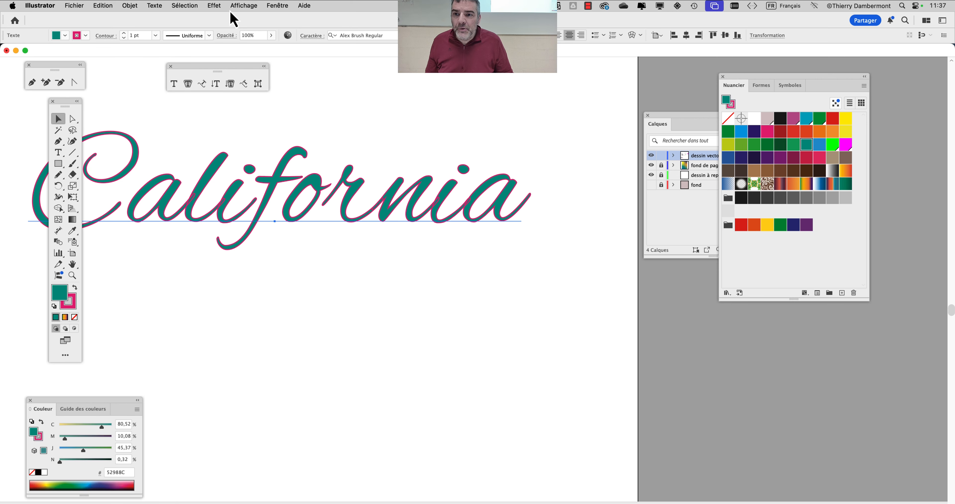
Apply a black drop shadow to the California text with 75% opacity, X and Y offsets of 2,469 mm and 1,764 mm blur
left_click(218, 7)
mouse_move(245, 145)
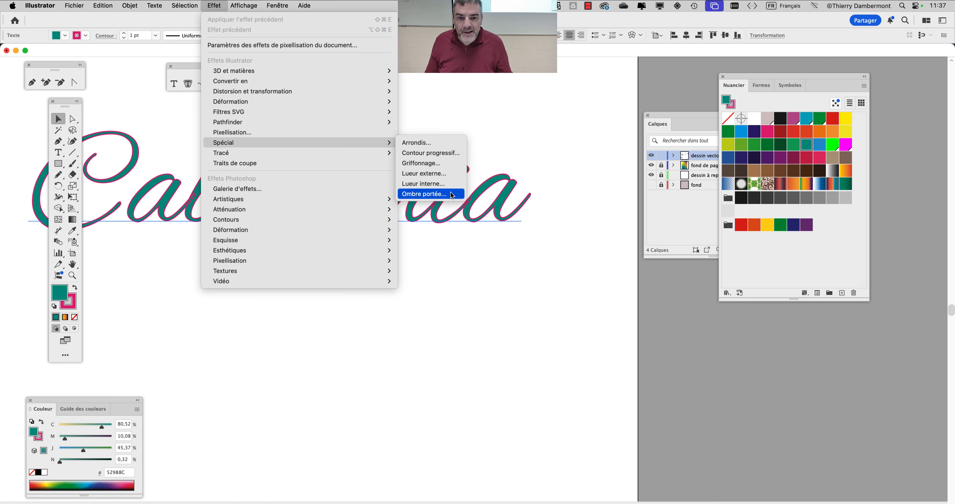
left_click(452, 195)
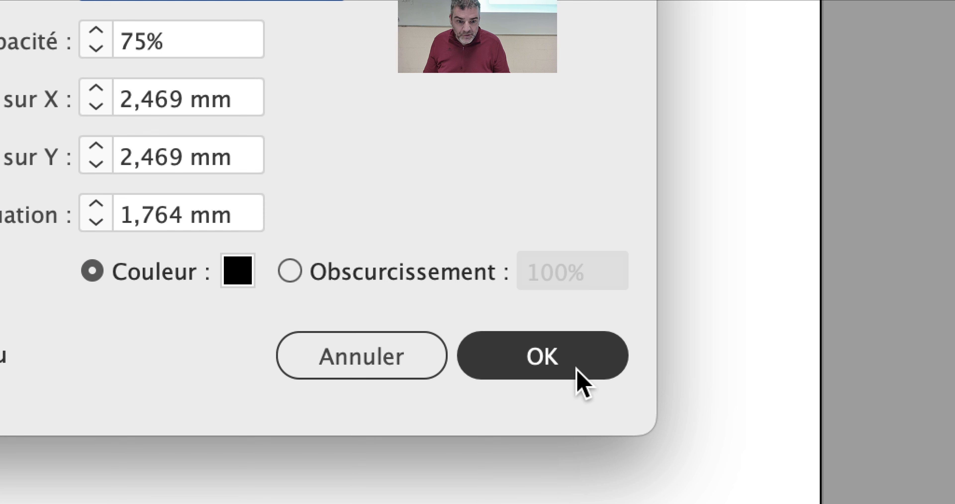
left_click(577, 369)
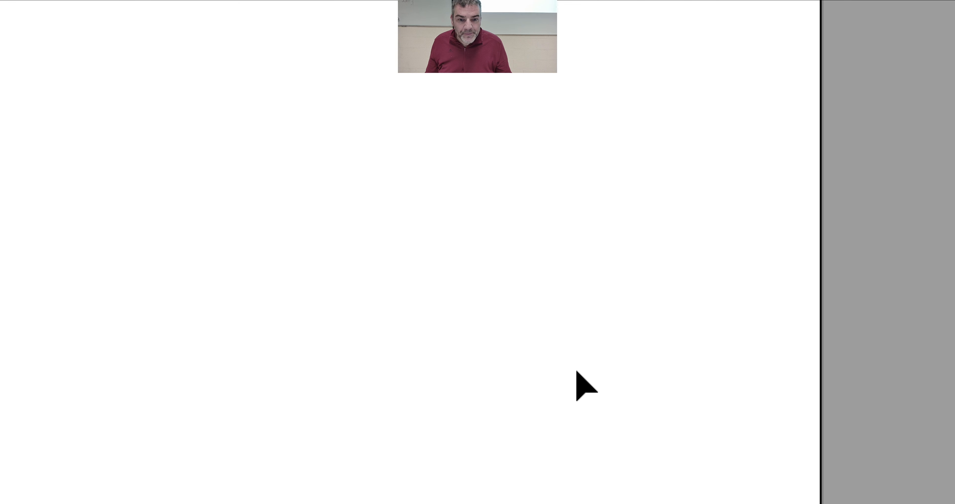
scroll(364, 290, "down", 1)
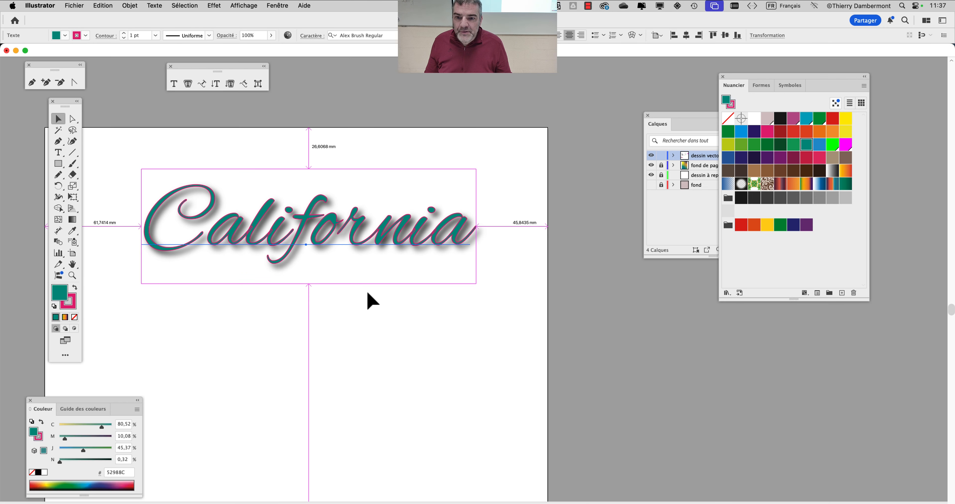
left_click_drag(330, 287, 383, 234)
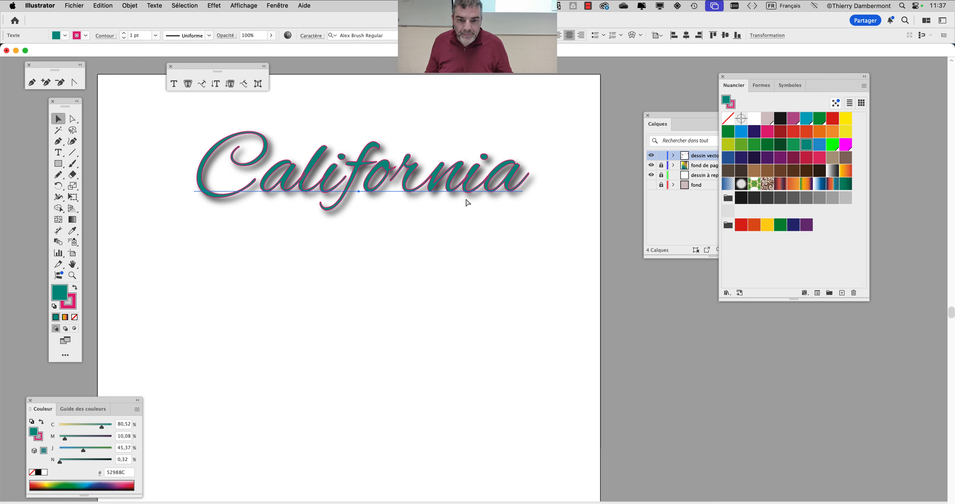
left_click_drag(460, 206, 422, 207)
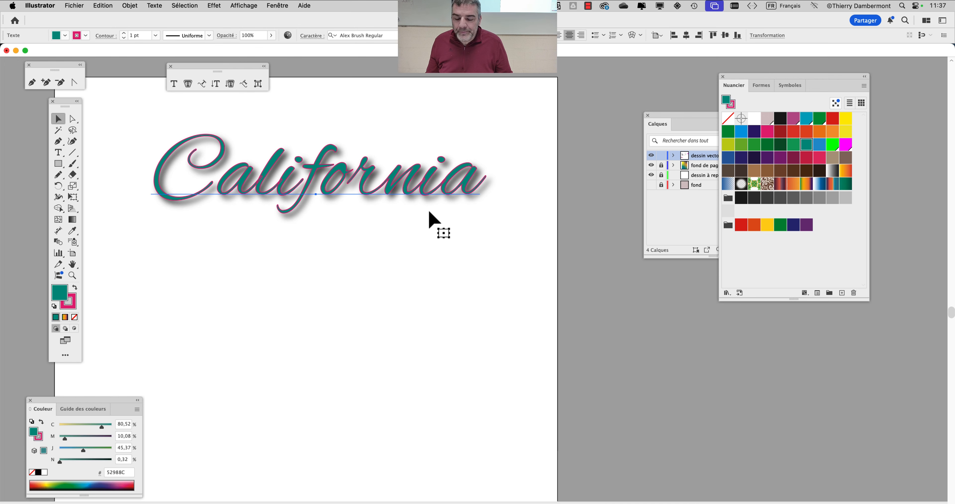
Start saving the document as a new file in the "vendredi matin" folder
left_click(73, 6)
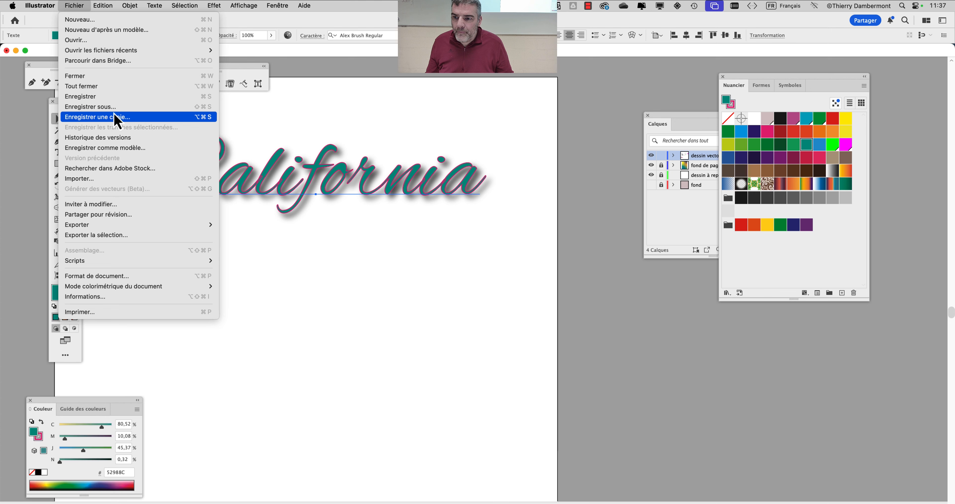
left_click(113, 111)
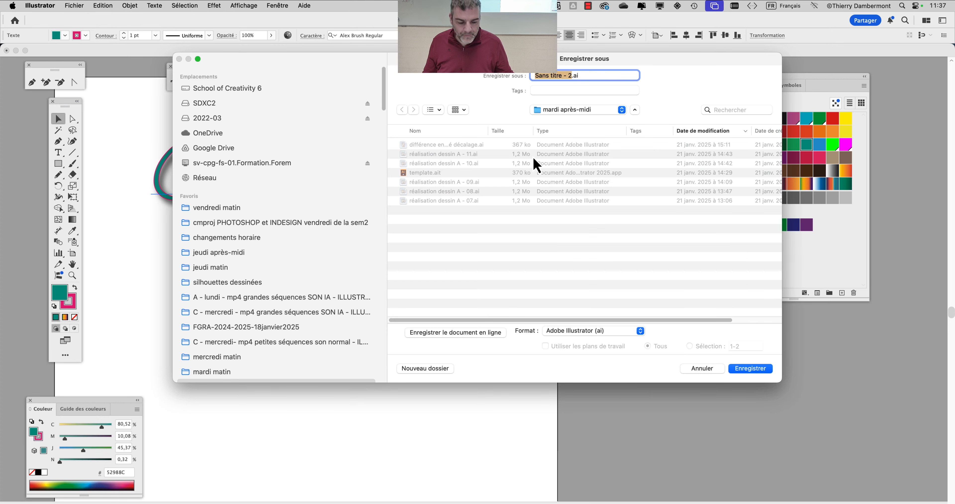
left_click(241, 209)
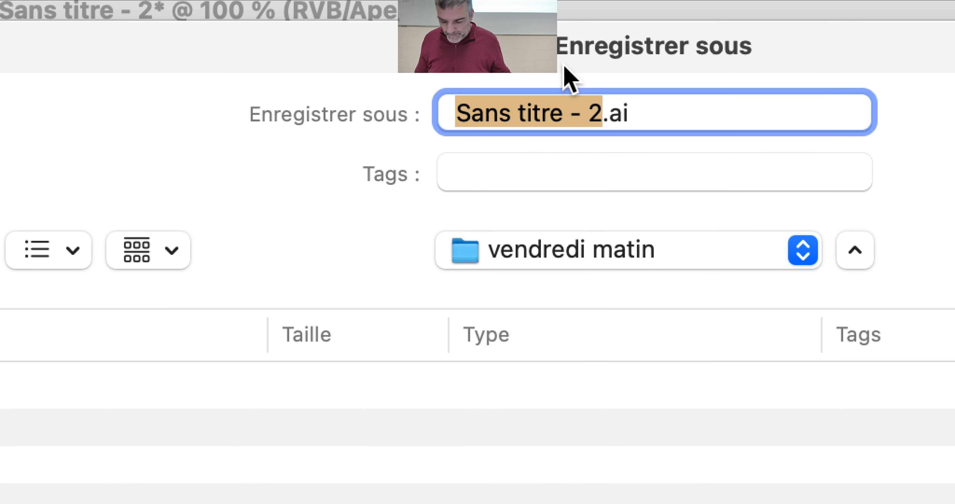
Name the file "outils pour créer des moodboards graphiques.ai" and save it in Illustrator 2020 format, compressed and PDF-compatible
type("outils pour")
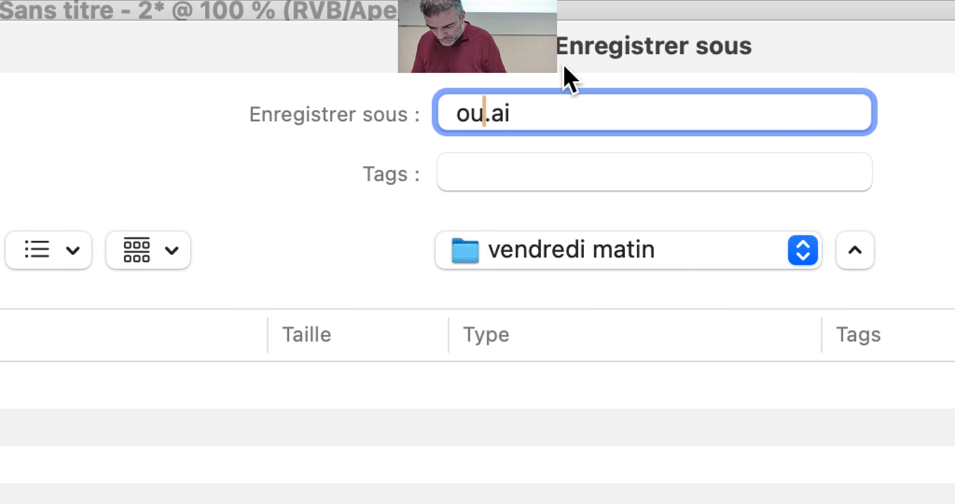
type("créer des mood")
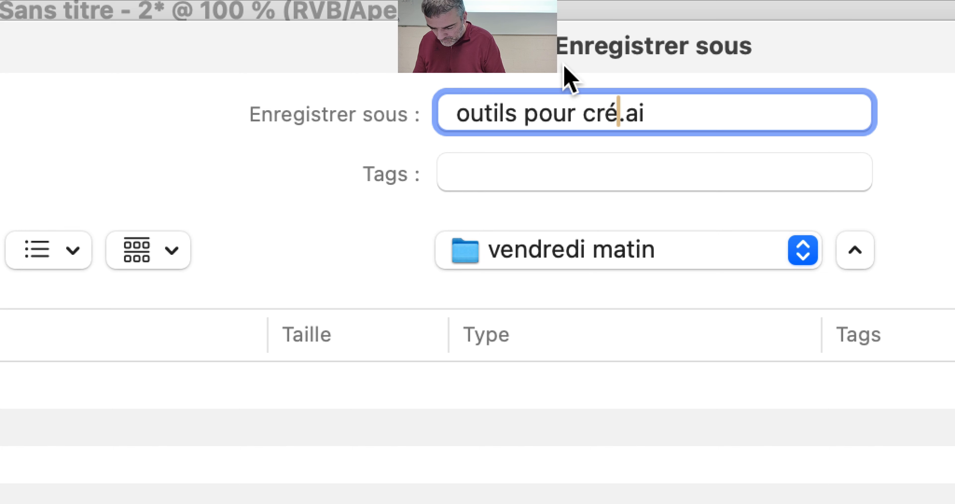
type("biards")
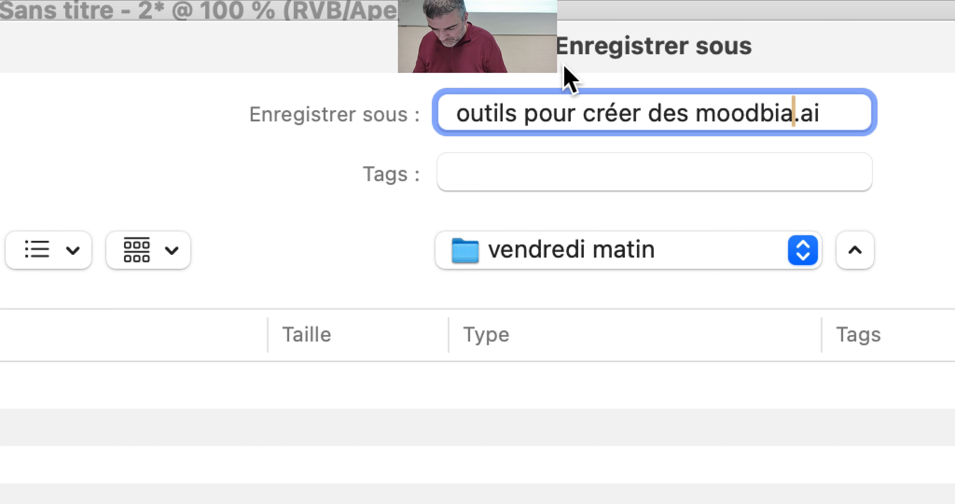
key("BackSpace")
key("BackSpace")
key("BackSpace")
key("BackSpace")
key("BackSpace")
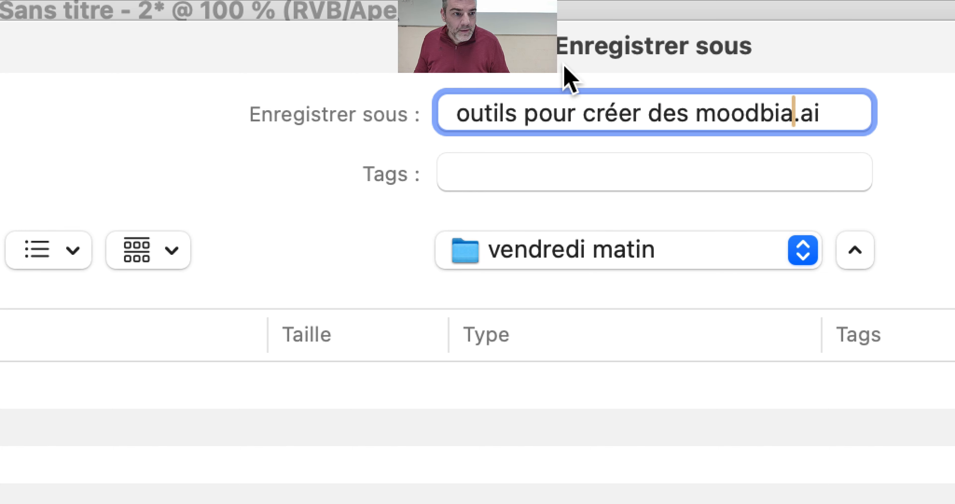
type("o")
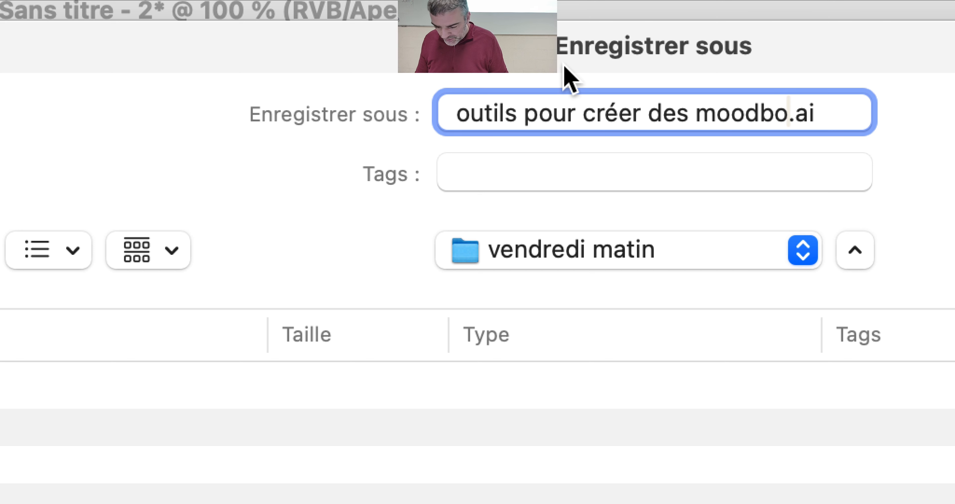
type("ards graphique")
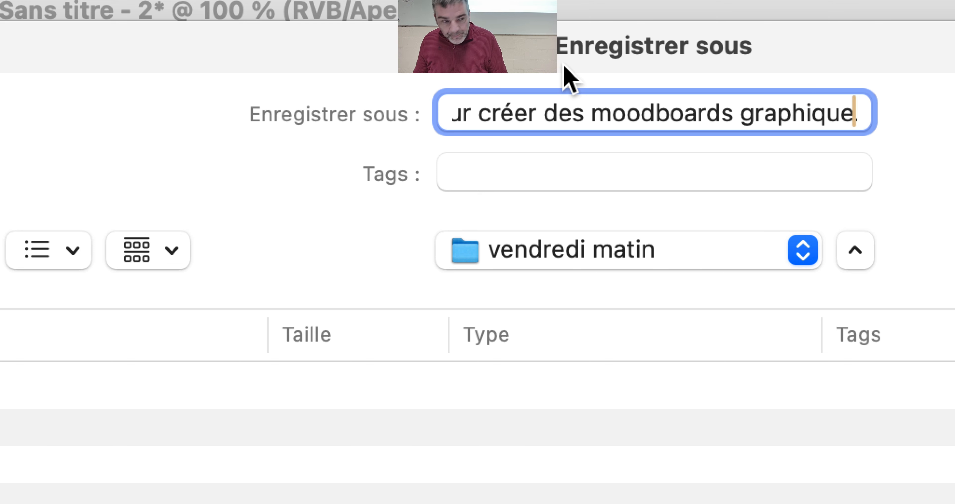
type("s.ai")
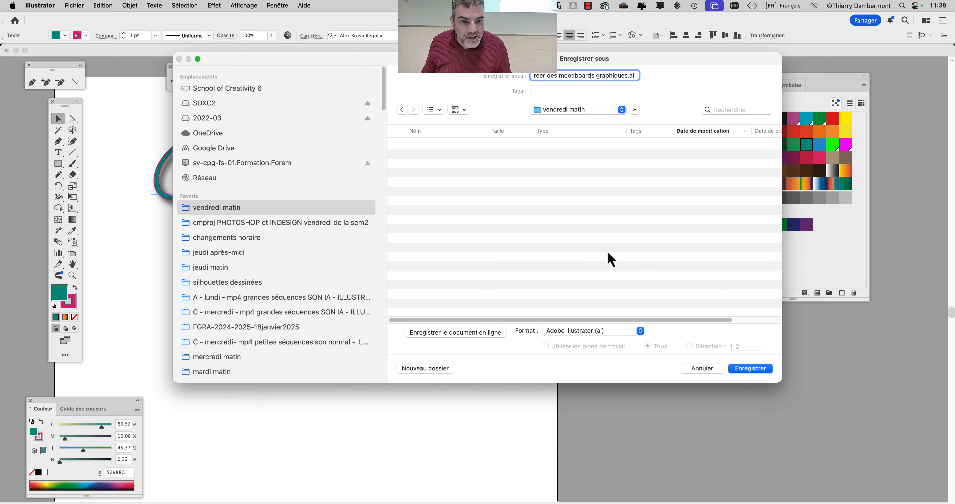
left_click(751, 372)
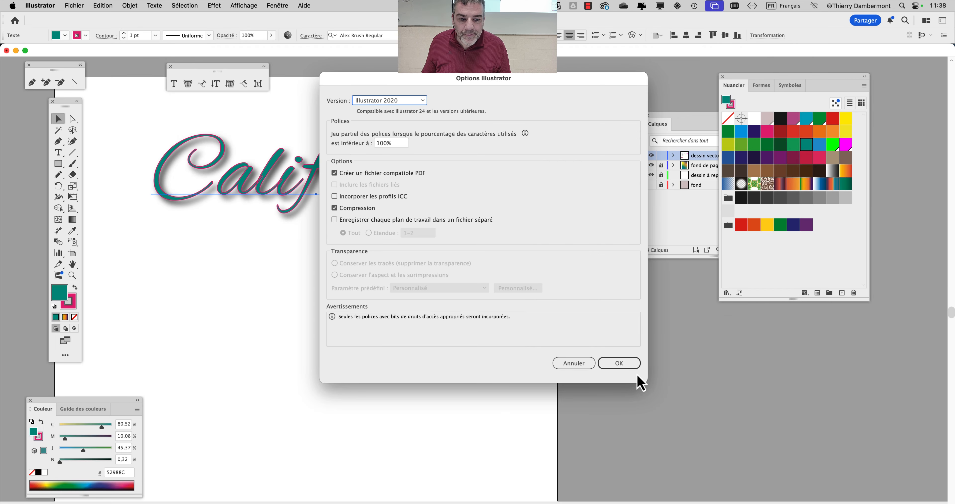
left_click(619, 363)
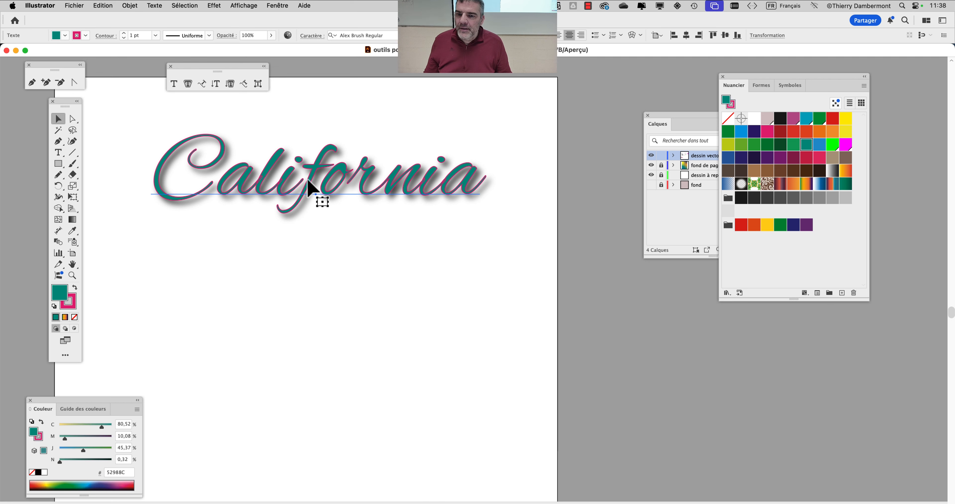
Shift the California text slightly left and down, and display its appearance attributes beside the end of the word
left_click_drag(370, 191, 350, 196)
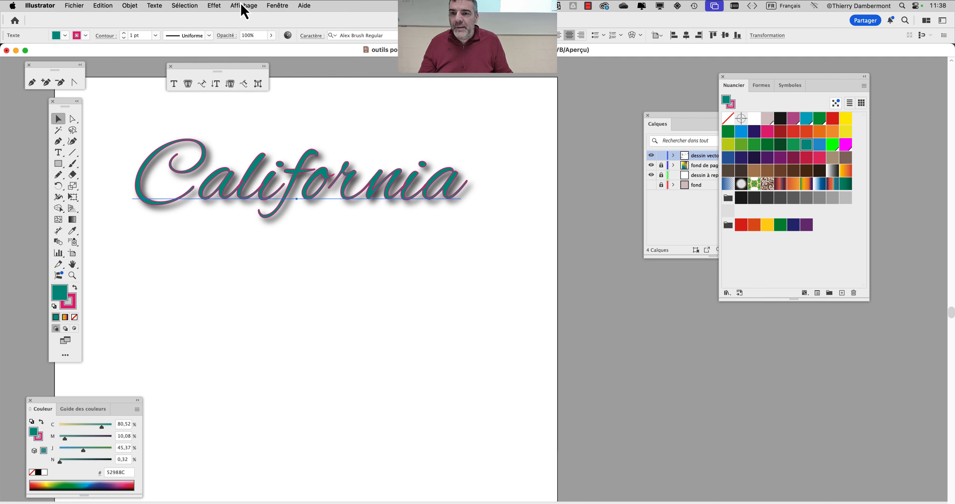
left_click(275, 8)
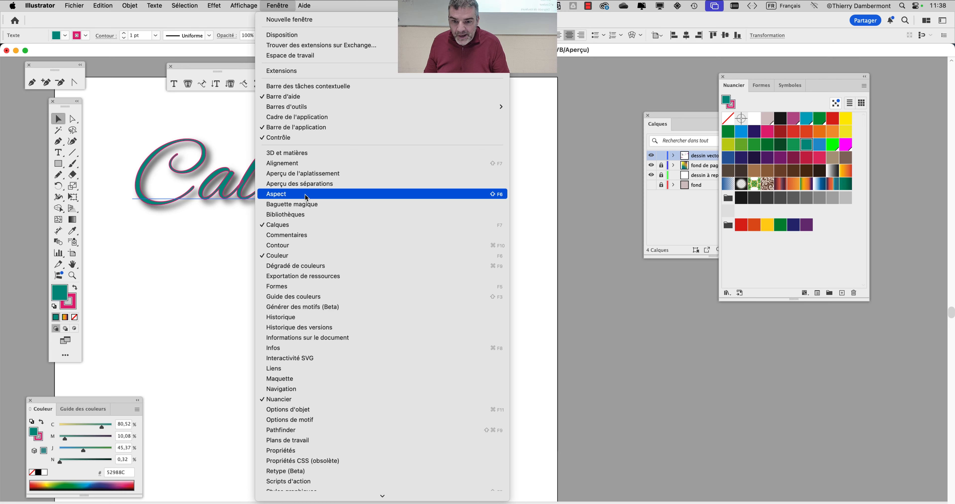
left_click(305, 195)
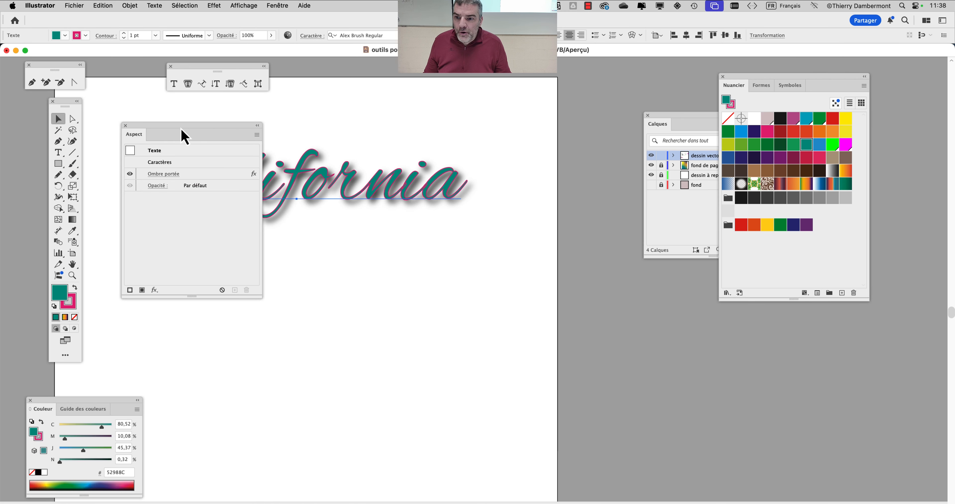
left_click_drag(184, 135, 534, 102)
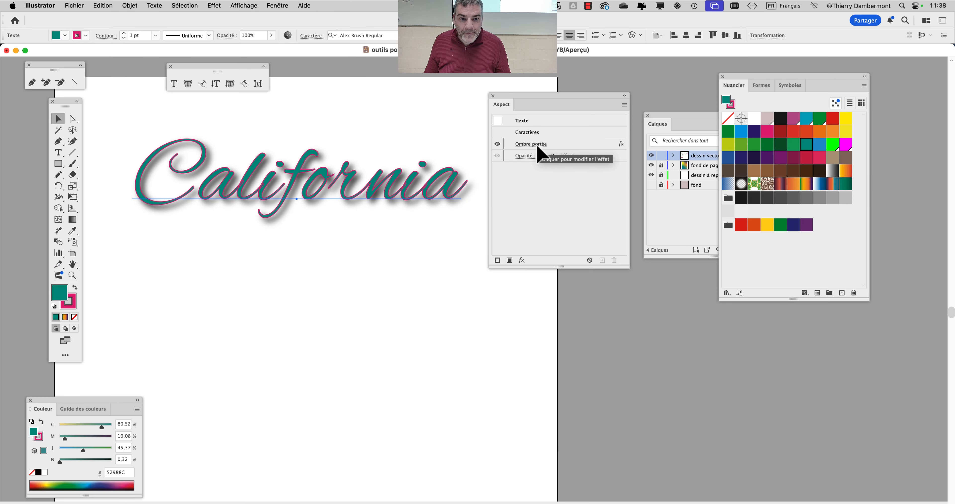
Reopen the California text's existing drop shadow effect for editing and set its opacity to 40%
left_click(538, 146)
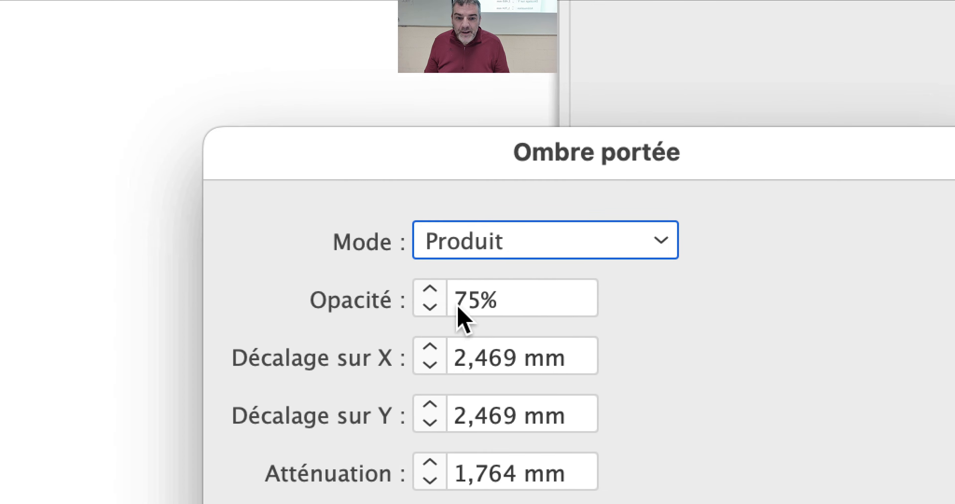
left_click(524, 40)
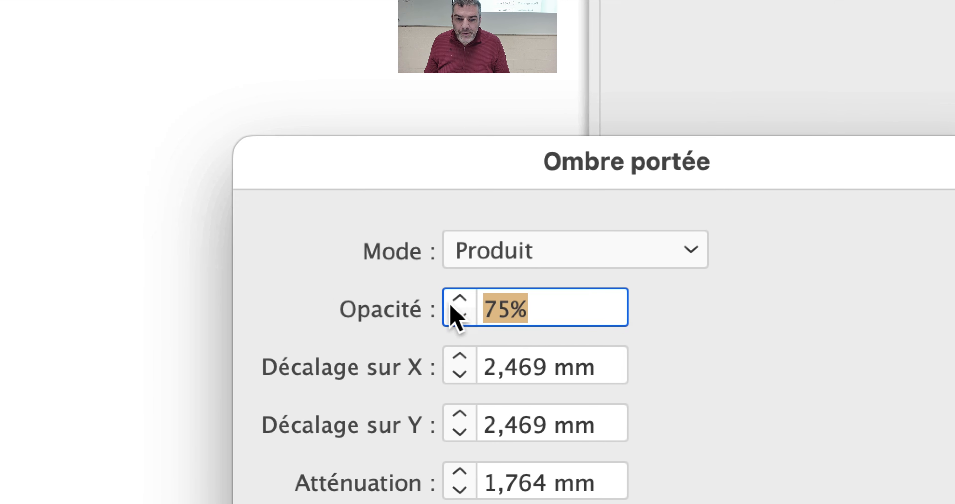
left_click(450, 308)
left_click(451, 308)
left_click(451, 308)
left_click(525, 310)
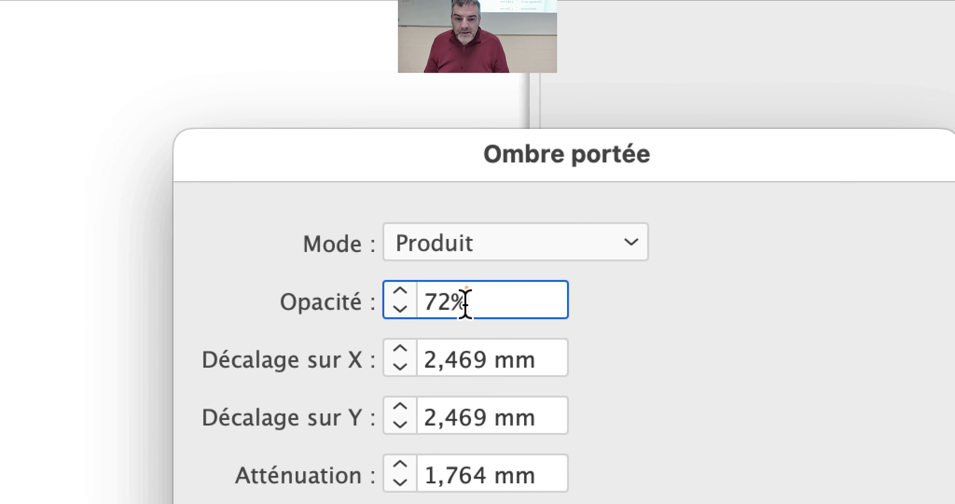
left_click_drag(465, 303, 402, 298)
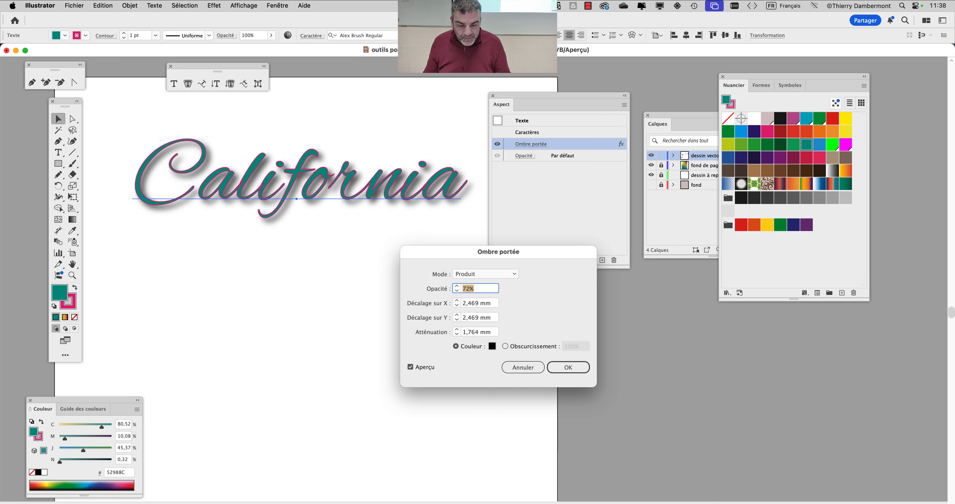
type("40")
key("Tab")
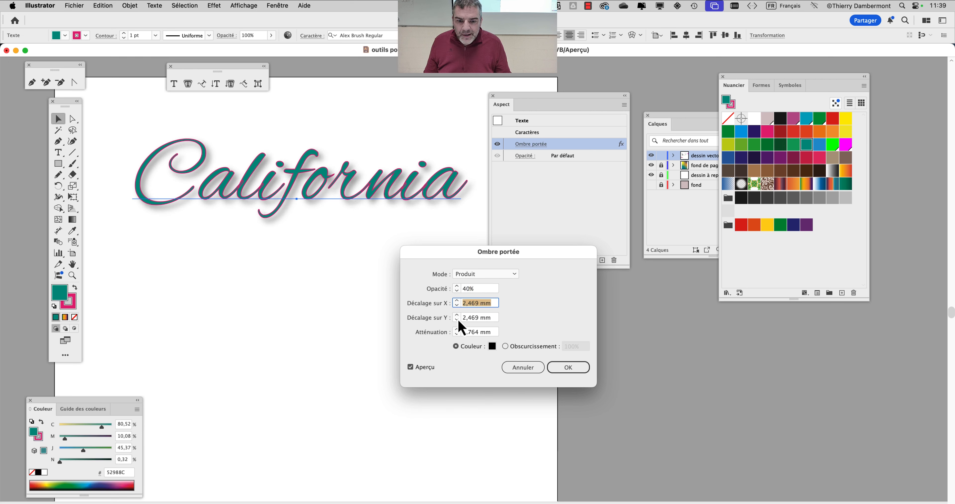
Set the drop shadow's X offset, Y offset and blur to 1 mm each
key("Tab")
type("2 mm")
key("Tab")
type("1 mm")
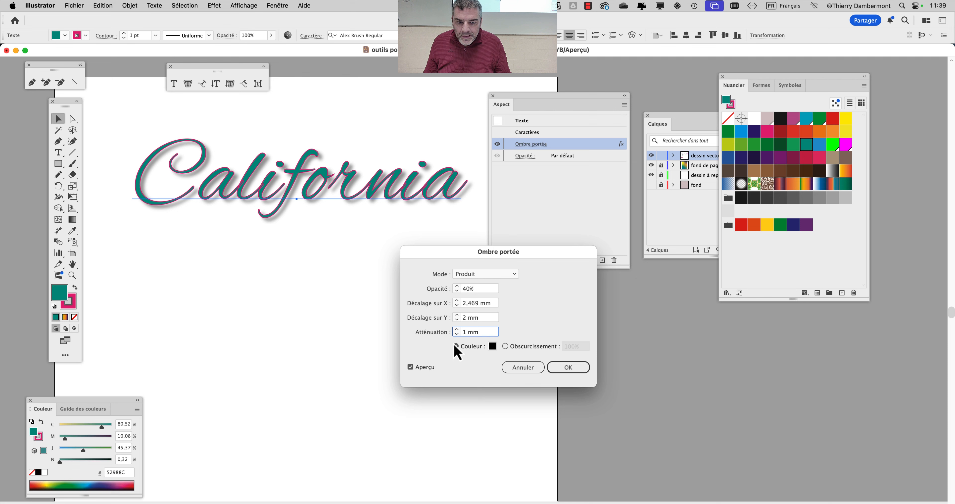
key("shift+Tab")
key("shift+Tab")
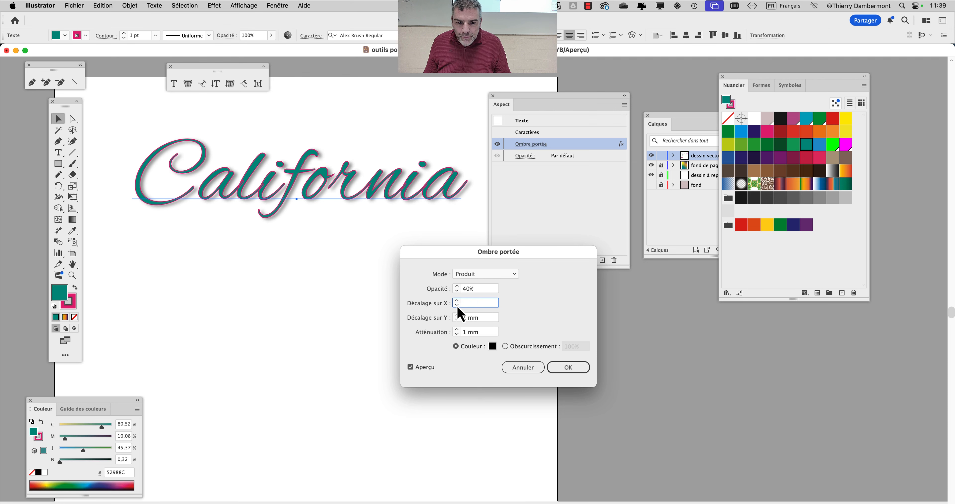
type("1 mm")
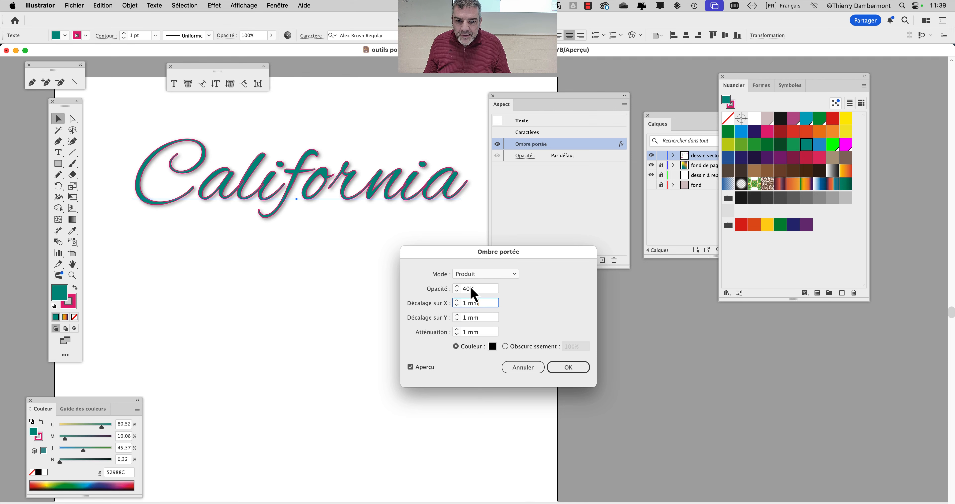
Raise the drop shadow's opacity to 60%, apply the modified effect and deselect the California text
left_click(457, 287)
left_click_drag(482, 287, 451, 284)
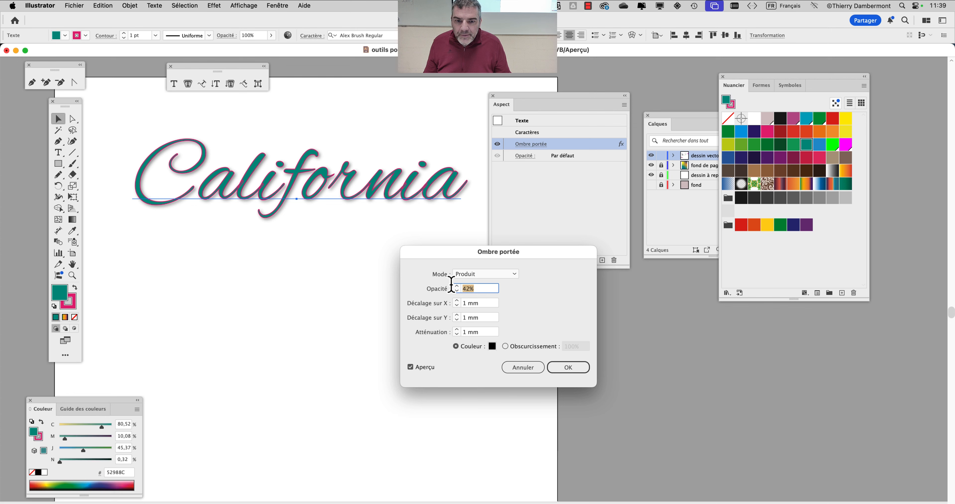
type("60")
key("Tab")
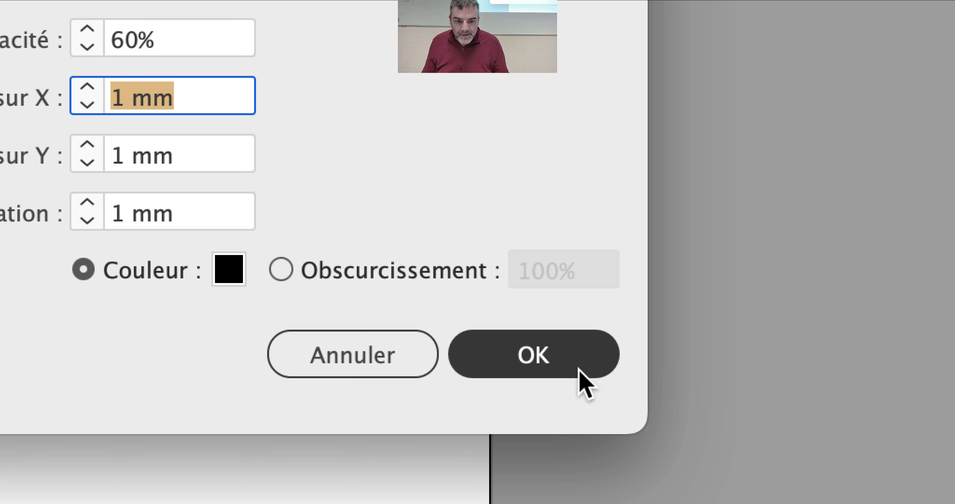
left_click(582, 375)
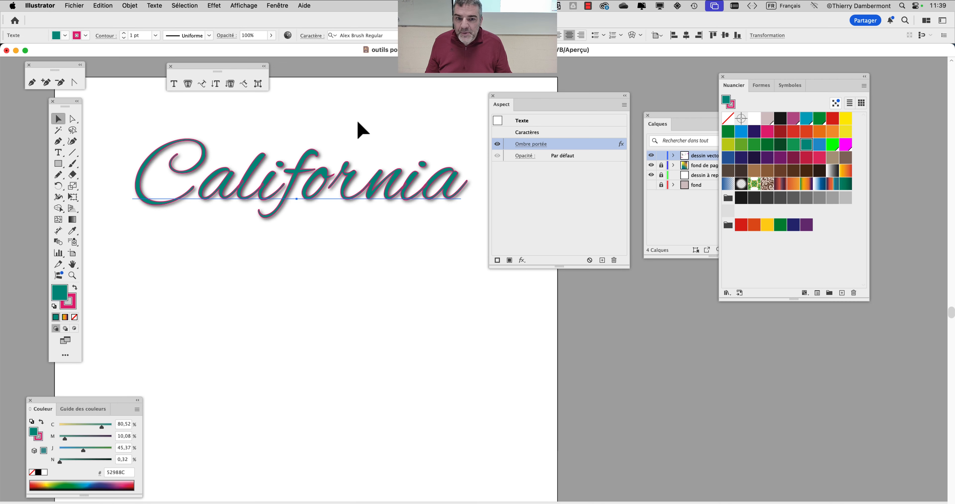
left_click_drag(524, 95, 559, 78)
left_click(206, 215)
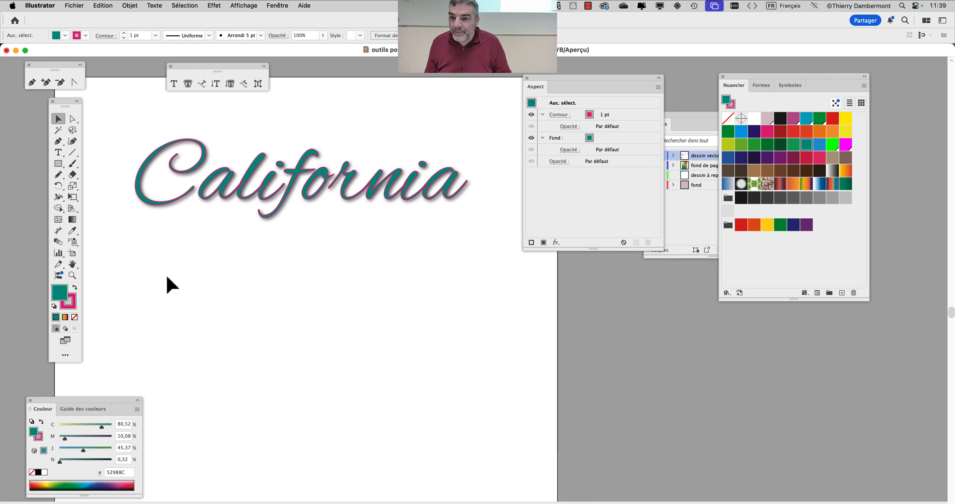
Select the California text and apply a black drop shadow with 75% opacity, X and Y offsets of 2,469 mm and 1,764 mm blur
scroll(231, 214, "up", 2)
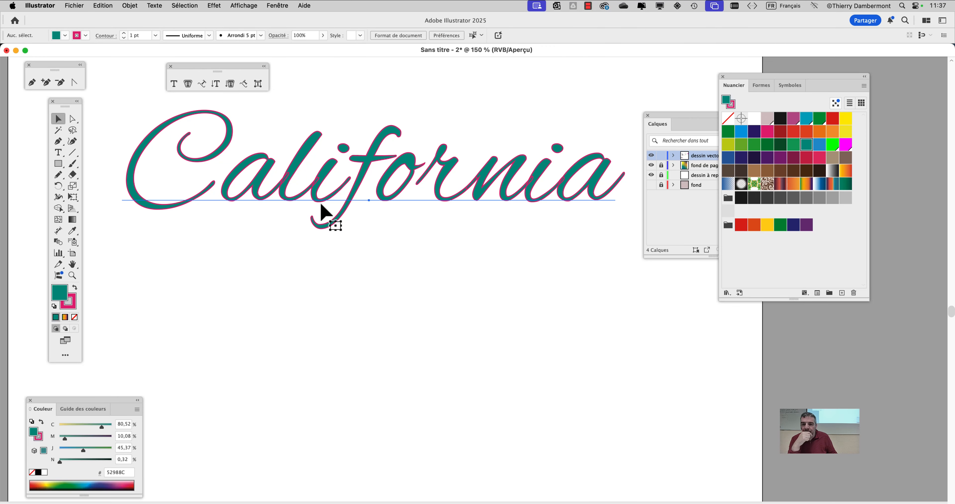
mouse_move(321, 204)
left_mouse_down()
mouse_move(293, 278)
mouse_move(315, 252)
mouse_move(326, 203)
mouse_move(333, 216)
left_mouse_up()
scroll(315, 251, "down", 2)
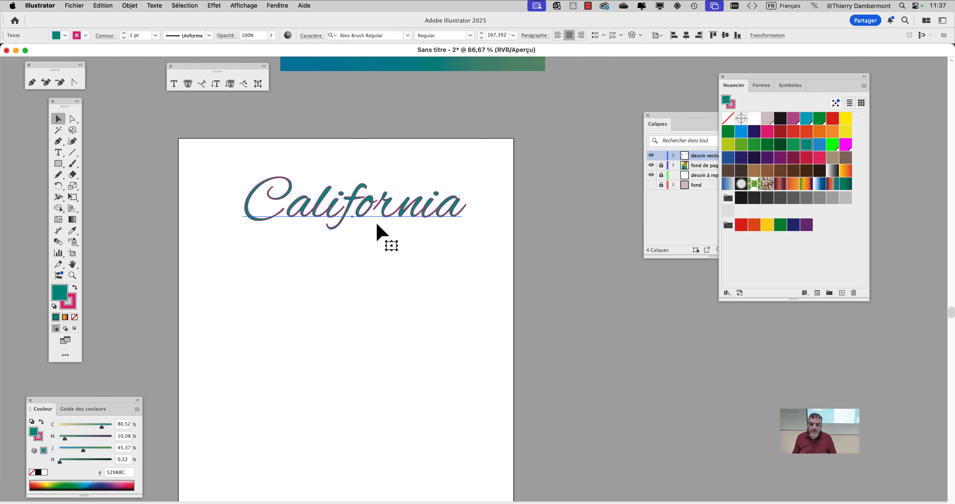
scroll(407, 215, "down", 1)
scroll(413, 217, "up", 3)
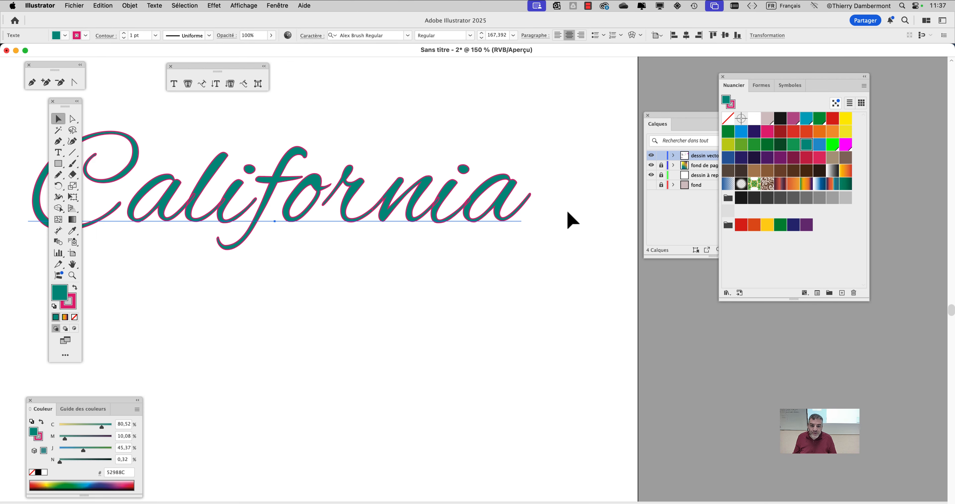
left_click(217, 6)
mouse_move(252, 145)
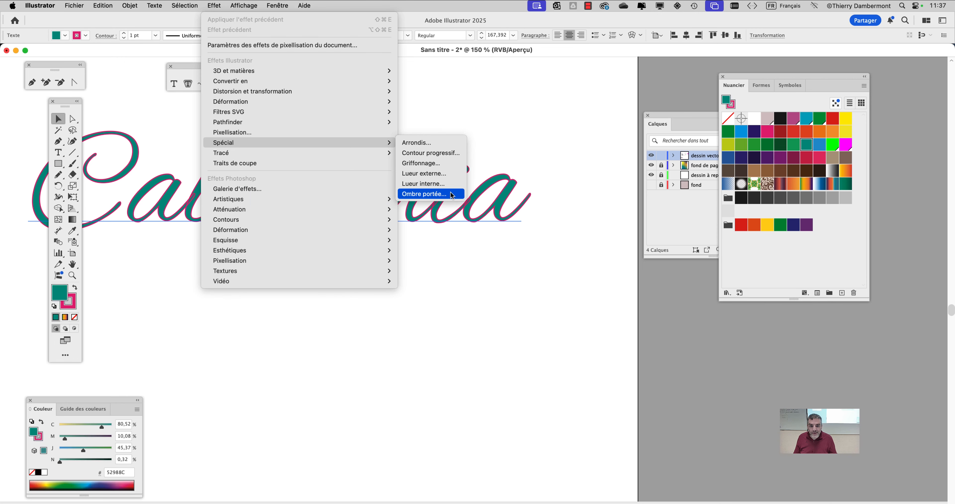
left_click(452, 194)
left_click_drag(455, 202, 474, 257)
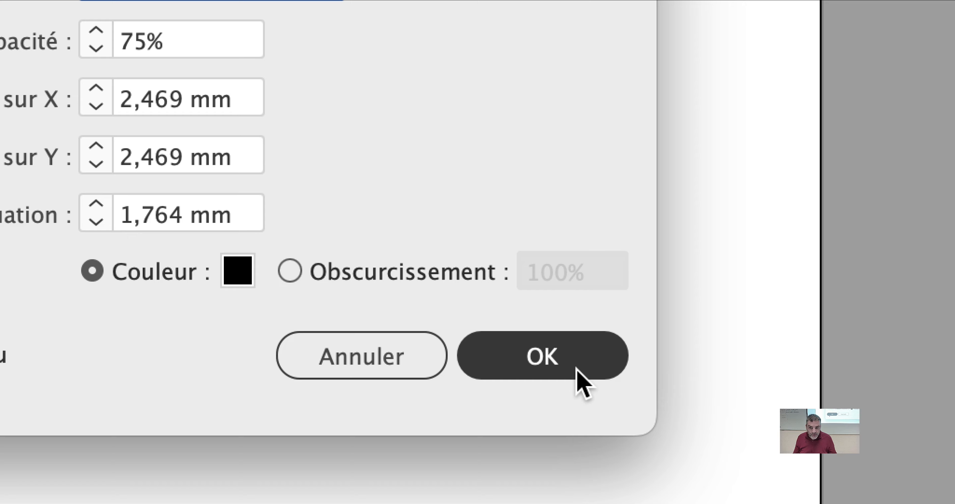
left_click(577, 369)
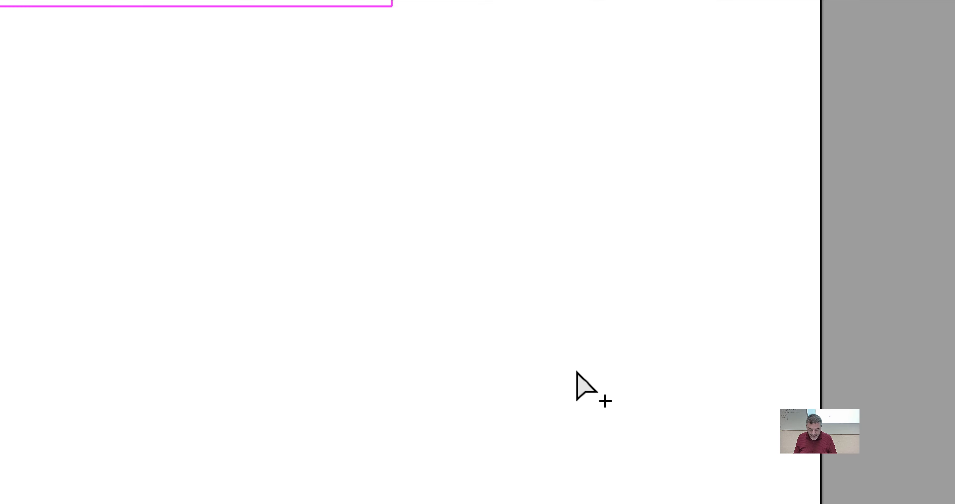
Start saving the untitled document under a new name in the "vendredi matin" folder
scroll(367, 291, "down", 1)
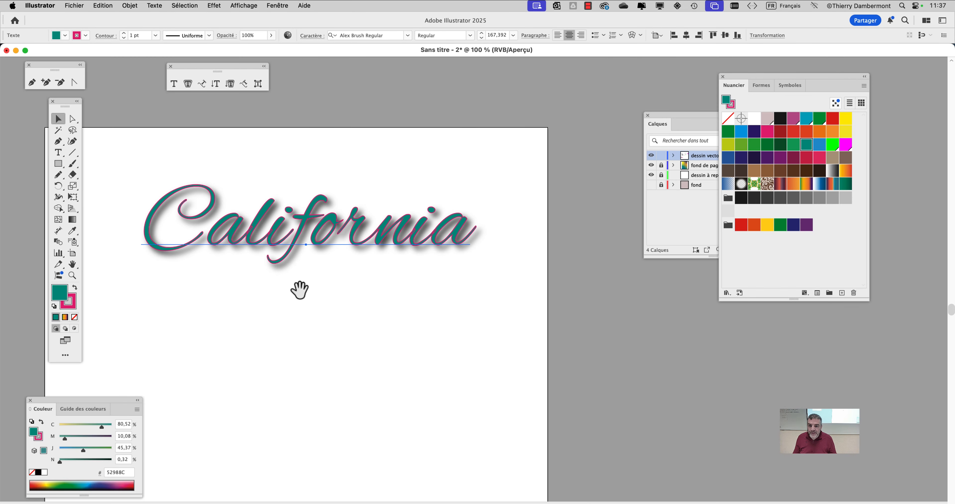
left_click_drag(300, 291, 354, 242)
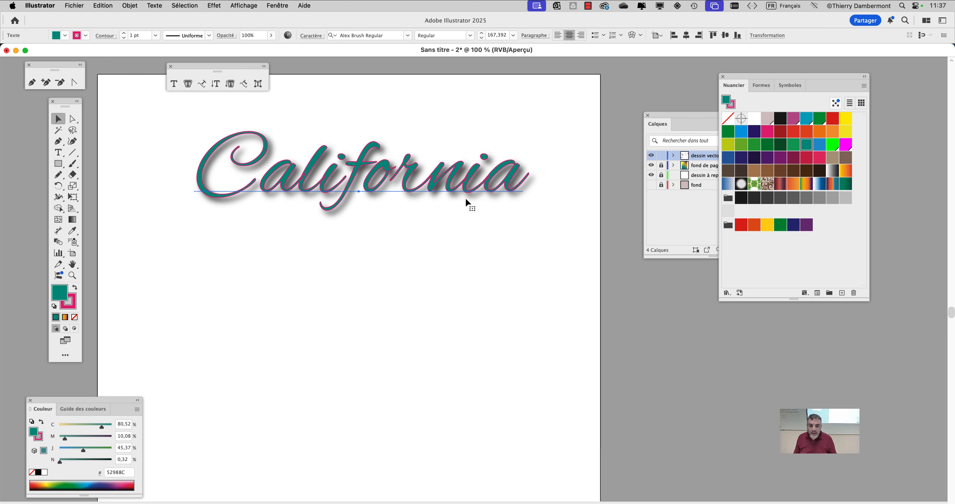
left_click_drag(464, 197, 422, 207)
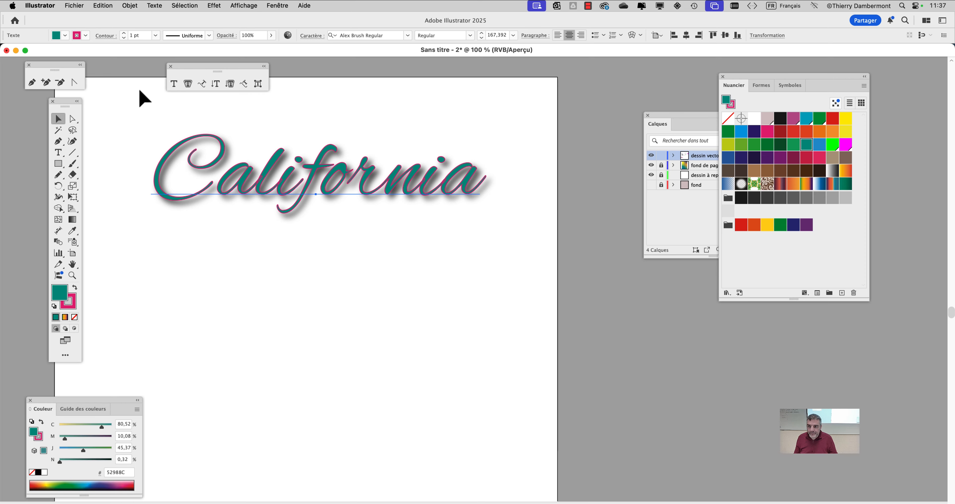
left_click(74, 5)
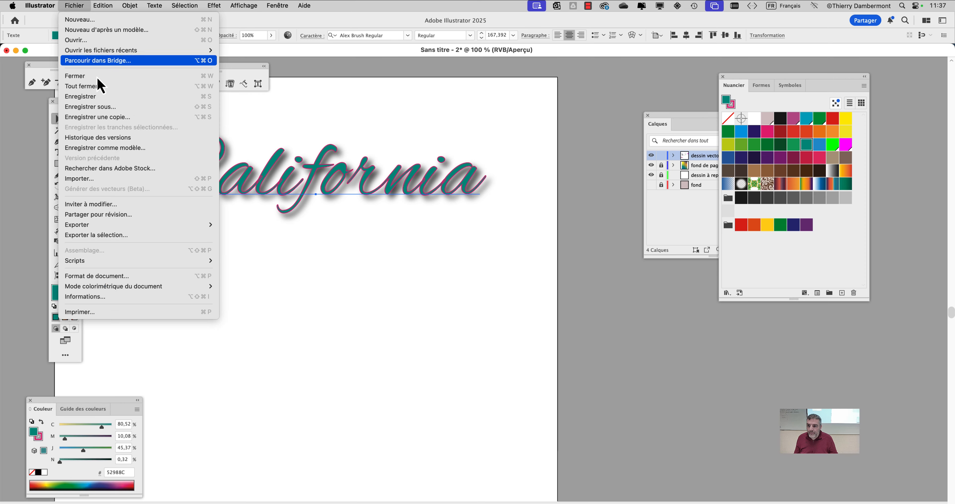
left_click(111, 106)
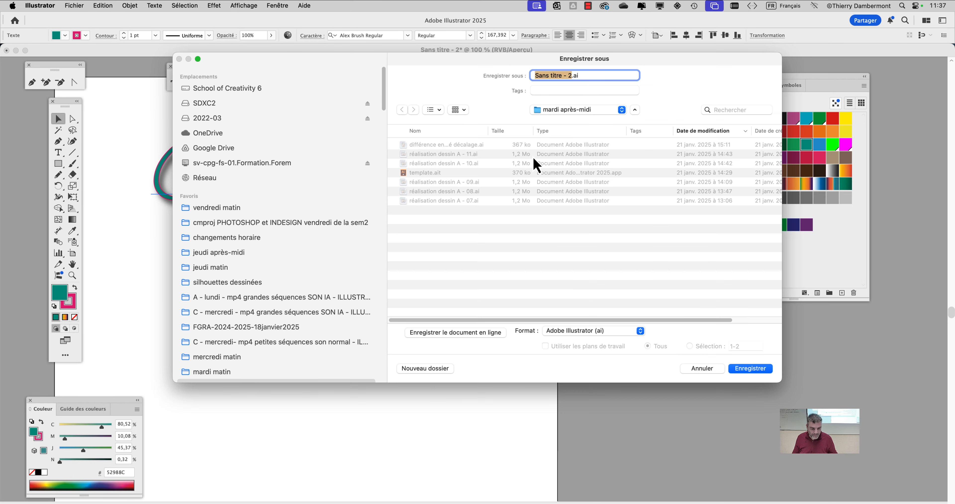
left_click(241, 210)
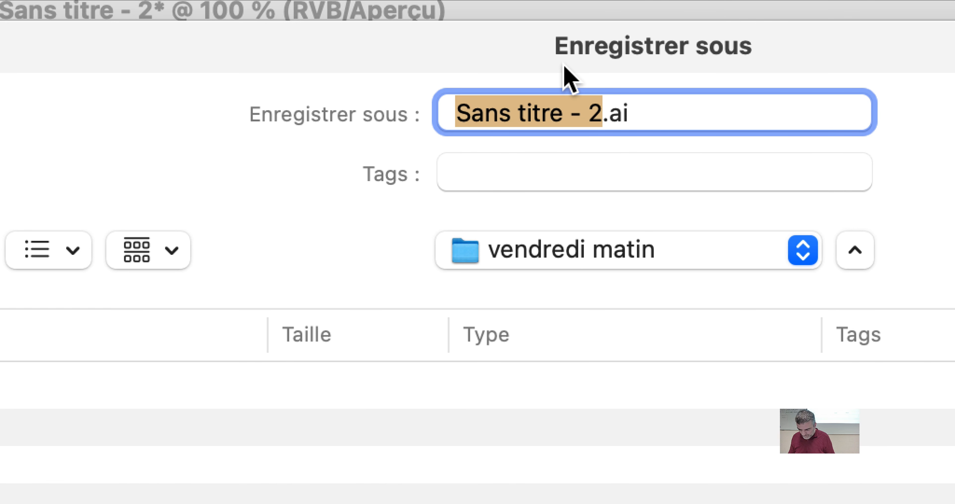
Name the file "outils pour créer des moodboards graphiques.ai" and save it as Illustrator 2020 with PDF compatibility and compression
type("outils pour ")
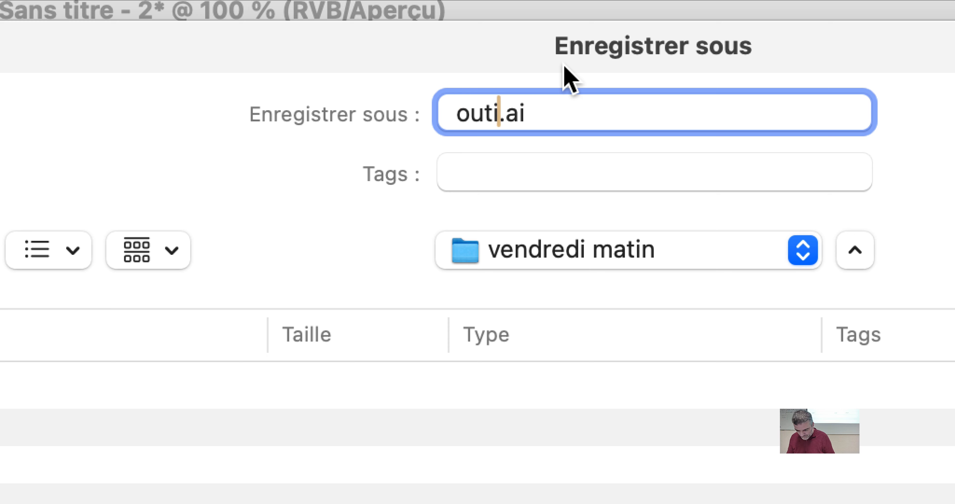
type("créer des mood")
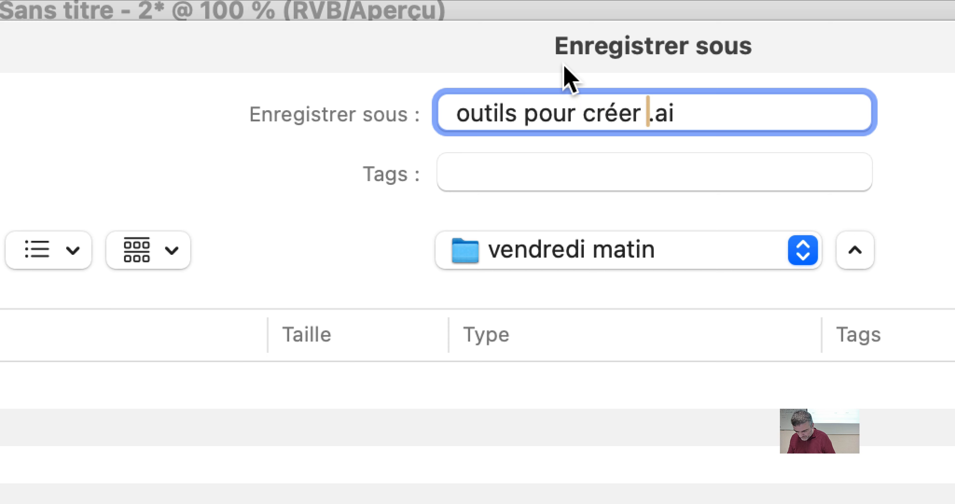
type("biards")
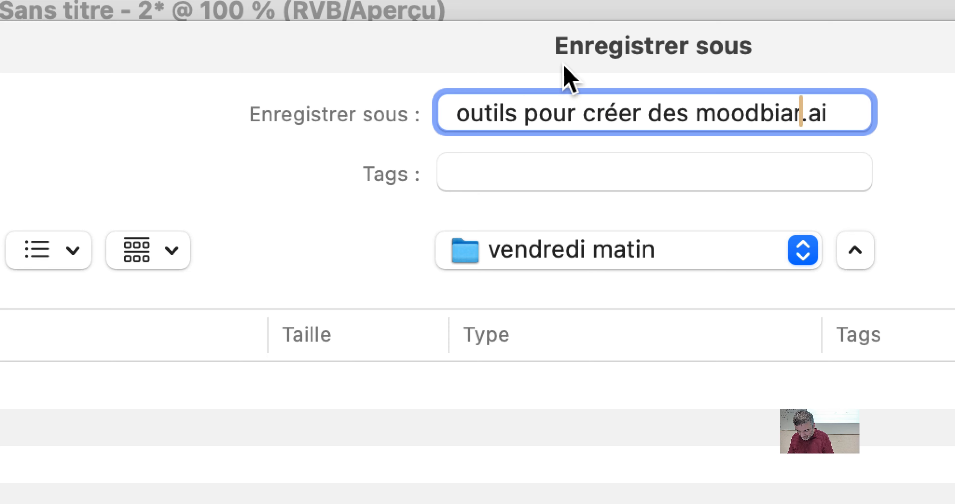
key("BackSpace")
key("BackSpace")
key("BackSpace")
key("BackSpace")
key("BackSpace")
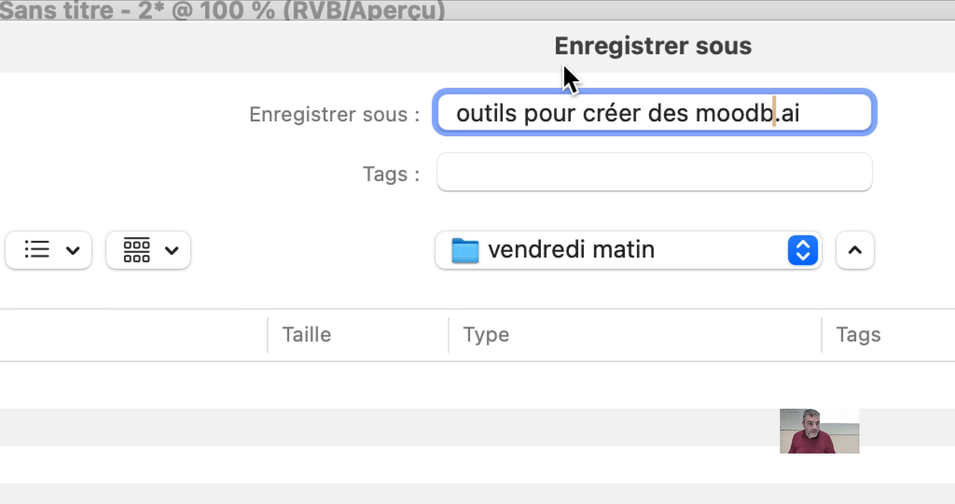
type("o")
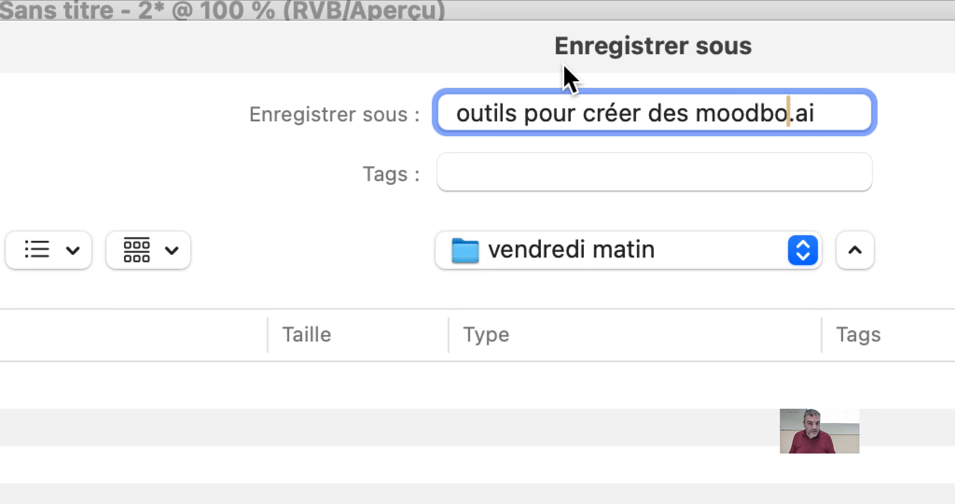
type("ards graphiq")
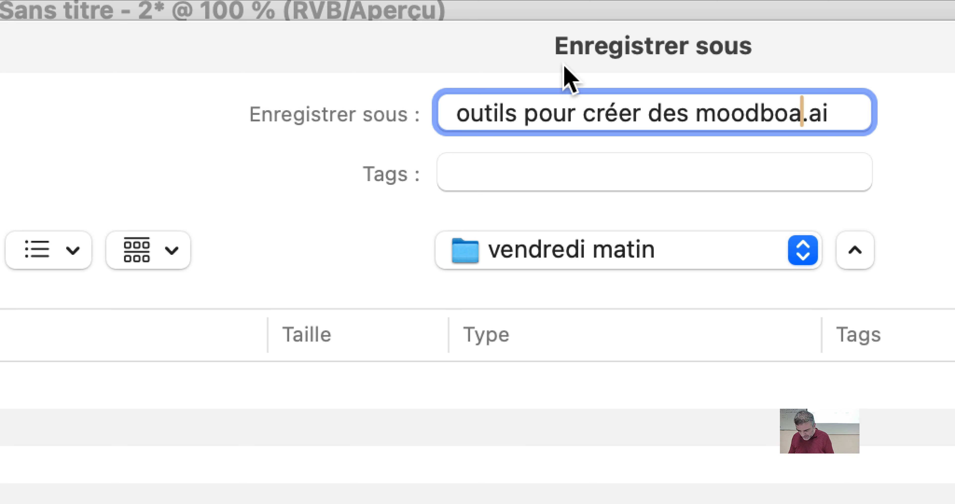
type("ues")
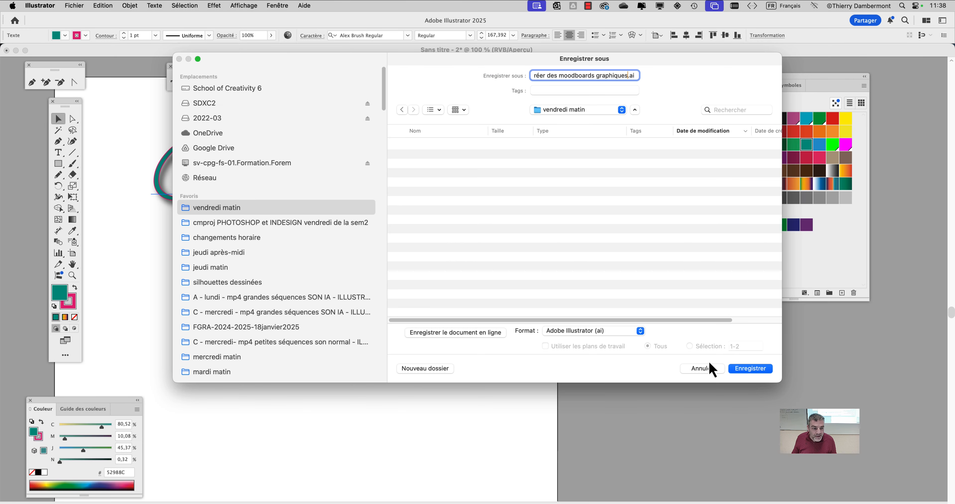
left_click(751, 369)
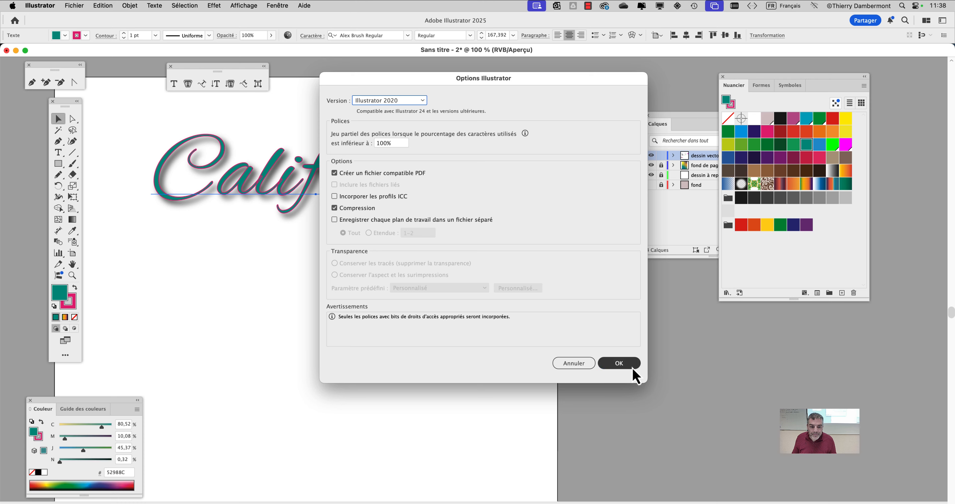
left_click(632, 367)
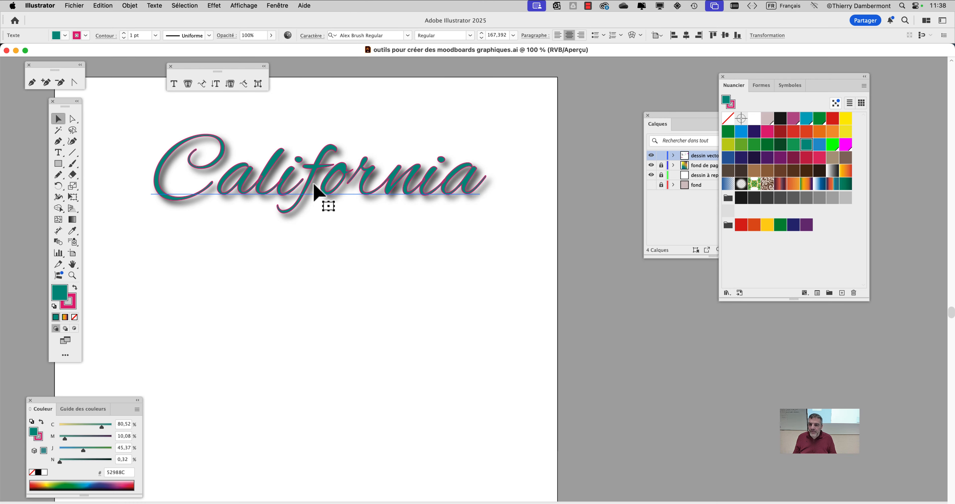
Move the California text slightly left and show its appearance attributes clear of the lettering
left_click_drag(369, 197, 350, 201)
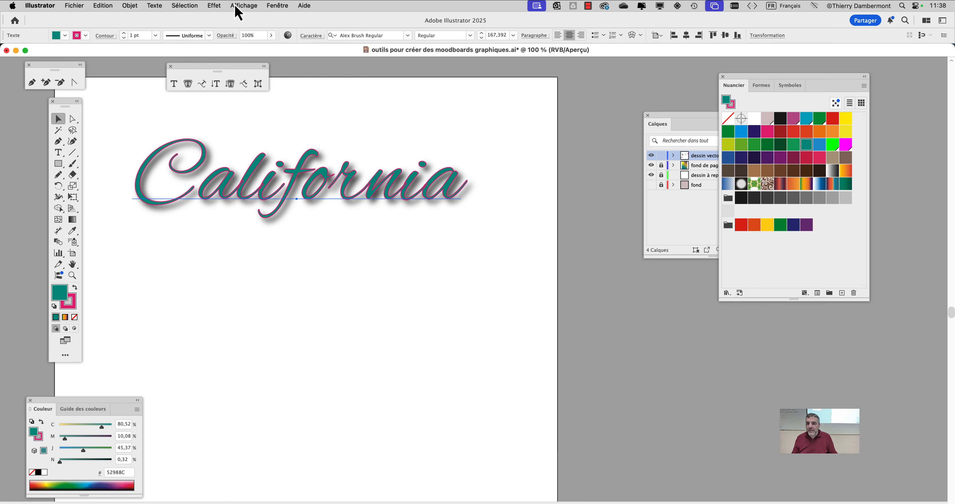
left_click(276, 6)
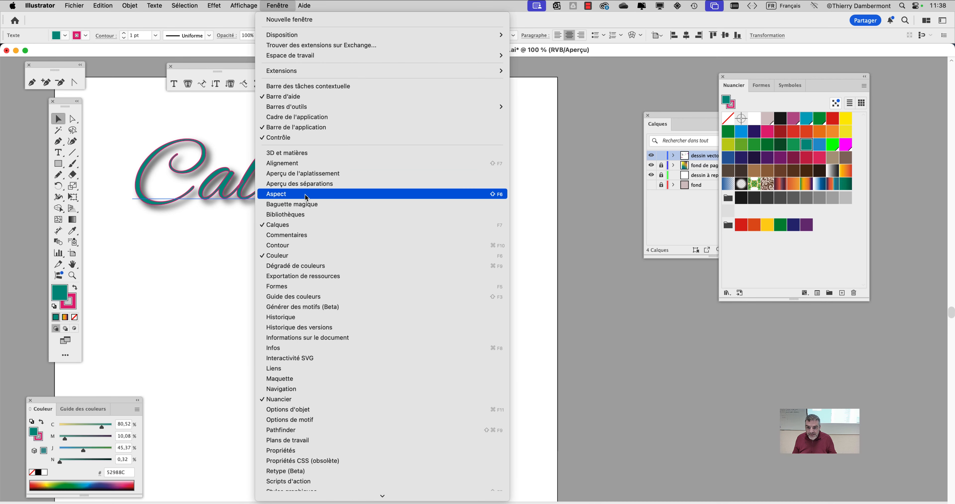
left_click(306, 196)
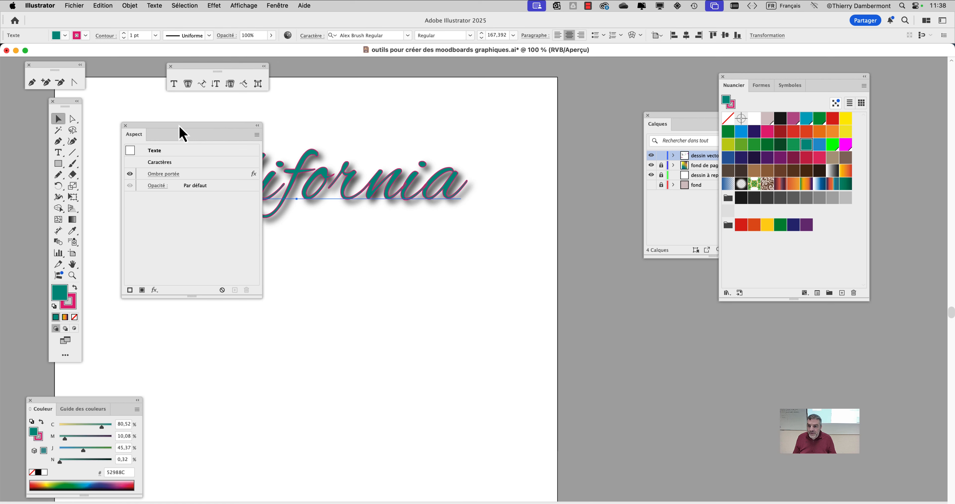
left_click_drag(183, 134, 534, 92)
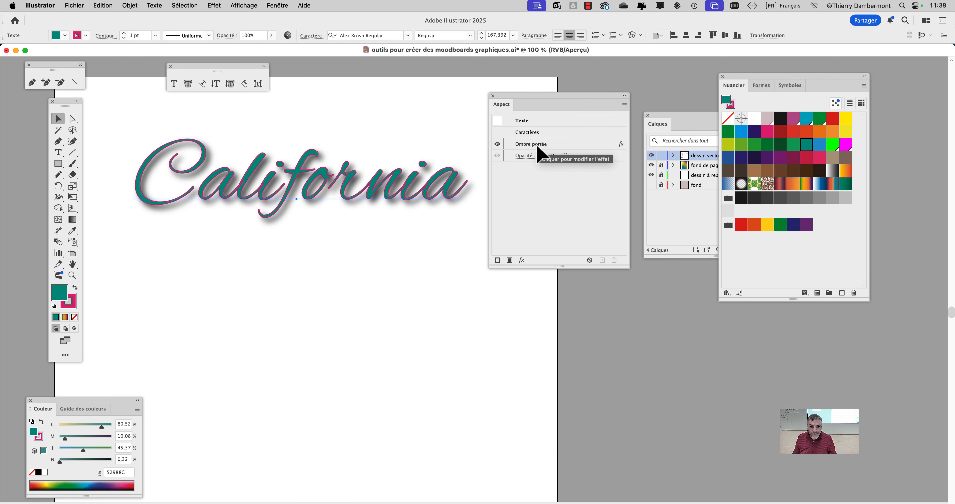
Reopen the California text's drop shadow from its appearance attributes and set the shadow opacity to 40%
left_click(538, 145)
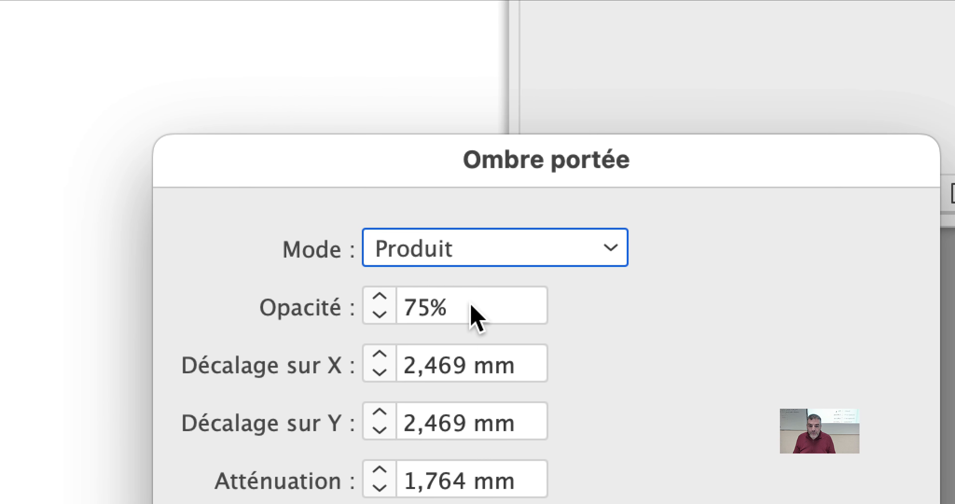
left_click(471, 306)
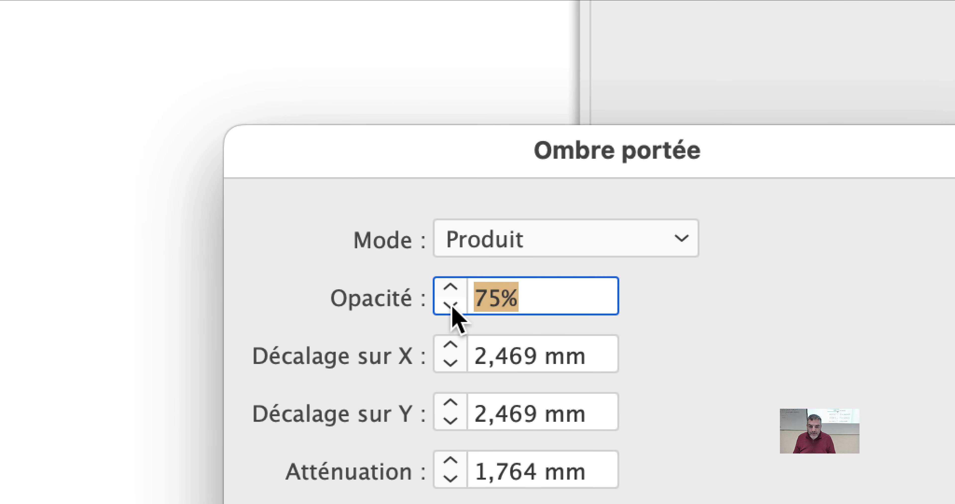
left_click(379, 315)
left_click(380, 314)
left_click(452, 306)
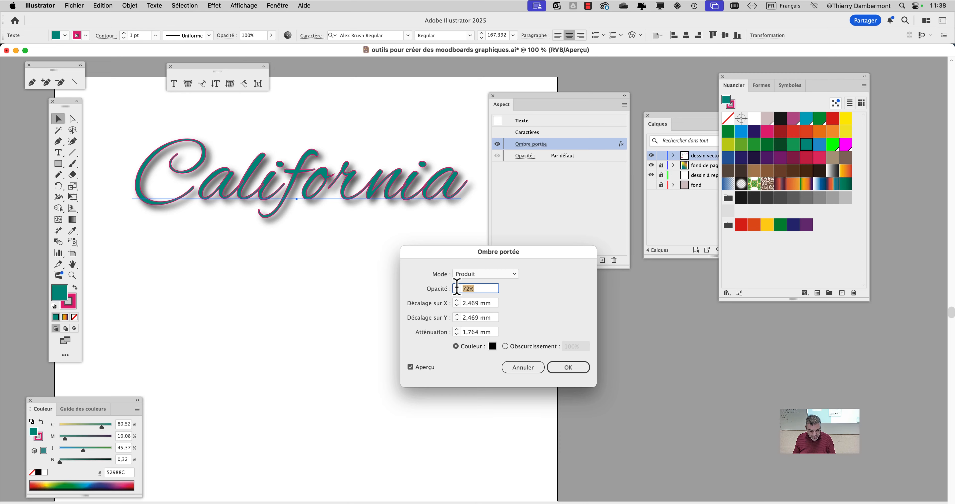
type("40")
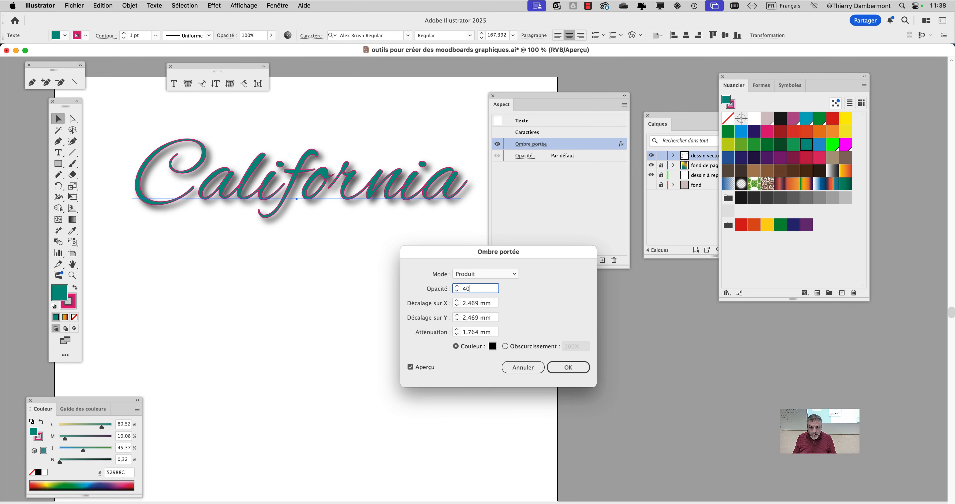
key("Tab")
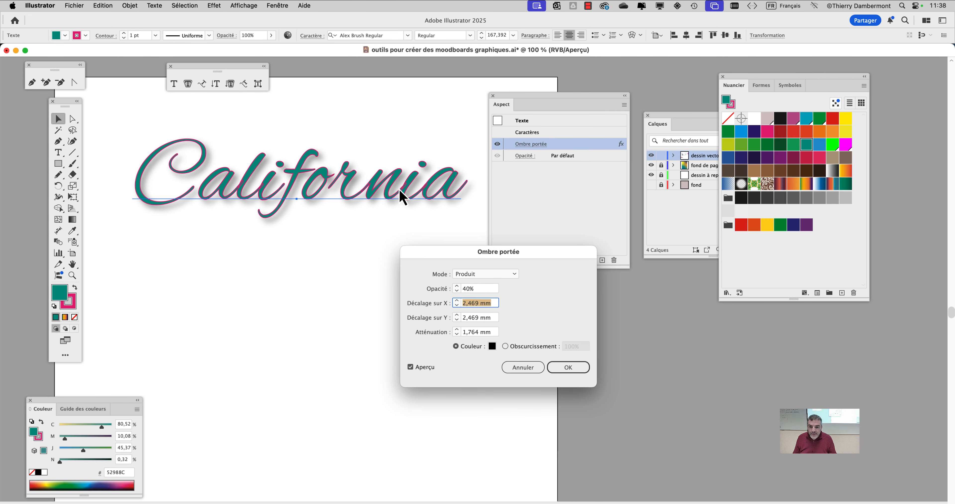
Set the drop shadow's X offset, Y offset and blur to 1 mm each
key("Tab")
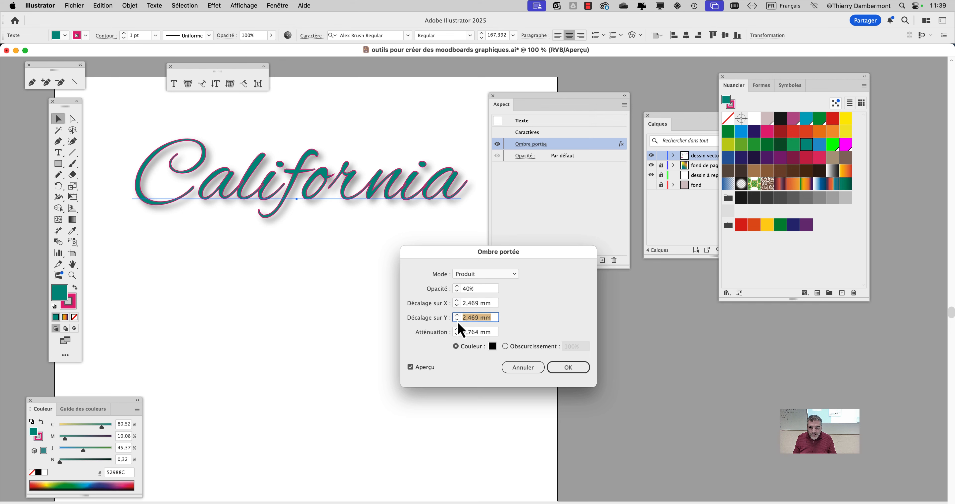
type("2")
key("Tab")
type("1 mm")
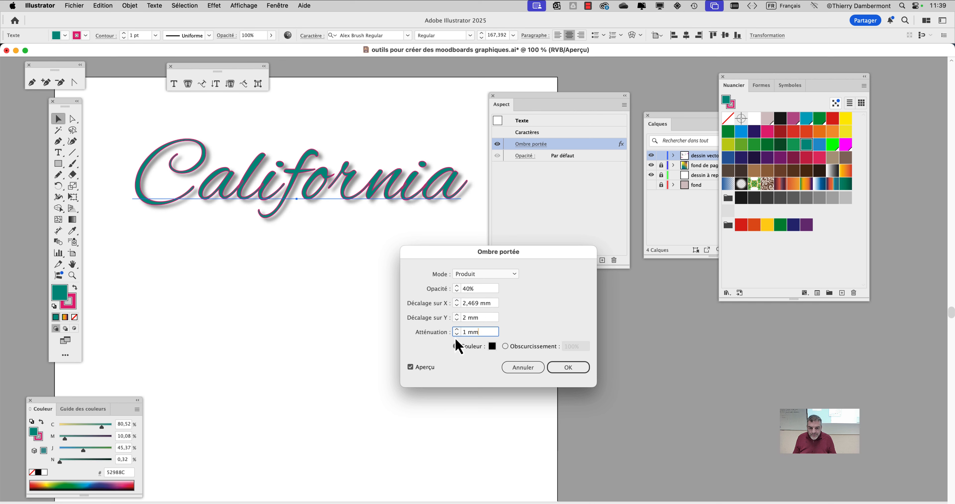
key("shift+Tab")
key("shift+Tab")
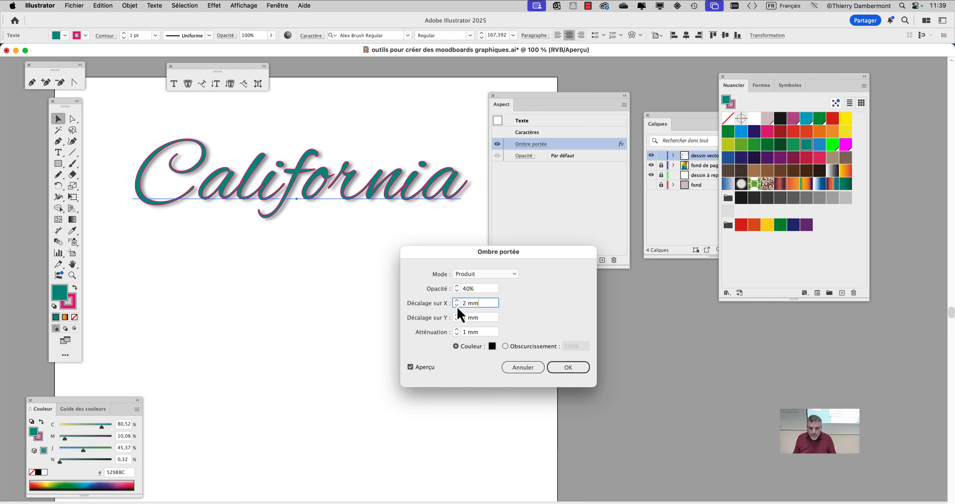
type("1 mm")
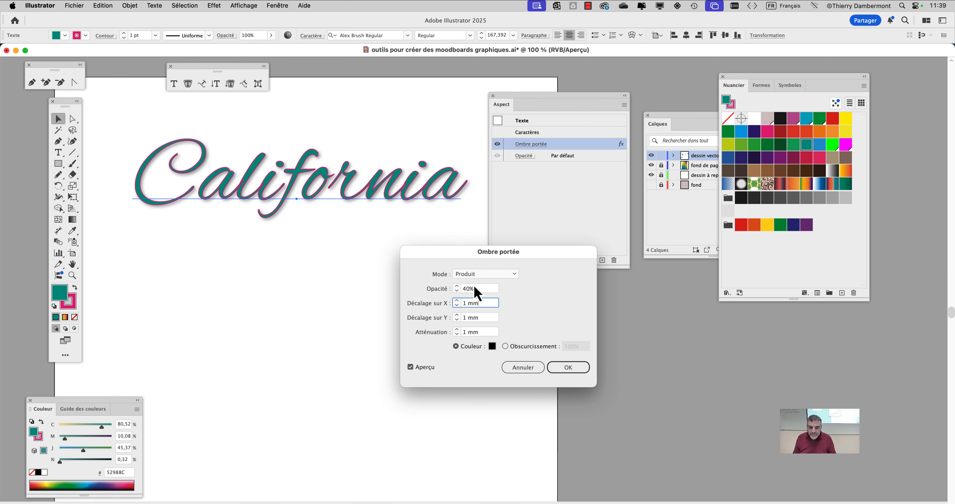
Raise the drop shadow's opacity to 60%, apply the effect and deselect the text
key("shift+Tab")
left_click_drag(481, 288, 451, 288)
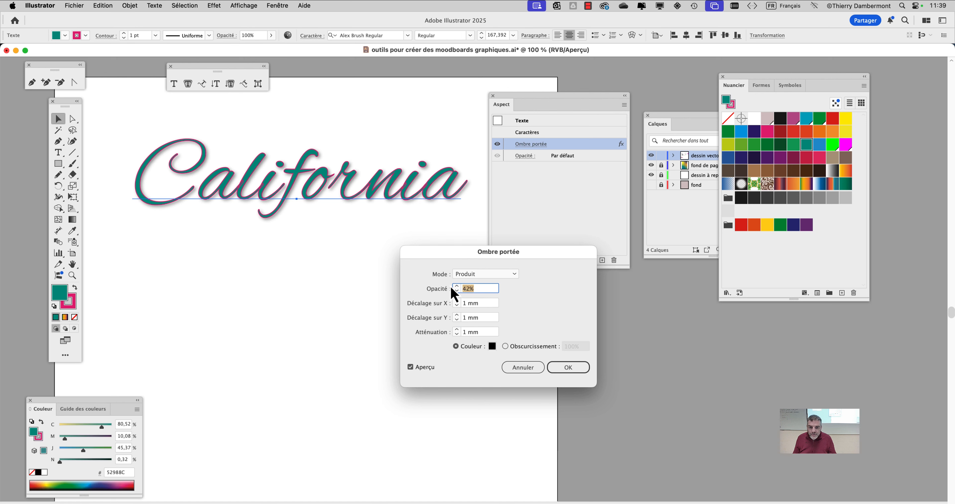
key("Tab")
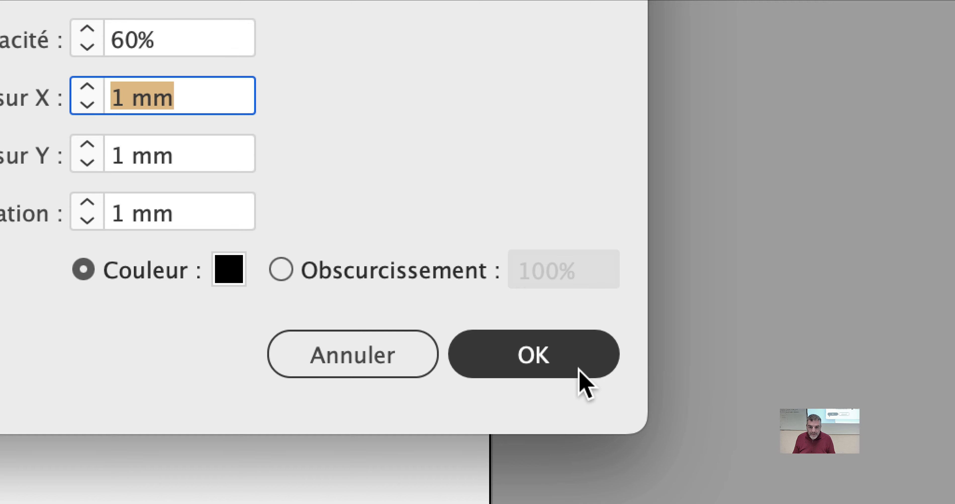
left_click(579, 369)
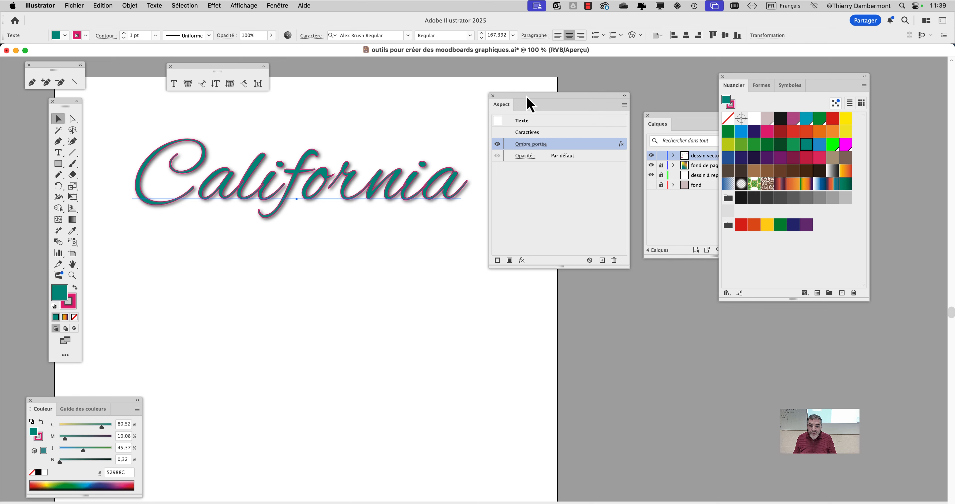
left_click_drag(530, 104, 564, 87)
left_click(485, 282)
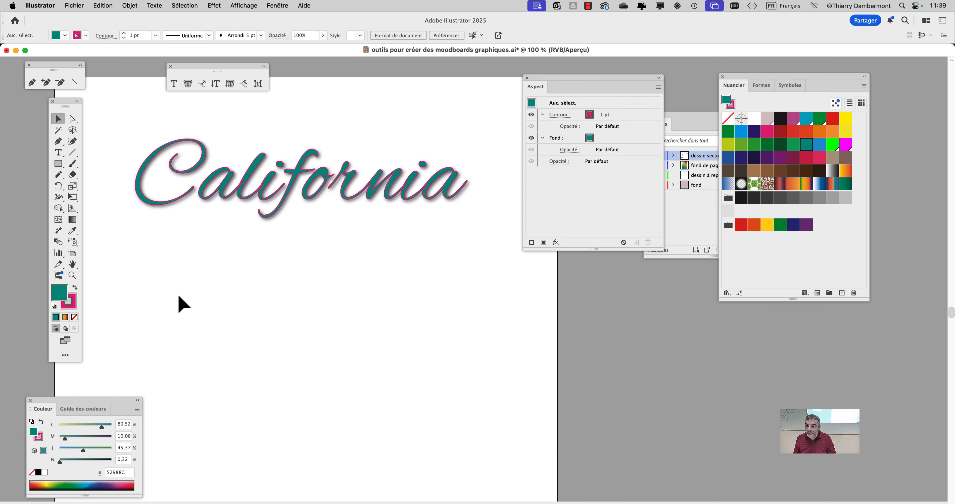
Draw a teal rectangle with a pink outline, about 264 mm wide and 18 mm high, above the California text
scroll(236, 215, "up", 1)
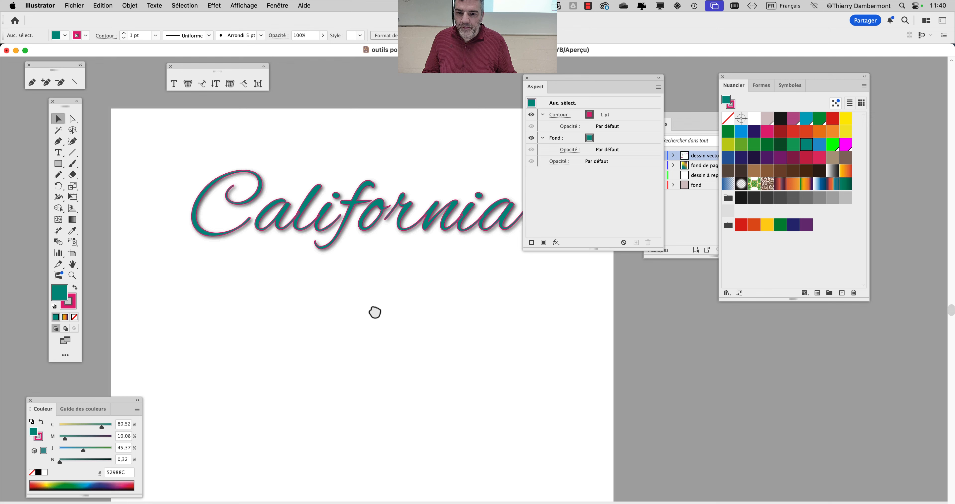
left_click_drag(375, 313, 369, 393)
left_click(58, 163)
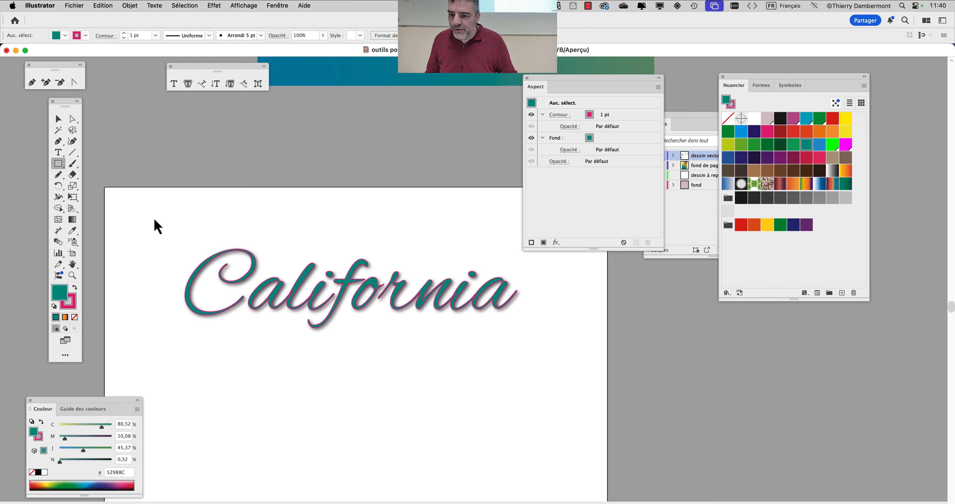
mouse_move(149, 219)
left_mouse_down()
mouse_move(367, 248)
mouse_move(563, 255)
left_mouse_up()
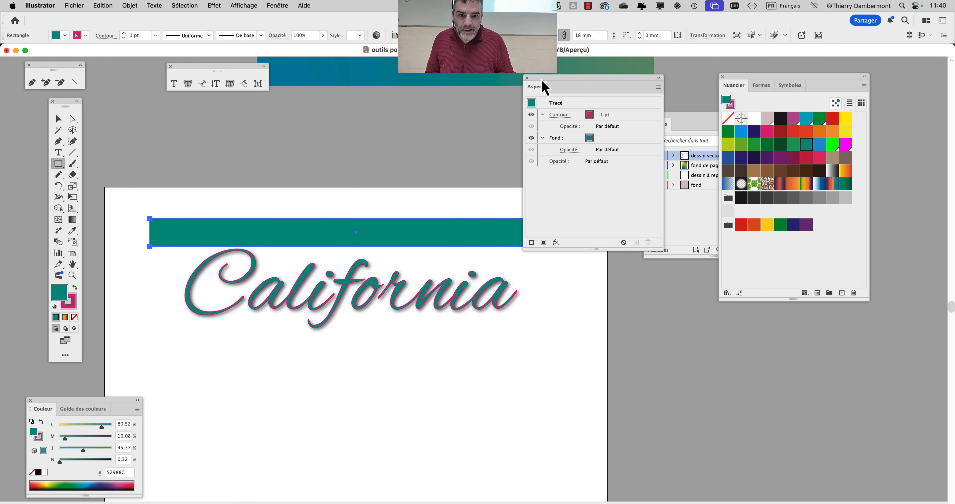
left_click_drag(543, 86, 671, 71)
Duplicate the teal rectangle straight down to just below the California text and deselect everything
left_click(59, 119)
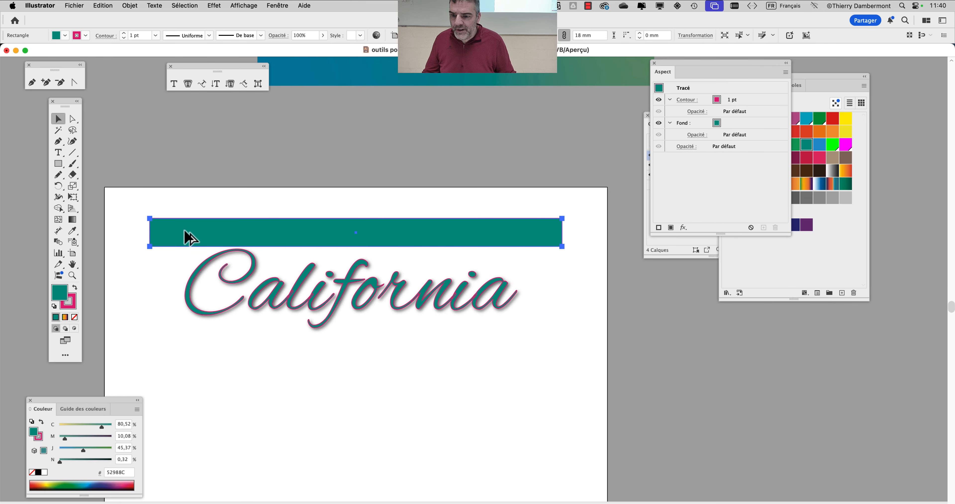
left_click_drag(185, 231, 194, 350)
left_click(192, 243)
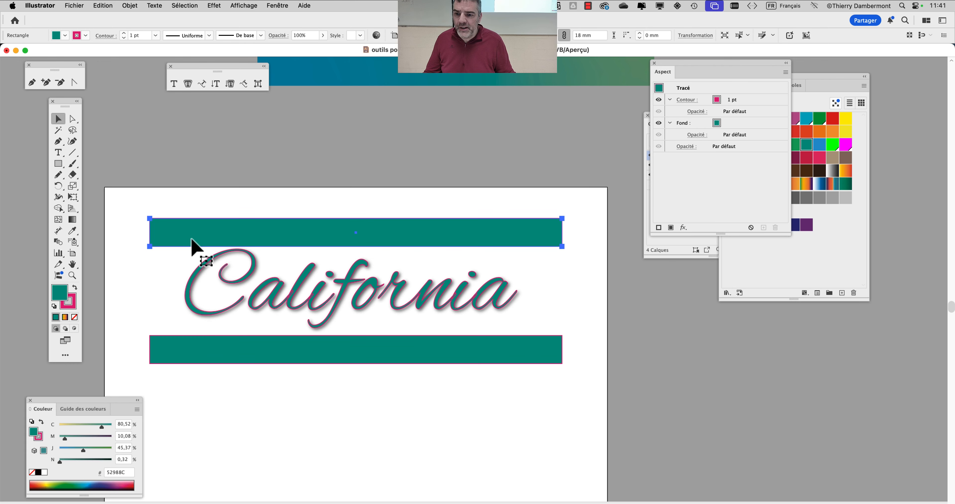
left_click(200, 348, "shift")
left_click(219, 414)
Space out the composition by shifting the text and lower rectangle slightly down and the upper rectangle slightly up
left_click_drag(262, 300, 261, 305)
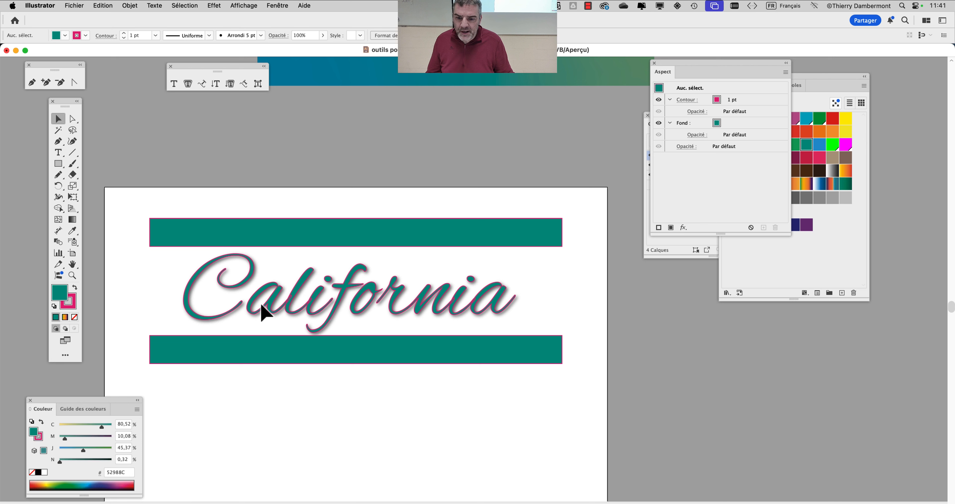
left_click_drag(262, 352, 265, 358)
left_click(261, 237)
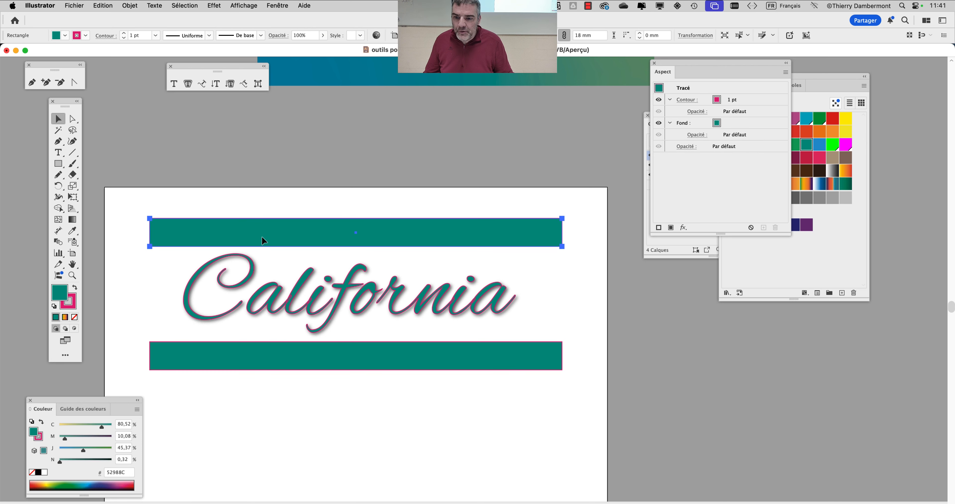
key("shift+Up")
left_click(357, 346)
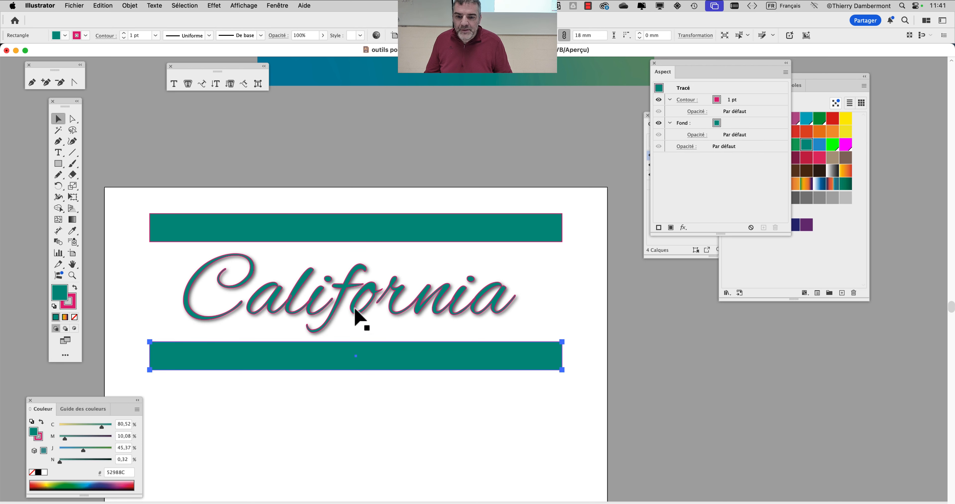
Examine the shadowed California text against the two rectangles up close, selecting each in turn
left_click(344, 233)
left_click(325, 301)
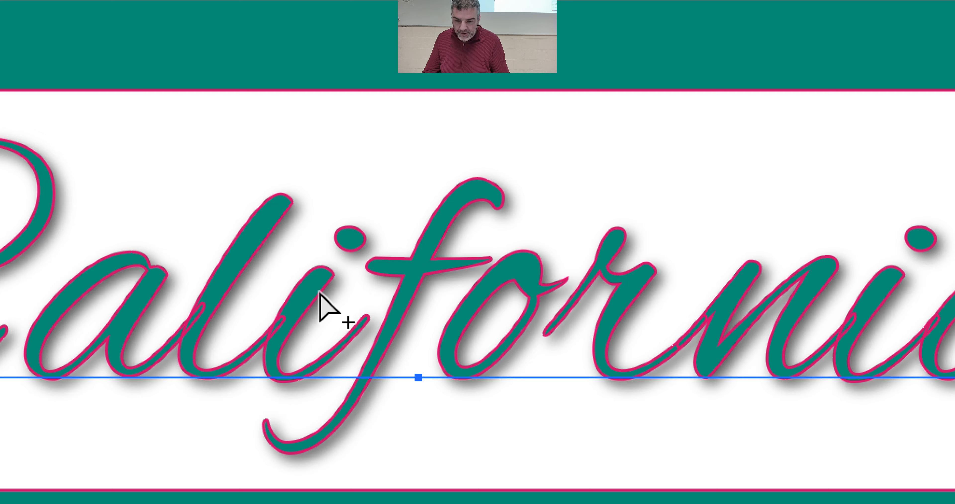
scroll(319, 291, "up", 5)
left_click(331, 241)
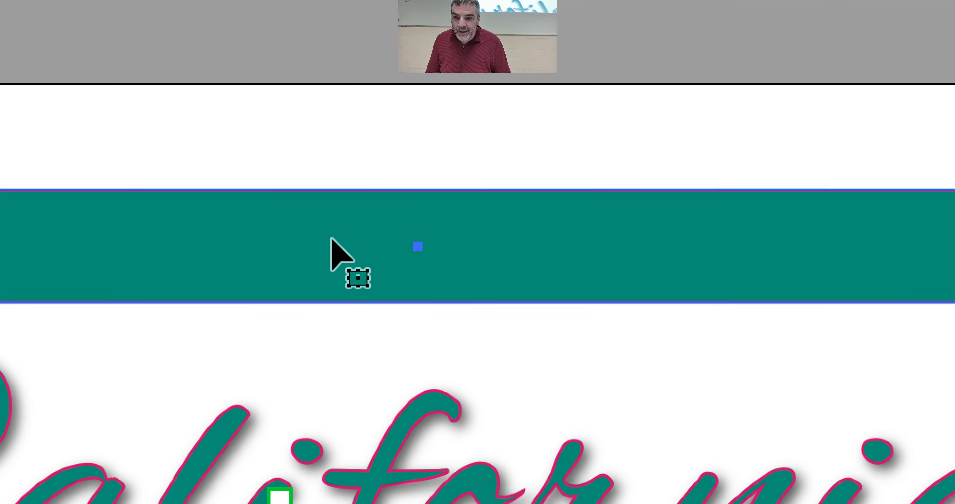
scroll(331, 242, "down", 10)
left_click(324, 335)
scroll(323, 334, "up", 5)
left_click(320, 319)
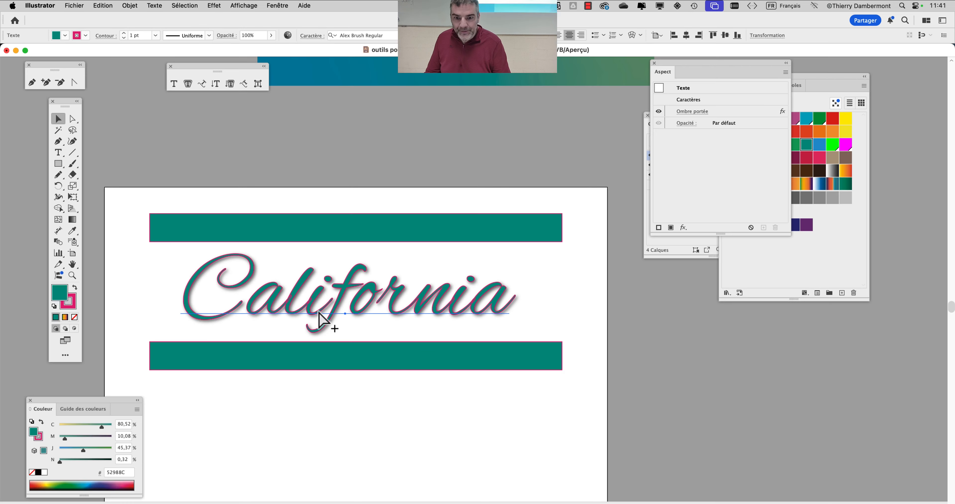
left_click(570, 424)
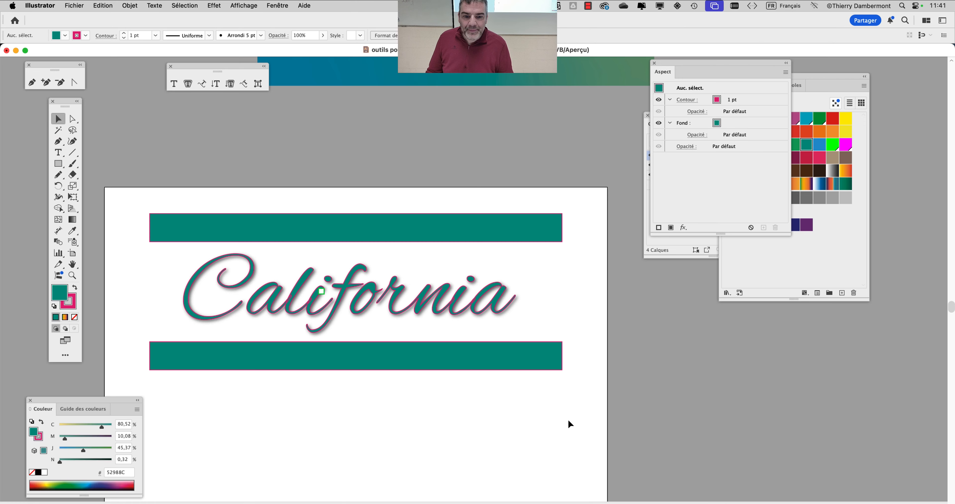
Display the graphic styles and create a new style from the California text's appearance
left_click_drag(278, 153, 274, 92)
left_click(278, 5)
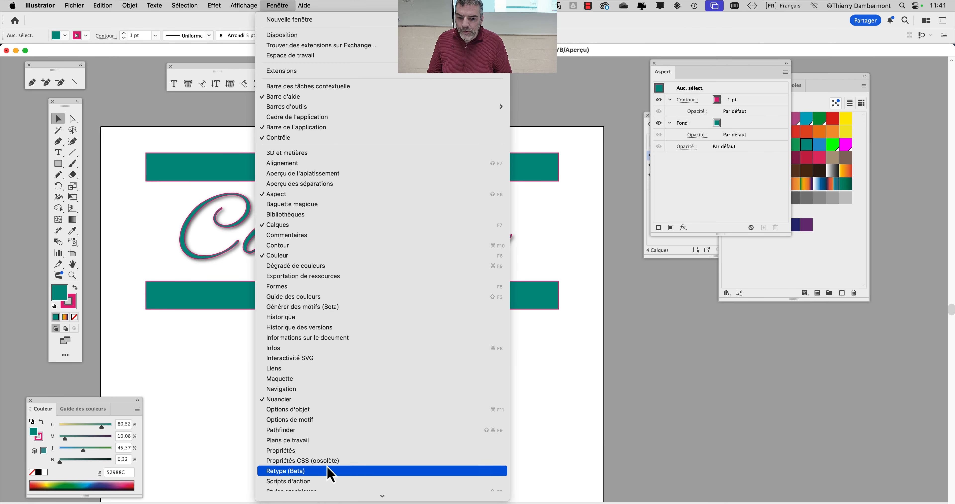
scroll(325, 471, "down", 5)
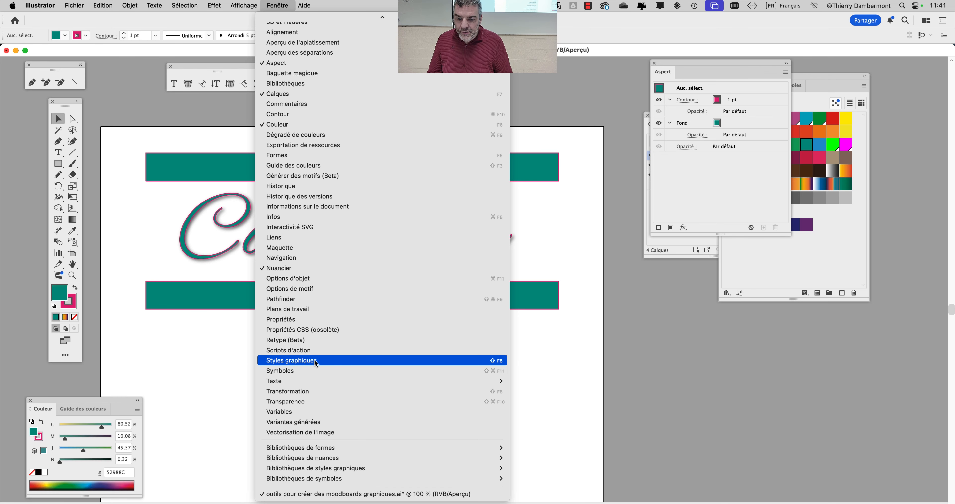
left_click(314, 360)
left_click_drag(650, 89, 608, 99)
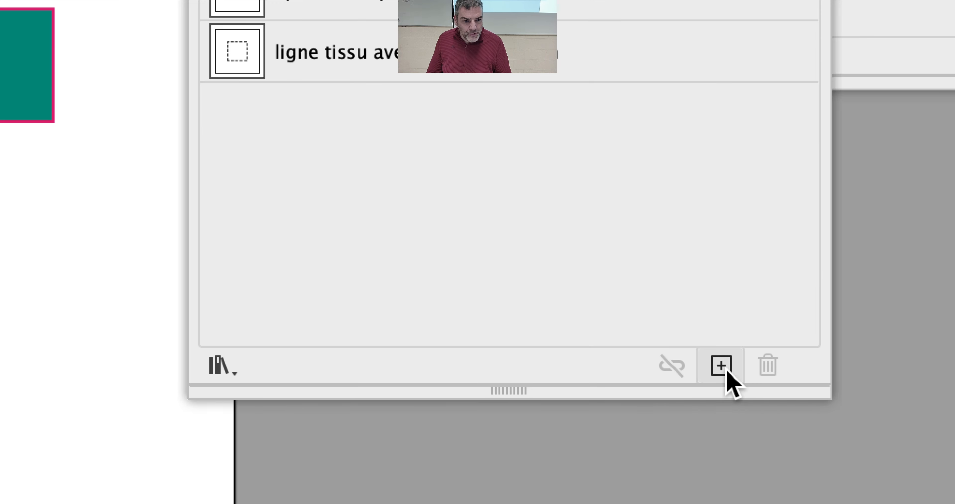
left_click(726, 370)
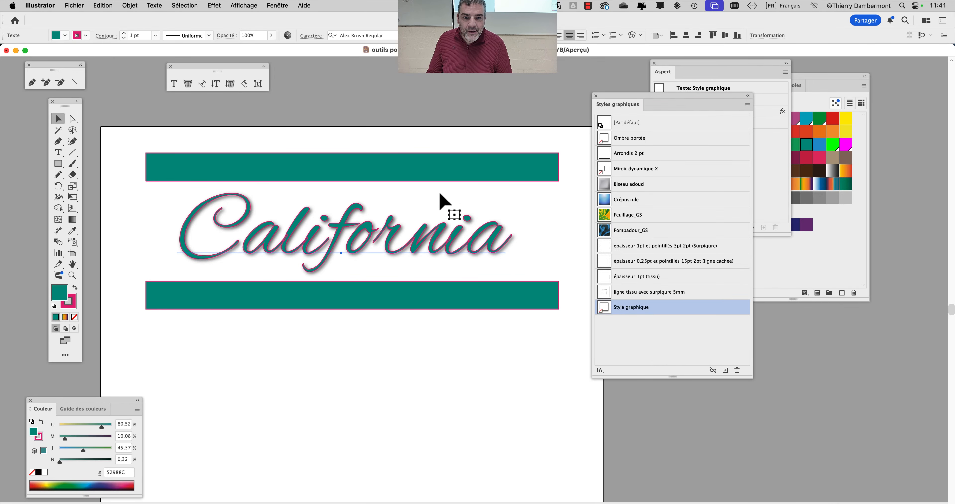
Apply the new style "Style graphique" to both rectangles around the California text
left_click(437, 177)
left_click(446, 299, "shift")
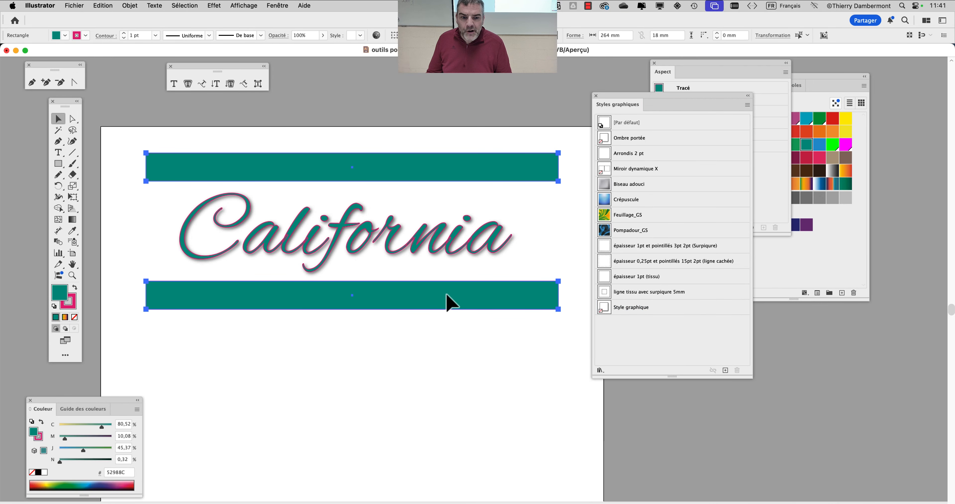
left_click(635, 309)
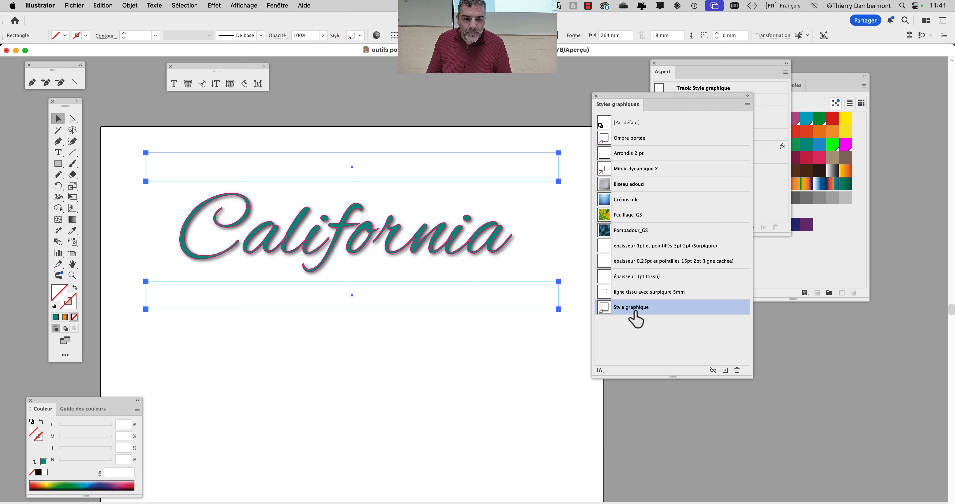
Create a second graphic style from the California text's appearance and move the graphic styles clear of the artwork
left_click(488, 251)
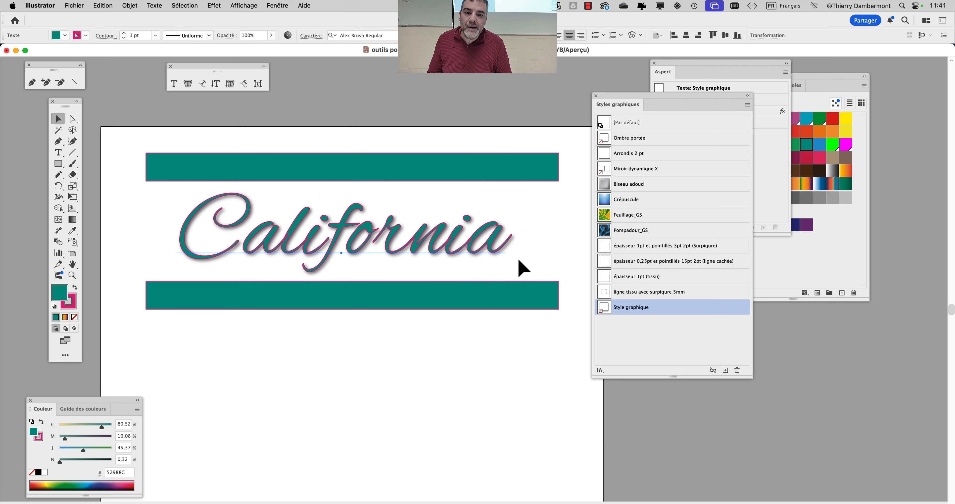
left_click(459, 285)
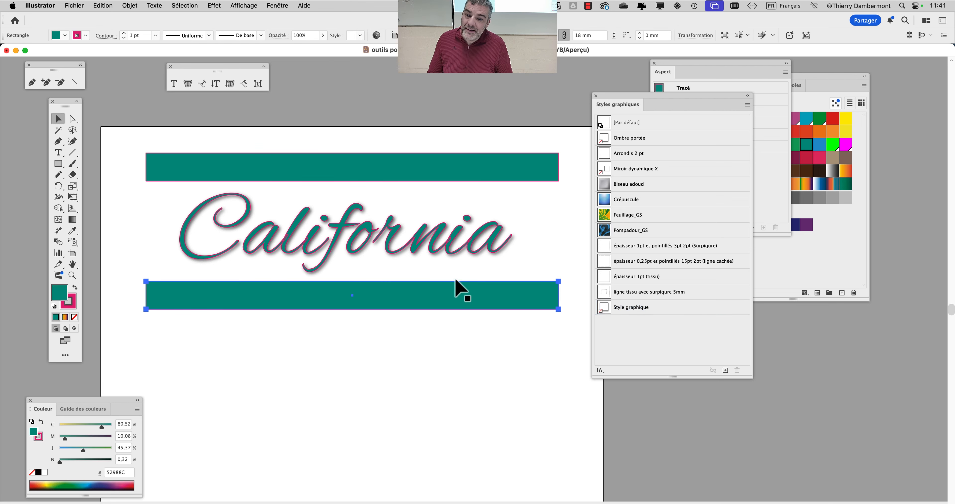
left_click(460, 176)
left_click(471, 251)
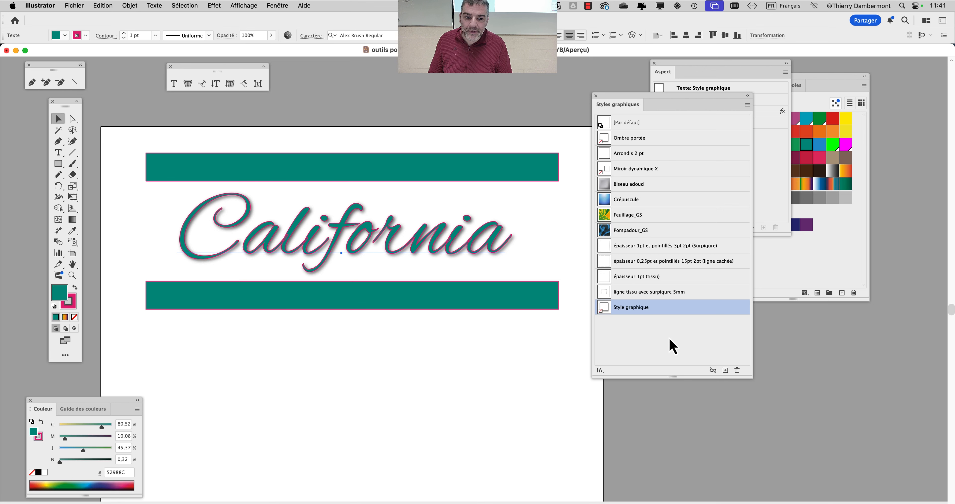
left_click(724, 370)
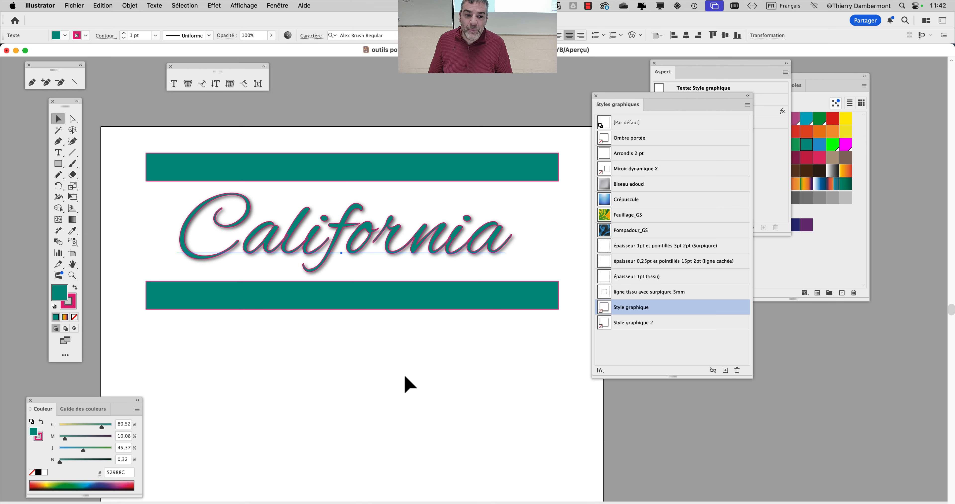
left_click_drag(619, 104, 831, 74)
Place a new point text with the default Lorem ipsum placeholder below the lower teal rectangle
key("super+minus")
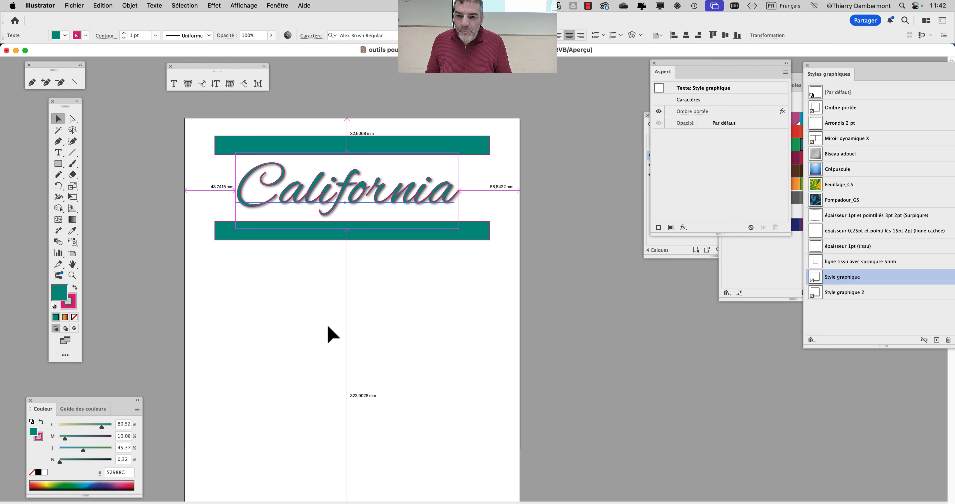
scroll(328, 324, "up", 2)
left_click_drag(288, 308, 283, 256)
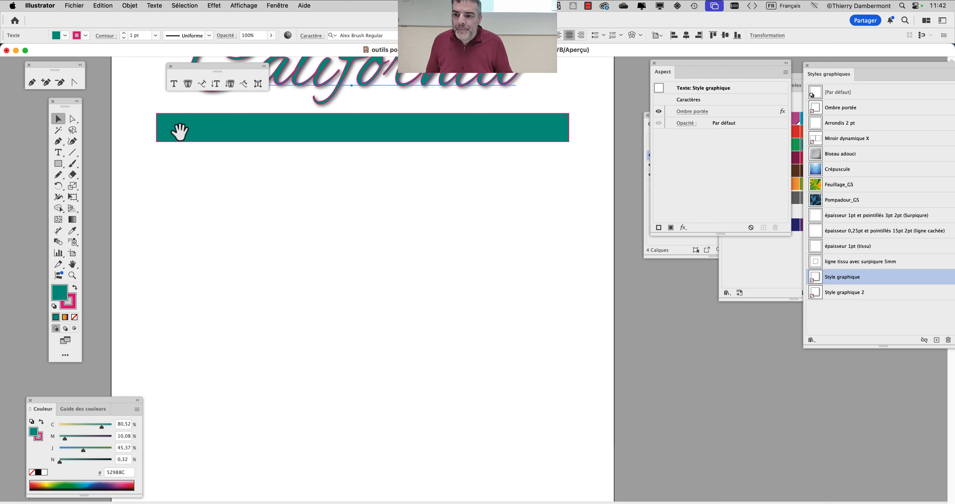
left_click(58, 154)
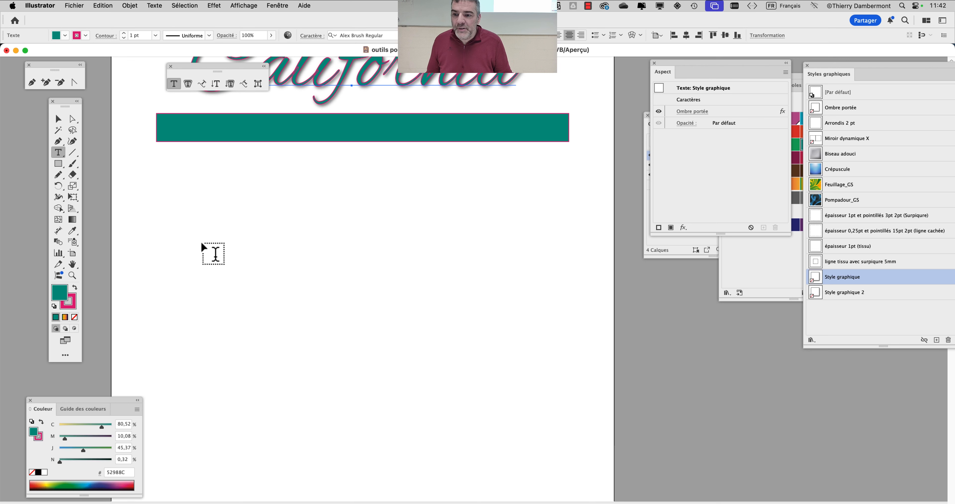
left_click(237, 255)
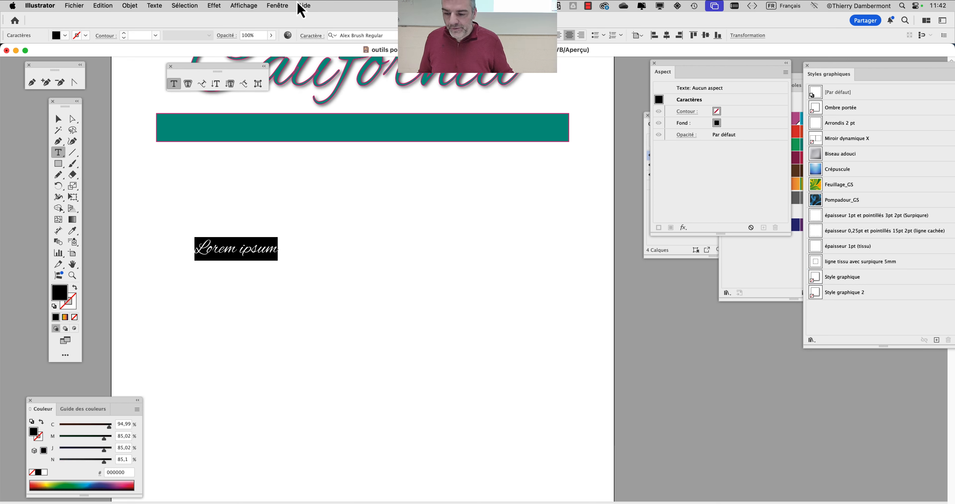
Display the character settings and change the Lorem ipsum text's font to Abril Fatface Regular
key("super+t")
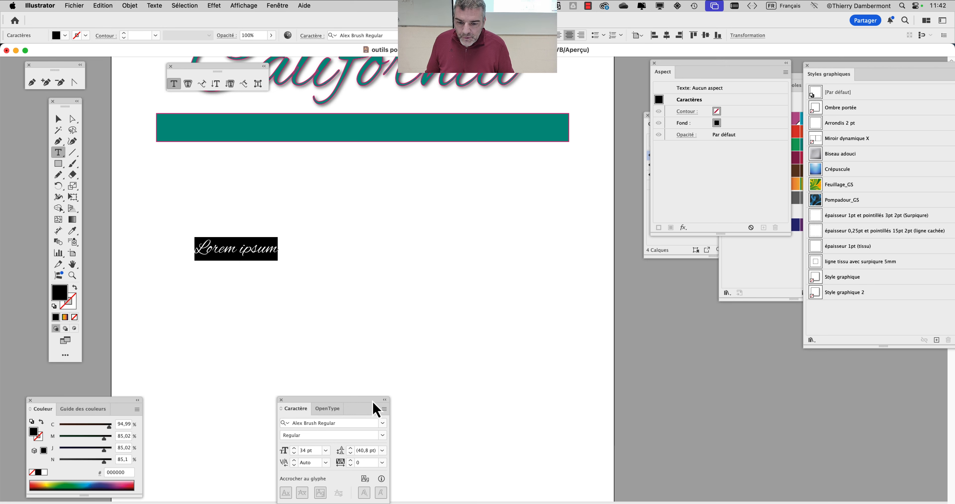
left_click_drag(376, 407, 523, 166)
left_click(529, 181)
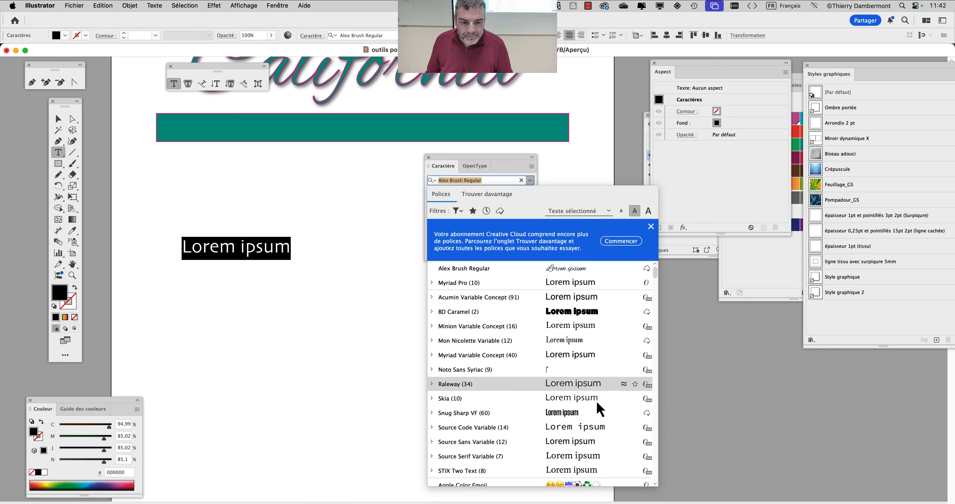
scroll(597, 408, "down", 5)
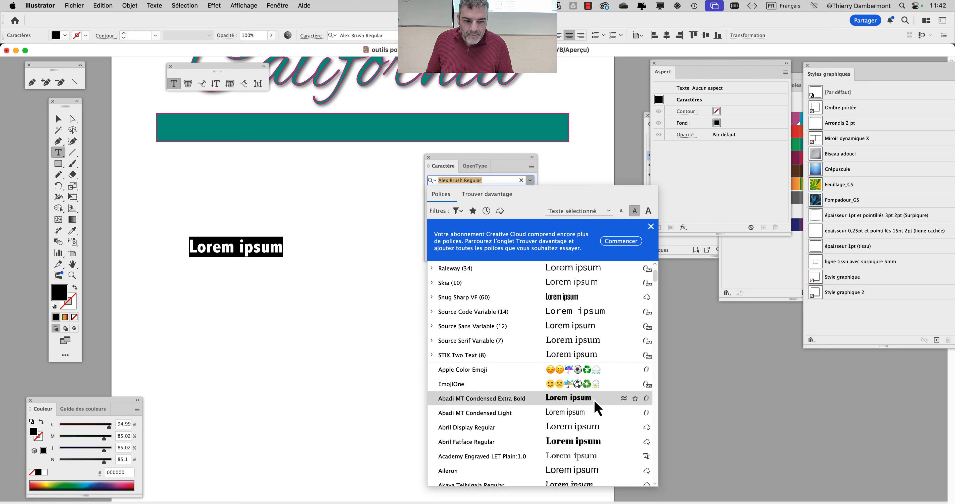
scroll(594, 402, "down", 5)
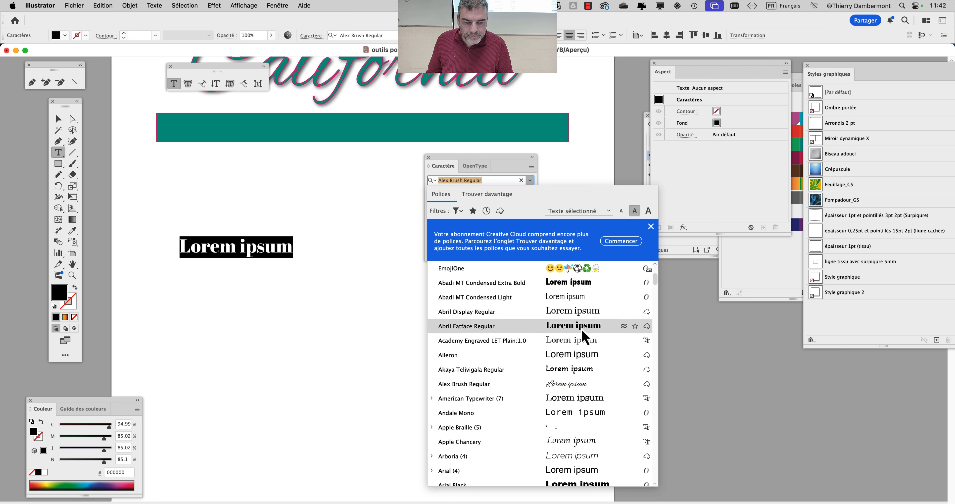
left_click(582, 328)
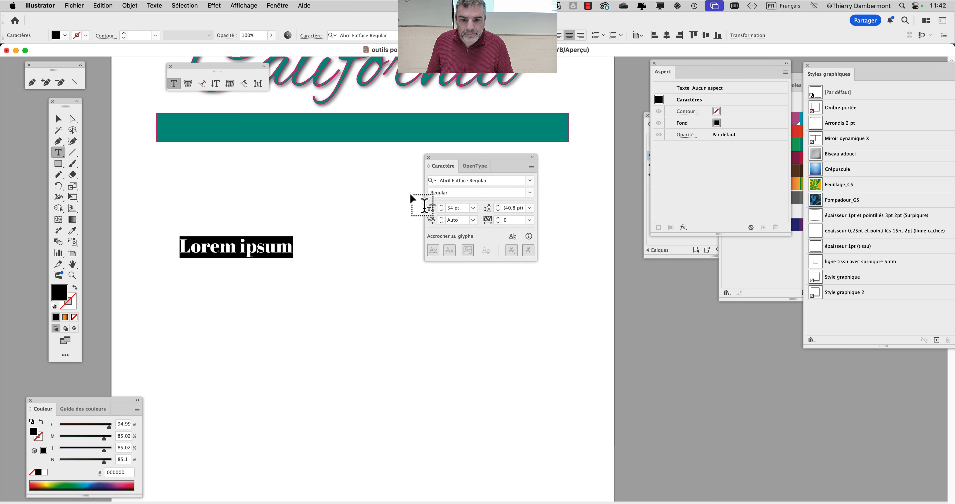
Scale the Lorem ipsum text up proportionally to about 120.6 pt with the Free Transform tool
left_click(74, 197)
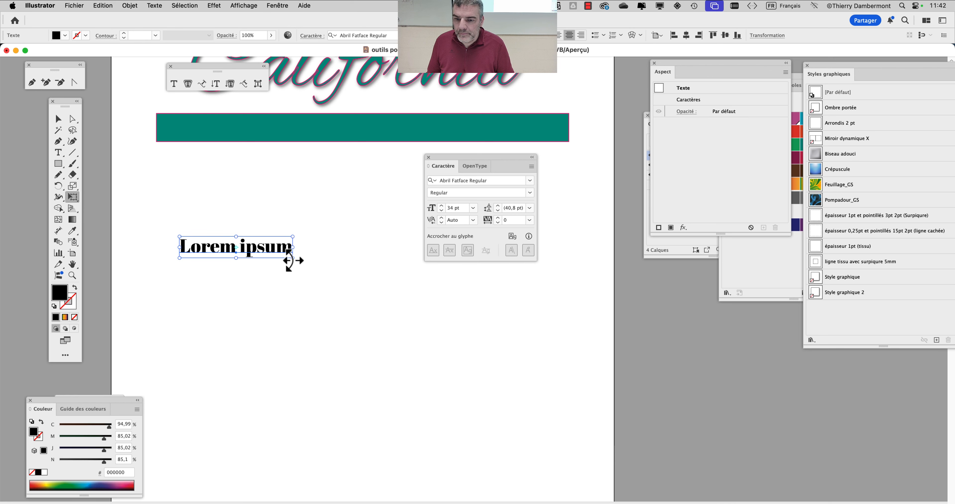
left_click_drag(292, 259, 573, 343)
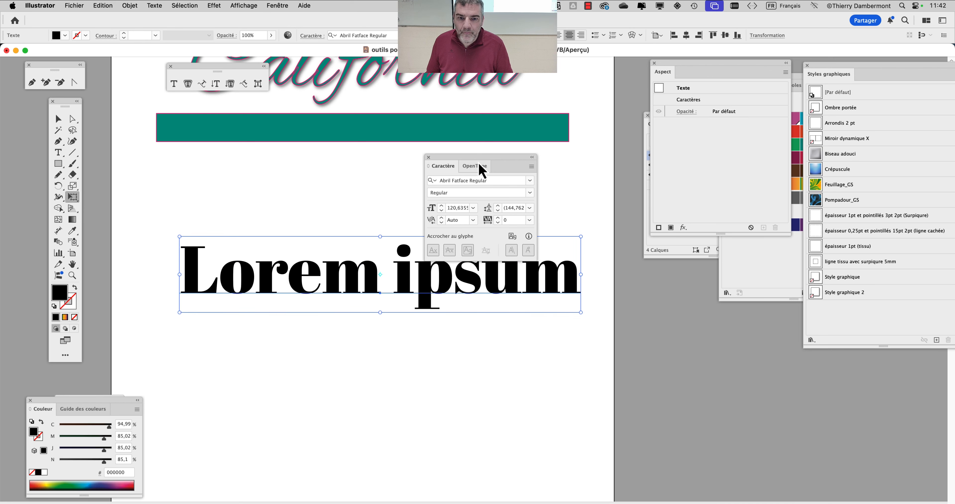
left_click_drag(479, 158, 562, 62)
Shift the Lorem ipsum text slightly up and left and set its kerning to Optique
left_click_drag(397, 279, 375, 242)
left_click_drag(560, 69, 574, 70)
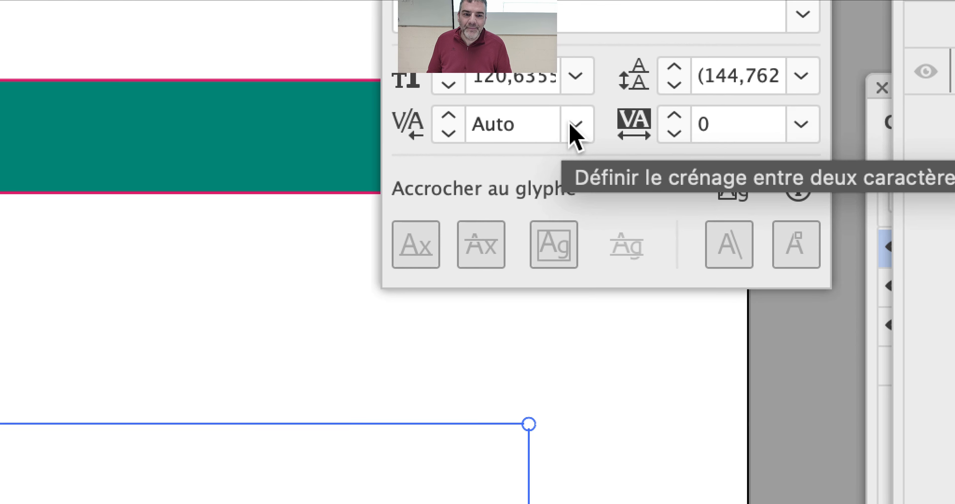
left_click(568, 126)
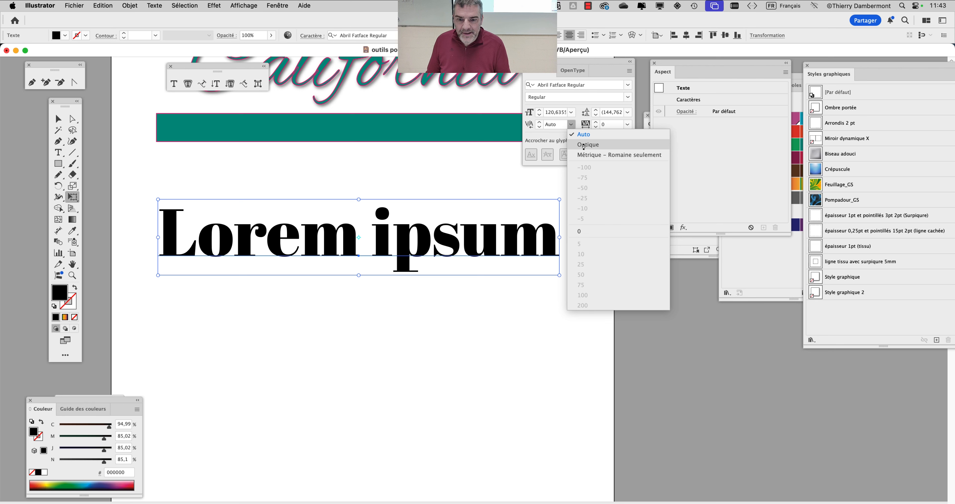
left_click(584, 145)
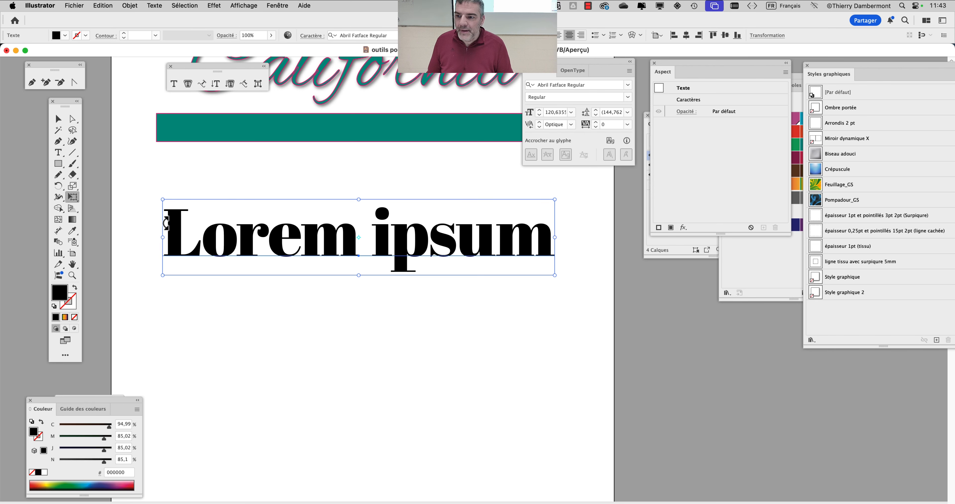
Replace the Lorem ipsum placeholder with the word Barcelona and select it as a text object
left_click(58, 152)
left_click_drag(164, 224, 563, 225)
type("Barcelona")
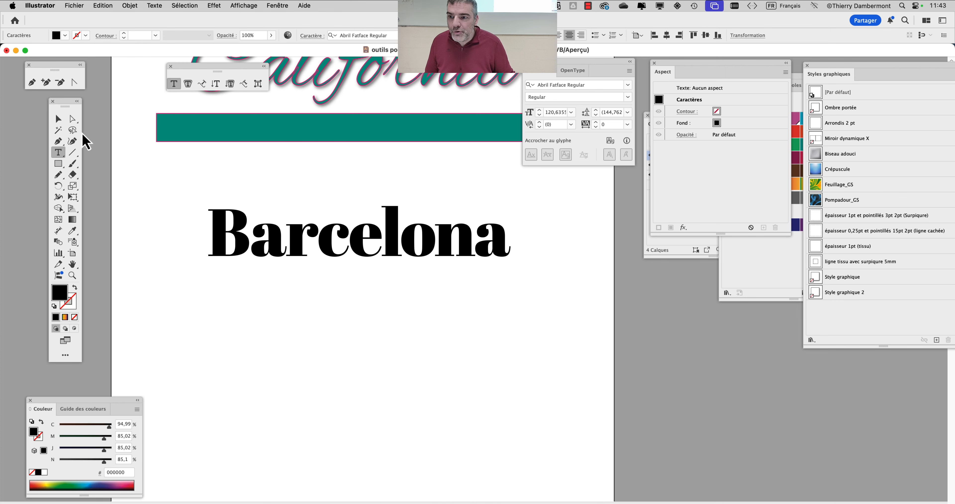
left_click(59, 118)
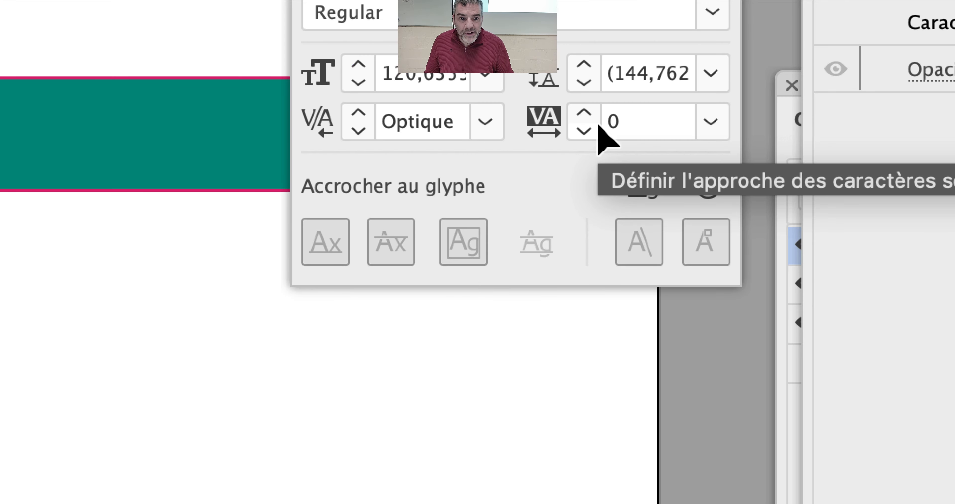
Set the tracking of the Barcelona text to 30
left_click(592, 113)
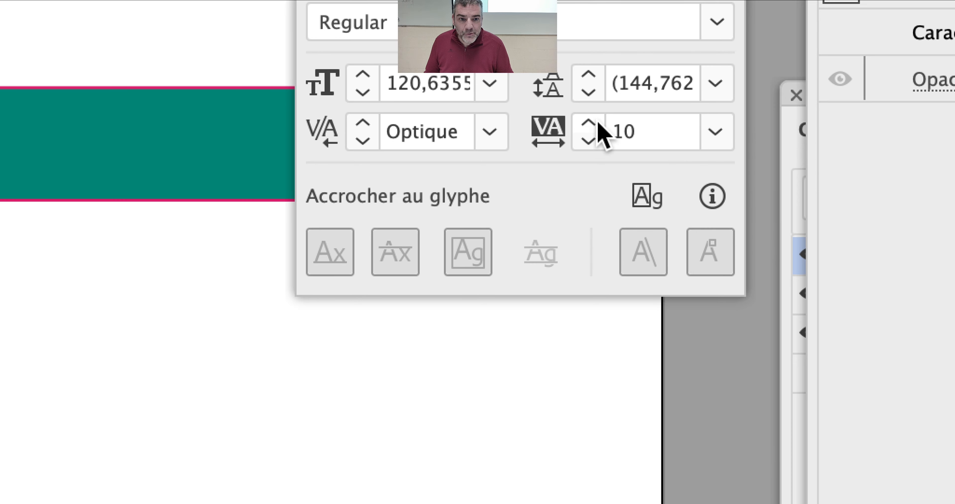
left_click(593, 114)
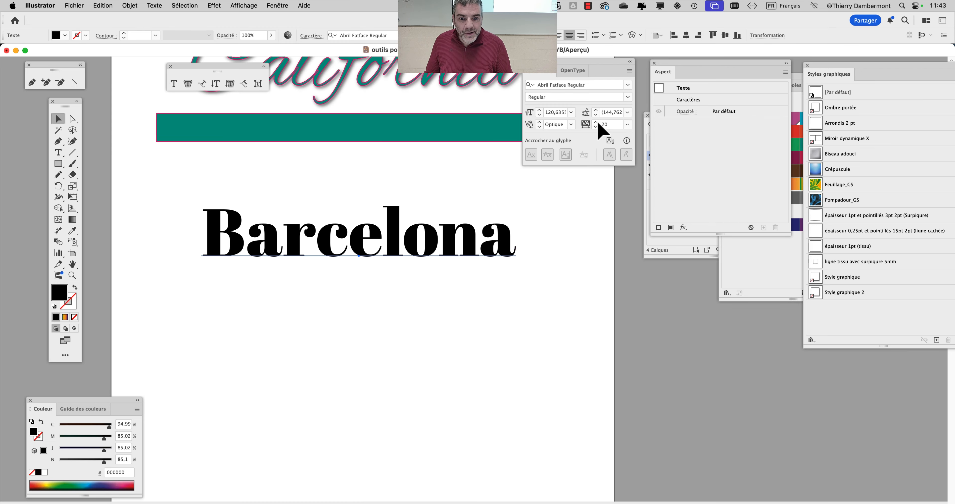
left_click(597, 122)
left_click(596, 122)
left_click(597, 121)
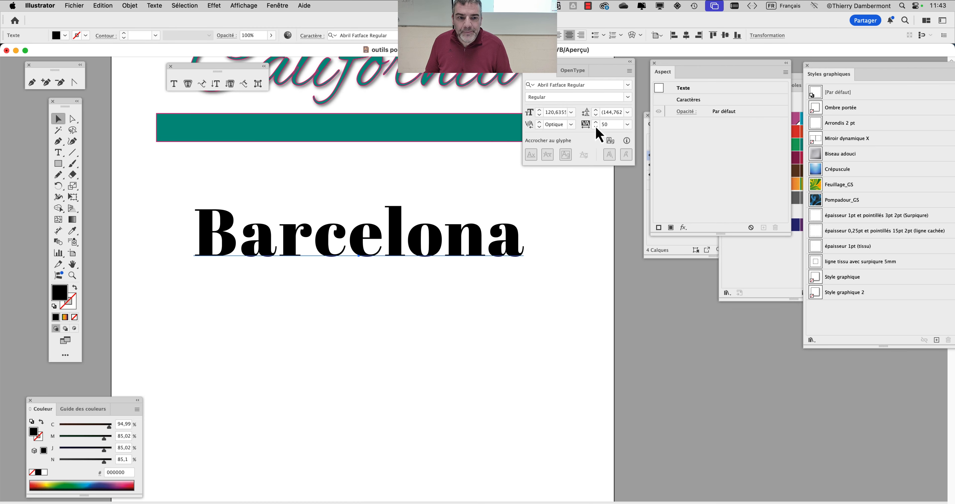
left_click(596, 127)
left_click(596, 127)
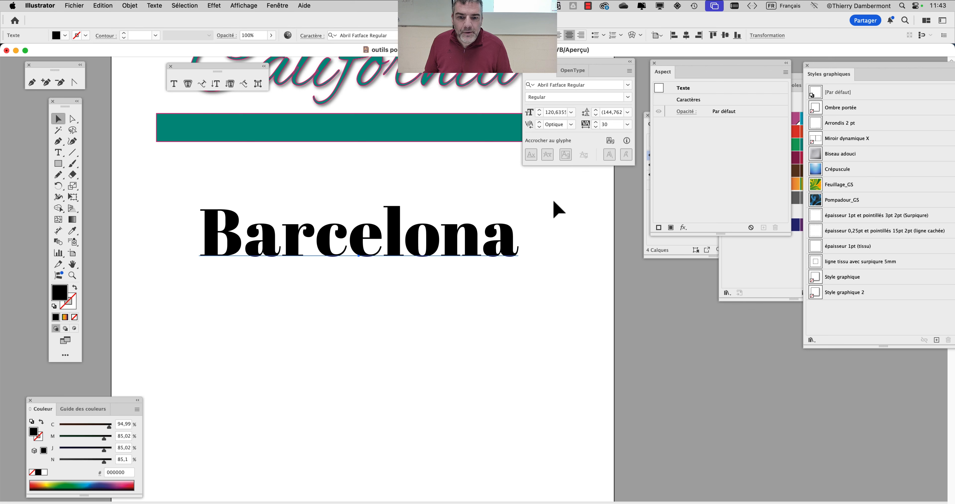
Check which styles the Abril Fatface font offers and reposition the Barcelona text below the lower rectangle
left_click_drag(404, 257, 407, 289)
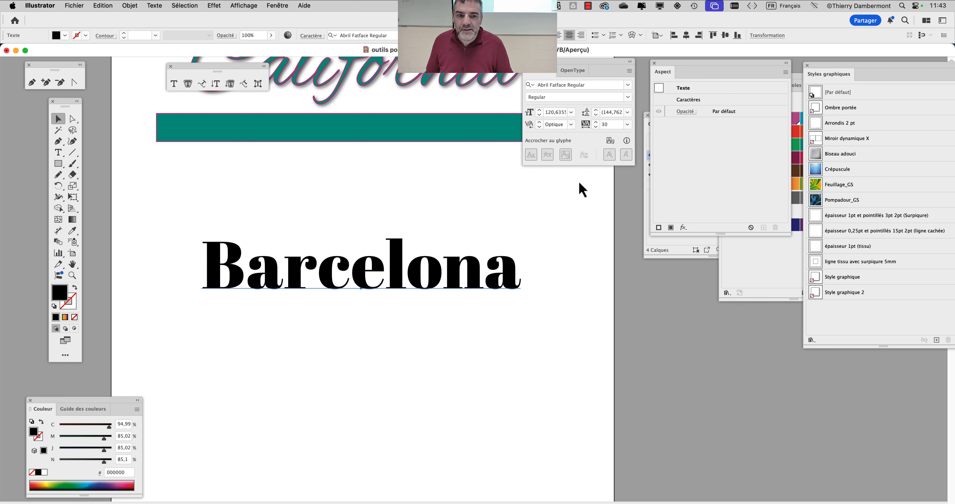
left_click_drag(551, 71, 563, 166)
left_click(637, 203)
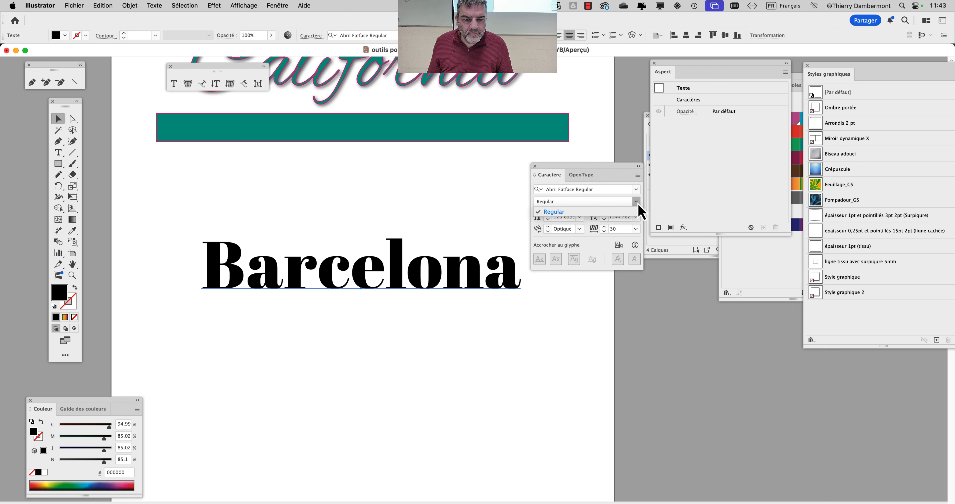
left_click(695, 210)
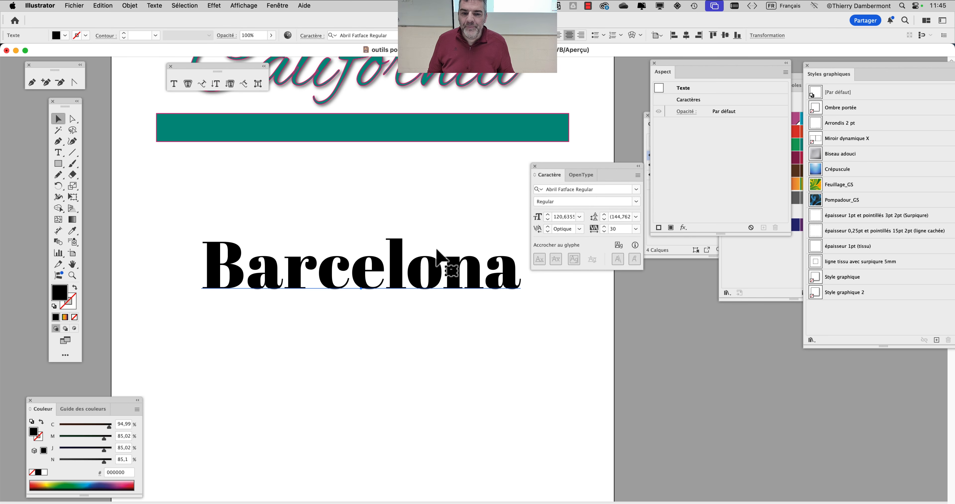
left_click_drag(441, 270, 423, 219)
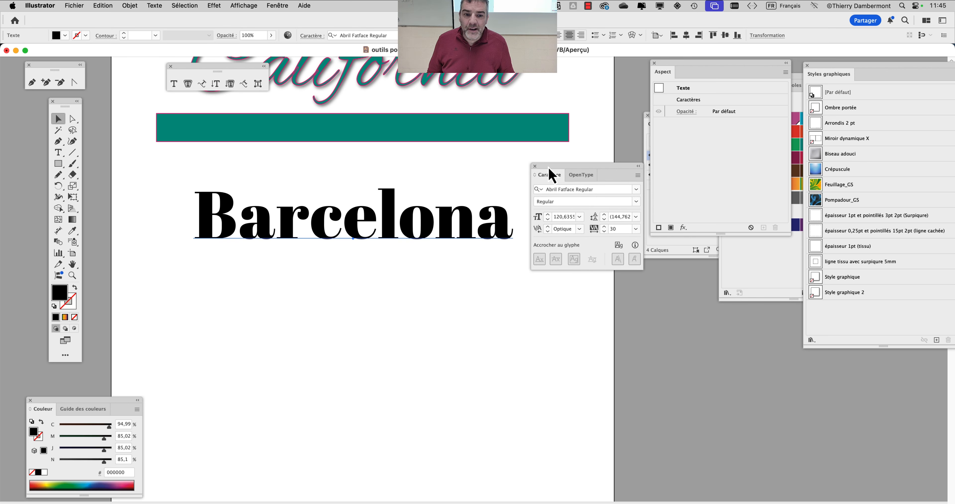
left_click_drag(549, 167, 582, 197)
left_click_drag(449, 232, 482, 253)
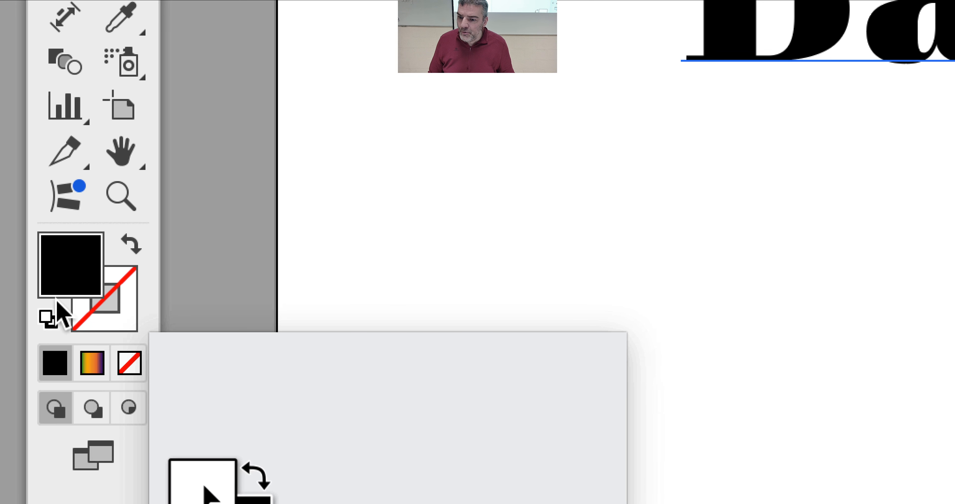
Remove the fill from the Barcelona text and check its letters in outline view before returning to preview
left_click(132, 378)
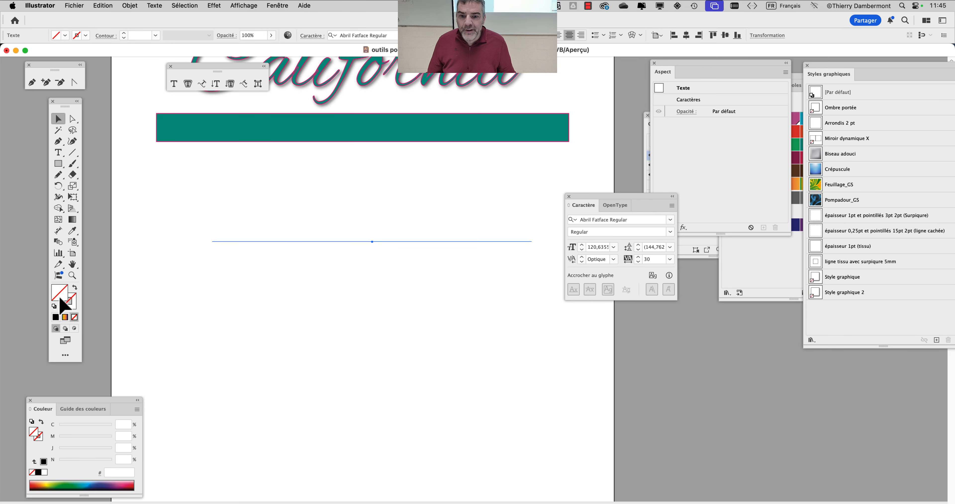
key("super+y")
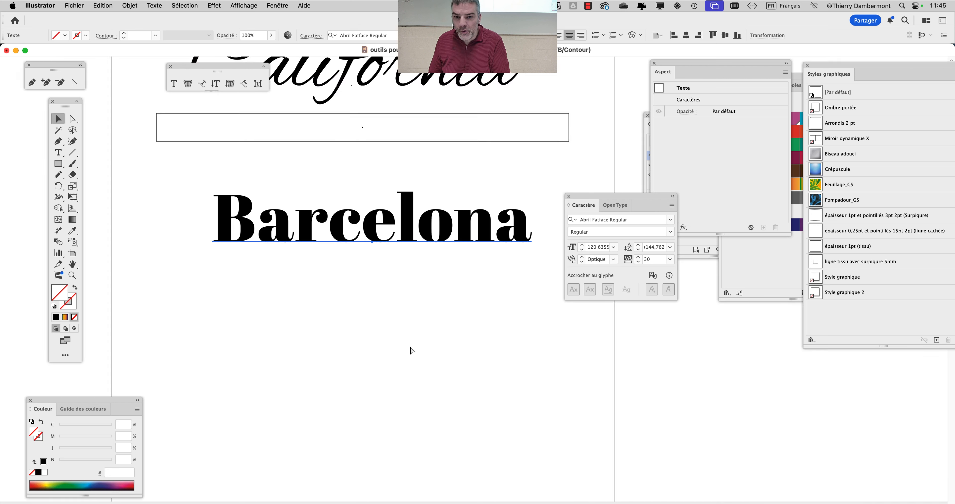
key("super+y")
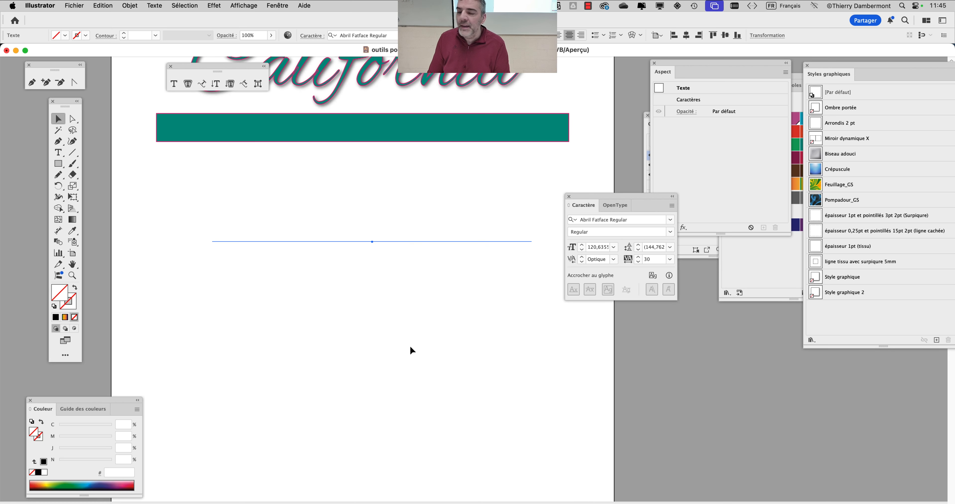
scroll(361, 277, "right", 3)
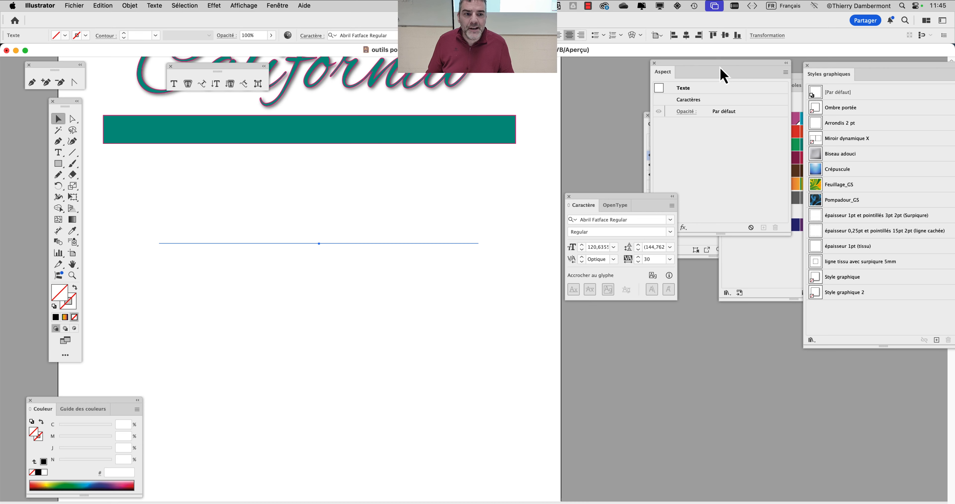
Add a new fill to the Barcelona text object in its appearance and try the green and white-to-blue gradient swatches on it
left_click_drag(723, 76, 450, 171)
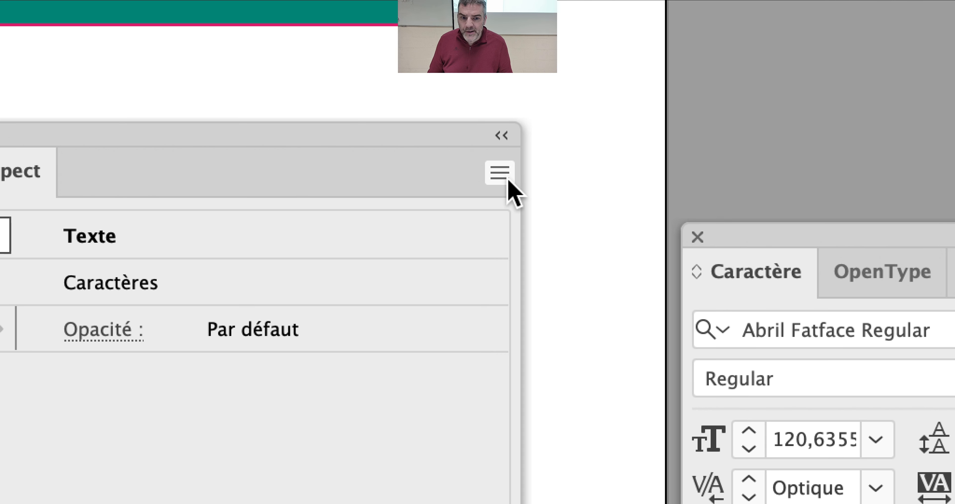
left_click(507, 180)
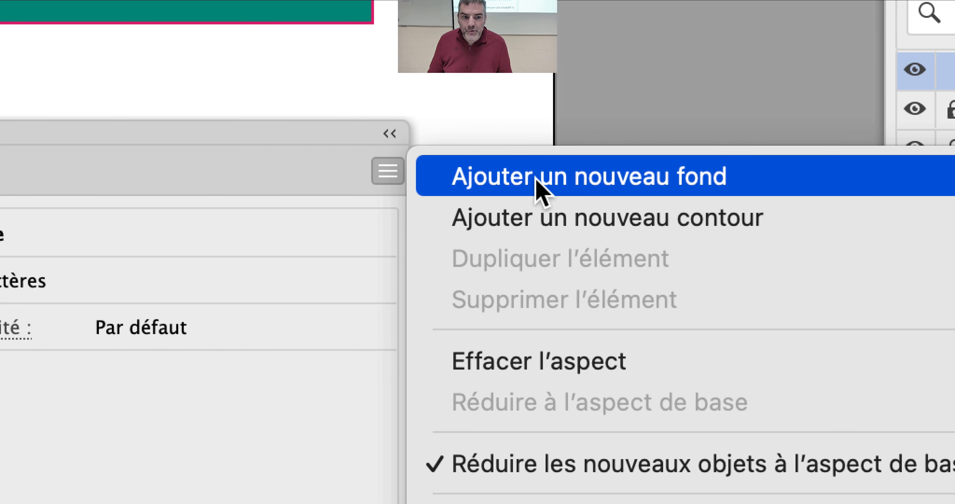
left_click(537, 183)
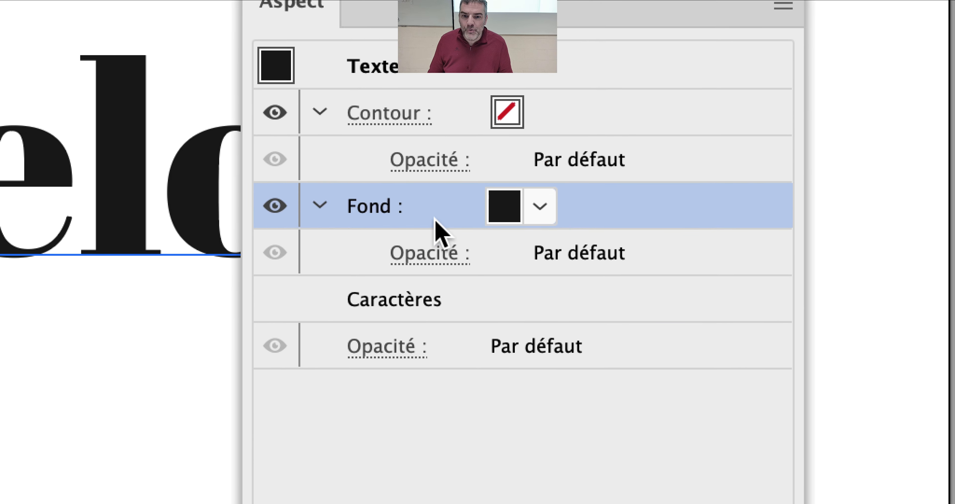
left_click(540, 206)
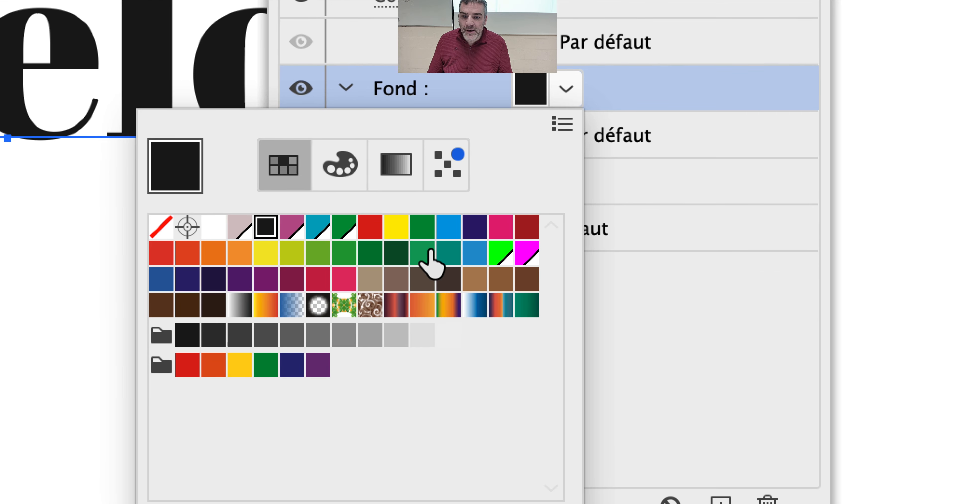
left_click(361, 335)
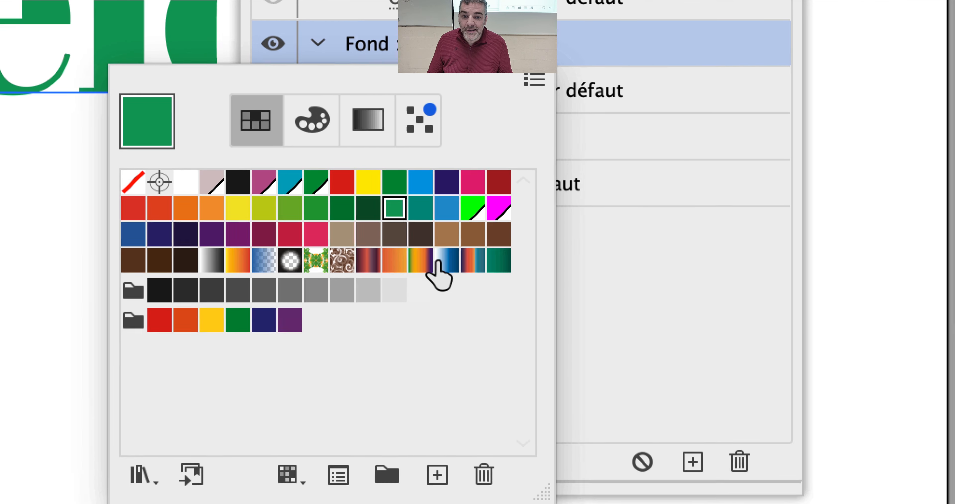
left_click(437, 261)
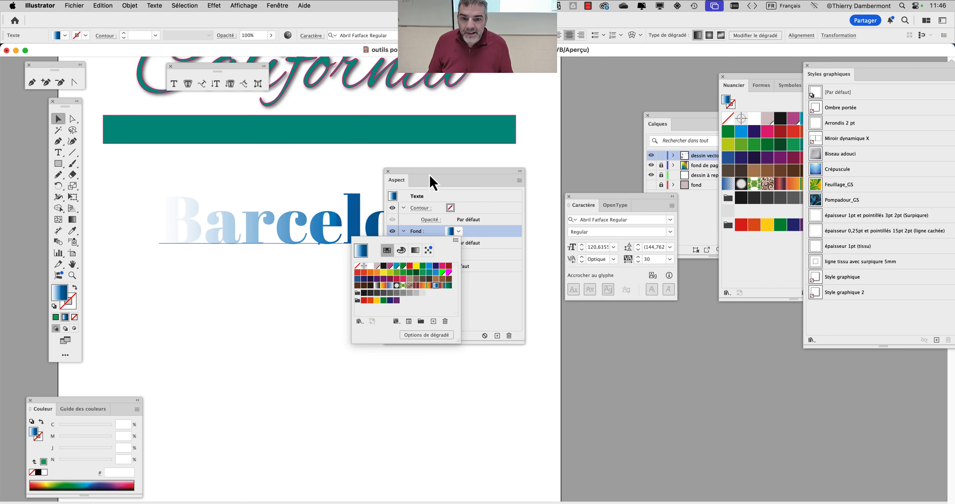
Move the appearance and swatch settings clear of the Barcelona text and try the orange and multicolour gradient swatches as its fill
left_click_drag(421, 173, 413, 318)
left_click_drag(740, 89, 526, 81)
left_click(574, 176)
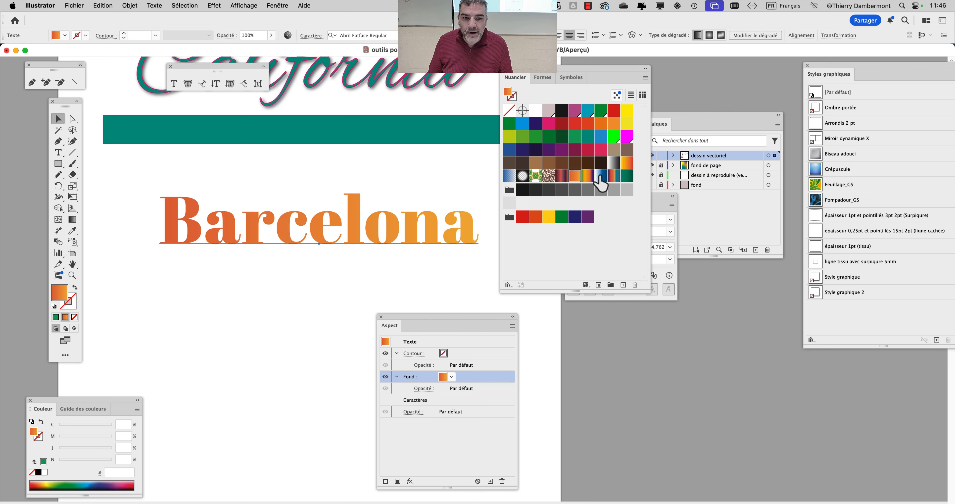
left_click(614, 177)
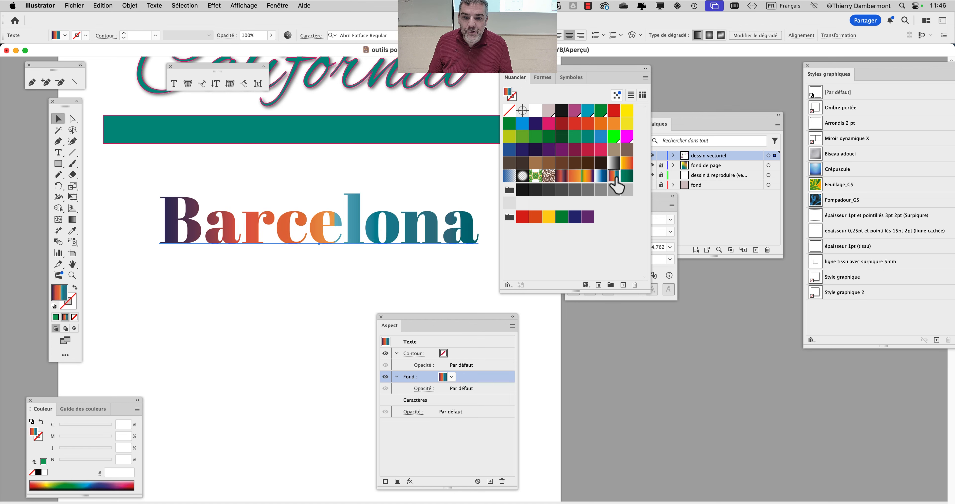
Run the multicolour gradient diagonally across the Barcelona text, and try the red and dark purple gradient applied almost vertically
left_click(72, 219)
mouse_move(298, 265)
left_mouse_down()
mouse_move(329, 175)
mouse_move(321, 286)
mouse_move(357, 280)
left_mouse_up()
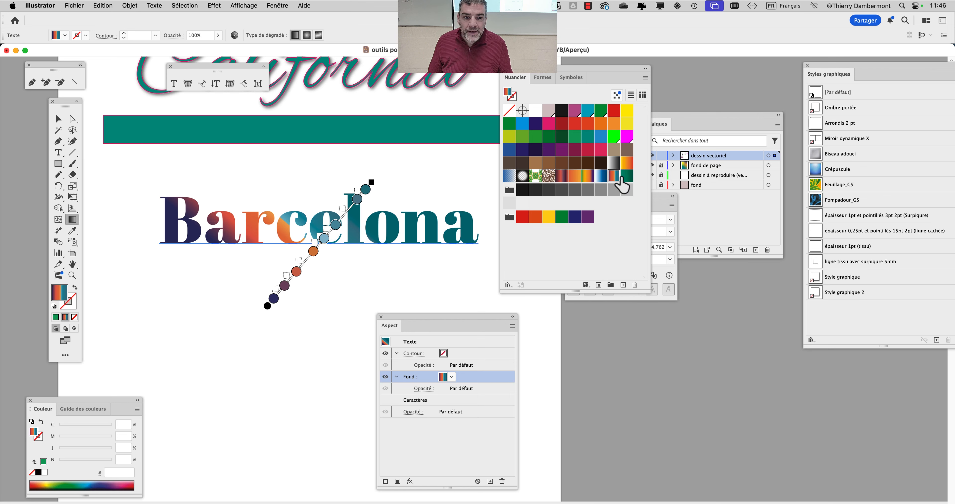
left_click(562, 176)
left_click_drag(330, 183, 342, 277)
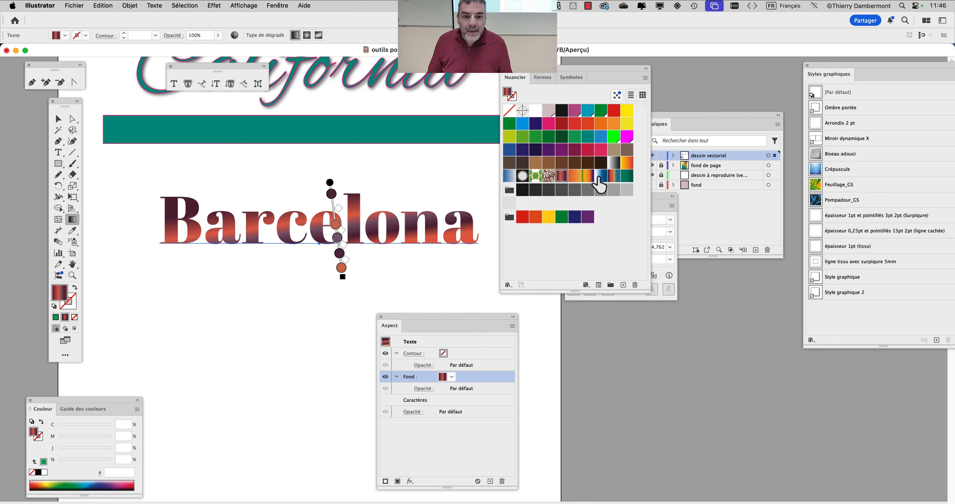
Try the green foliage and brown swirl pattern swatches as the Barcelona text's fill
left_click(548, 176)
left_click(535, 176)
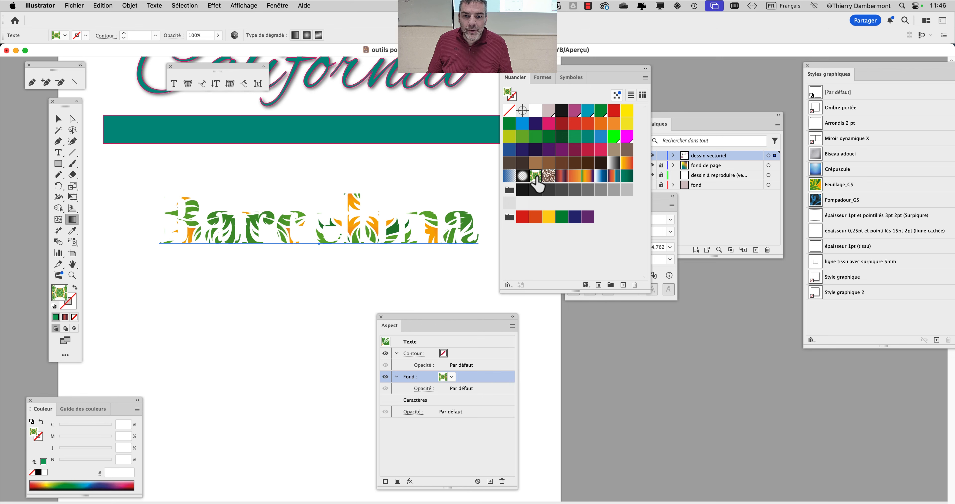
left_click(548, 175)
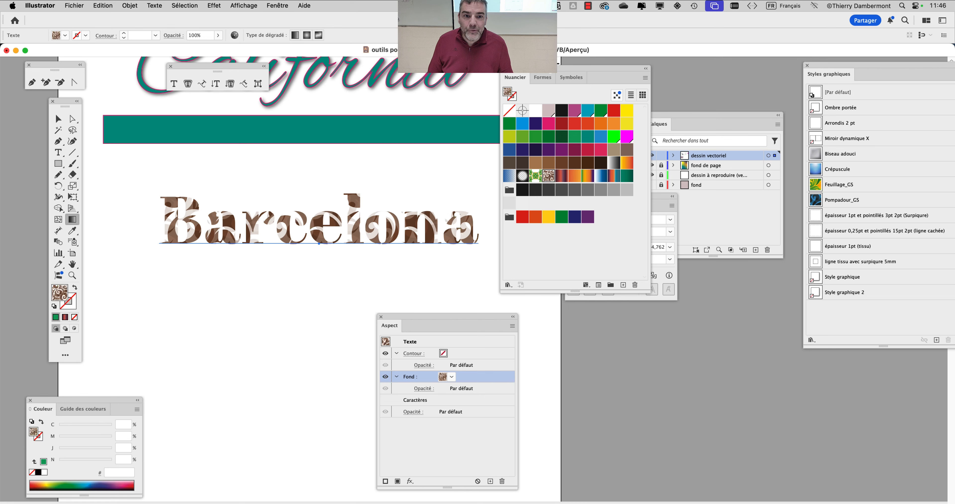
Open the Héritage décoratif pattern swatch library from the decorative patterns
left_click_drag(555, 77, 577, 102)
left_click_drag(494, 331, 353, 350)
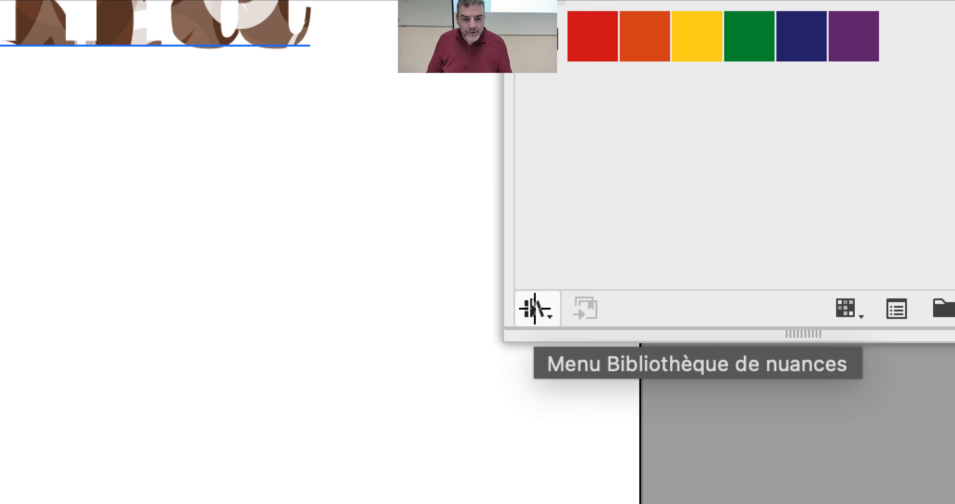
left_click(535, 308)
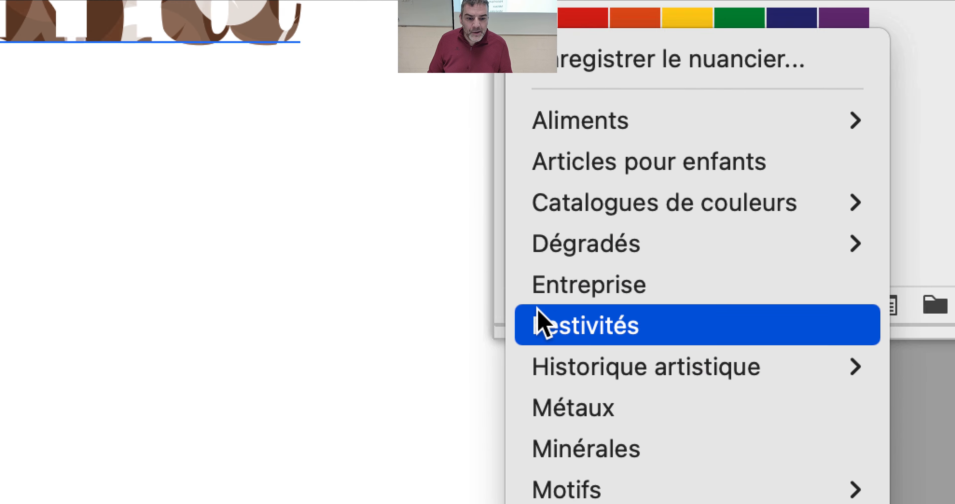
mouse_move(641, 498)
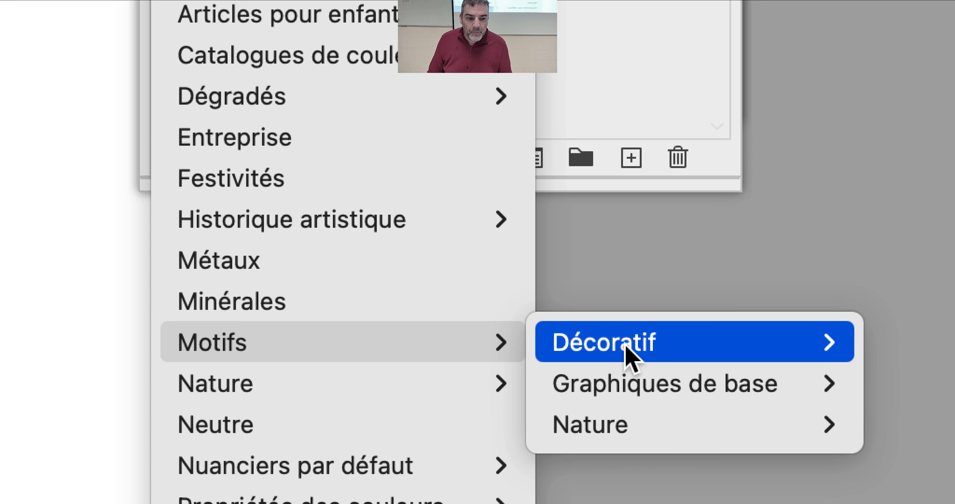
mouse_move(790, 352)
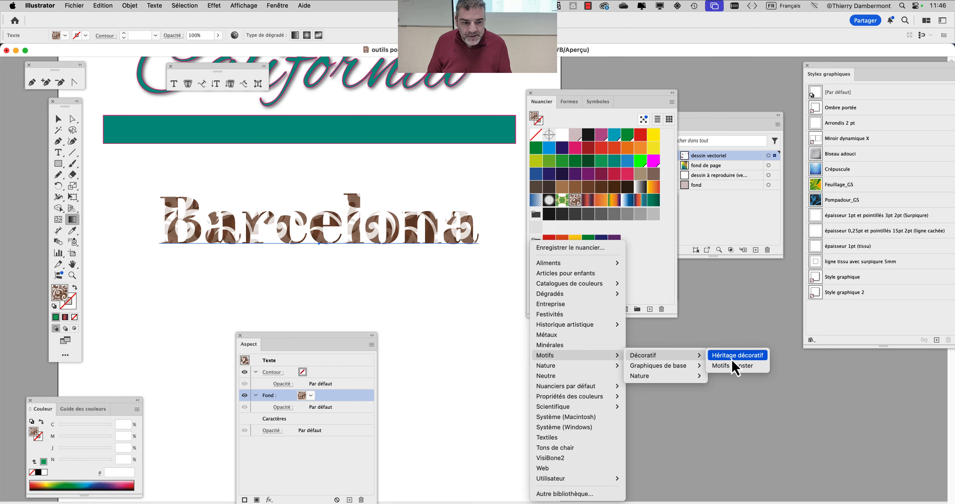
left_click(734, 358)
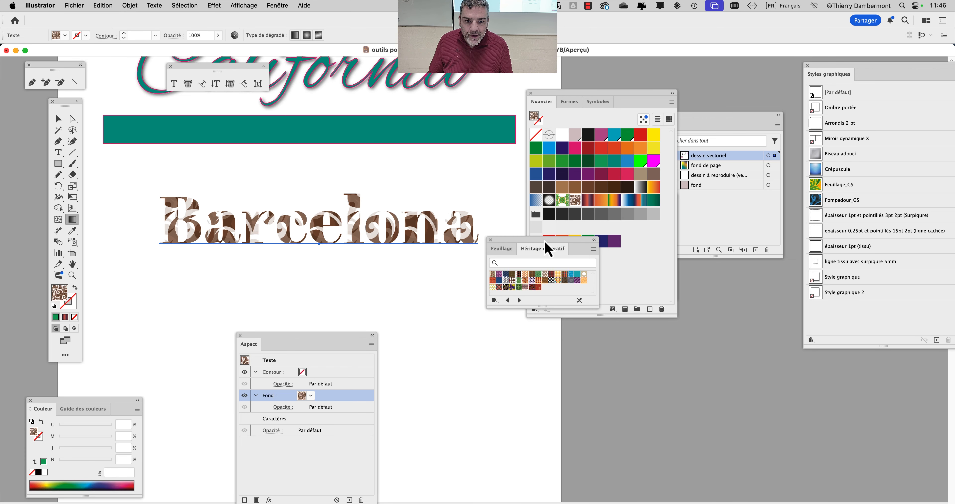
Show the Héritage décoratif swatches as large thumbnails and enlarge the library so more patterns are visible
left_click_drag(548, 250, 464, 265)
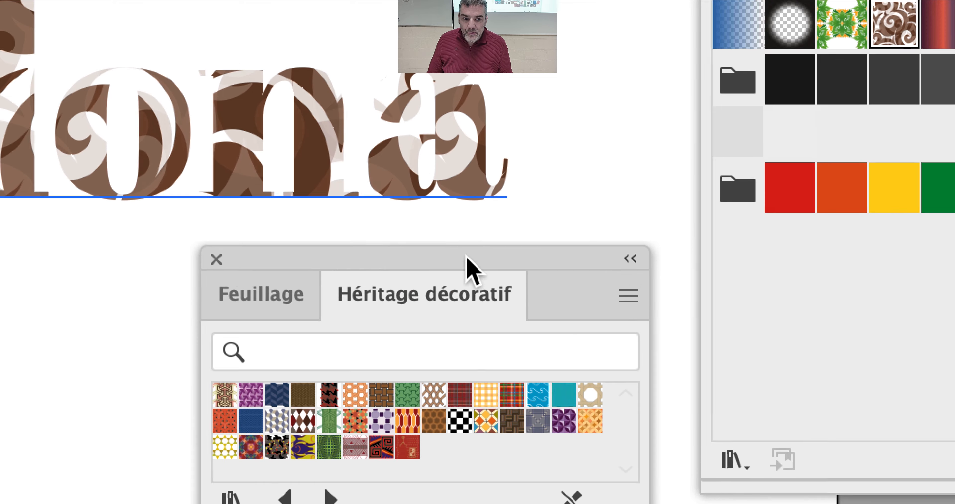
left_click(629, 295)
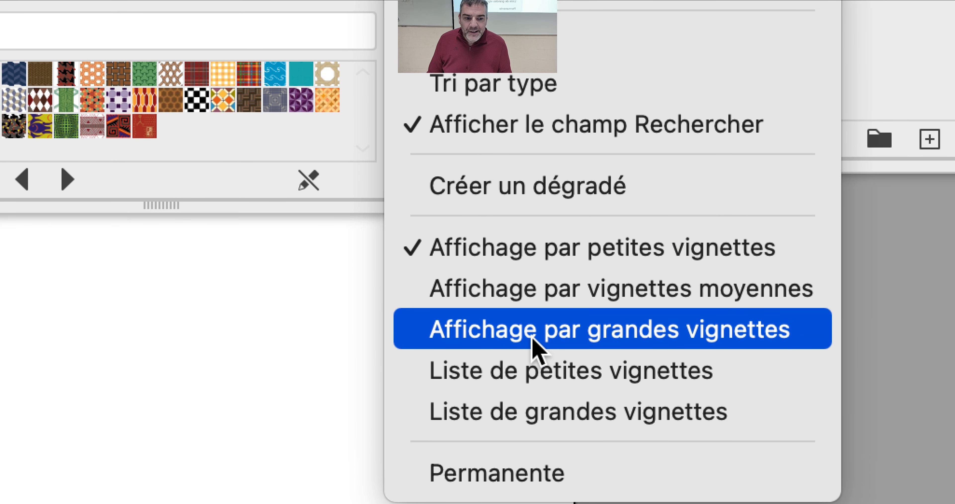
left_click(533, 338)
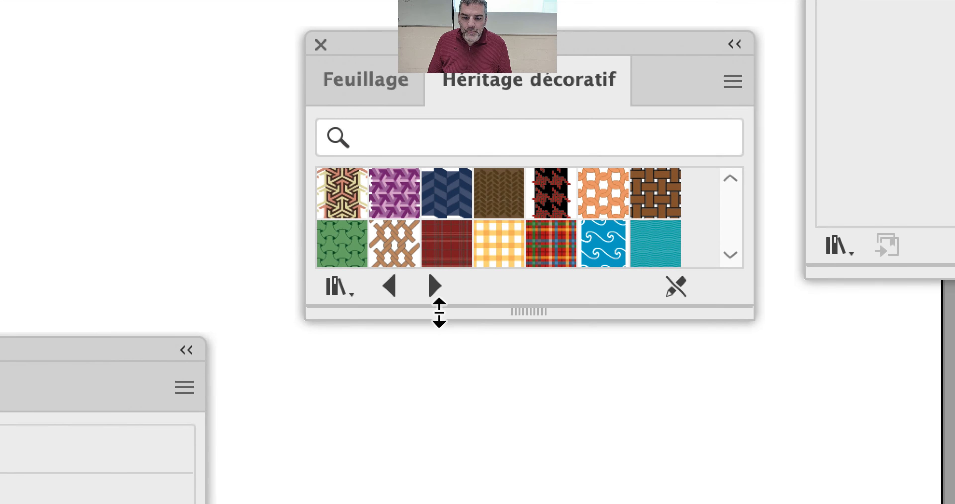
left_click_drag(74, 201, 68, 351)
left_click_drag(439, 343, 437, 445)
Try several Héritage décoratif patterns as the Barcelona text's fill, ending with the navy blue chevron pattern
left_click(401, 228)
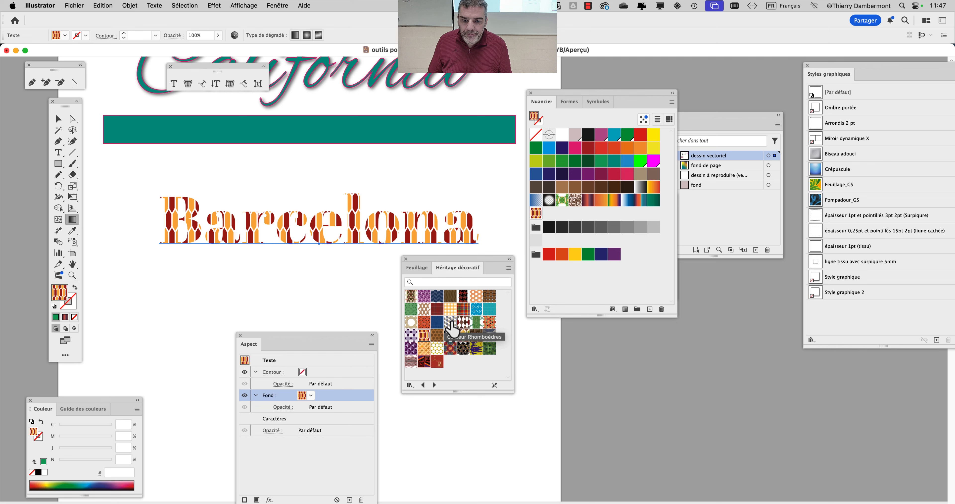
left_click(451, 322)
left_click(463, 322)
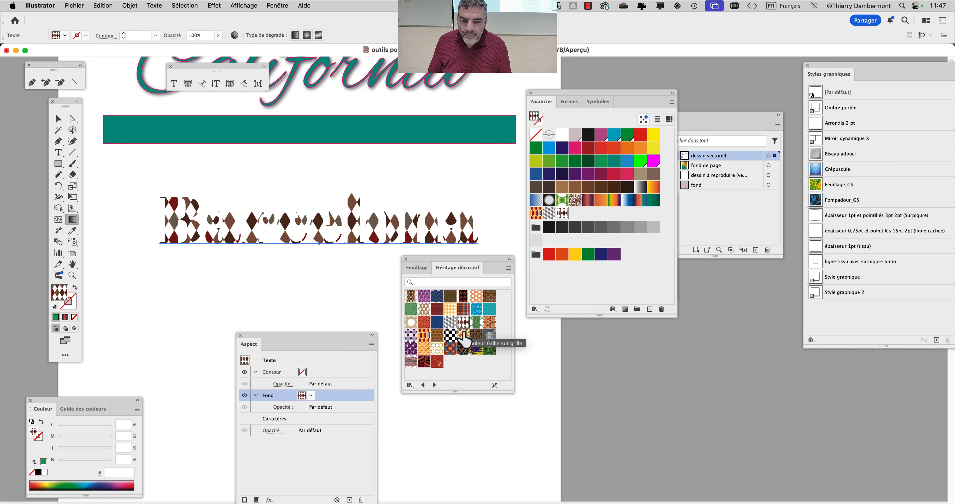
left_click(464, 335)
left_click(437, 296)
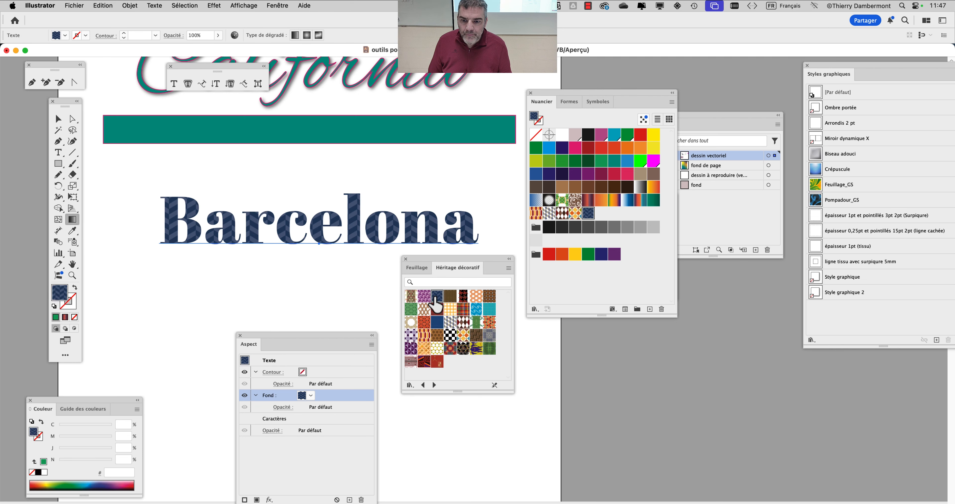
Examine the chevron pattern on the Barcelona letters up close, moving the swatches, pattern library and tools clear of the text
scroll(295, 216, "up", 3)
left_click_drag(575, 105, 721, 365)
left_click_drag(453, 267, 466, 356)
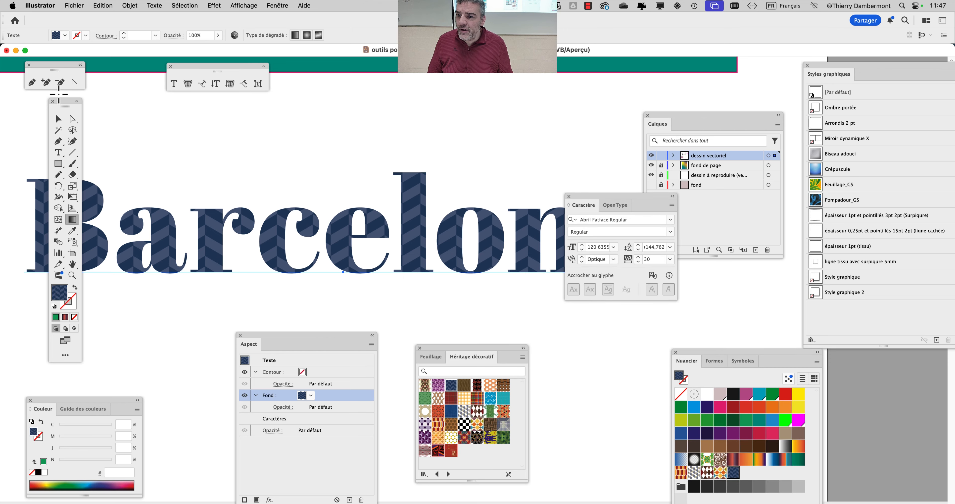
left_click_drag(63, 108, 35, 111)
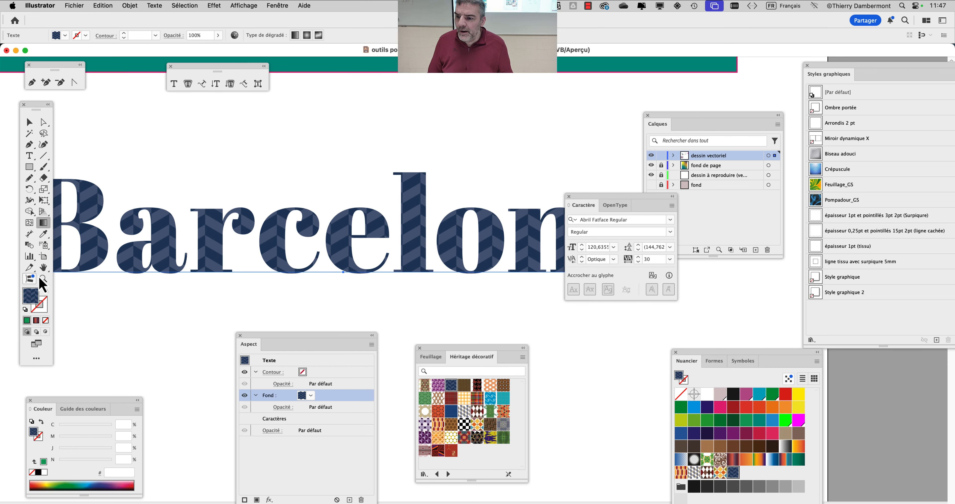
left_click(44, 267)
left_click_drag(345, 219, 332, 274)
scroll(414, 200, "down", 2)
key("v")
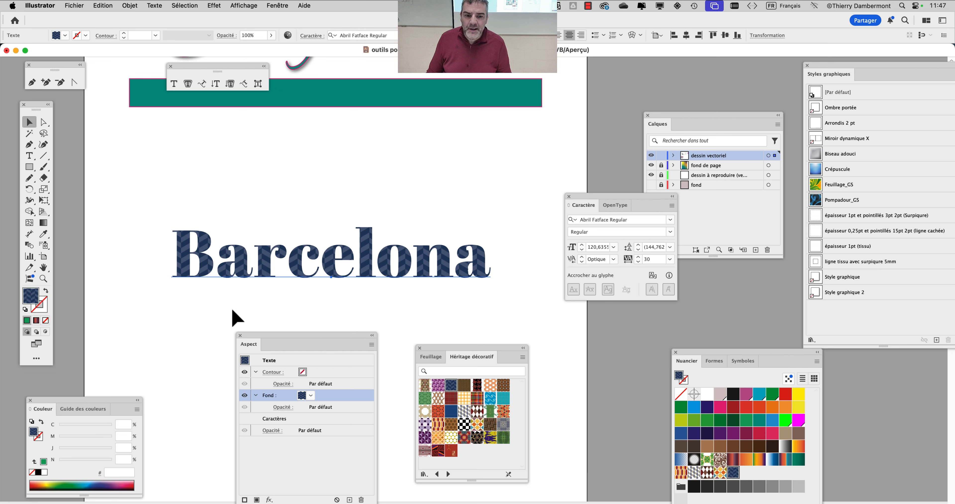
Apply the green swatch to the Barcelona text's stroke in its appearance
left_click_drag(348, 336, 645, 76)
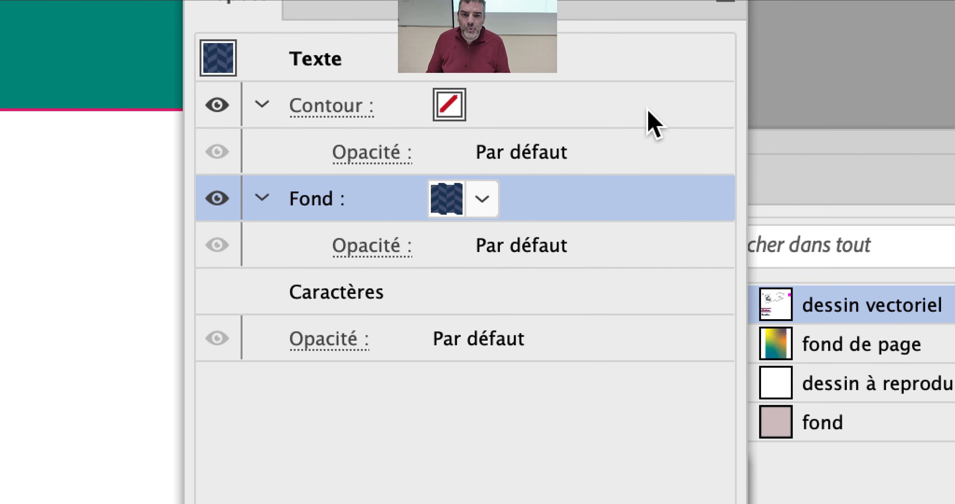
left_click(623, 144)
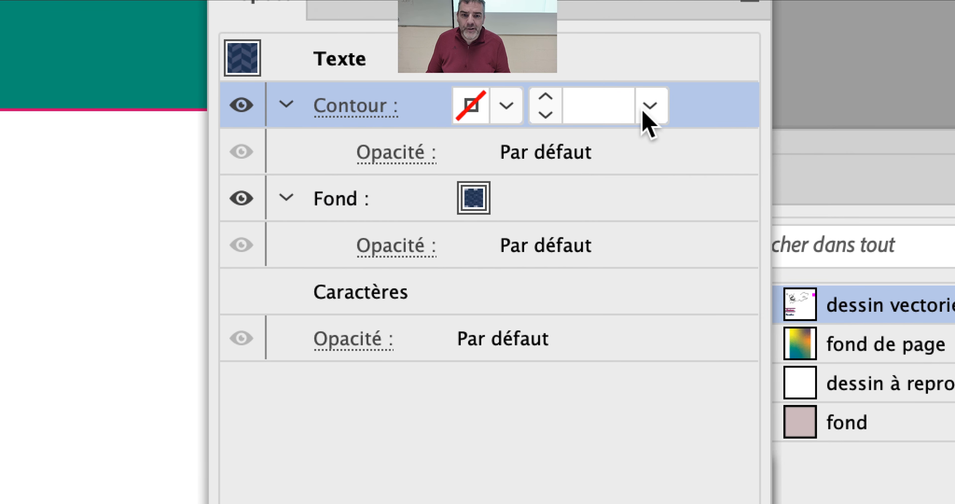
left_click(633, 110)
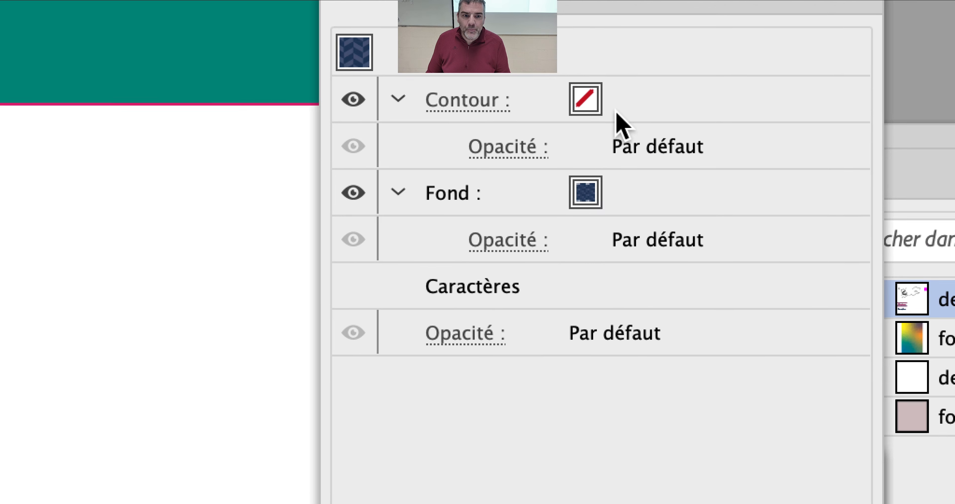
left_click(614, 110)
left_click(616, 108)
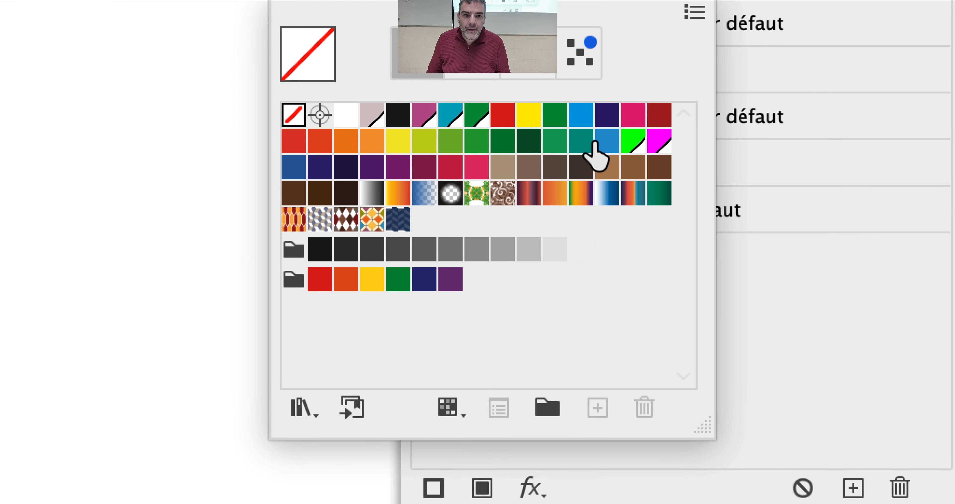
left_click(585, 145)
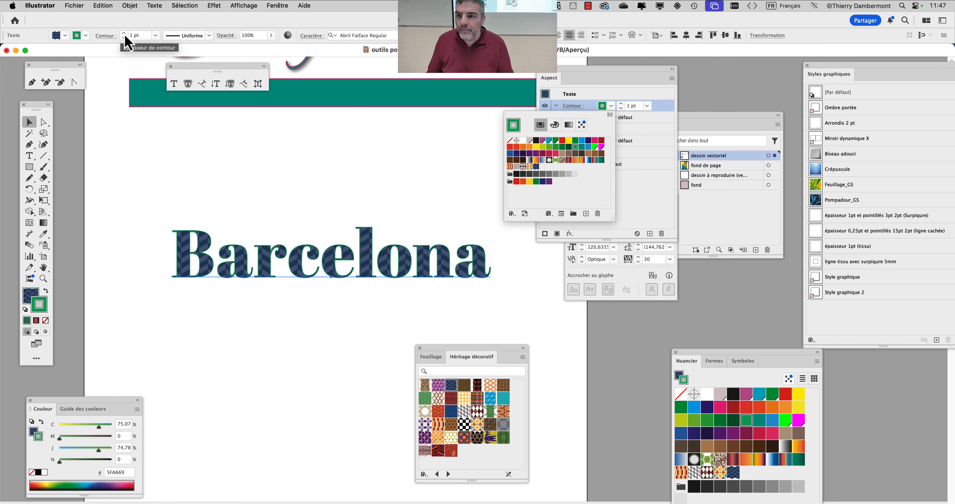
Set the Barcelona text's stroke weight to 2 pt and change its colour to light orange
left_click(125, 36)
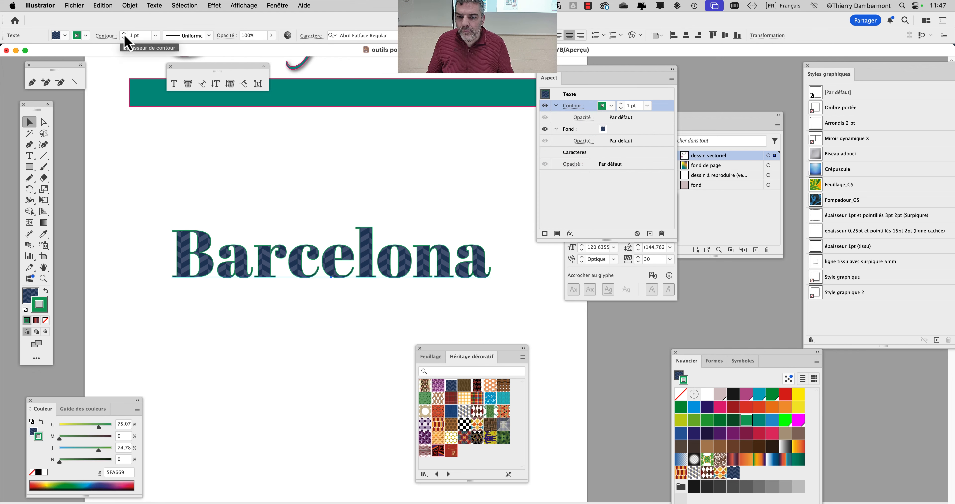
left_click(124, 33)
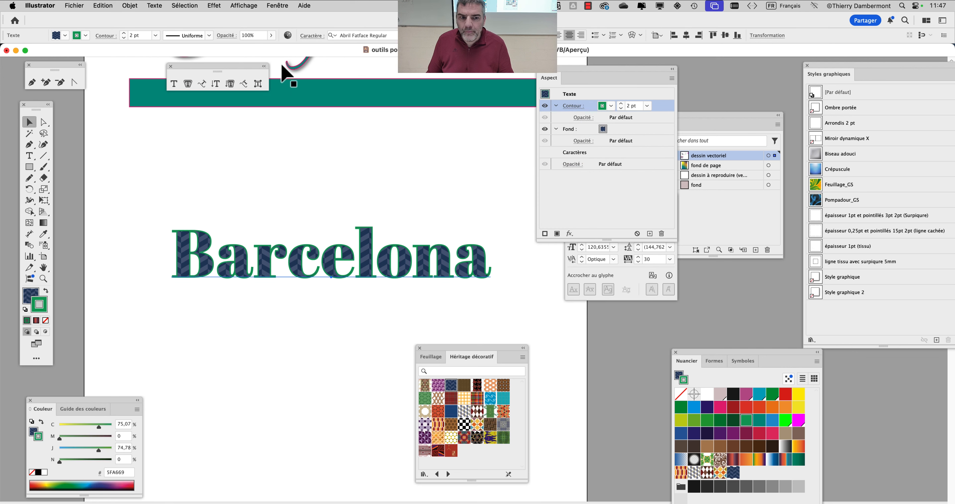
left_click(773, 407)
left_click(785, 407)
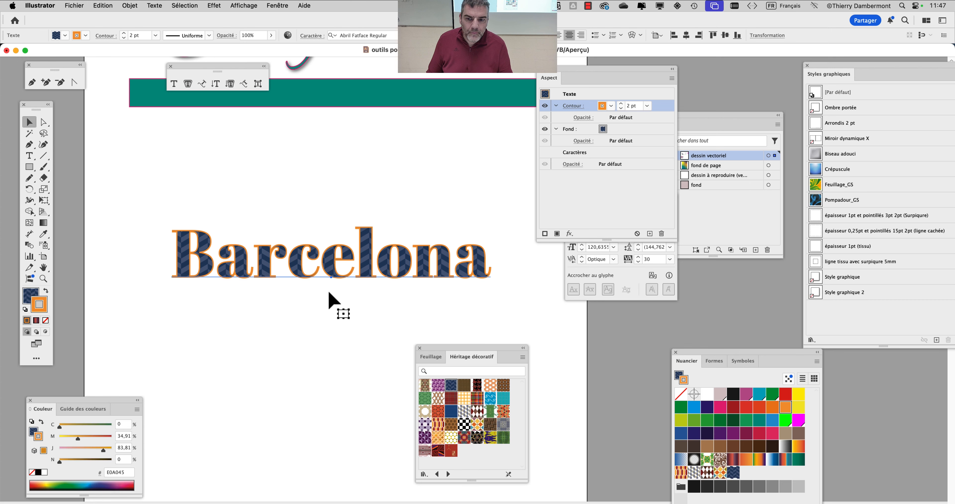
scroll(280, 288, "up", 2)
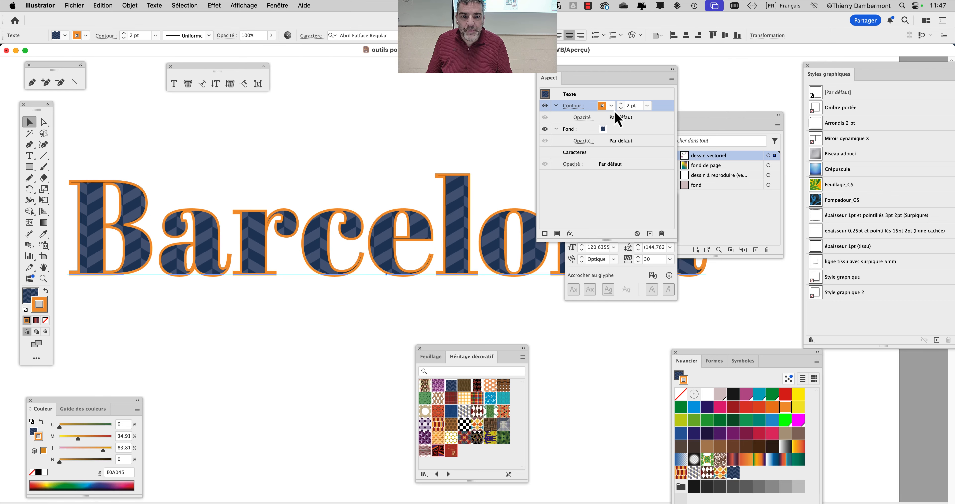
Set the Barcelona text's stroke weight to 5 pt and move the appearance, character and layer settings clear of the letters
left_click(621, 103)
left_click(621, 104)
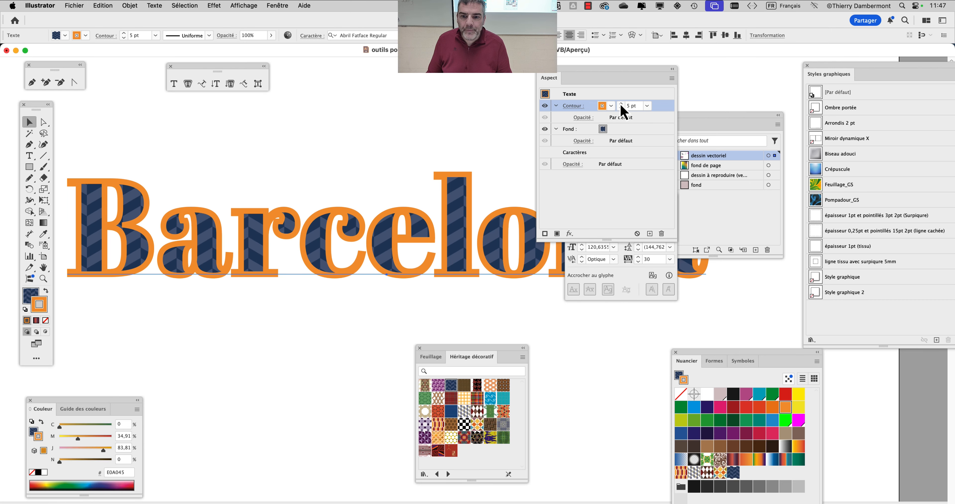
left_click_drag(614, 76, 763, 63)
left_click_drag(622, 195, 618, 339)
left_click_drag(659, 119, 741, 297)
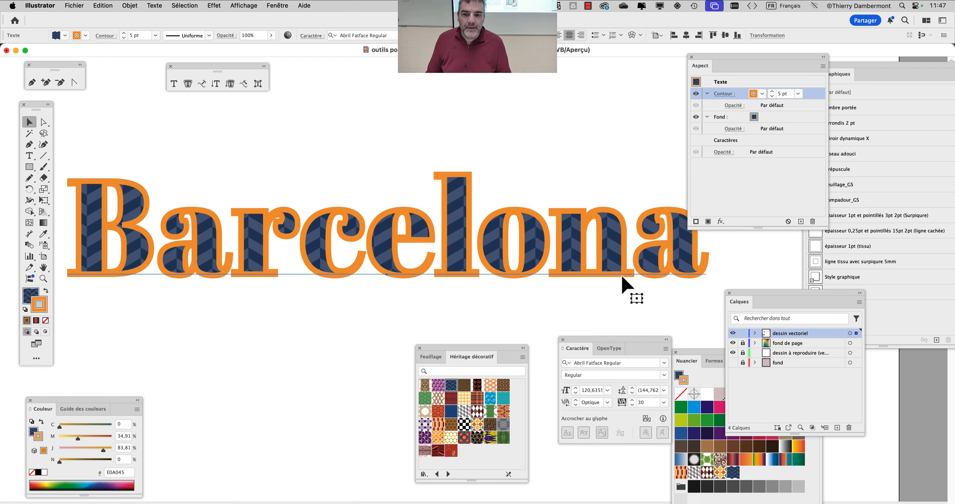
Save the document as a new Illustrator file in the vendredi matin folder, appending "-2" to the current file name
left_click(84, 5)
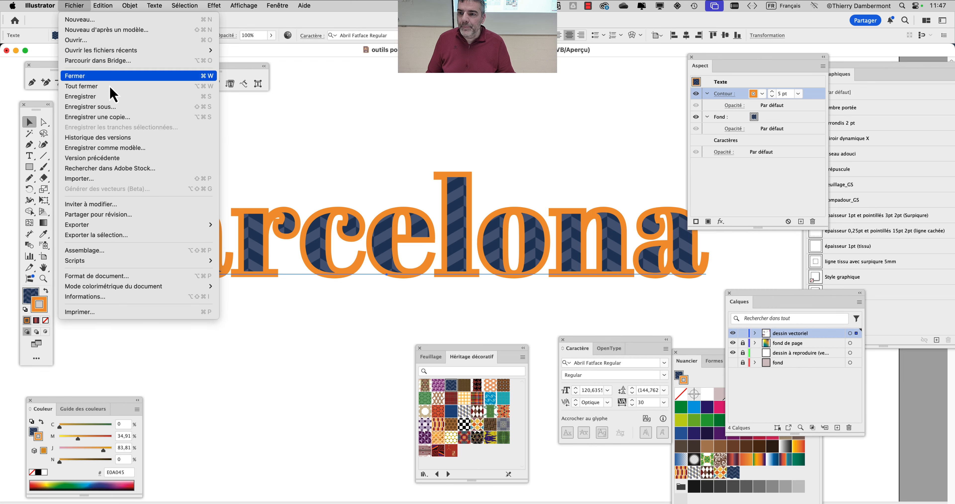
left_click(124, 108)
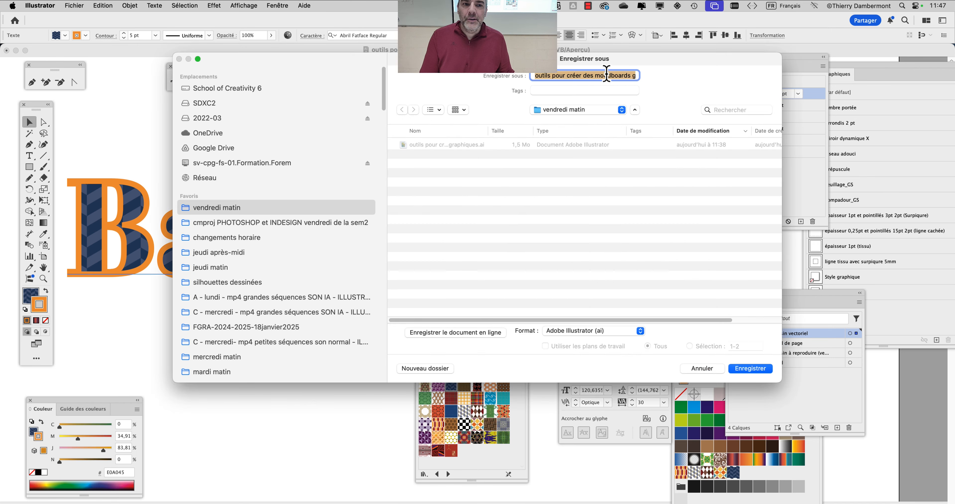
left_click(607, 75)
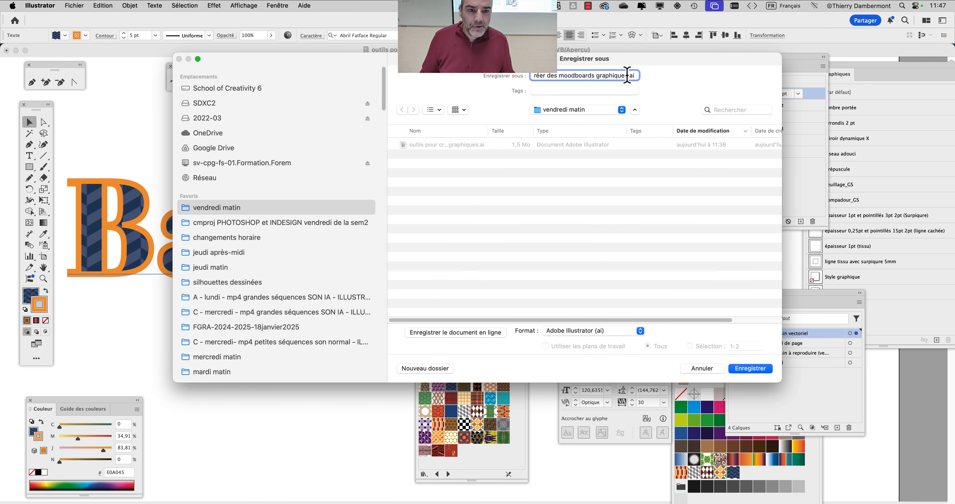
type("-2")
key("Return")
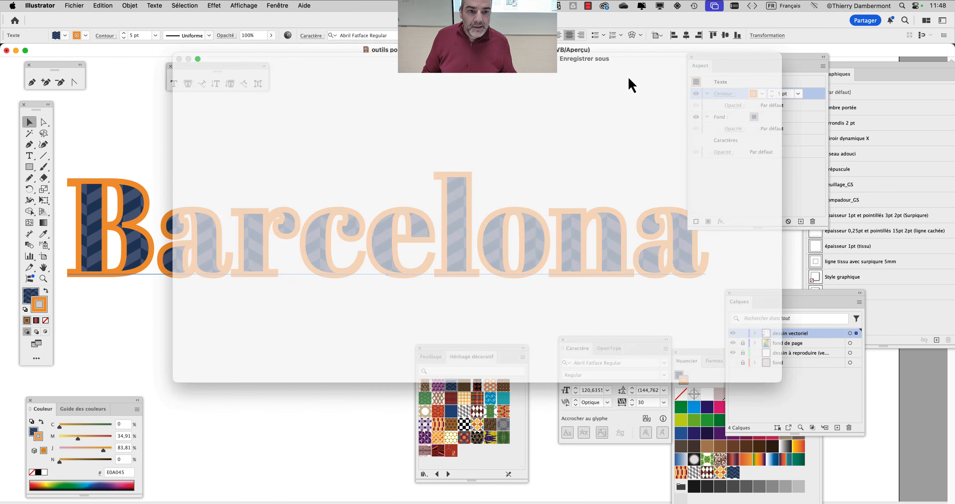
left_click(626, 362)
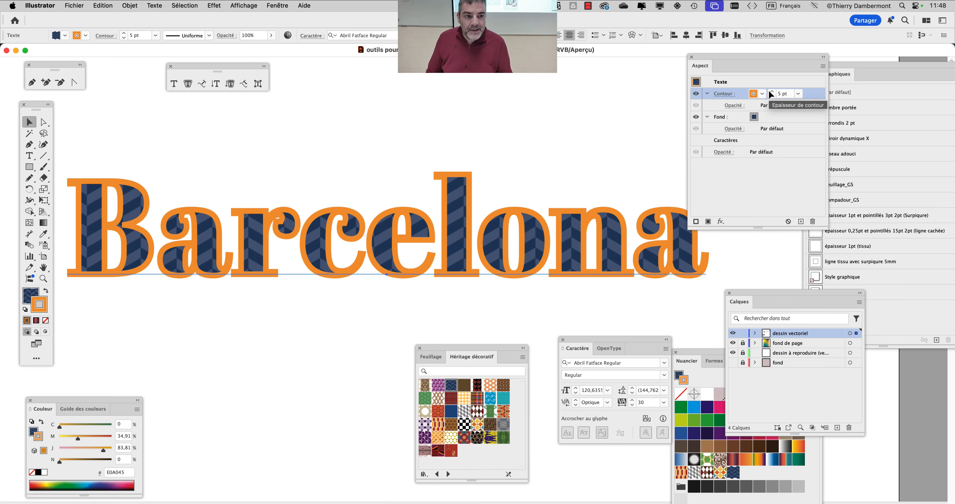
Set the Barcelona text's stroke weight to 7 pt and place the stroke beneath the pattern fill in the appearance order
left_click(778, 94)
left_click(778, 93)
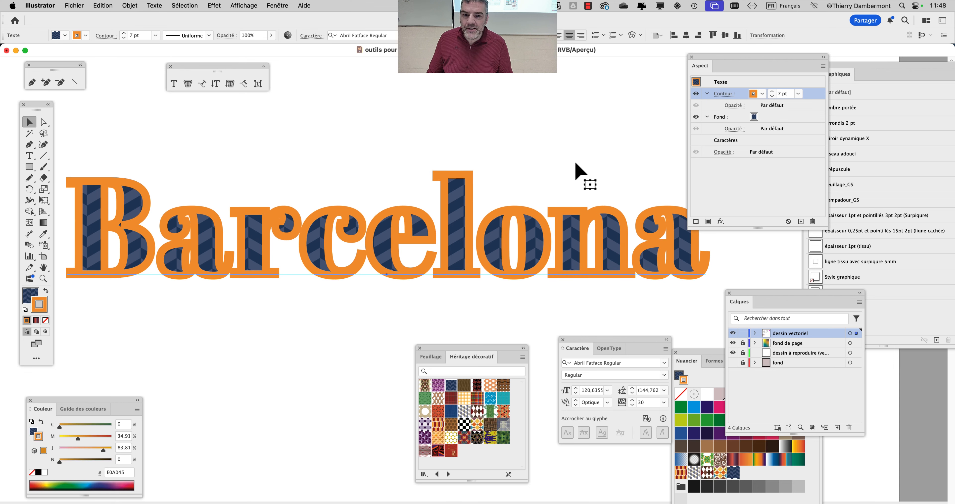
left_click_drag(716, 58, 751, 48)
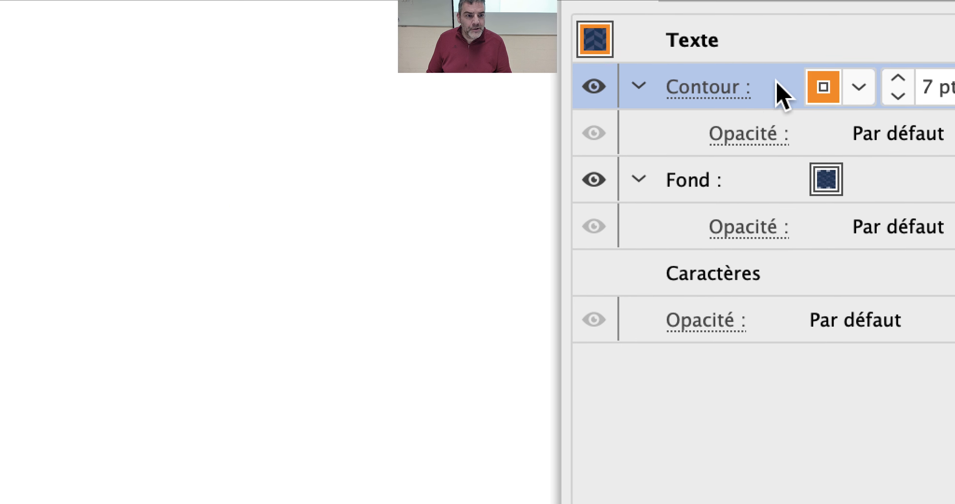
left_click_drag(777, 84, 780, 225)
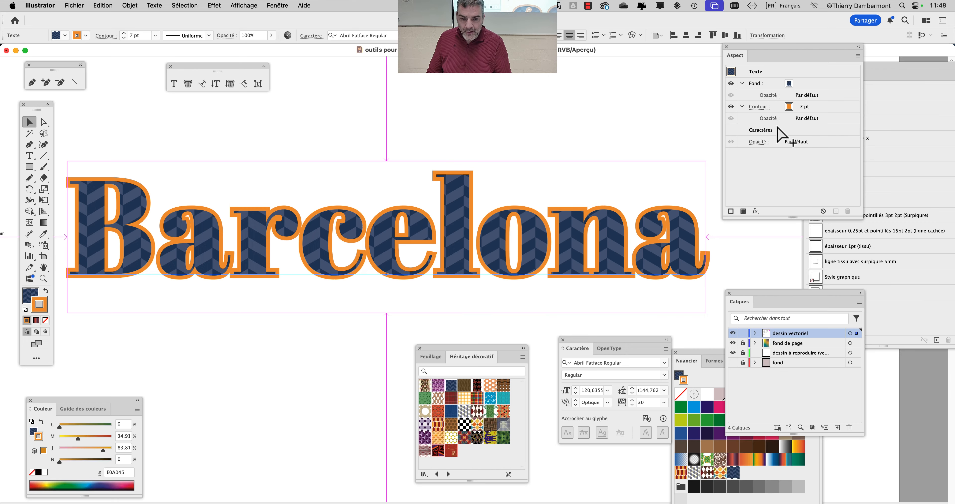
Set the weight of the orange stroke behind the Barcelona text's fill to 10 pt
scroll(312, 245, "up", 1)
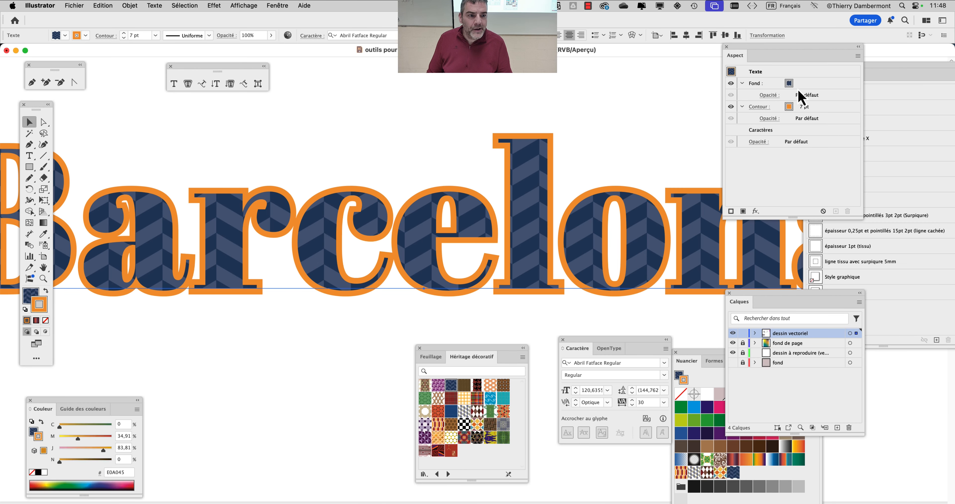
left_click(804, 107)
left_click(807, 105)
left_click(807, 105)
left_click(806, 104)
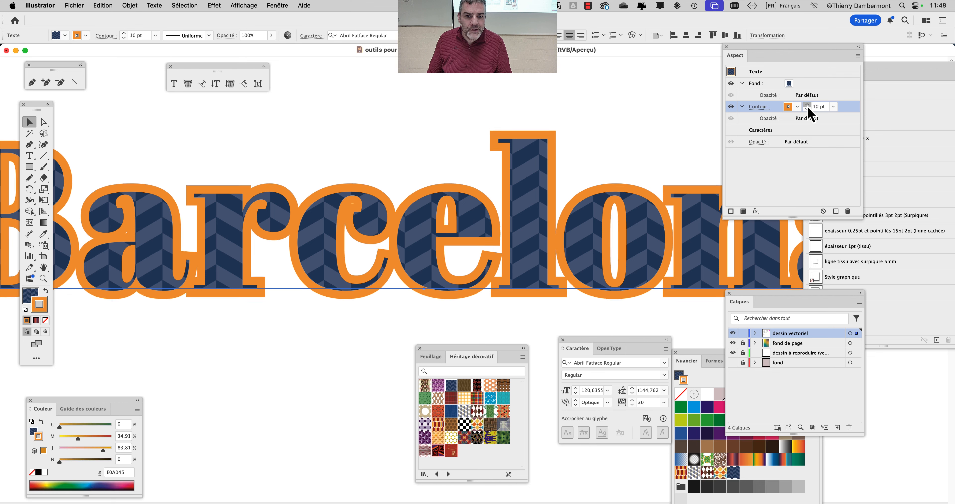
Set the orange stroke of the Barcelona text to 11 pt in its appearance attributes and deselect the text
left_click(807, 105)
scroll(479, 215, "down", 1)
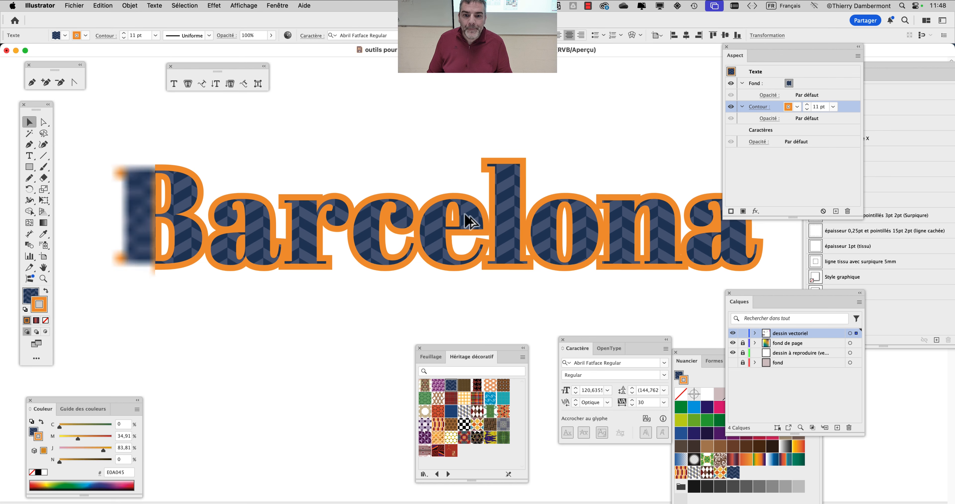
mouse_move(786, 111)
left_mouse_down()
mouse_move(779, 82)
mouse_move(782, 121)
mouse_move(789, 106)
left_mouse_up()
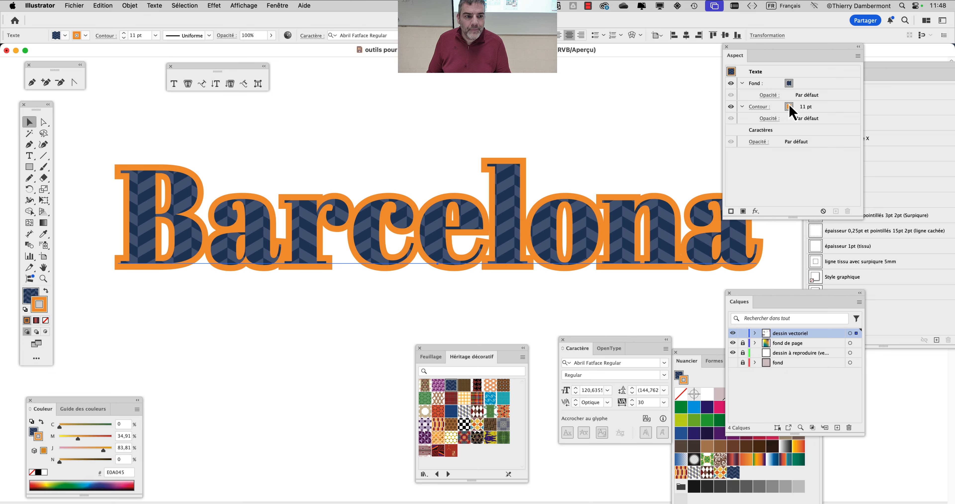
left_click(802, 111)
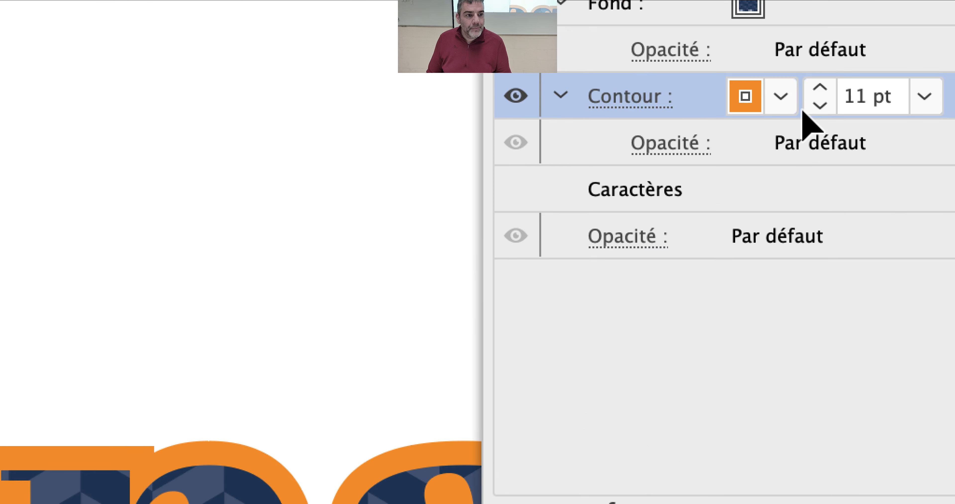
left_click(904, 97)
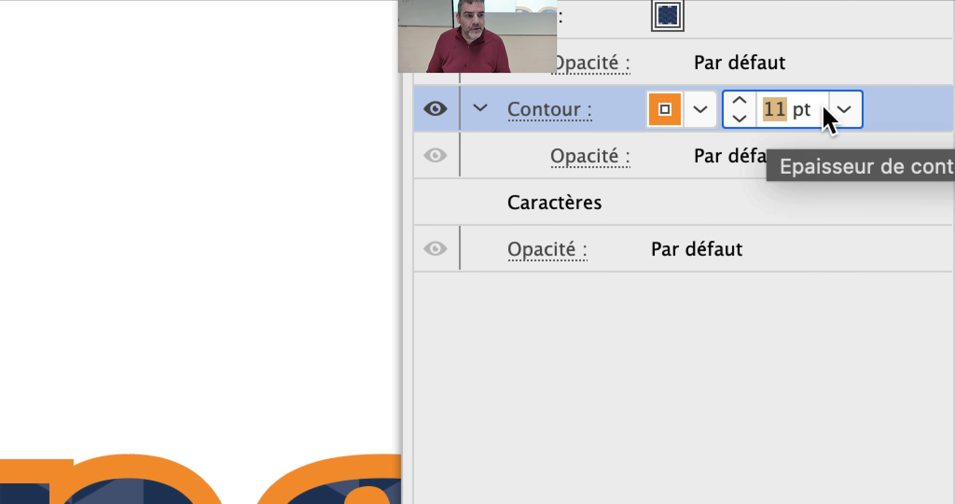
left_click(842, 109)
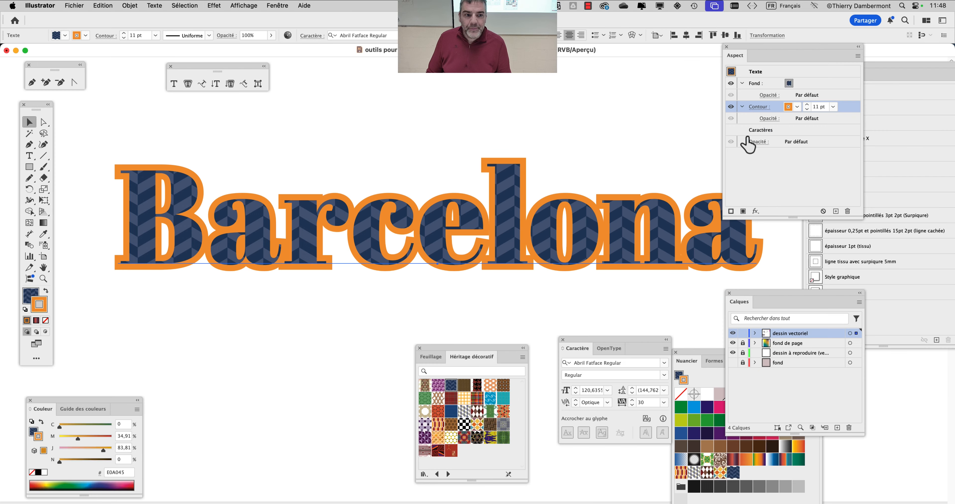
left_click(759, 178)
scroll(514, 210, "down", 1)
left_click_drag(405, 230, 324, 209)
left_click(393, 289)
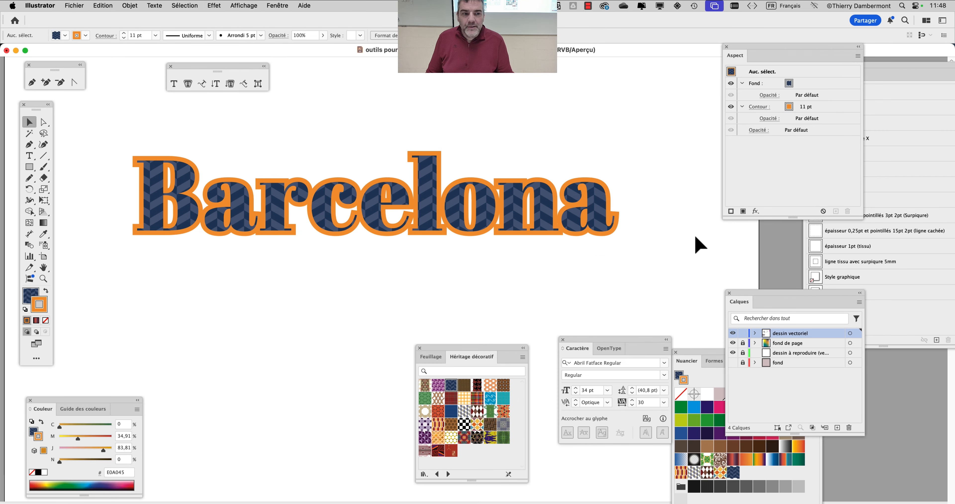
Move the Aspect panel off the graphic styles list and reselect the Barcelona text
left_click_drag(756, 55, 682, 90)
left_click(470, 218)
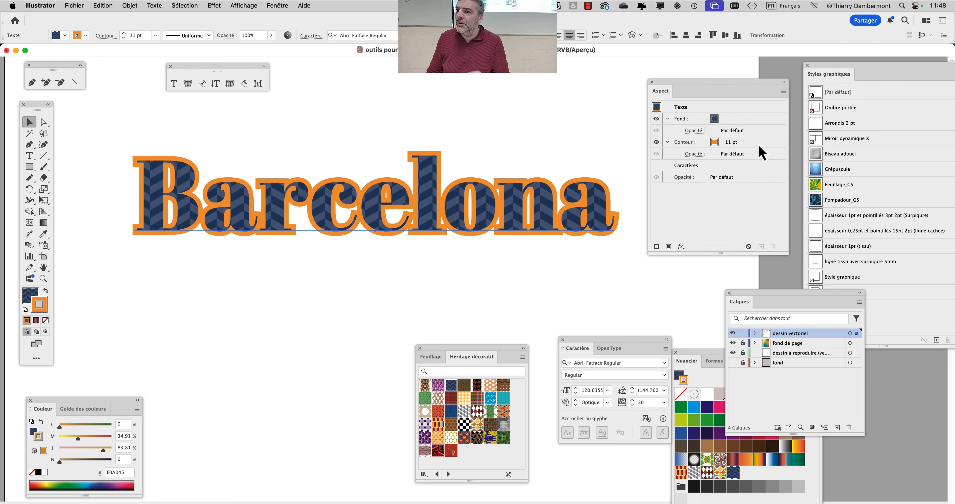
scroll(369, 214, "right", 3)
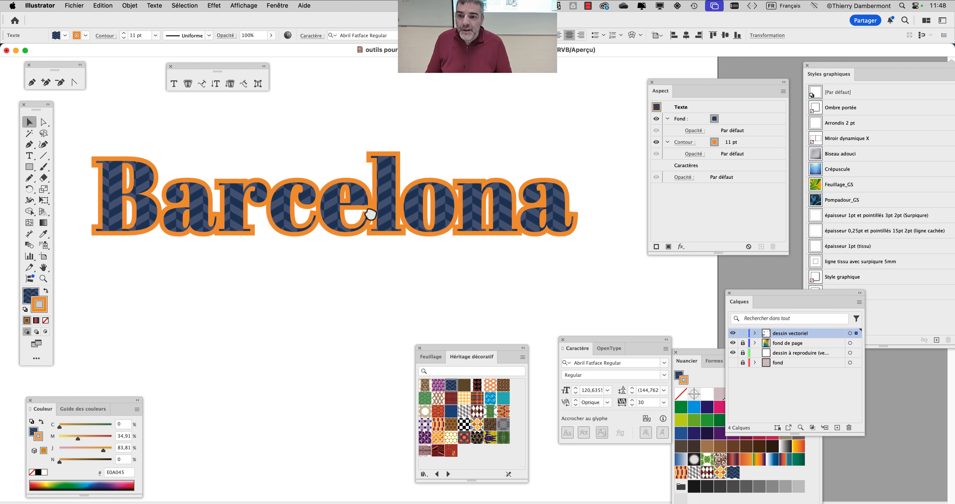
Examine the detailed stroke options (Contour) for the Barcelona text, including caps, corners and dashes, and close them
left_click(278, 5)
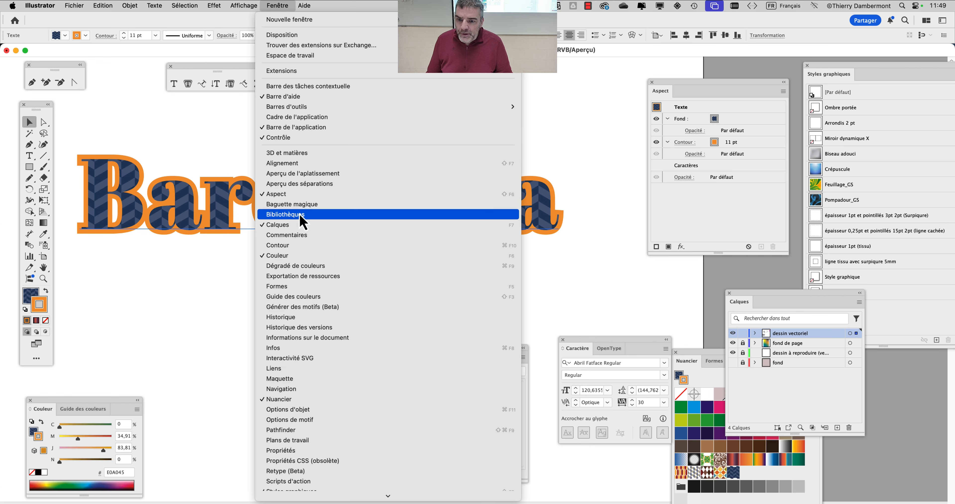
left_click(426, 245)
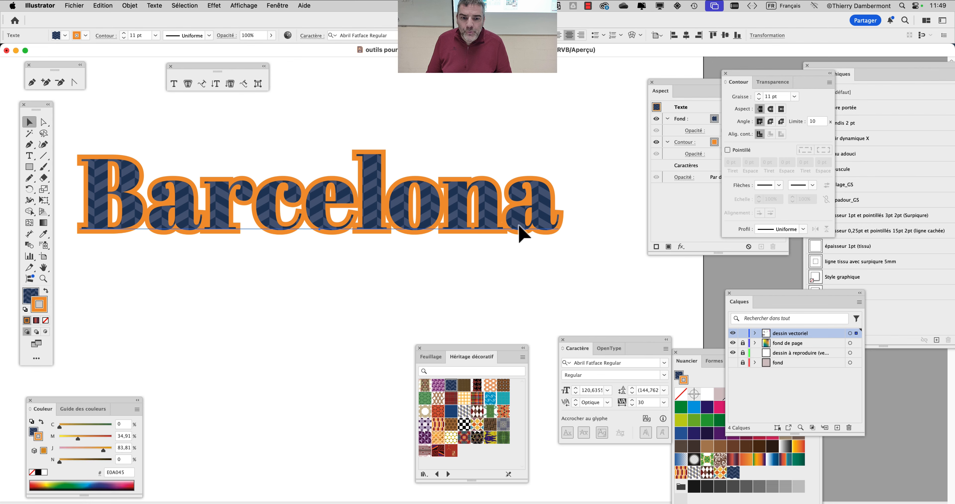
left_click_drag(738, 77, 480, 99)
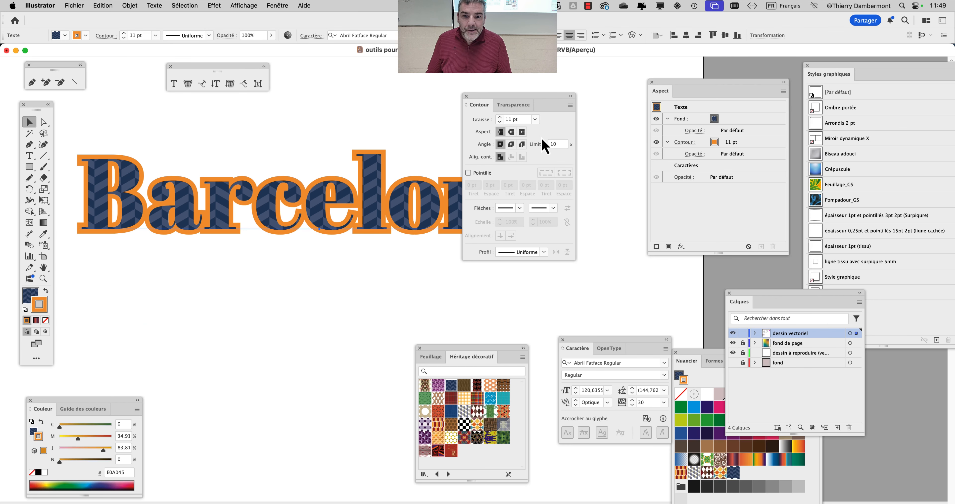
left_click(467, 96)
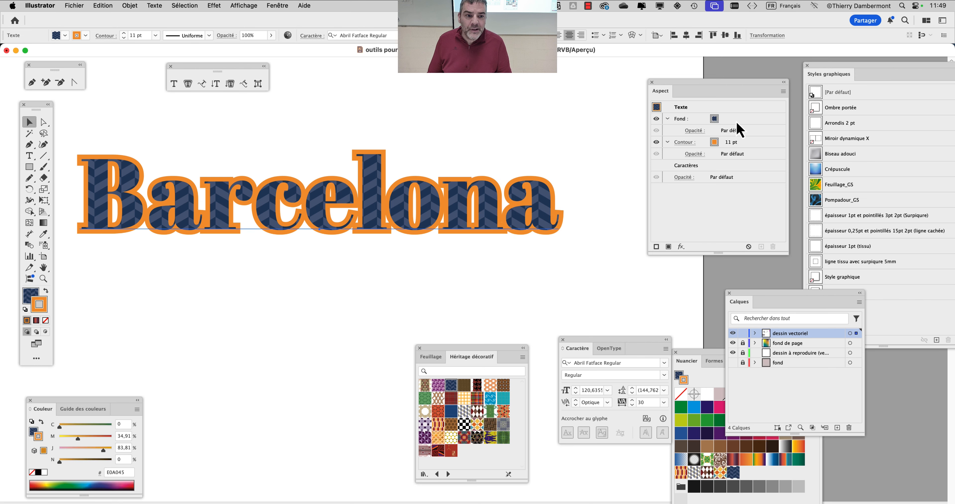
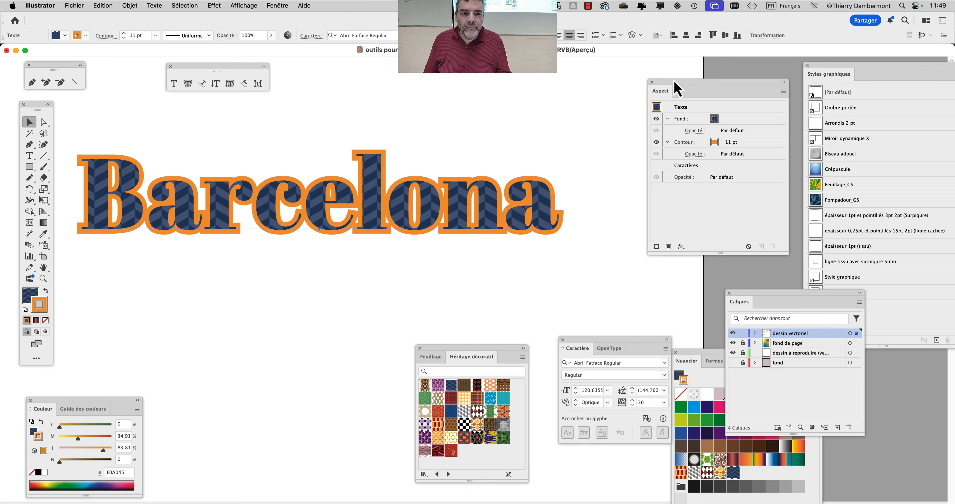
Bring the Aspect panel closer to the lettering, select the Contour attribute and deselect the text
left_click_drag(674, 90, 617, 81)
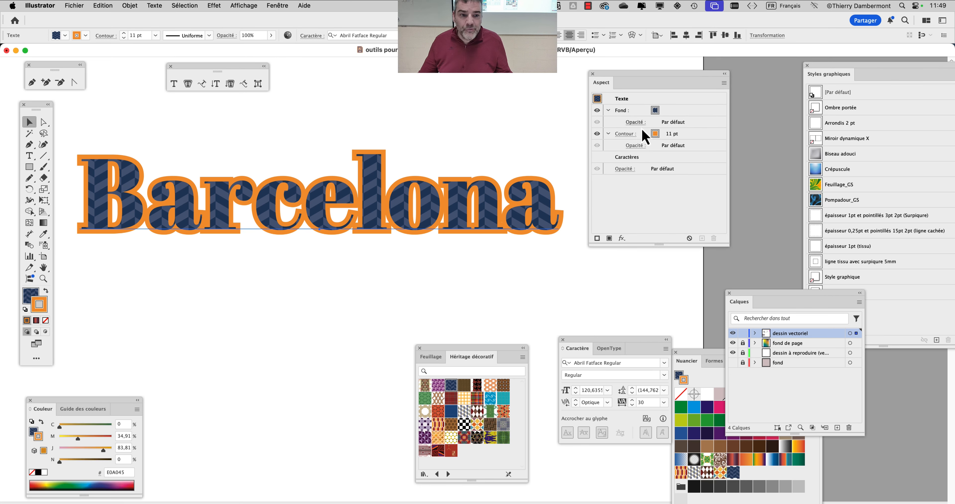
left_click(698, 137)
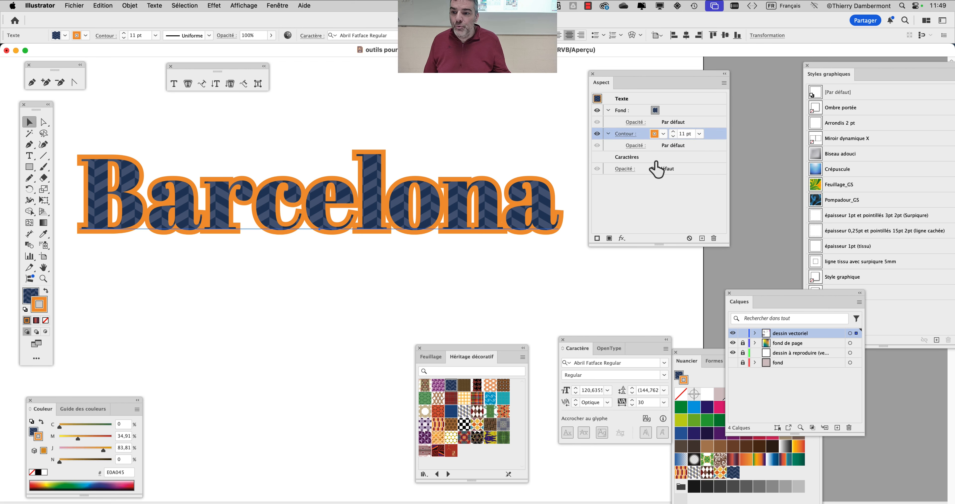
left_click(335, 121)
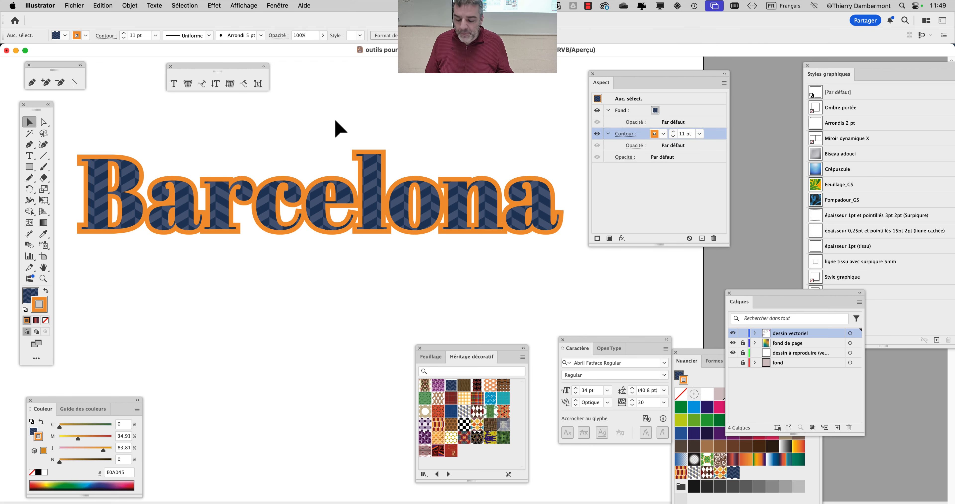
key("alt+super+8")
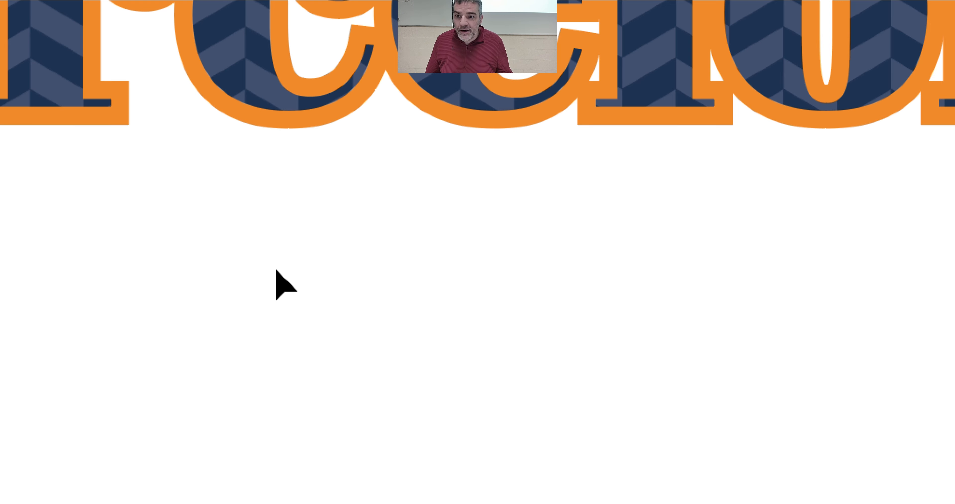
key("alt+super+8")
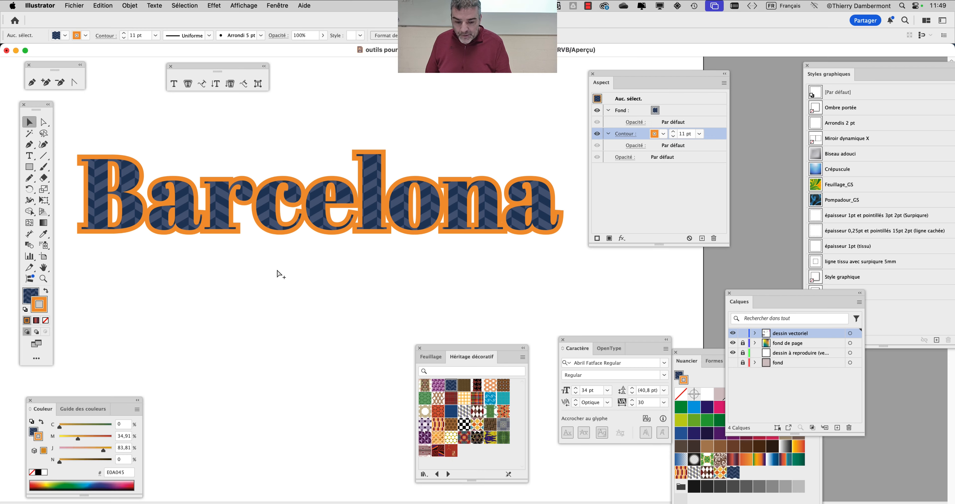
Try teal, green and dark blue swatches as the Contour colour with no object selected
left_click(663, 134)
key("alt+super+8")
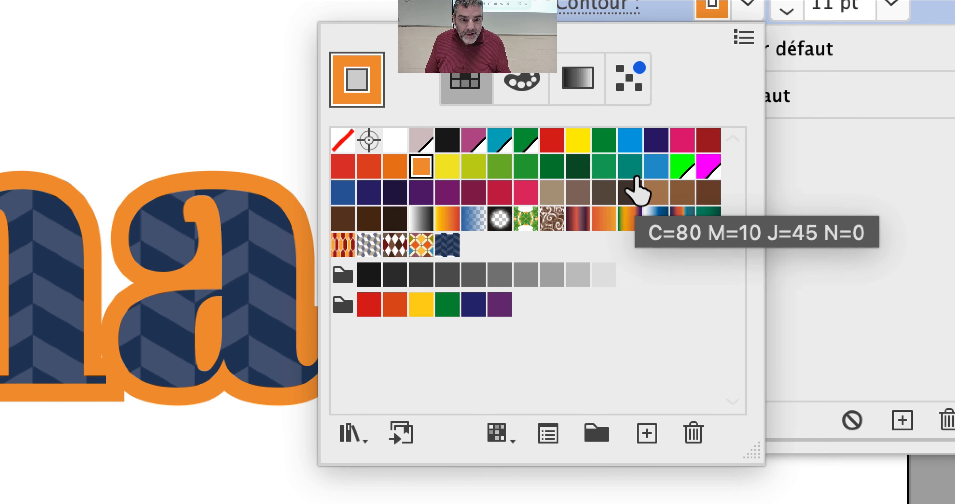
left_click(636, 177)
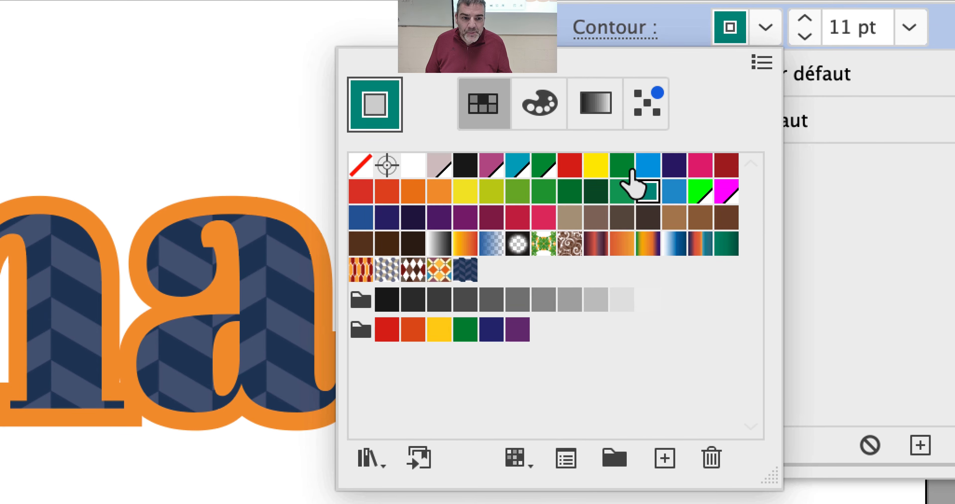
left_click(710, 168)
left_click(762, 169)
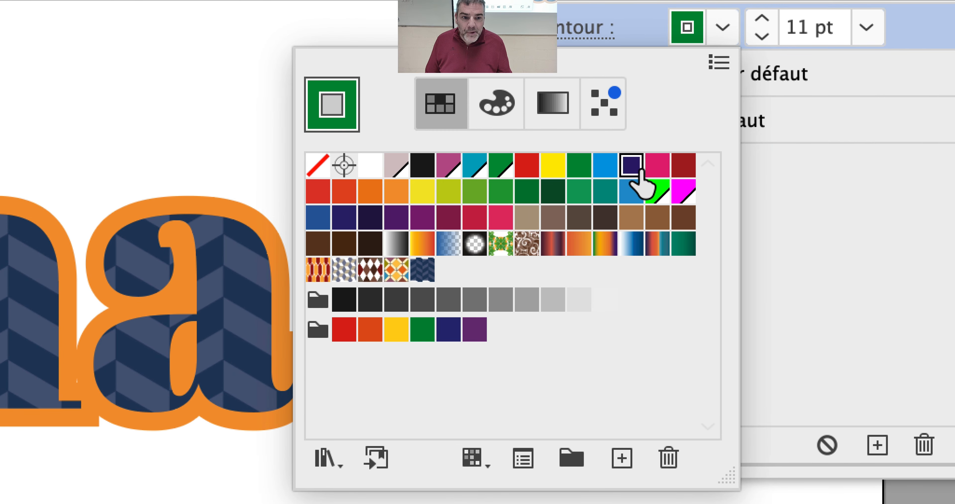
left_click(554, 158)
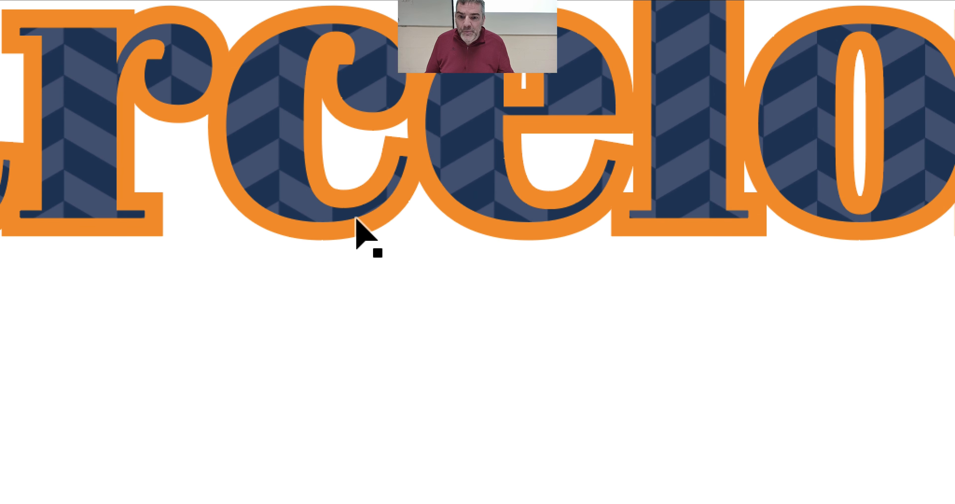
Replace the word Barcelona with "New York" in the styled text object and deselect it
left_click(356, 219)
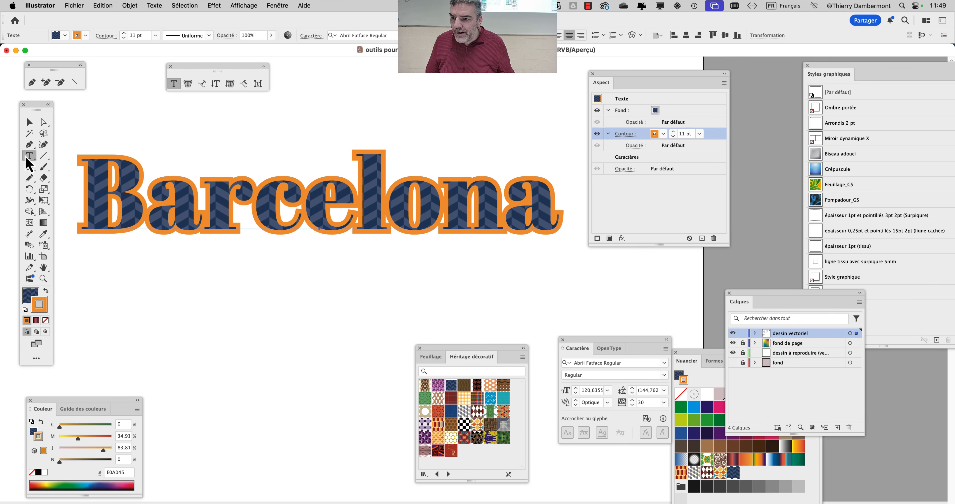
left_click_drag(78, 193, 510, 224)
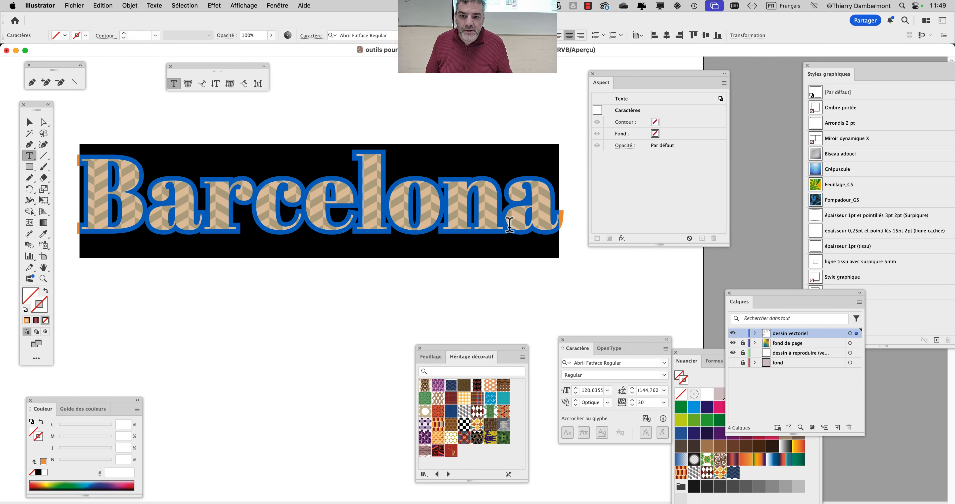
type("N")
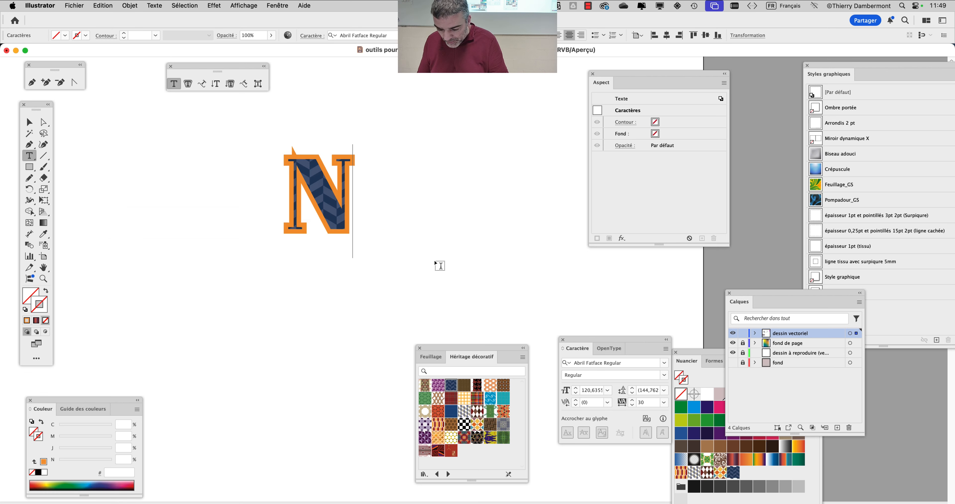
type("ew York")
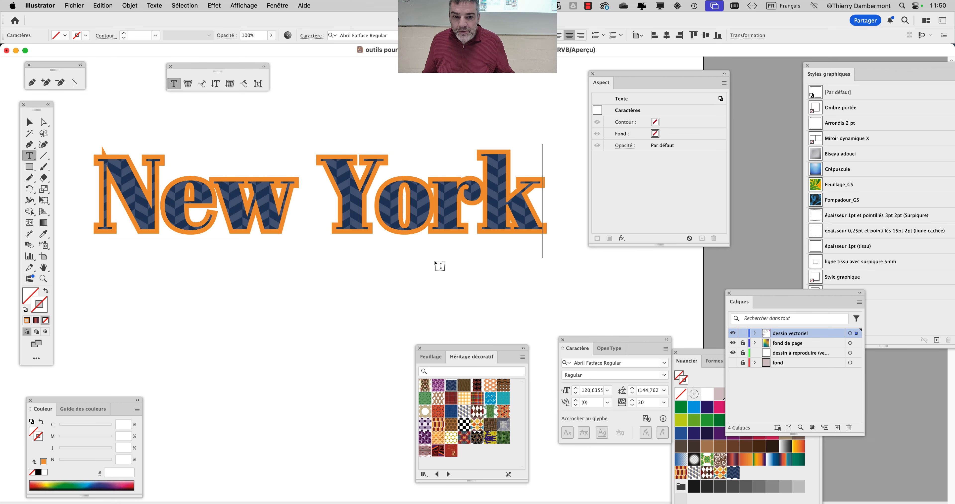
left_click(30, 122)
left_click(119, 121)
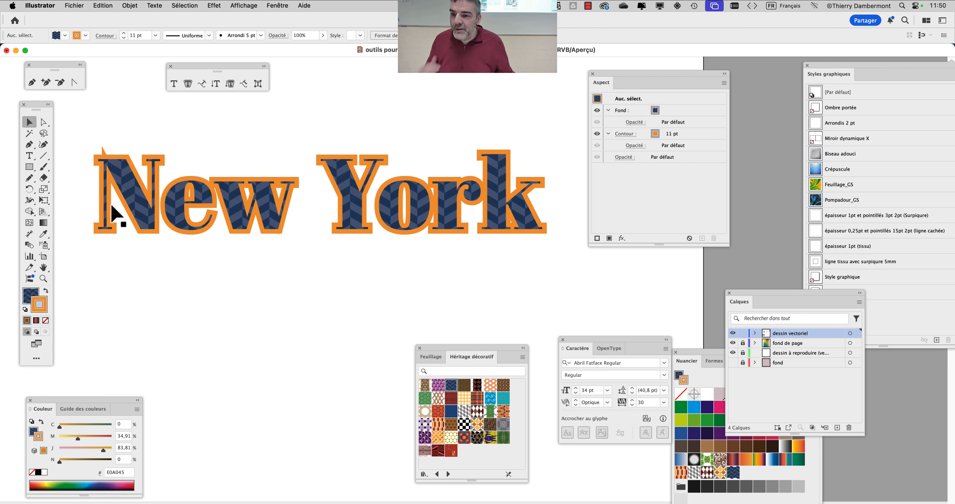
Select the New York text, inspect the stroke's corners on the letter N and move the Aspect panel clear of the lettering
left_click(112, 174)
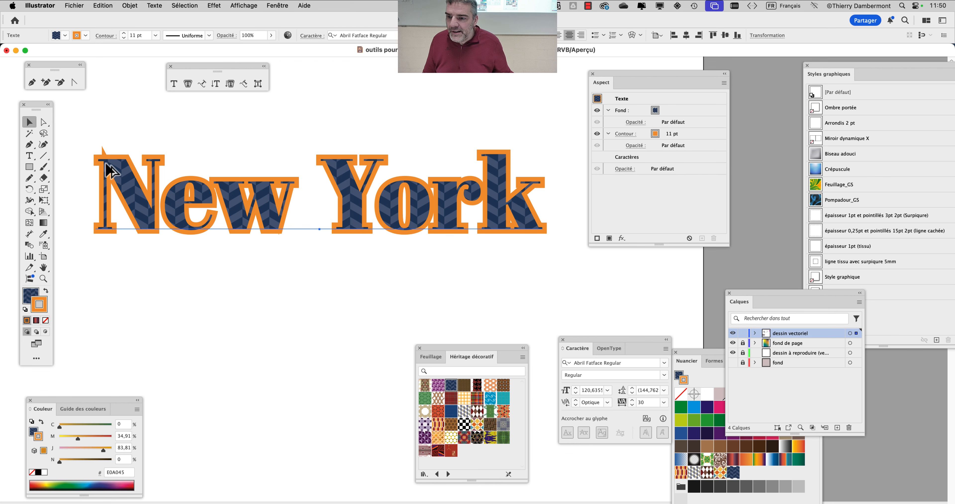
scroll(110, 171, "up", 3)
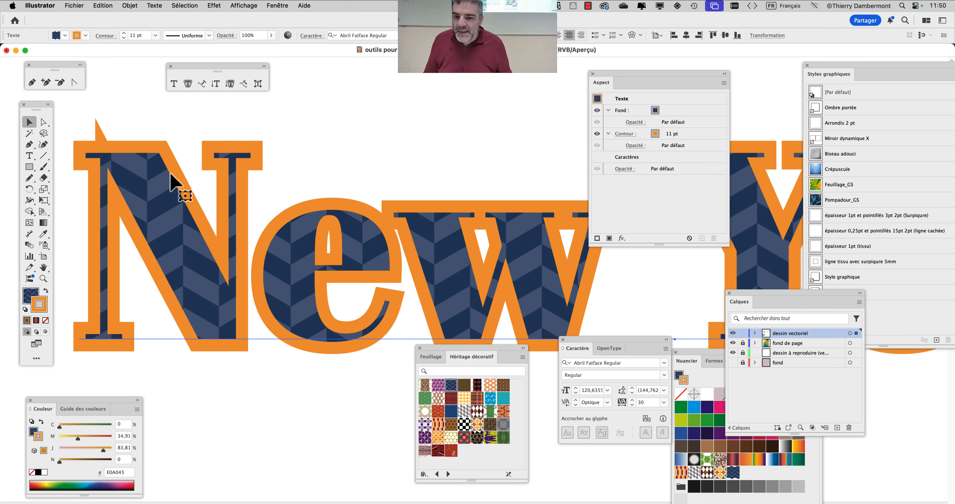
scroll(422, 212, "down", 2)
left_click_drag(647, 79, 767, 71)
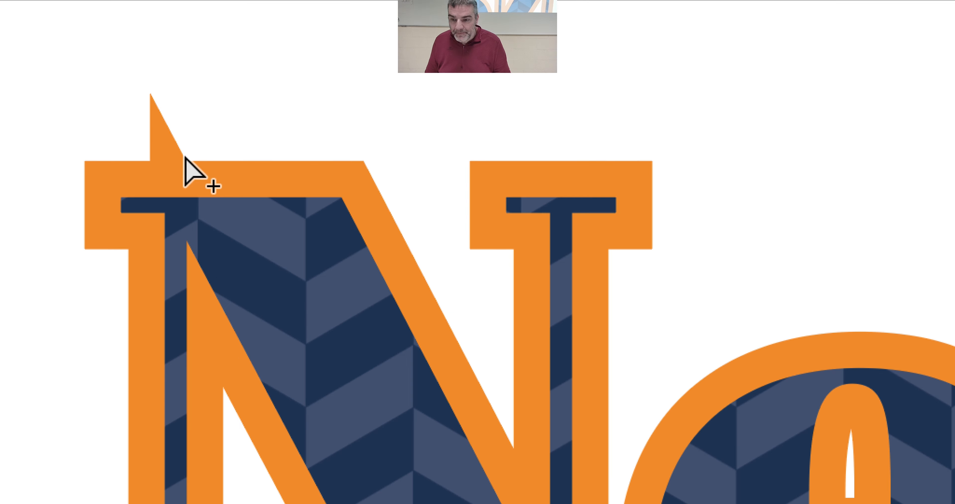
key("super+minus")
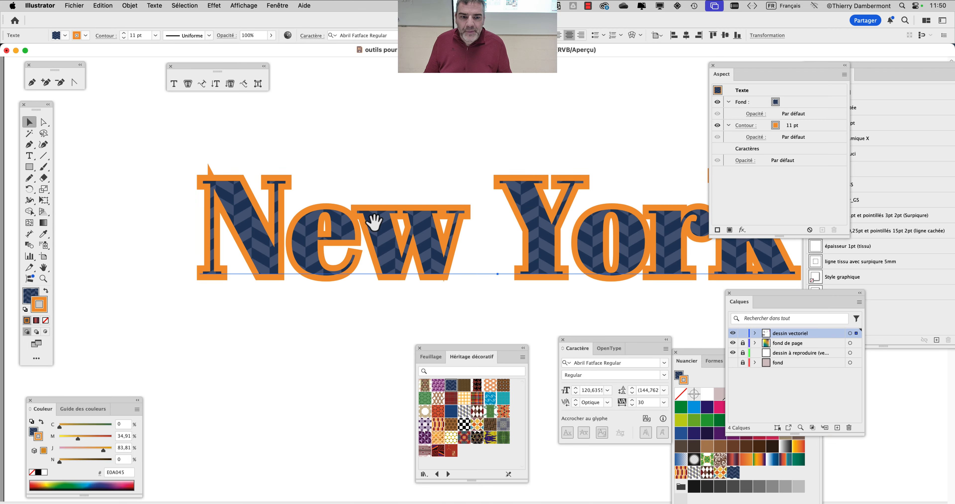
left_click_drag(382, 226, 238, 217)
Show the Contour options and set the New York text's stroke corners to round joins (Sommet en arrondi)
left_click(277, 6)
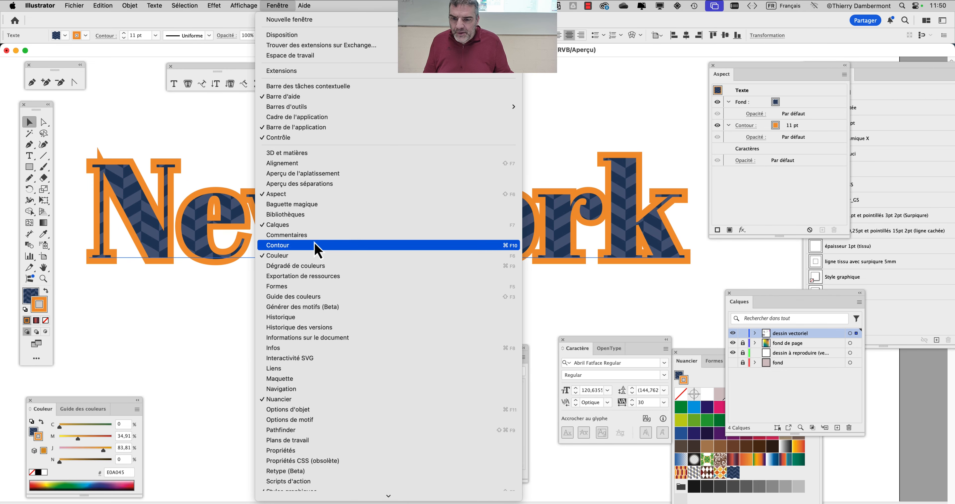
left_click(302, 246)
left_click_drag(516, 102, 197, 129)
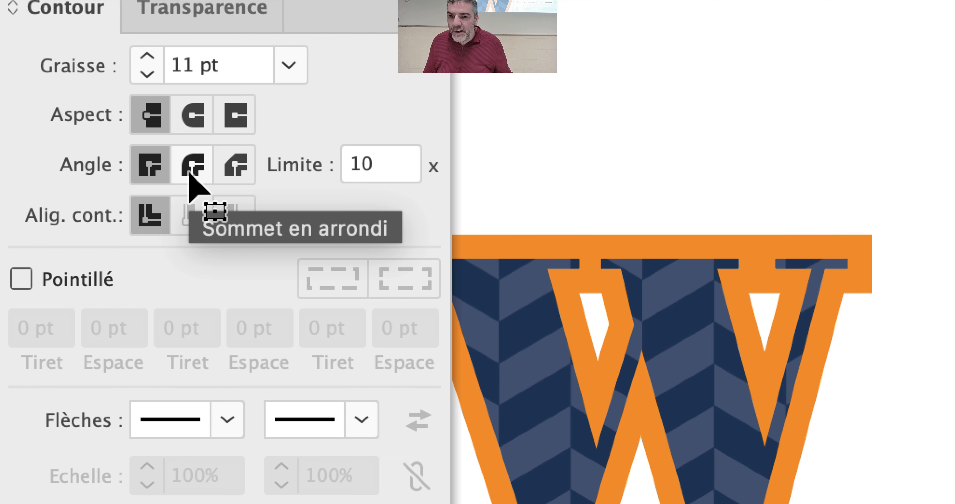
left_click(189, 173)
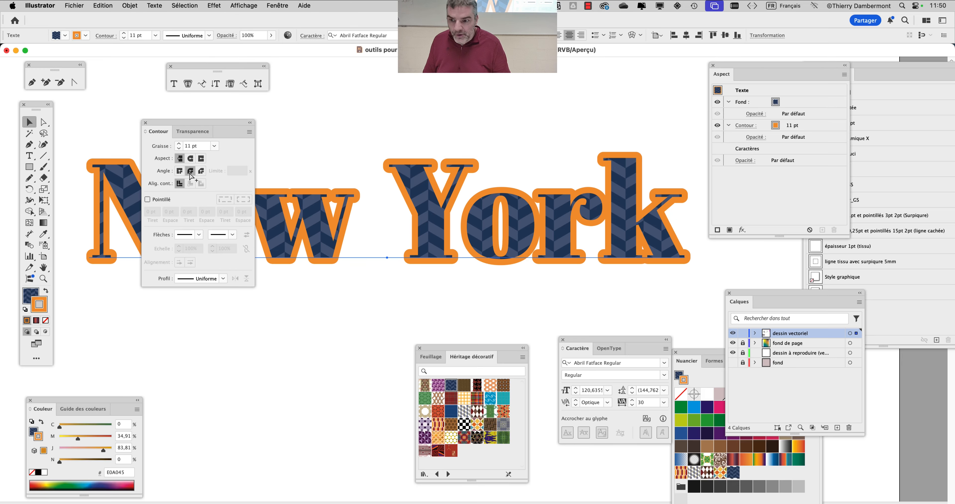
left_click_drag(196, 130, 358, 111)
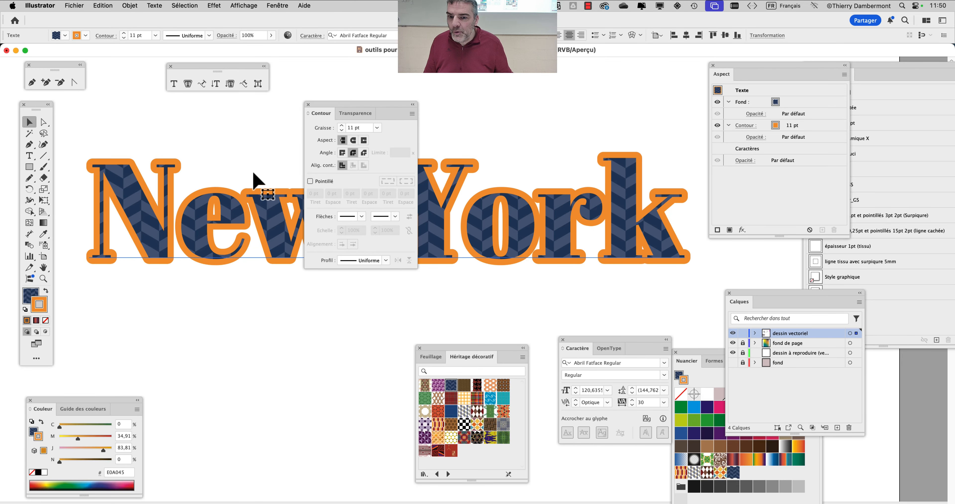
Compare mitred and rounded stroke corners on the New York text, keep the round joins, and move the Contour panel clear of the lettering
left_click(343, 153)
left_click(354, 153)
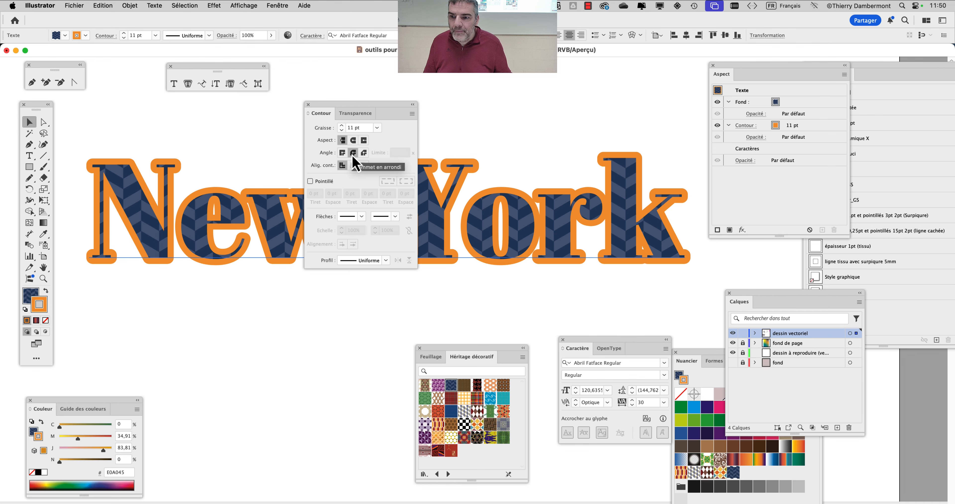
left_click(343, 154)
left_click(350, 154)
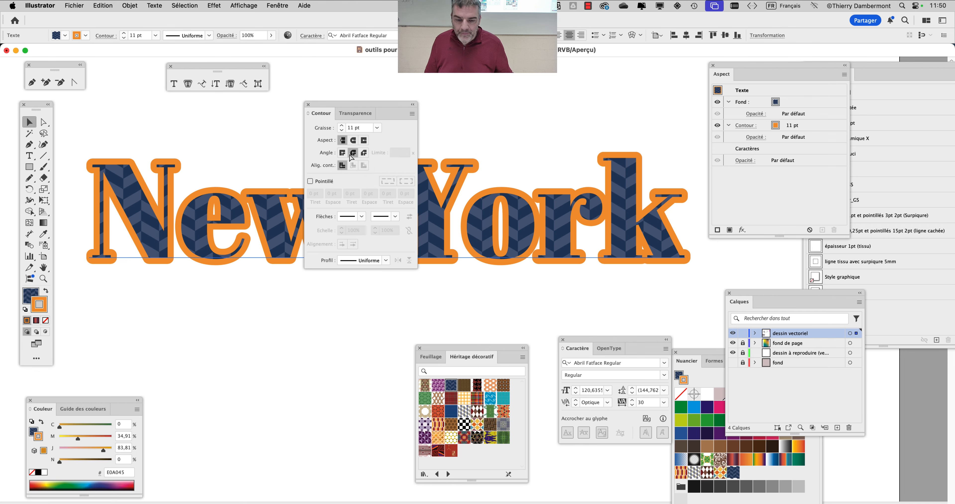
left_click_drag(394, 111, 233, 342)
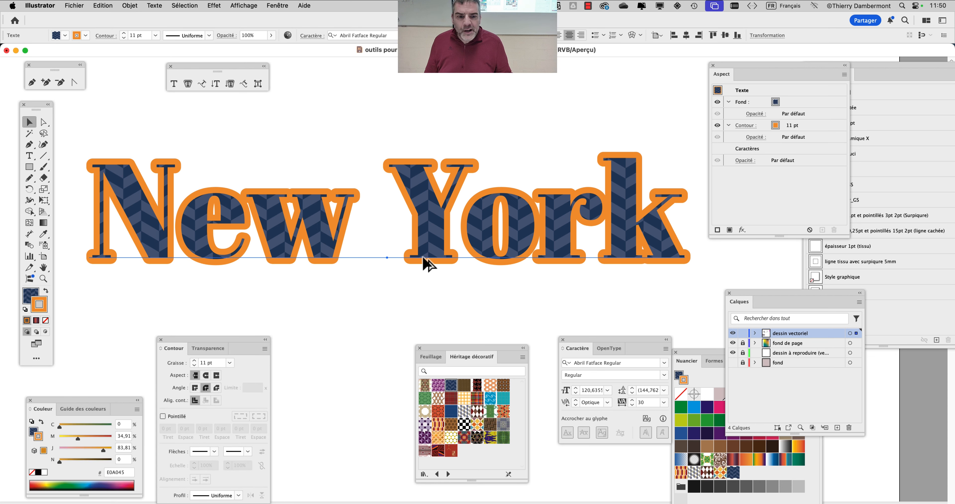
Apply an Ombre portée effect to the New York text in Produit mode with 60% opacity and 1 mm offsets and blur
scroll(419, 256, "down", 1)
left_click_drag(337, 219, 331, 150)
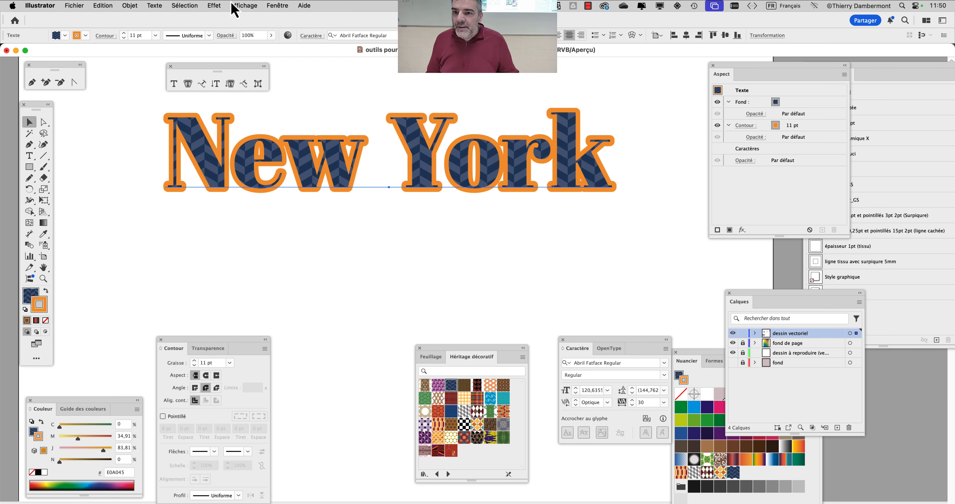
left_click(217, 5)
mouse_move(261, 143)
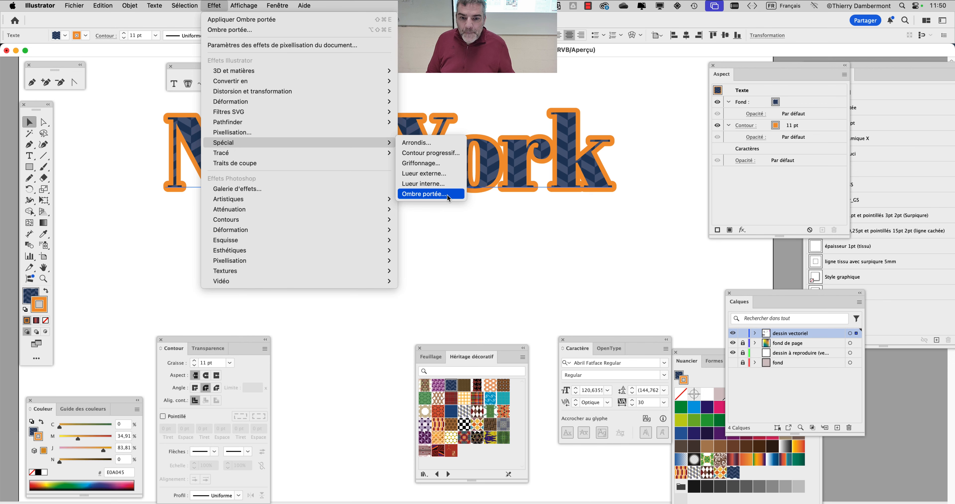
left_click(448, 195)
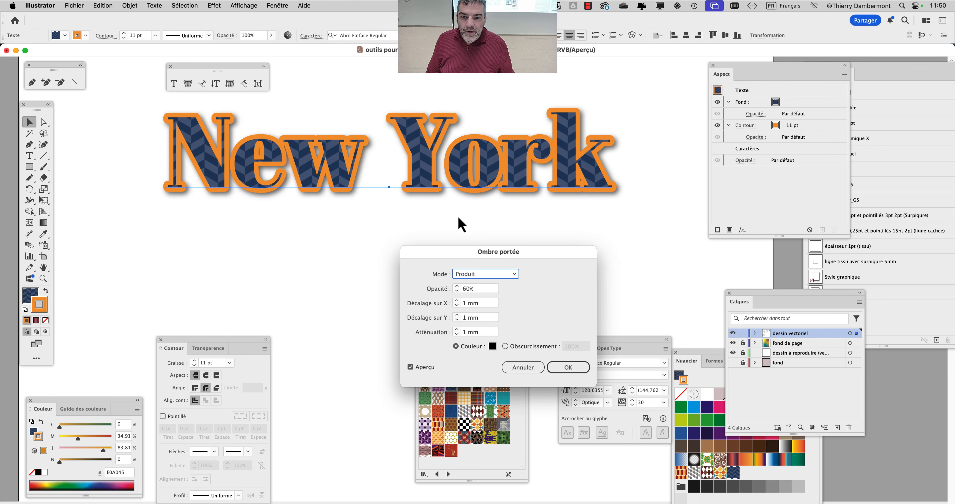
left_click(570, 367)
Edit the text's Ombre portée effect from its appearance, setting 40% opacity, 2 mm X offset and 1 mm Y offset, and deselect
left_click_drag(745, 70, 647, 99)
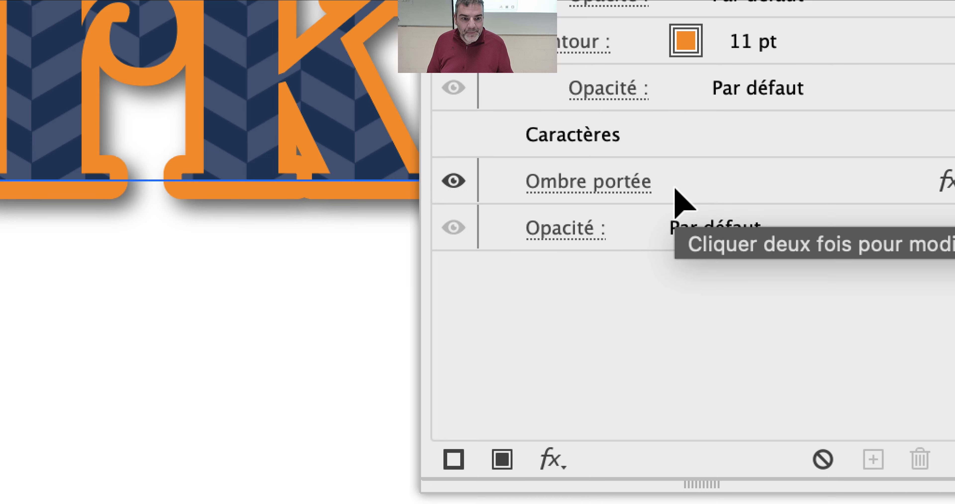
left_click(675, 189)
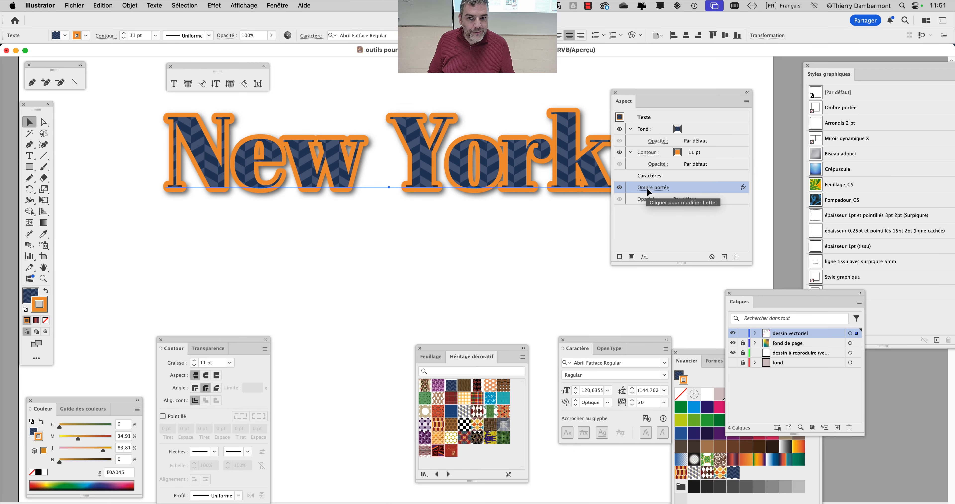
left_click(647, 187)
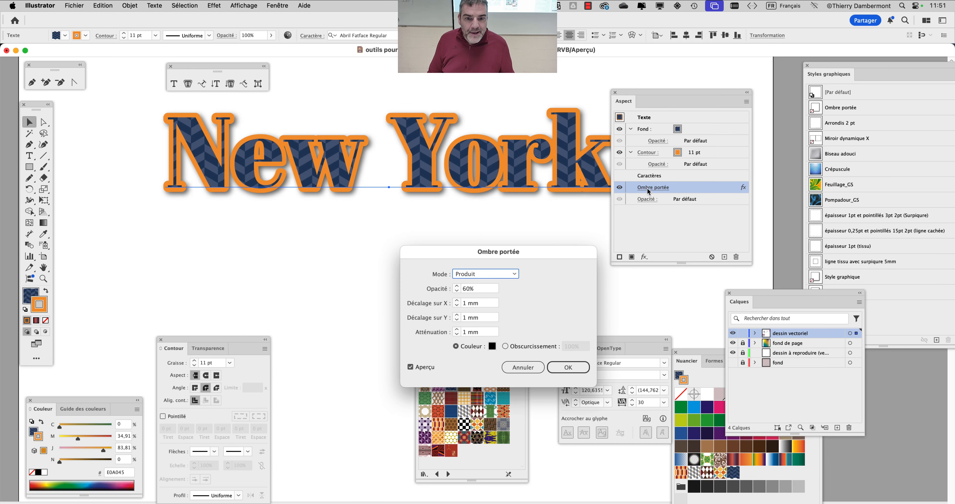
left_click(457, 300)
left_click(457, 300)
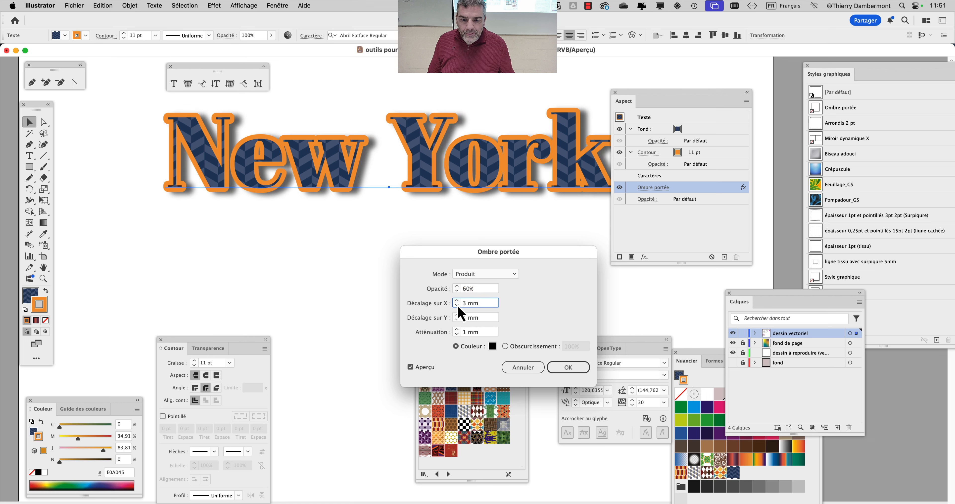
left_click(458, 305)
left_click(459, 317)
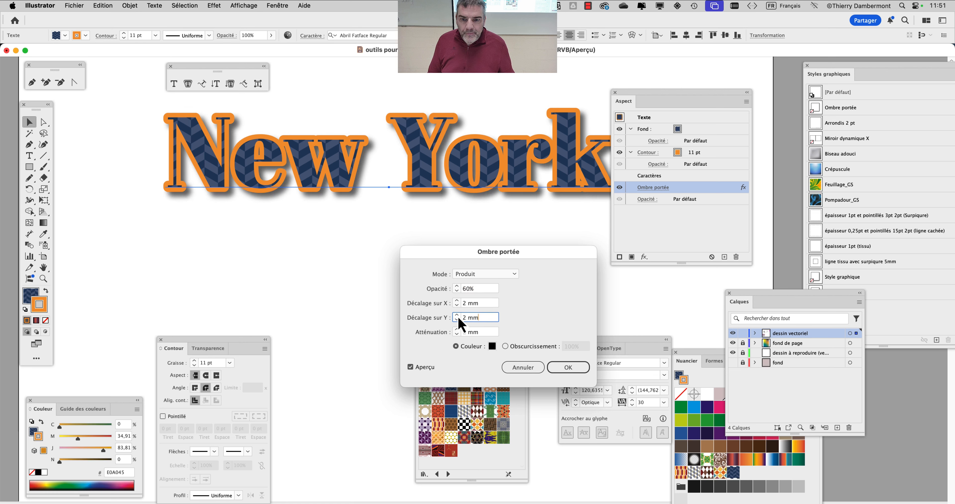
left_click(458, 320)
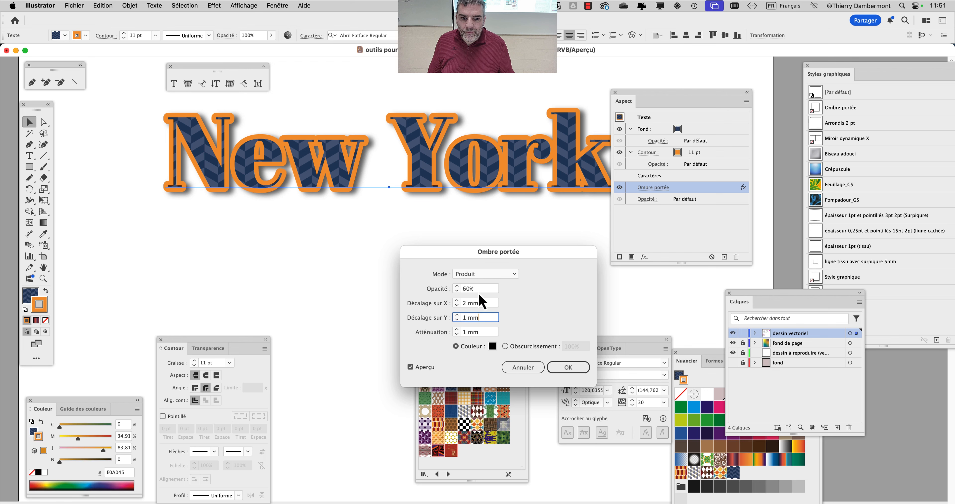
left_click(458, 289)
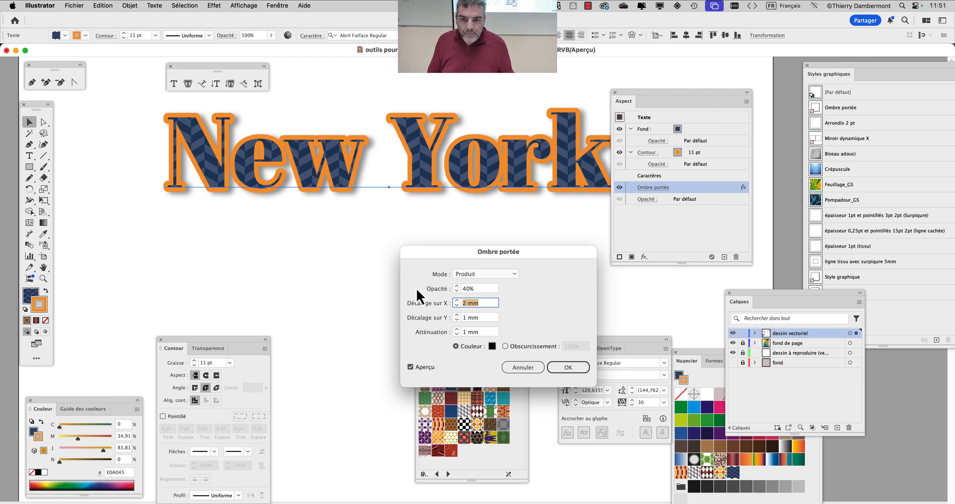
left_click(579, 369)
left_click(464, 272)
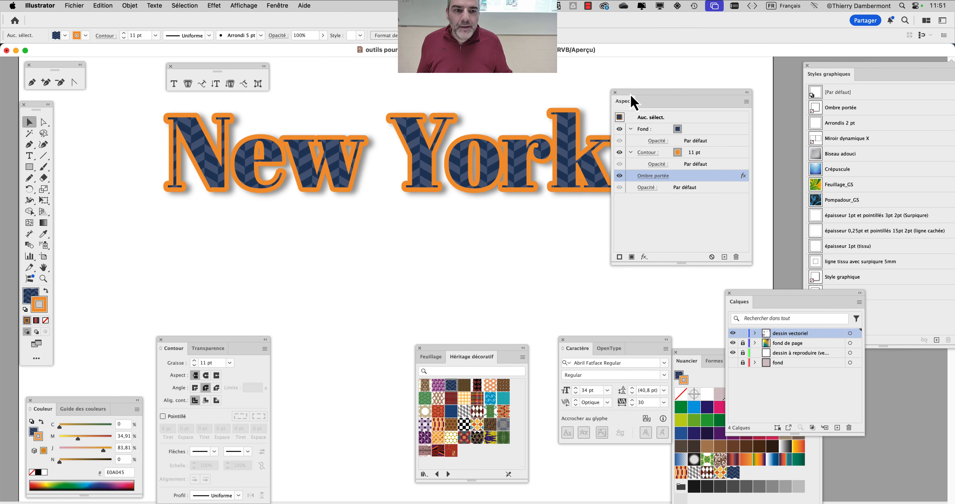
Duplicate the two teal bars framing California and place the copies above and below the New York text
left_click_drag(631, 92, 693, 95)
scroll(400, 203, "down", 3)
left_click_drag(402, 183, 408, 249)
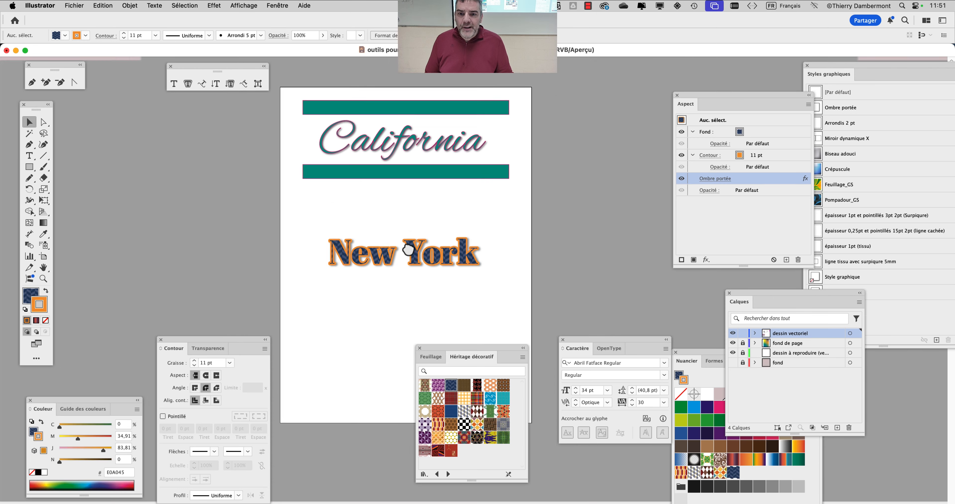
left_click(386, 178)
scroll(386, 196, "up", 3)
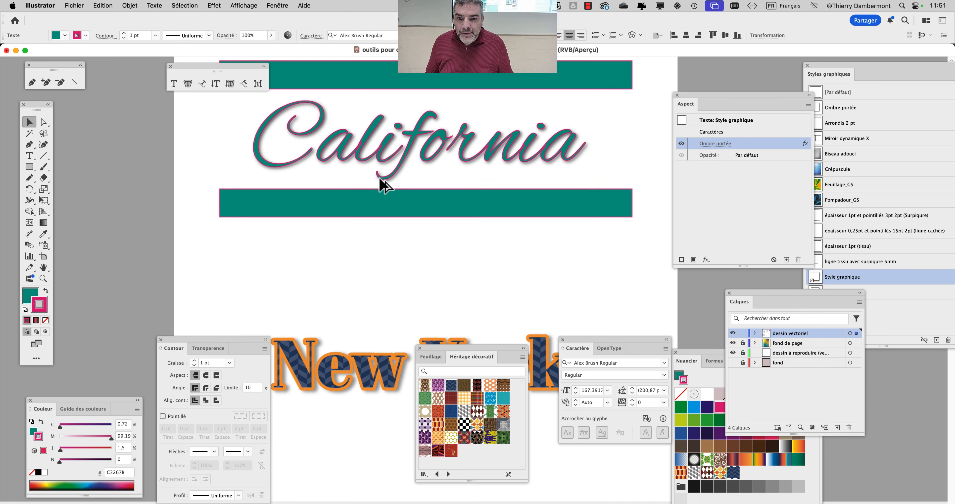
scroll(379, 179, "down", 2)
left_click_drag(383, 198, 330, 259)
left_click(330, 81)
left_click(328, 145, "shift")
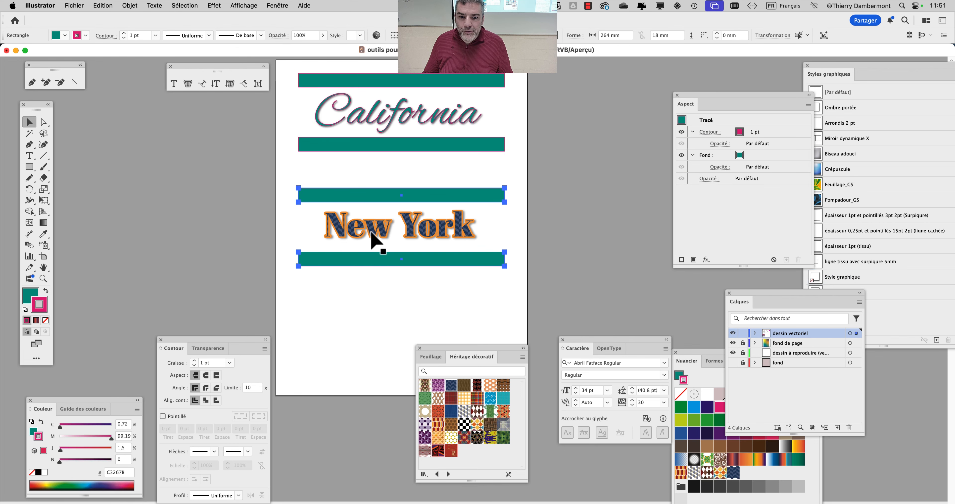
Save the New York text's appearance as a new graphic style in Styles graphiques
scroll(371, 233, "up", 3)
left_click(387, 232)
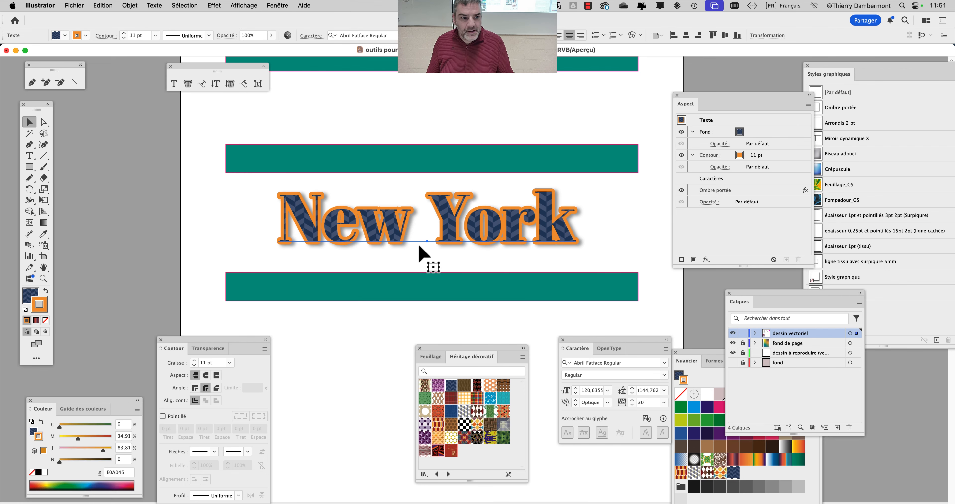
left_click_drag(858, 72, 649, 34)
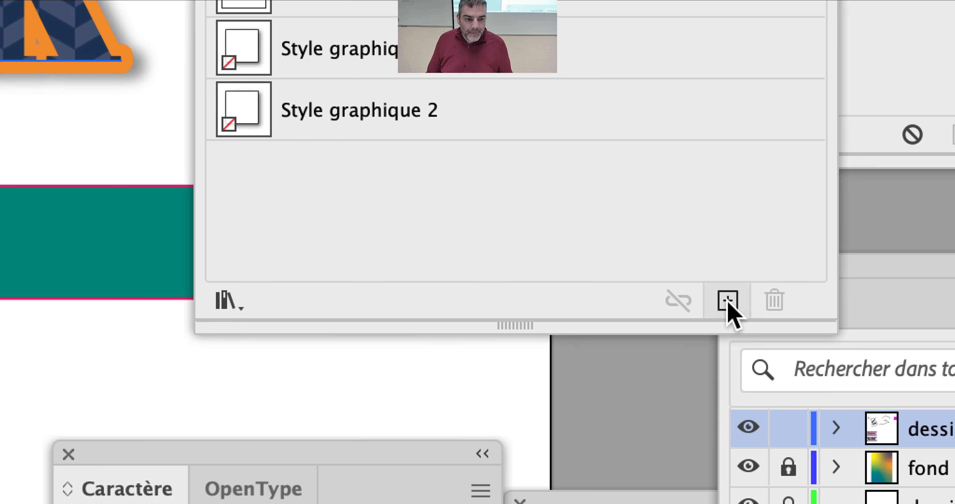
left_click(728, 301)
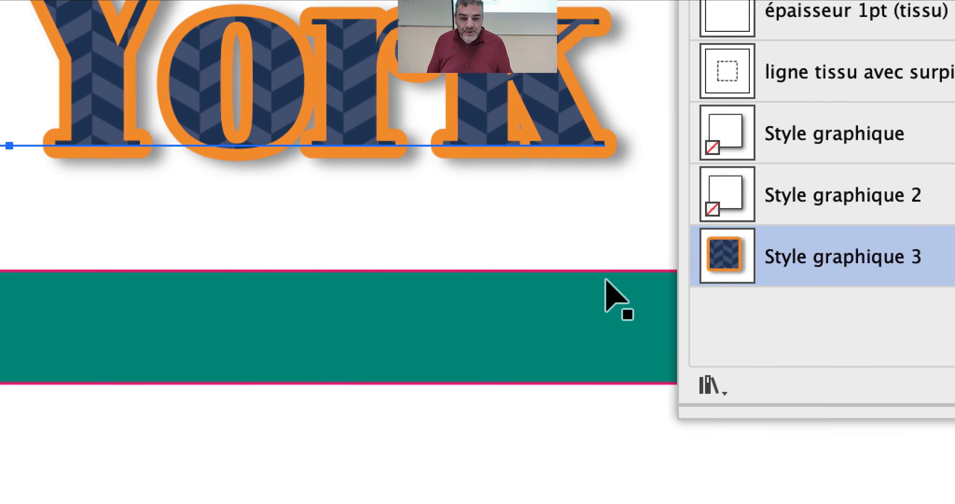
Apply Style graphique 3 to both bars around New York and move the Styles graphiques panel clear of the artwork
left_click(423, 323)
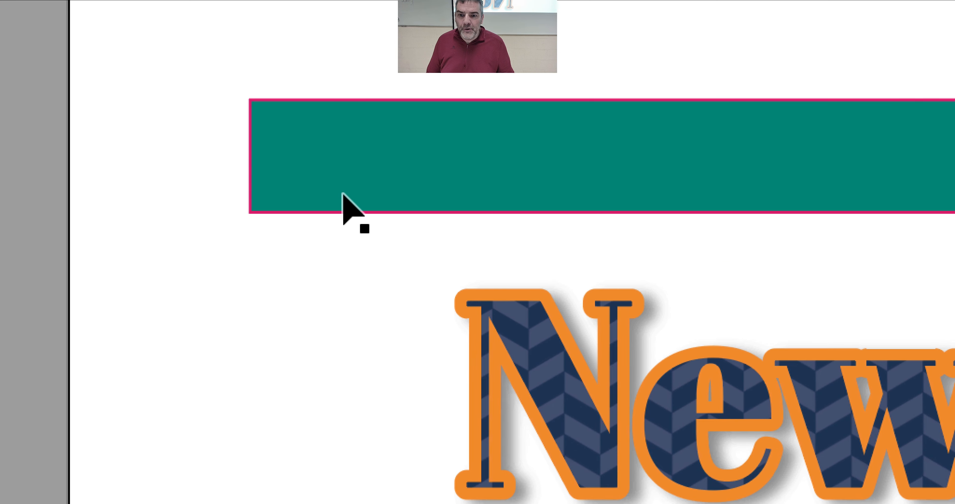
left_click(343, 192, "shift")
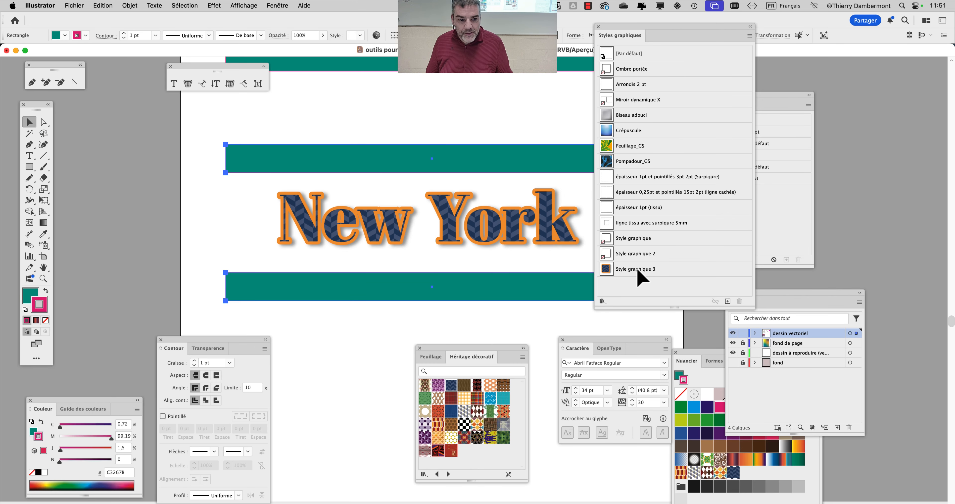
left_click(657, 282)
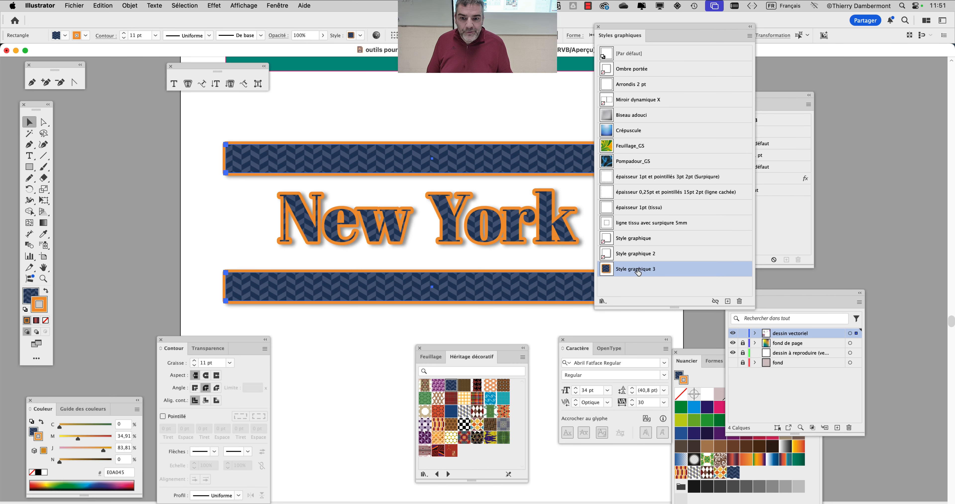
left_click_drag(624, 28, 824, 48)
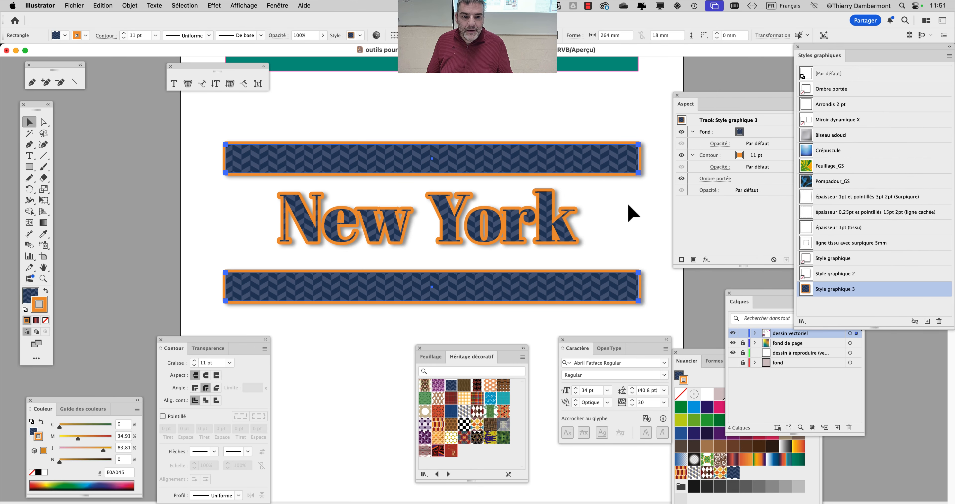
Move the upper and lower patterned bars slightly closer to the New York text and deselect them
left_click(624, 197)
left_click_drag(539, 161, 538, 166)
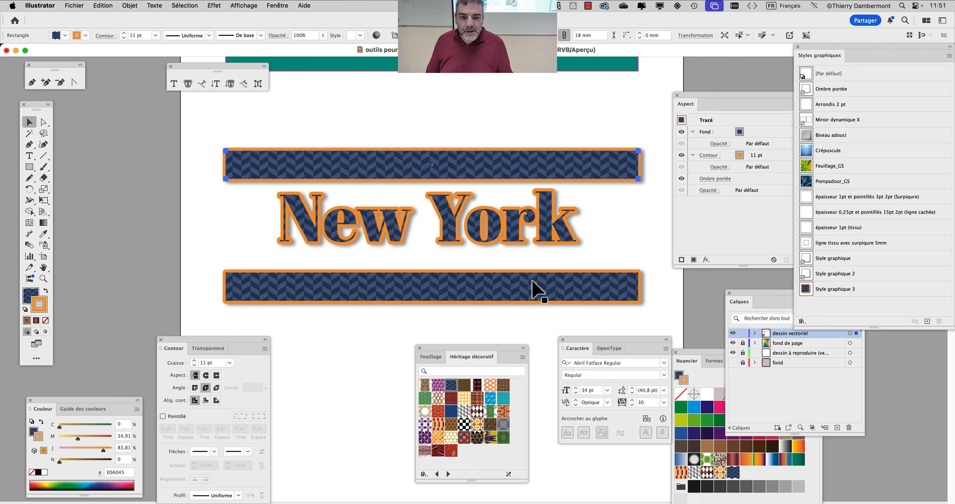
left_click_drag(533, 287, 534, 272)
left_click(528, 306)
left_click(436, 260, "alt+super")
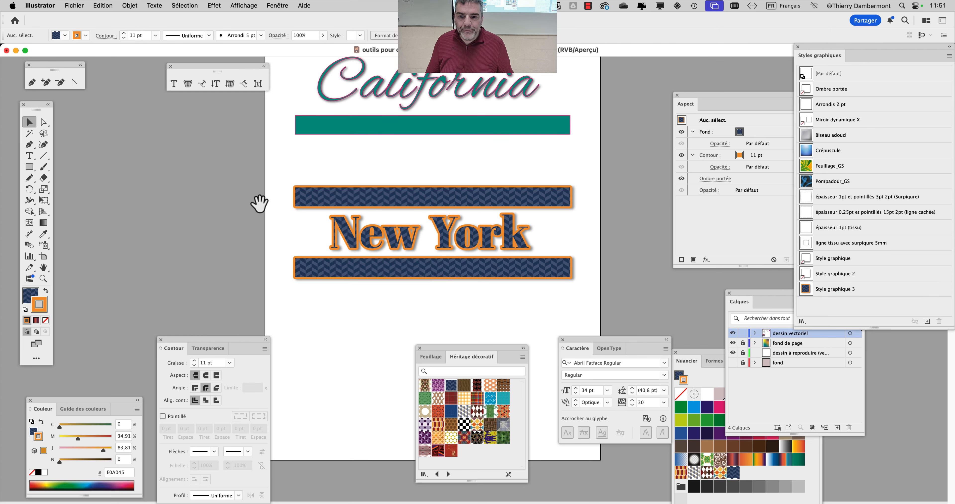
Save the document as a new version named "outils pour créer des moodboards graphiques -03.ai" in the vendredi matin folder
left_click_drag(260, 204, 214, 177)
left_click(73, 5)
left_click(91, 106)
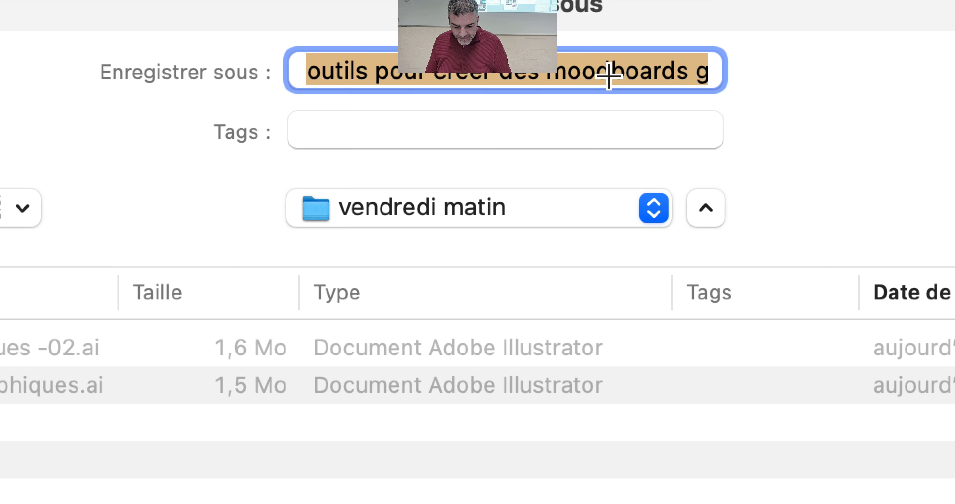
left_click(611, 75)
key("Down")
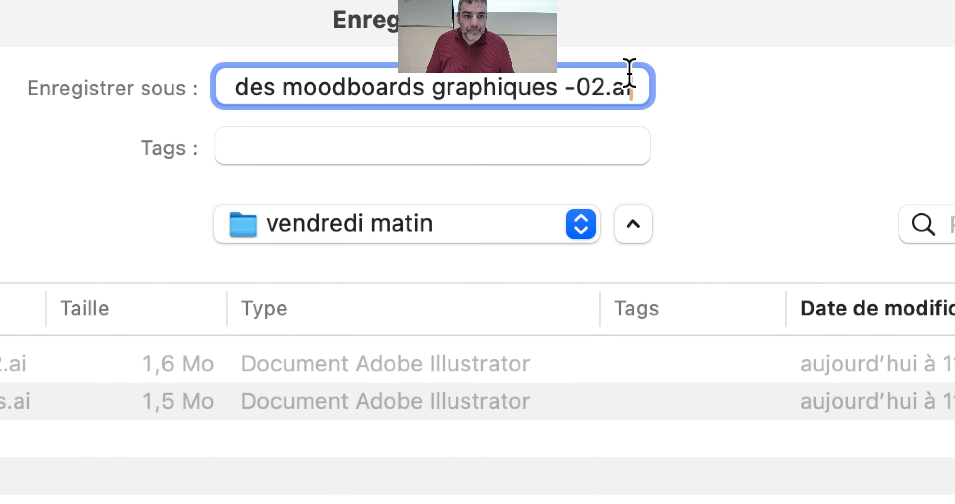
left_click_drag(678, 70, 667, 70)
type("3")
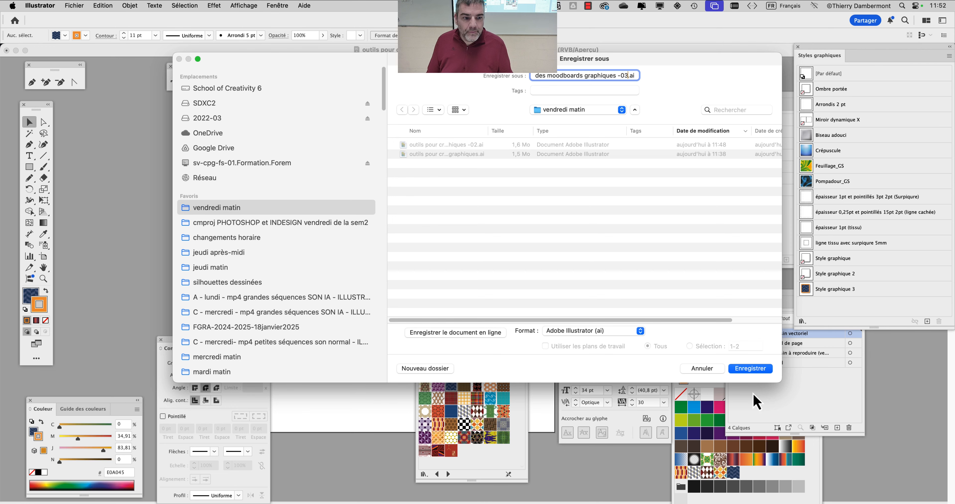
left_click(750, 368)
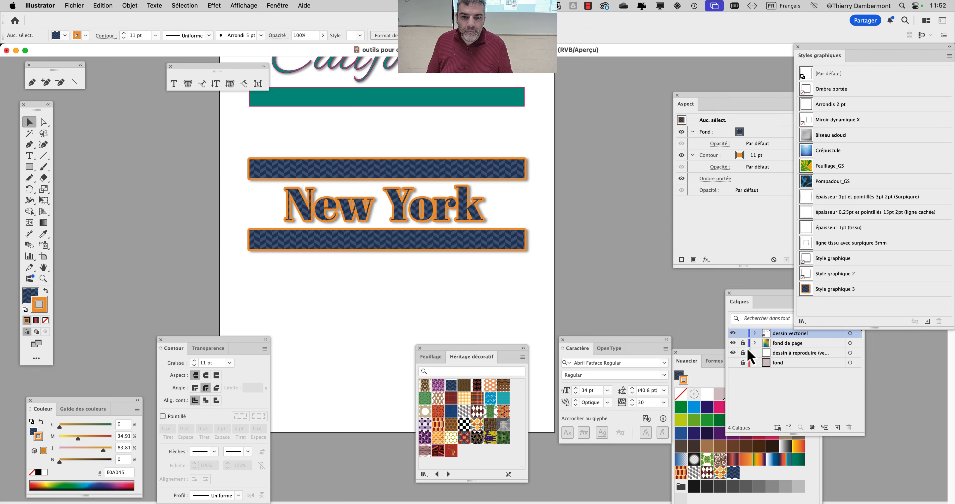
left_click(611, 366)
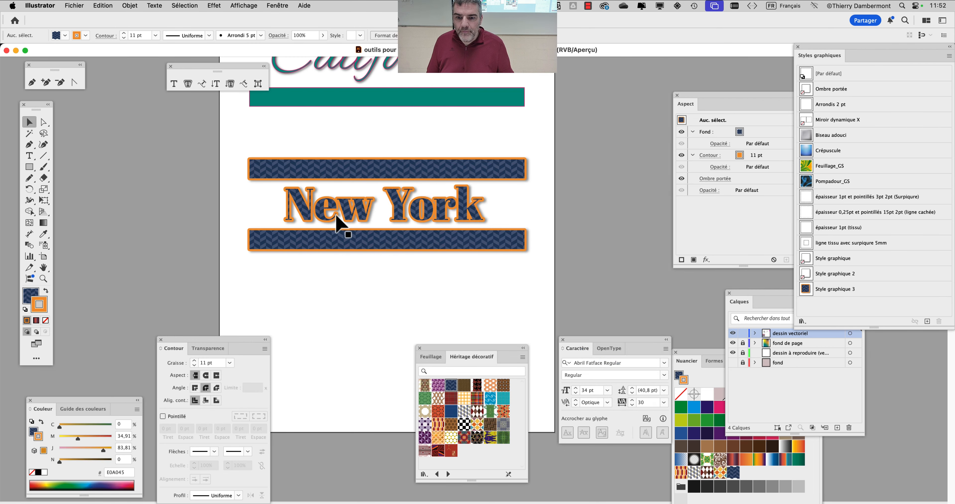
Set the New York text's tracking to 100 and deselect it
left_click(335, 215)
left_click_drag(592, 340, 569, 128)
left_click(609, 188)
left_click(609, 188)
left_click(610, 188)
left_click(609, 188)
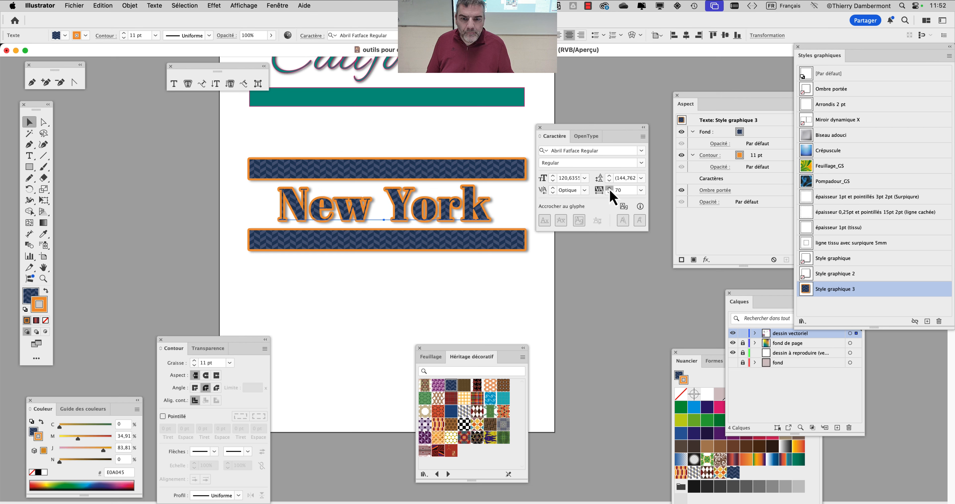
left_click(609, 188)
left_click(609, 187)
left_click(609, 188)
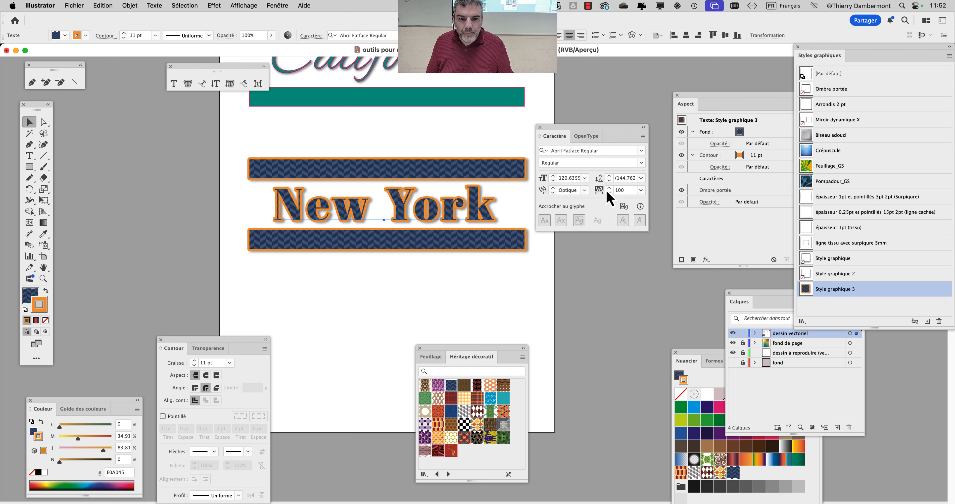
left_click(531, 279)
Save the document and move the Caractère panel clear of the artwork
left_click(65, 9)
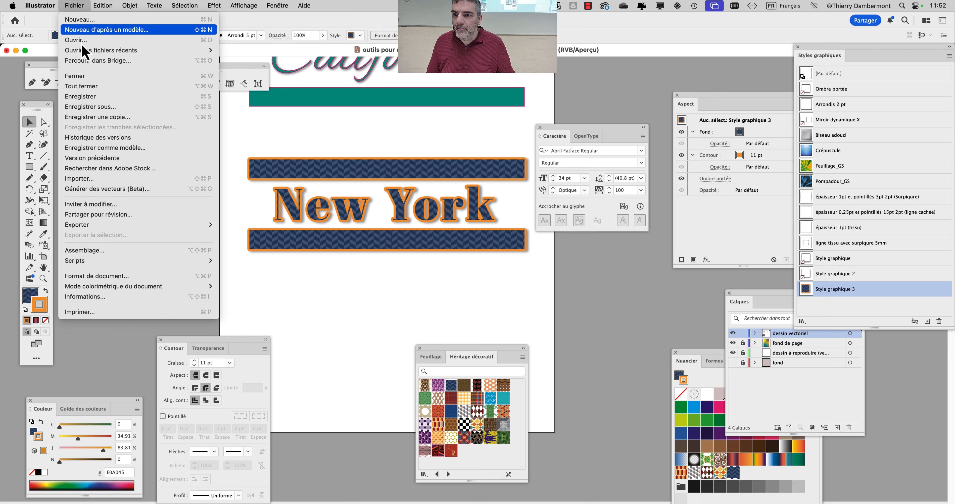
left_click(107, 92)
left_click_drag(554, 131, 608, 114)
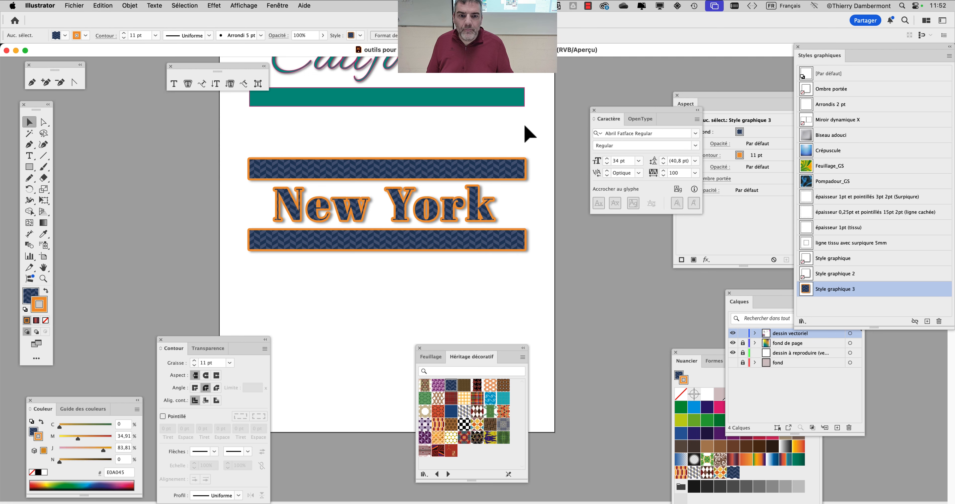
Select the New York text with both framing bars and, with object transformation off, scale only their patterns uniformly to 30% after previewing 200% and 50%
left_click_drag(273, 150, 380, 269)
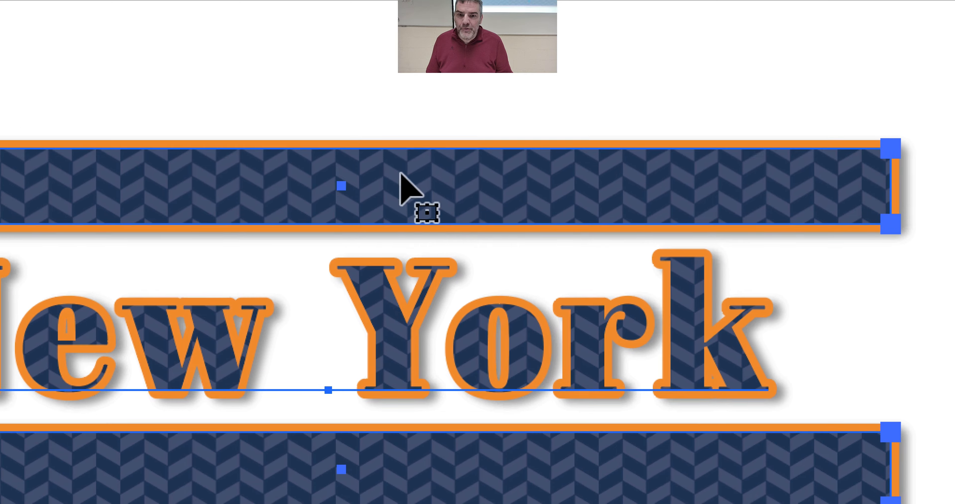
left_click(370, 144)
left_click_drag(344, 144, 456, 503)
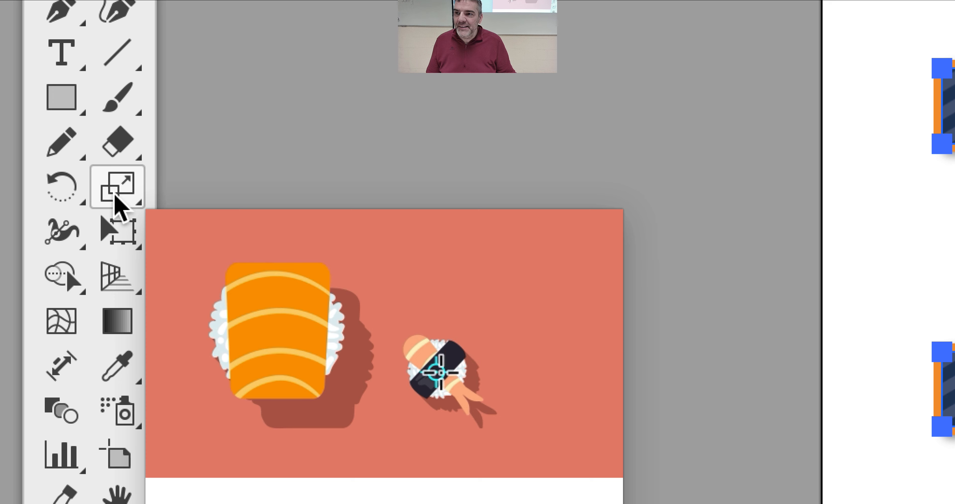
left_click(116, 196)
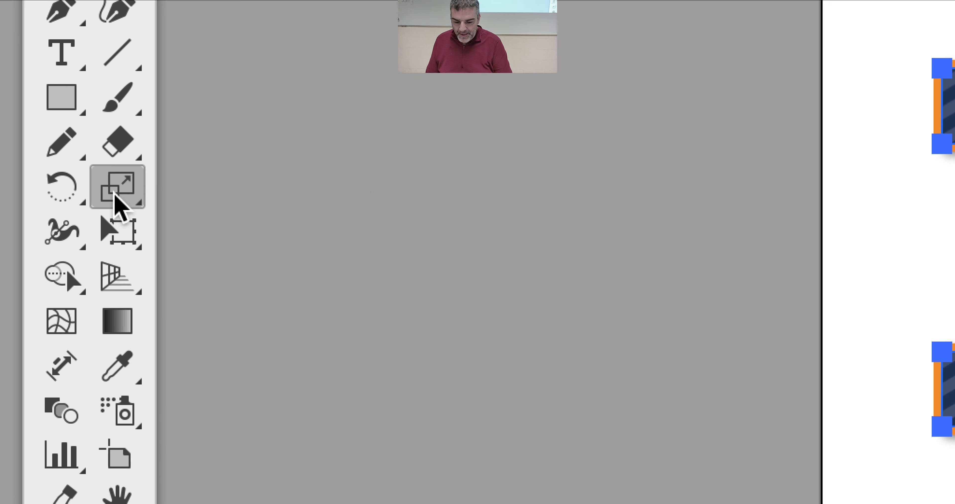
double_click(114, 192)
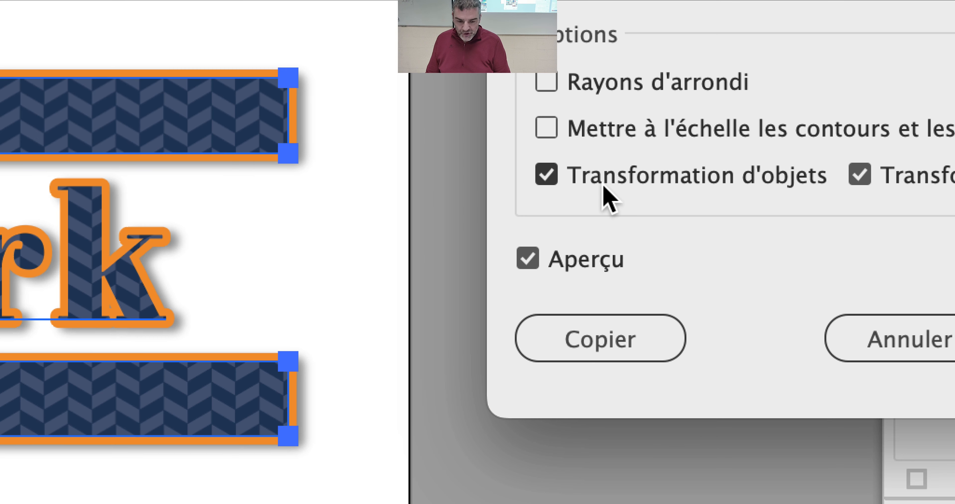
left_click(603, 185)
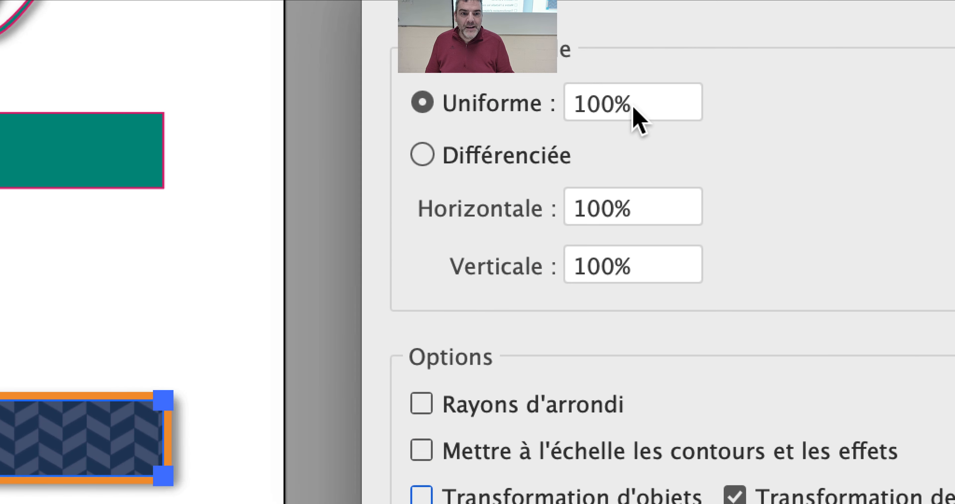
left_click_drag(634, 119, 558, 117)
type("200")
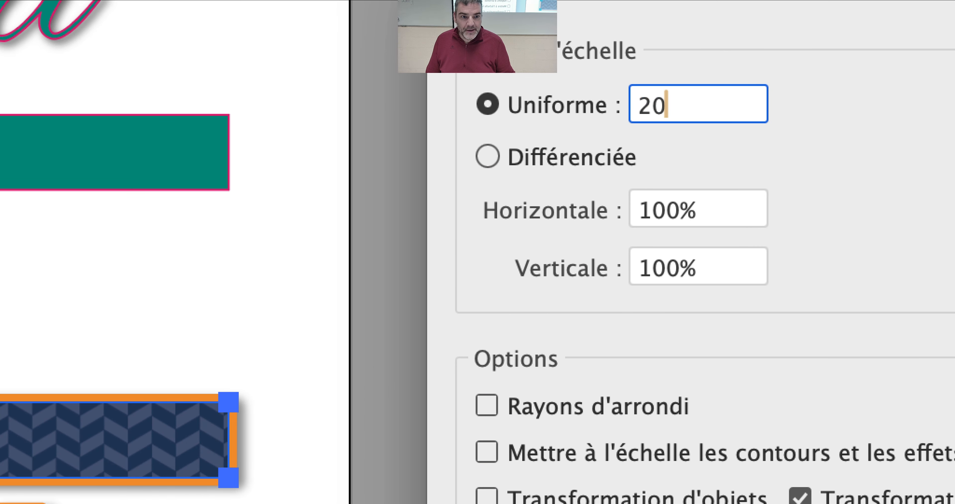
key("Tab")
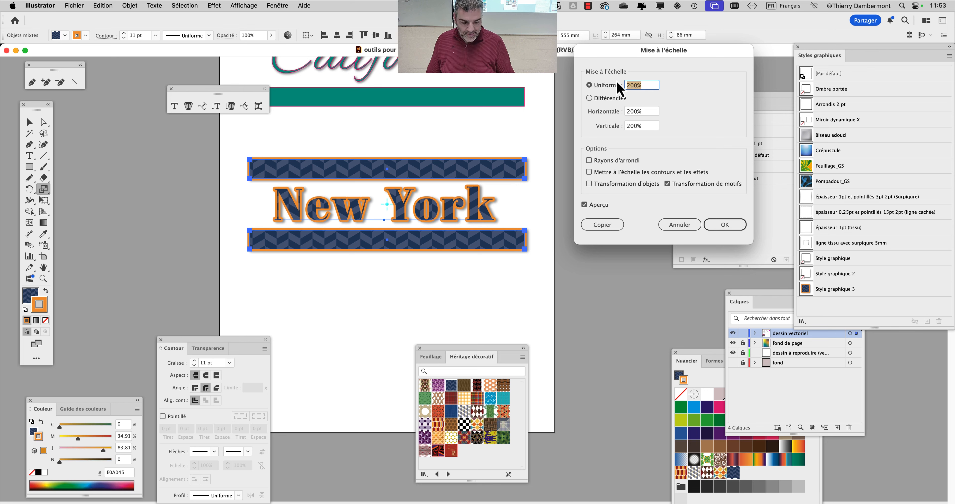
key("Tab")
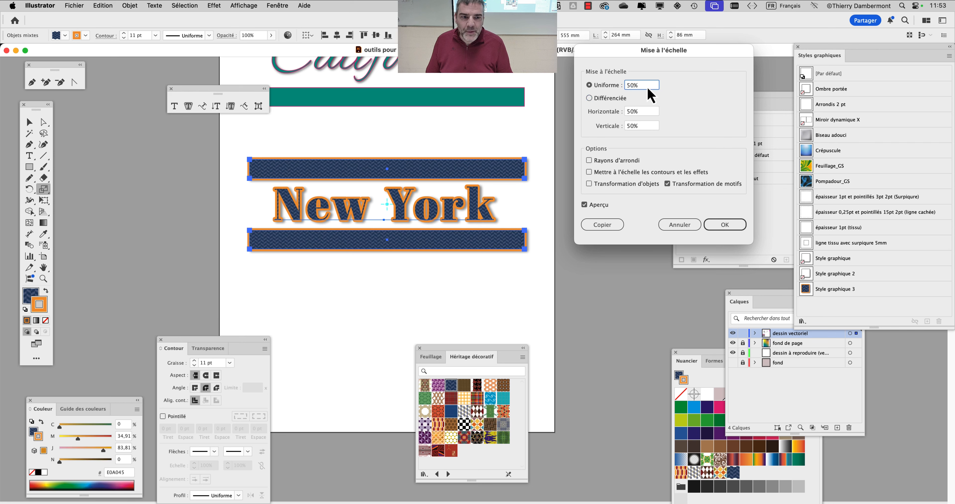
type("30")
key("Tab")
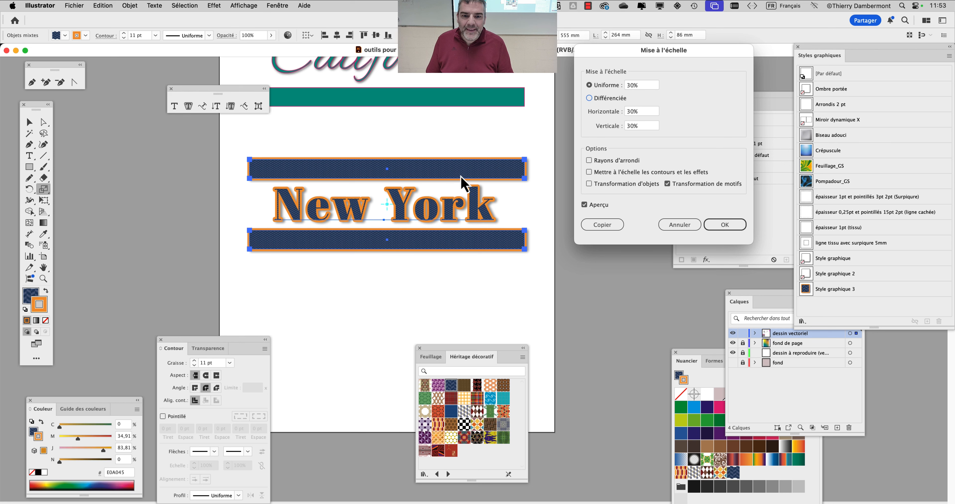
left_click(728, 227)
Preview 300% and apply a uniform 500% scale to only the patterns of the New York text and its bars
left_click(397, 205, "super")
left_click(397, 205, "super")
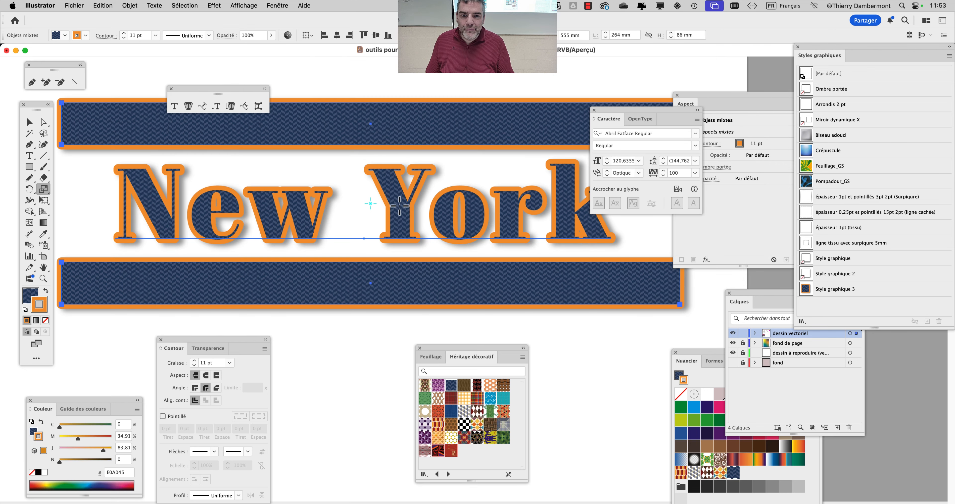
left_click_drag(282, 214, 153, 214)
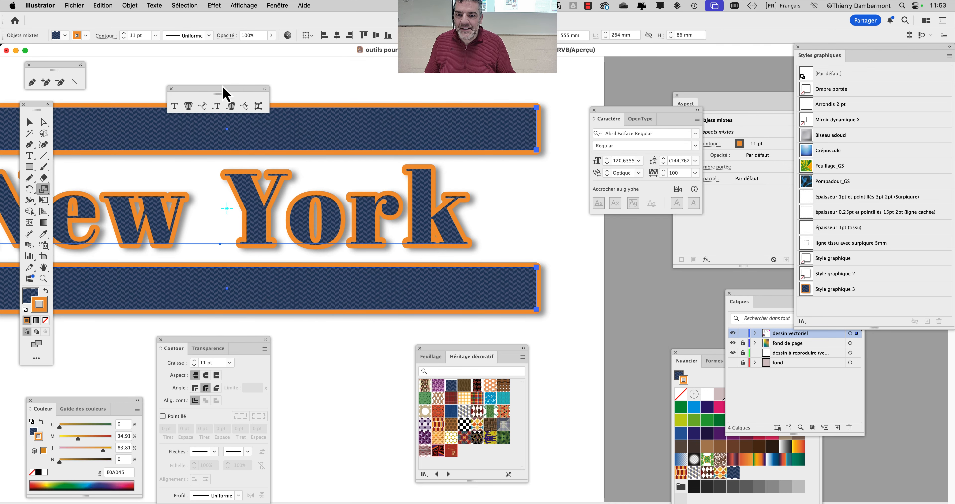
left_click_drag(224, 92, 165, 53)
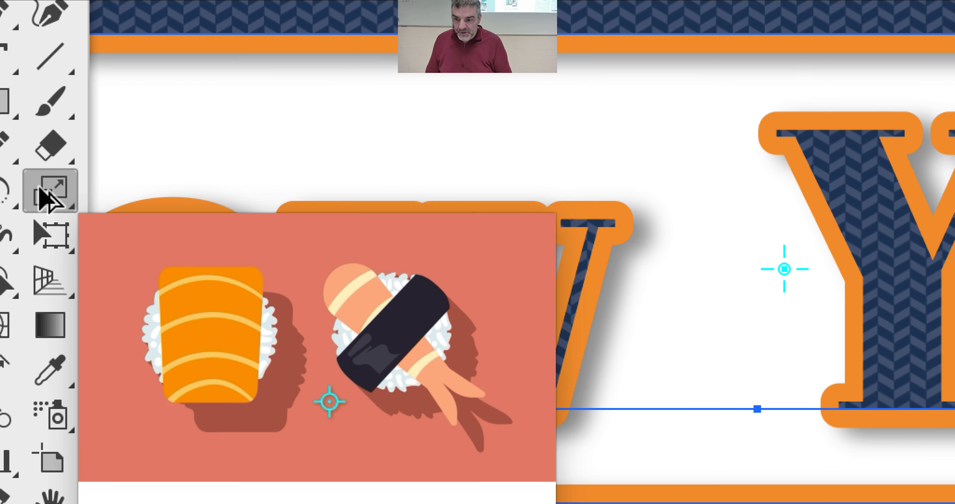
left_click(43, 189)
double_click(41, 187)
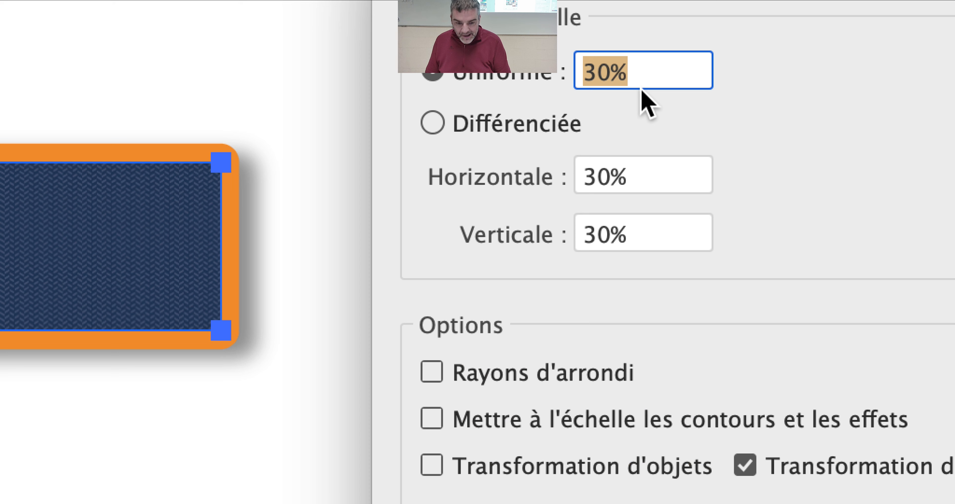
type("300")
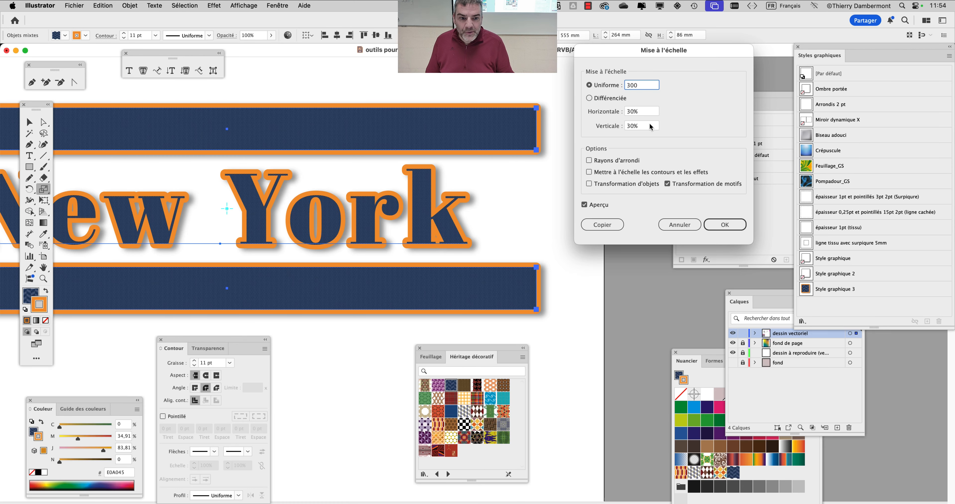
key("Tab")
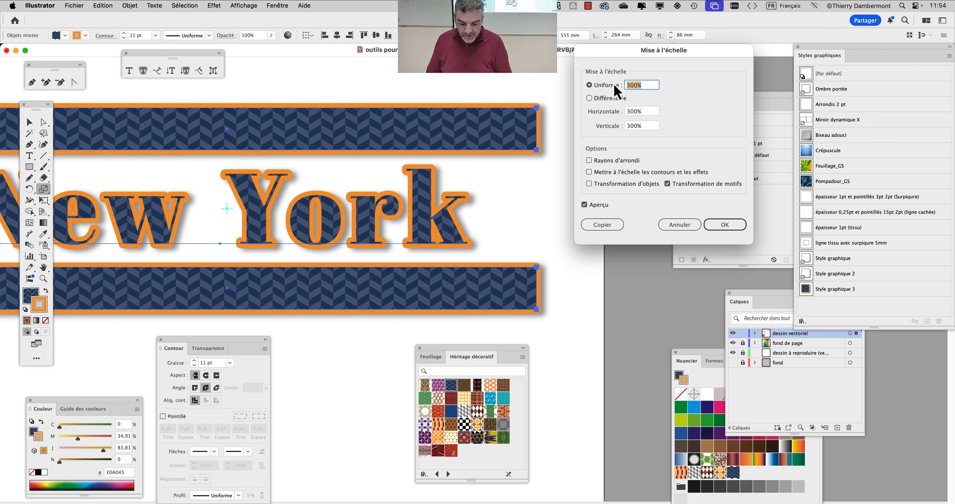
type("500")
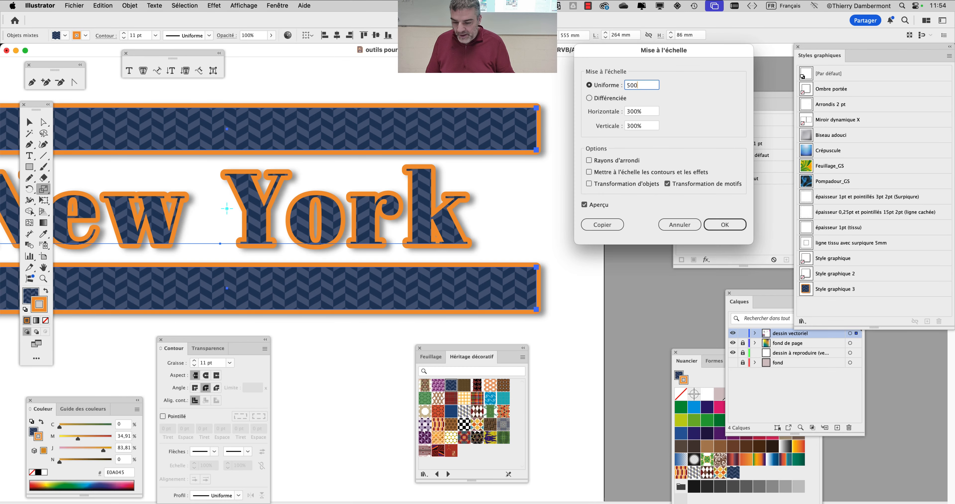
key("Tab")
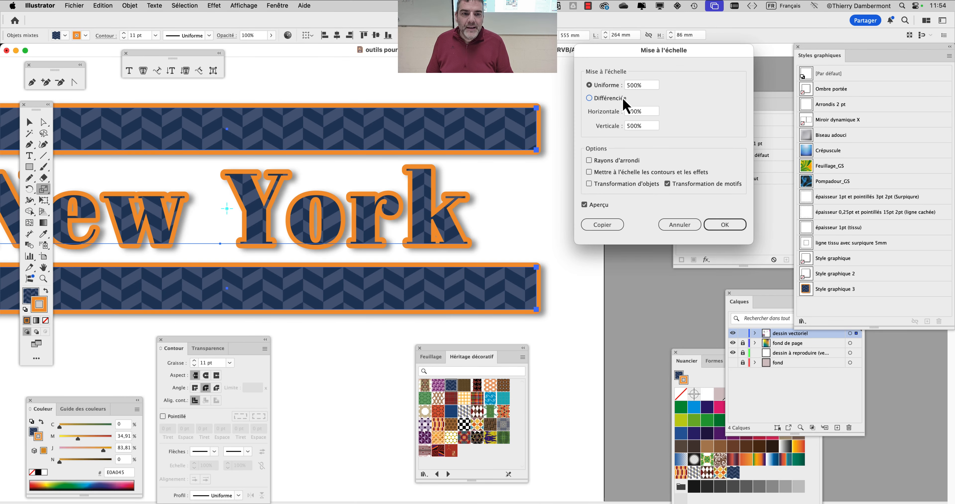
left_click(726, 224)
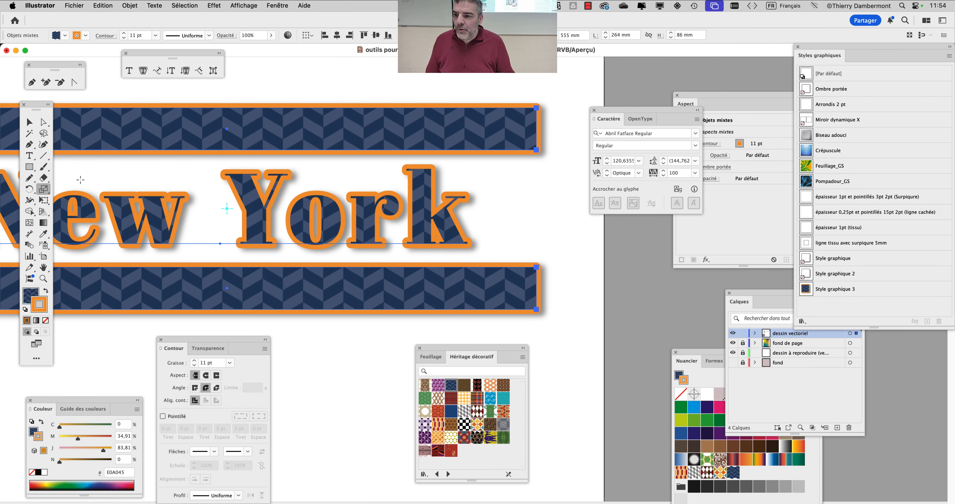
Try rotating only the patterns of the New York text and bars by 313°, and cancel the rotation
left_click(30, 191)
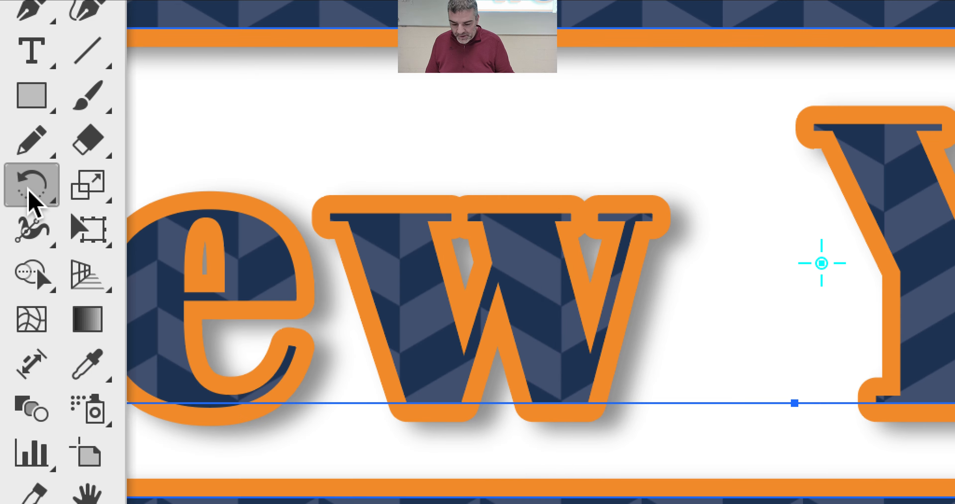
double_click(28, 189)
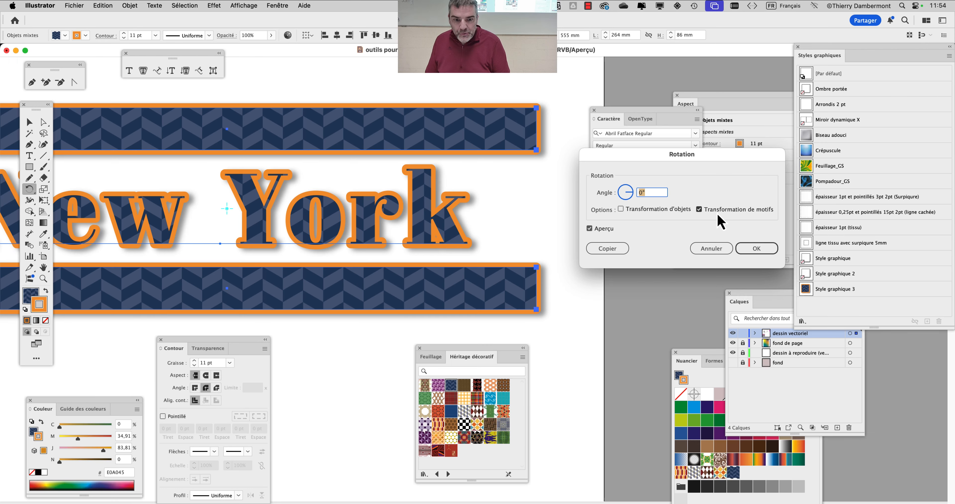
mouse_move(633, 195)
left_mouse_down()
mouse_move(625, 187)
mouse_move(632, 198)
left_mouse_up()
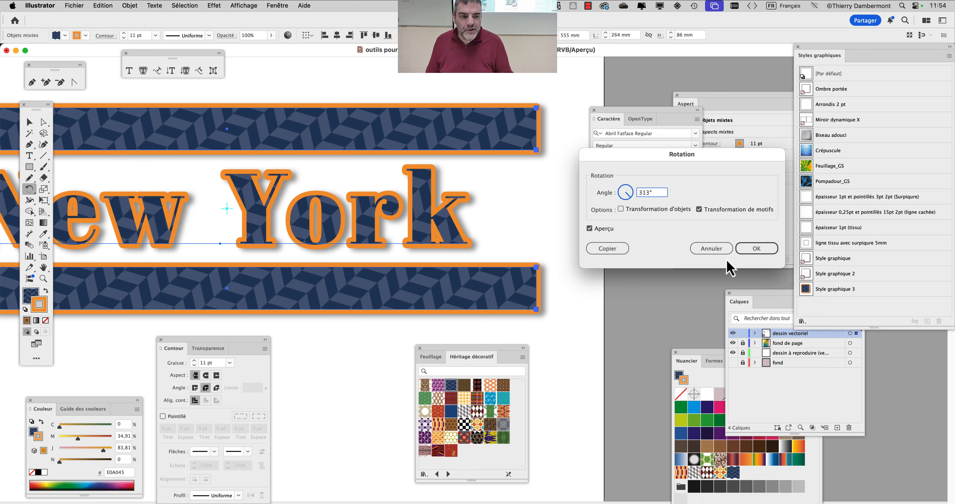
left_click(721, 251)
Deselect the New York text and its framing bars
left_click(413, 209, "alt+super")
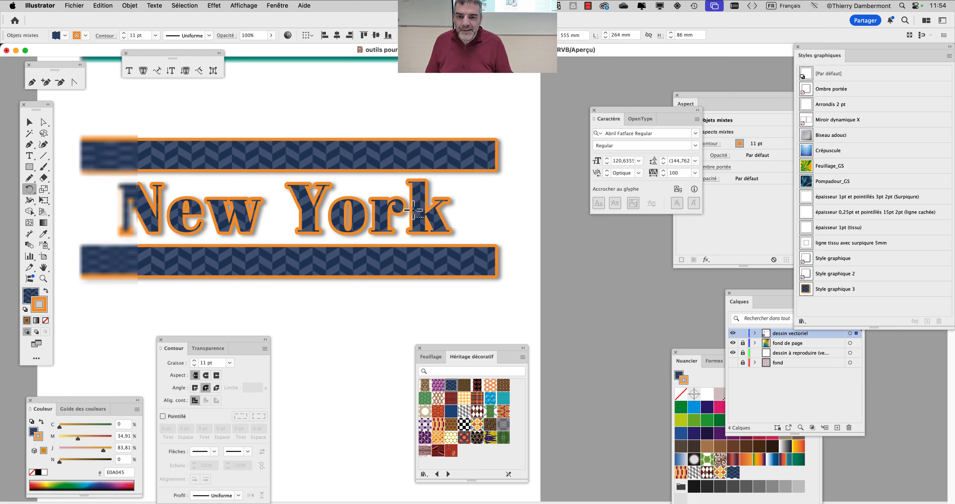
left_click(412, 209, "alt+super")
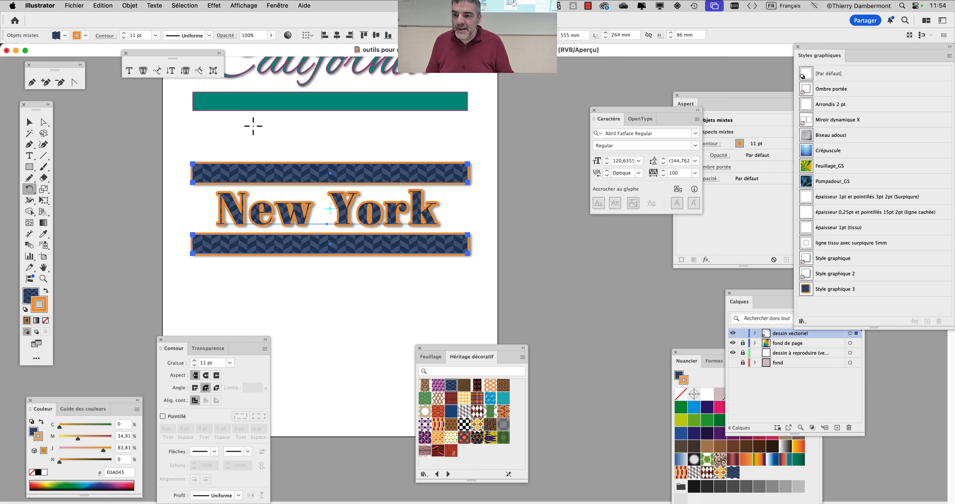
left_click(31, 123)
left_click(219, 136)
left_click(267, 192, "super")
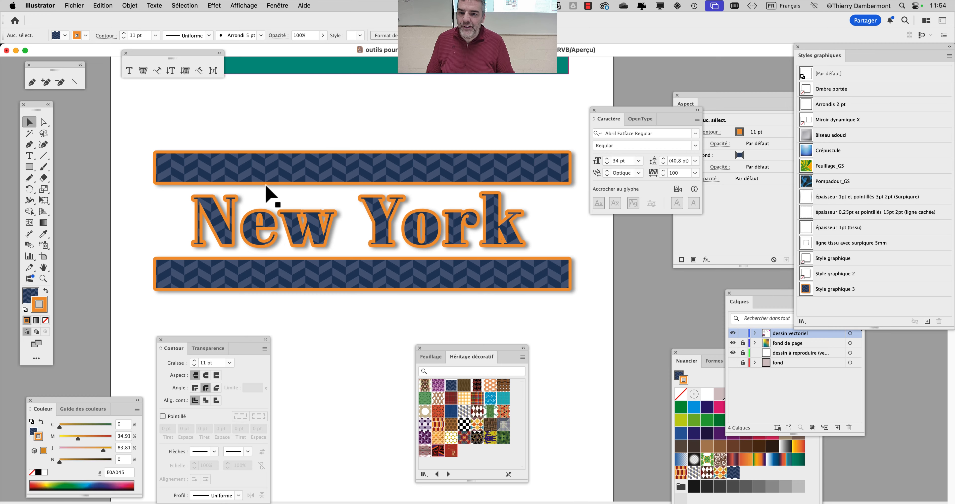
left_click_drag(266, 192, 229, 159)
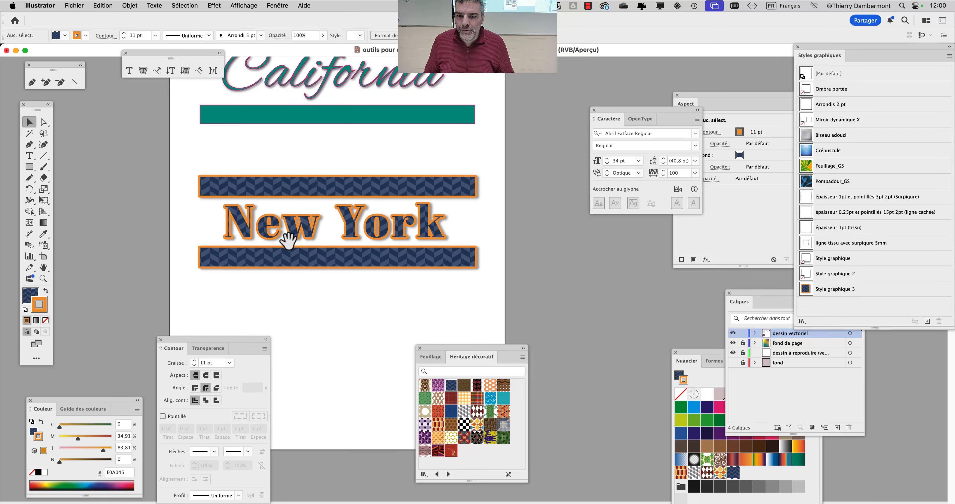
Draw a new, nearly square artboard in the empty area beside the California and New York artboard
key("super+minus")
key("super+minus")
left_click_drag(310, 203, 179, 195)
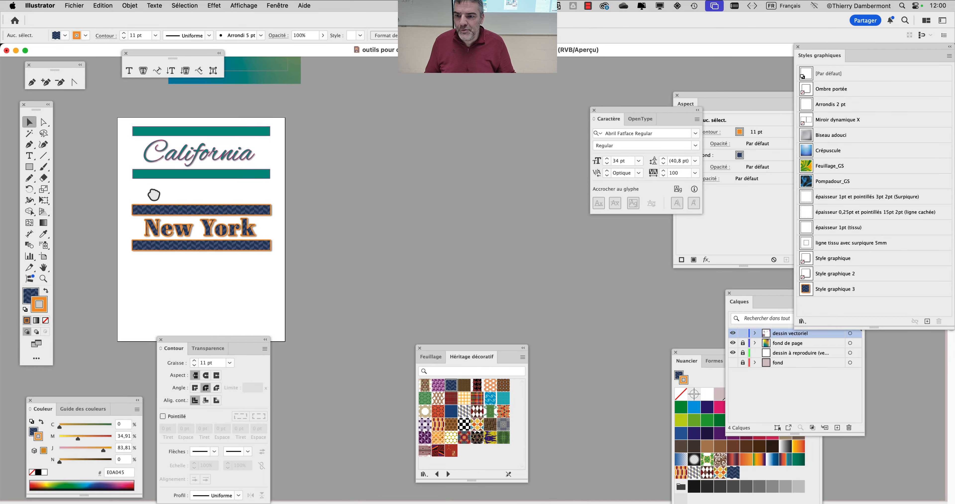
left_click(43, 256)
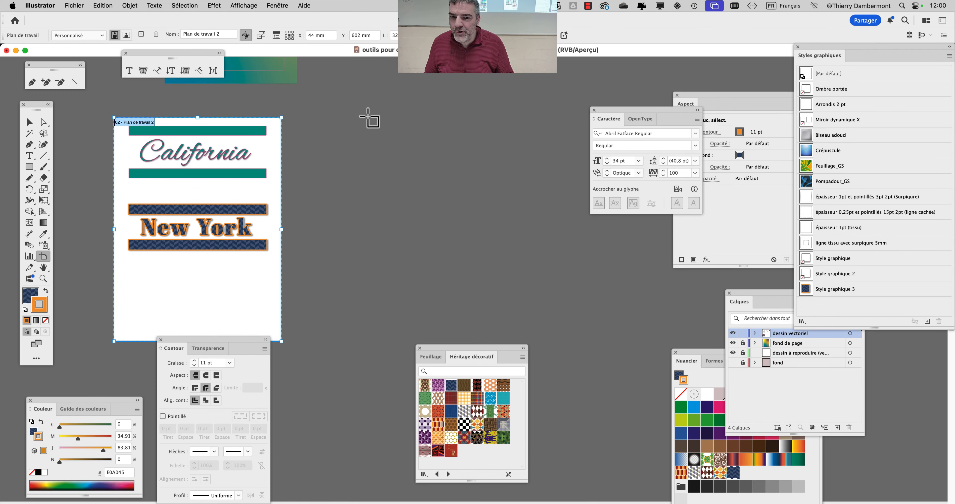
left_click_drag(347, 116, 566, 338)
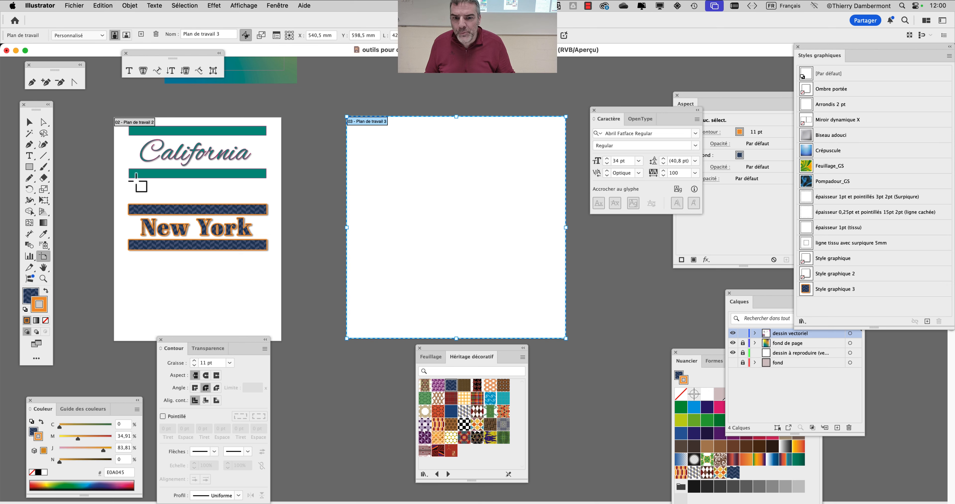
Copy the New York and California texts onto the new artboard, placing New York just above California
left_click(36, 124)
left_click(193, 235)
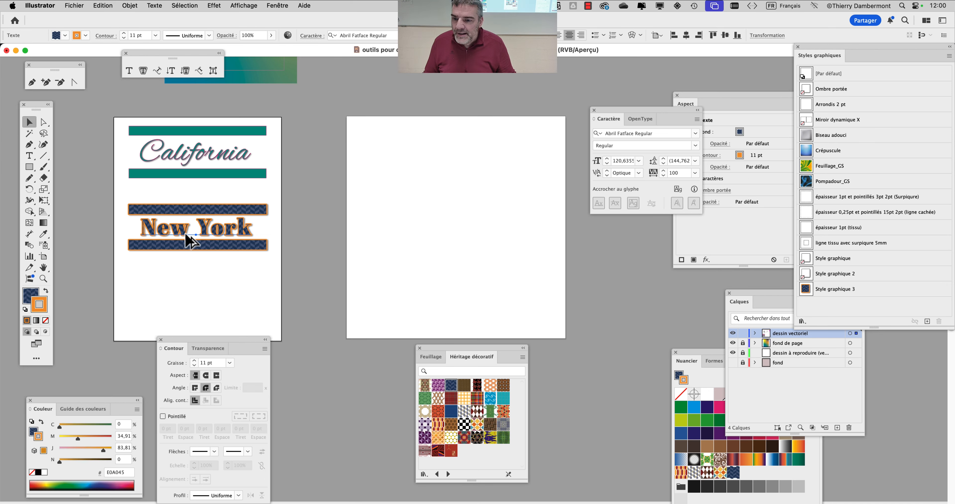
left_click_drag(190, 240, 451, 158, "alt")
left_click_drag(230, 167, 473, 264, "alt")
left_click_drag(454, 160, 449, 224)
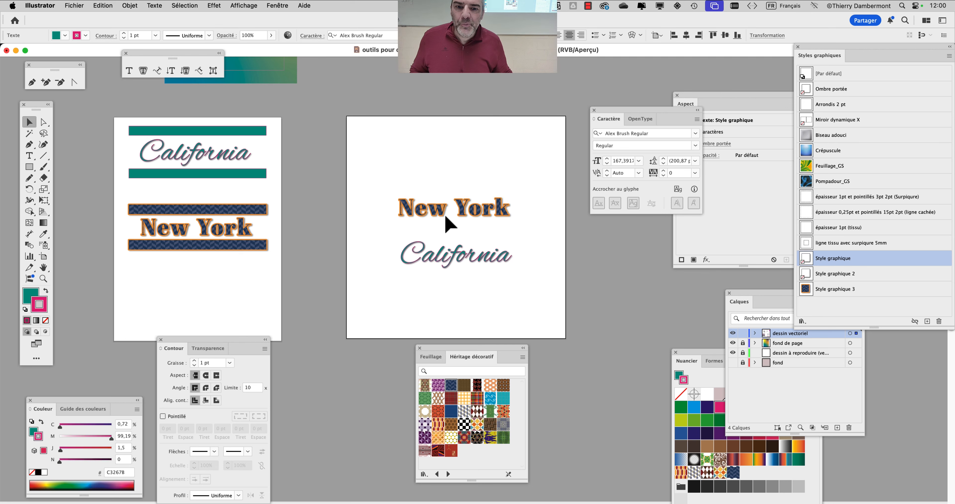
Strip the styling from the copied New York and California texts by reducing them to basic appearance and applying the [Par défaut] graphic style
scroll(475, 244, "up", 2)
left_click_drag(330, 202, 224, 158)
left_click_drag(138, 113, 335, 243)
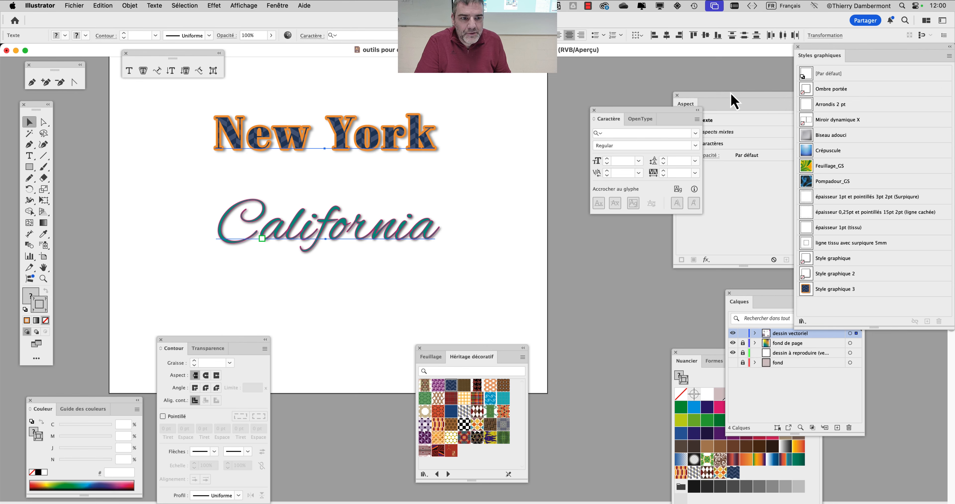
left_click_drag(734, 103, 519, 92)
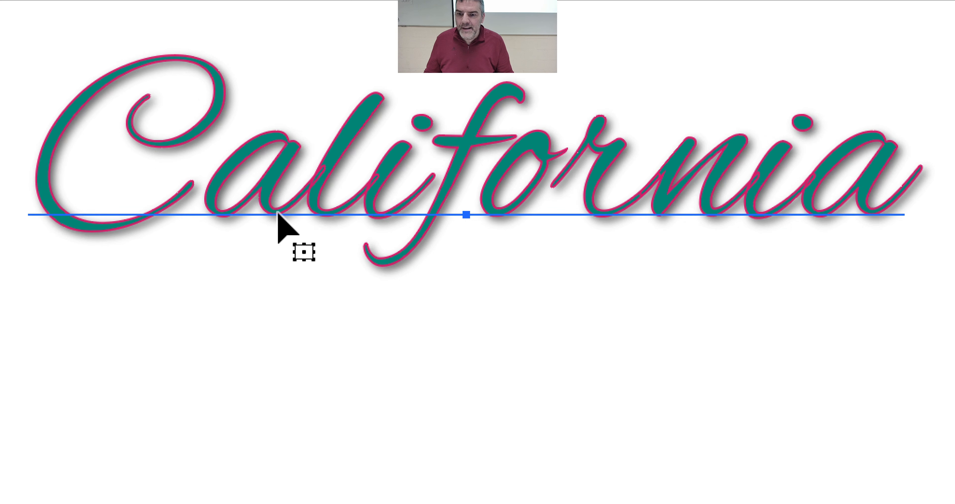
left_click(533, 100)
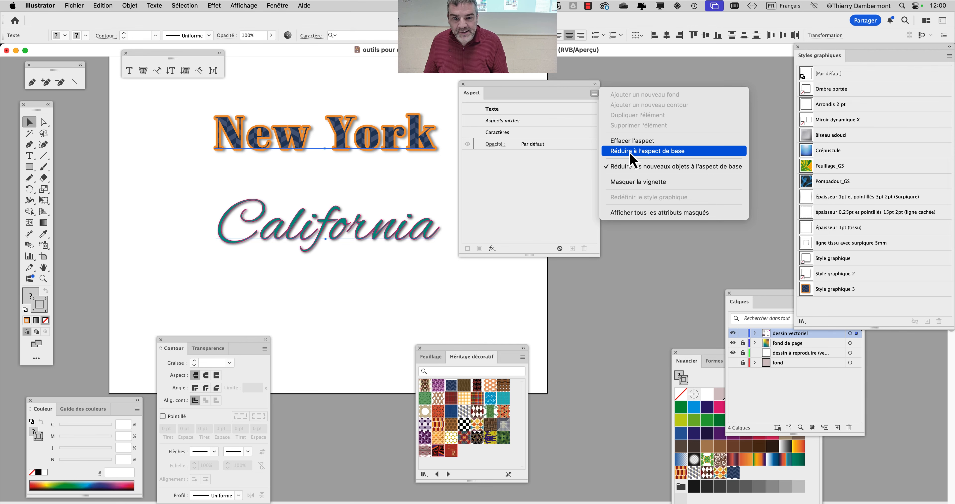
left_click(633, 151)
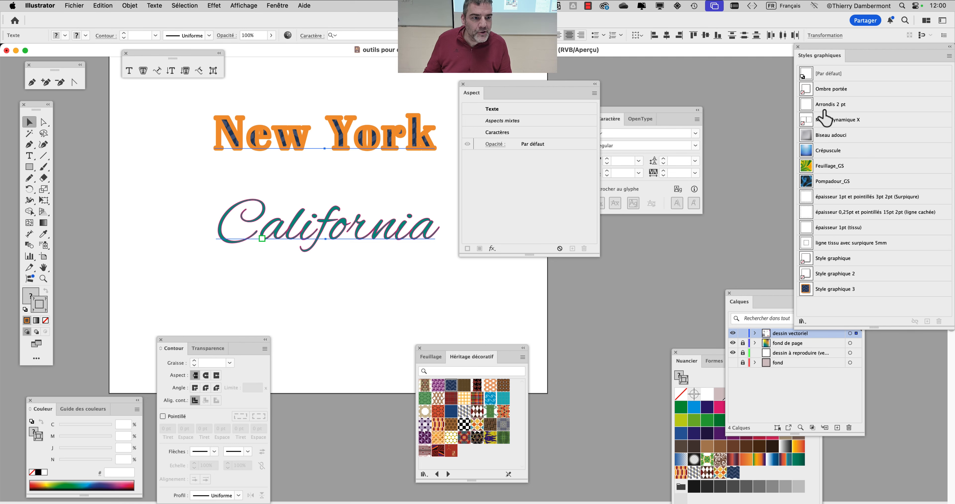
left_click(829, 74)
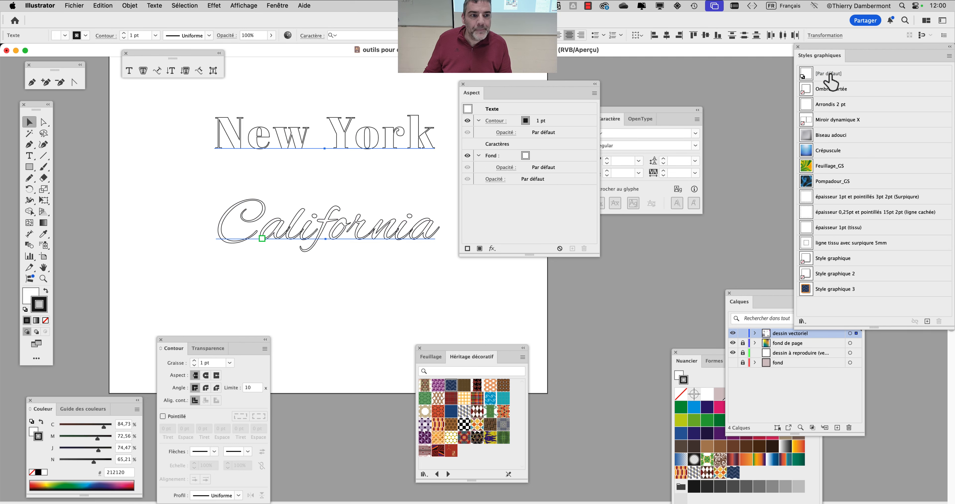
Clear the workspace around the New York and California texts by moving the graphic styles and appearance palettes away from them
left_click_drag(827, 60, 524, 78)
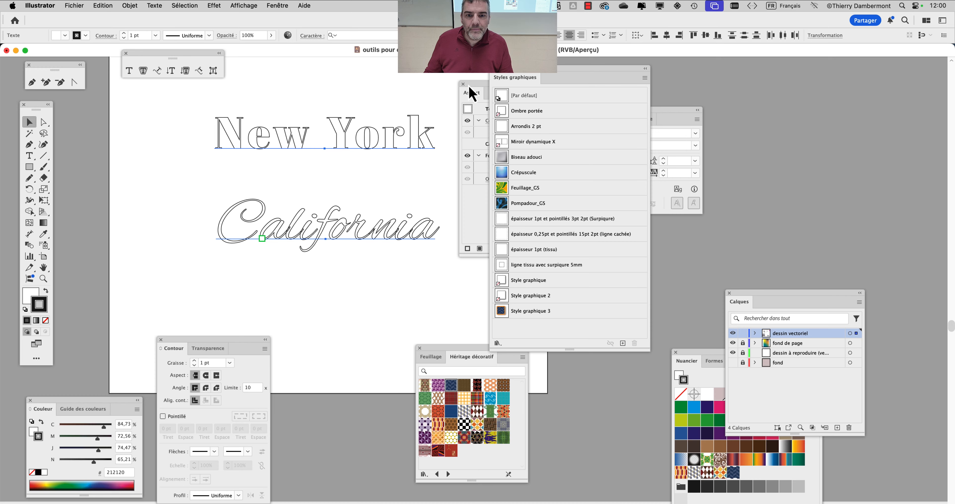
left_click_drag(473, 93, 816, 102)
left_click(519, 100)
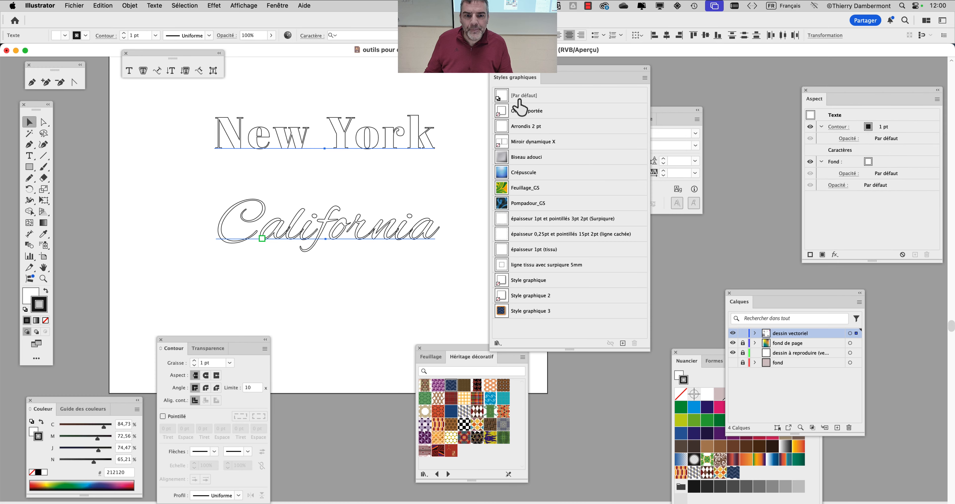
key("alt+super+8")
key("alt+super+8")
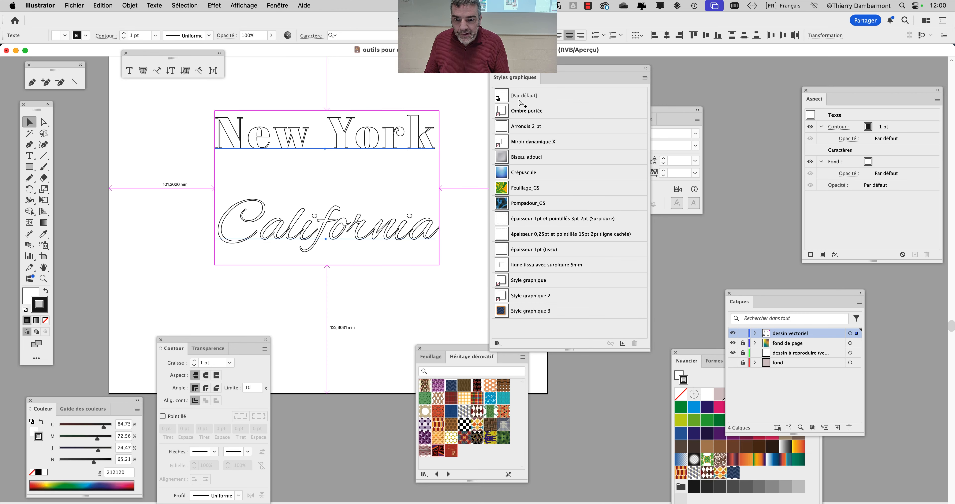
left_click_drag(518, 74, 691, 71)
scroll(253, 154, "up", 1)
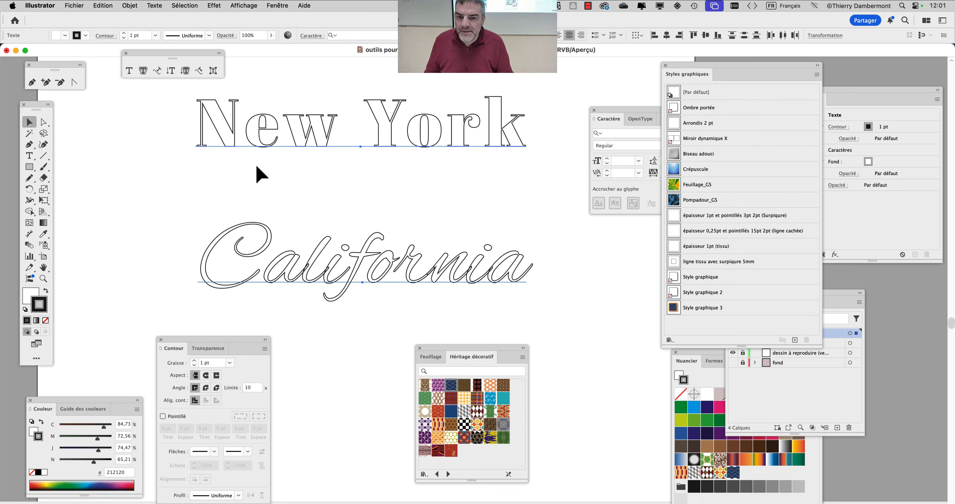
Select only the New York text and convert it to vector outlines (Vectoriser)
left_click_drag(309, 211, 258, 174)
scroll(294, 263, "down", 1)
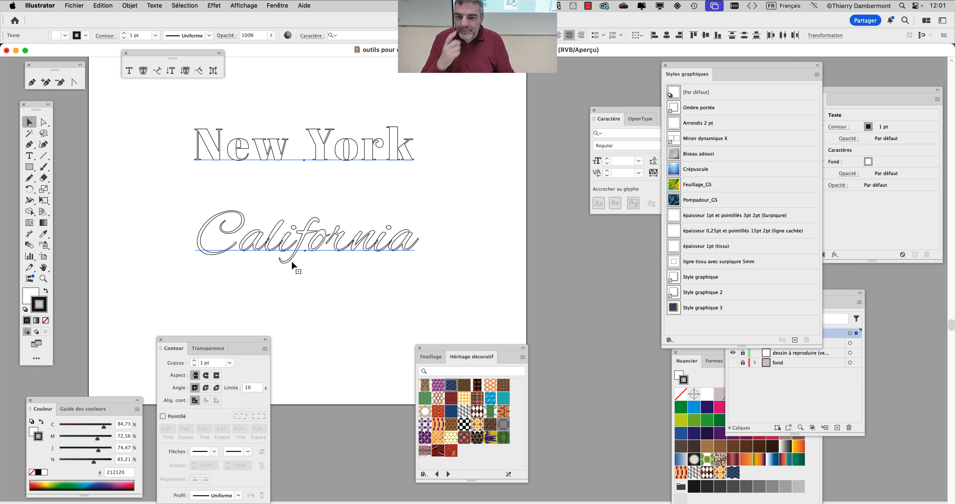
left_click(274, 159)
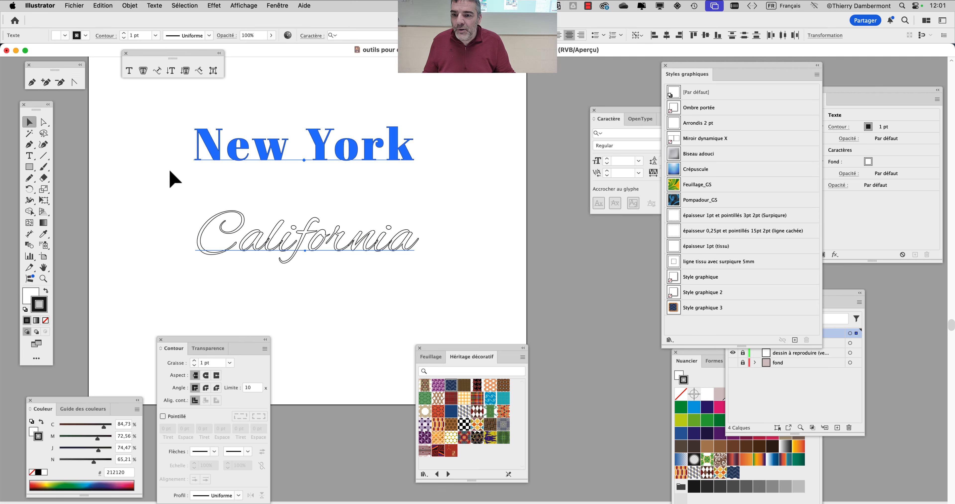
left_click(173, 179)
left_click(233, 171)
left_click(155, 5)
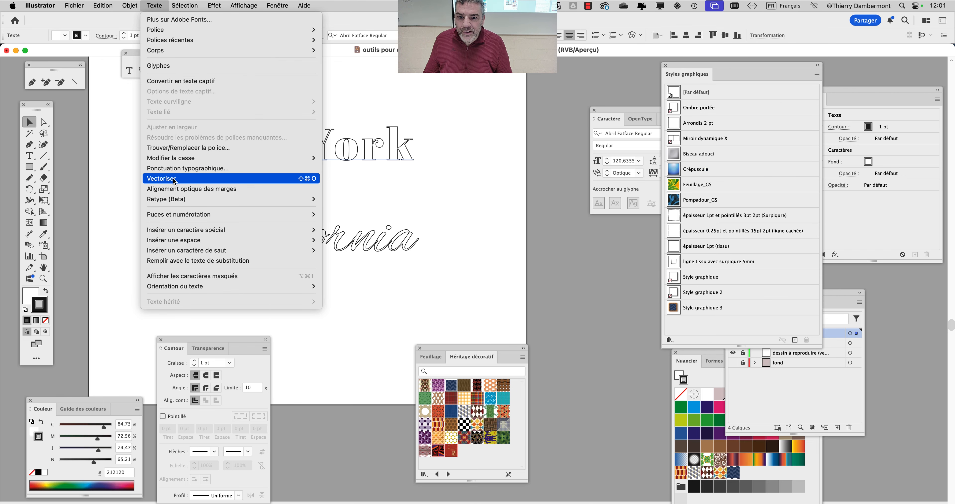
left_click(175, 179)
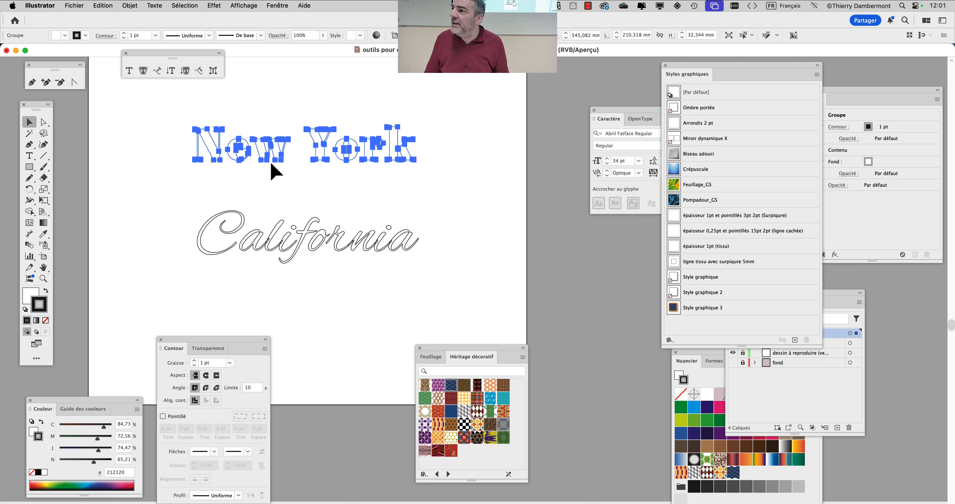
Stretch the k of New York by moving its upper anchor points upward and its base anchor points downward
key("super+plus")
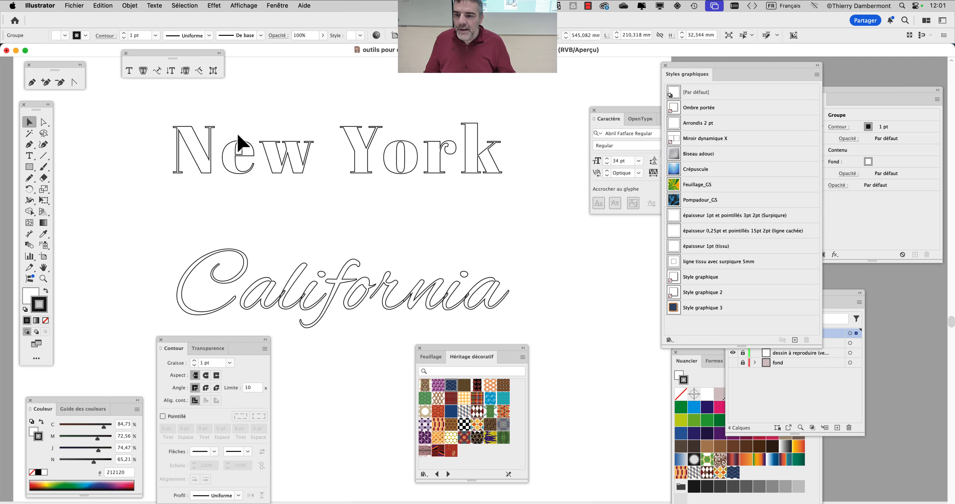
key("super+plus")
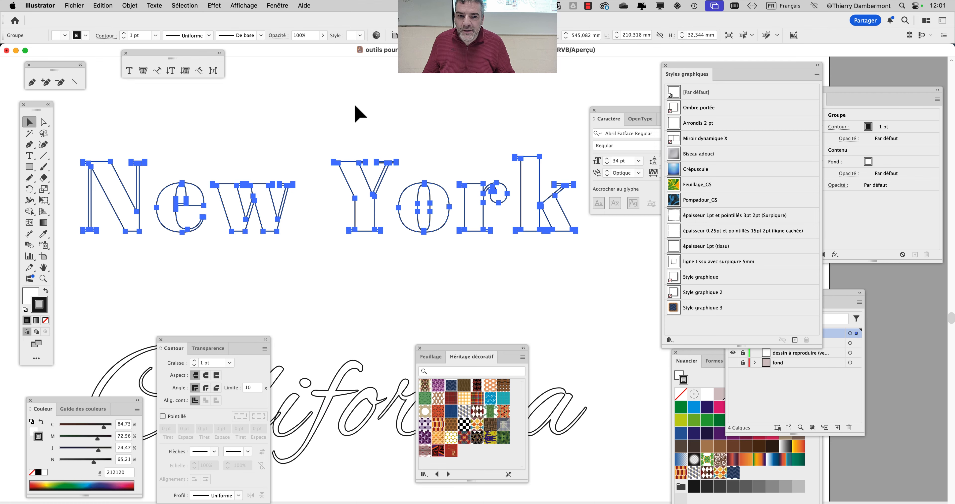
left_click(44, 123)
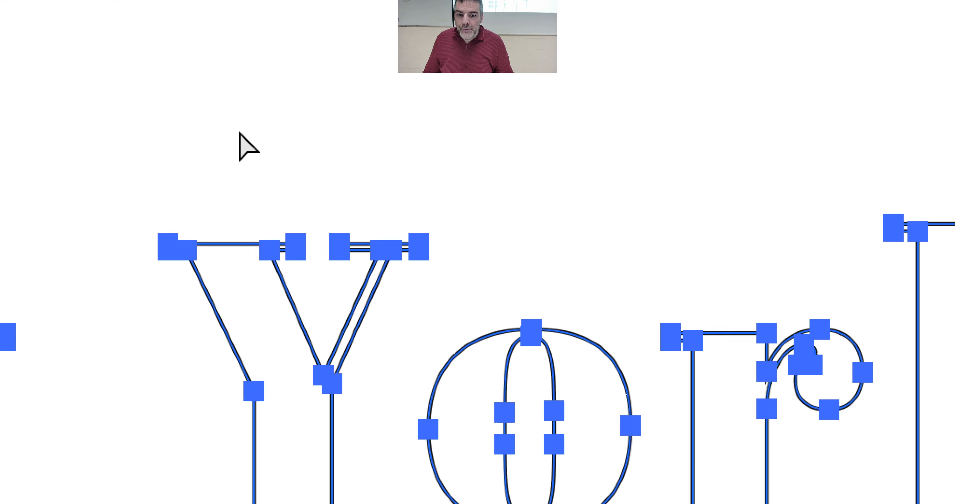
left_click(362, 132)
left_click_drag(362, 132, 542, 282)
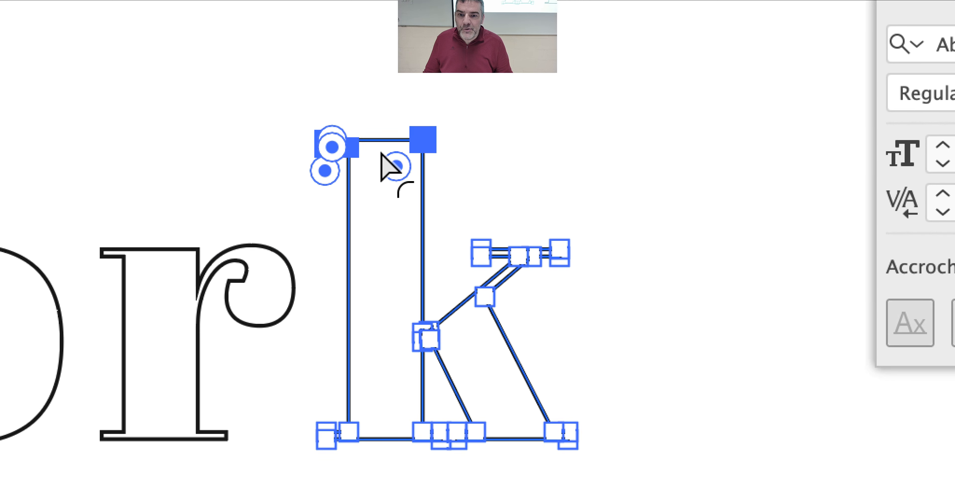
left_click_drag(463, 221, 472, 0)
left_click_drag(384, 102, 384, 94)
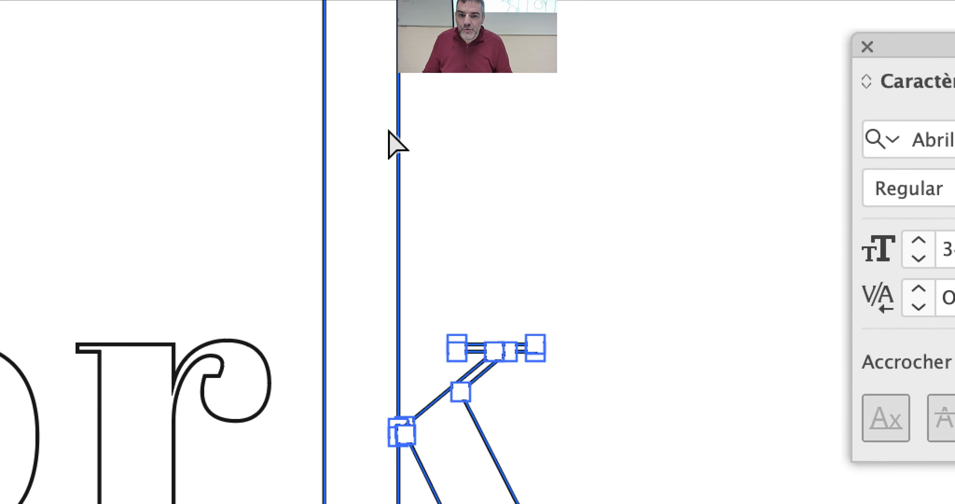
left_click(416, 232)
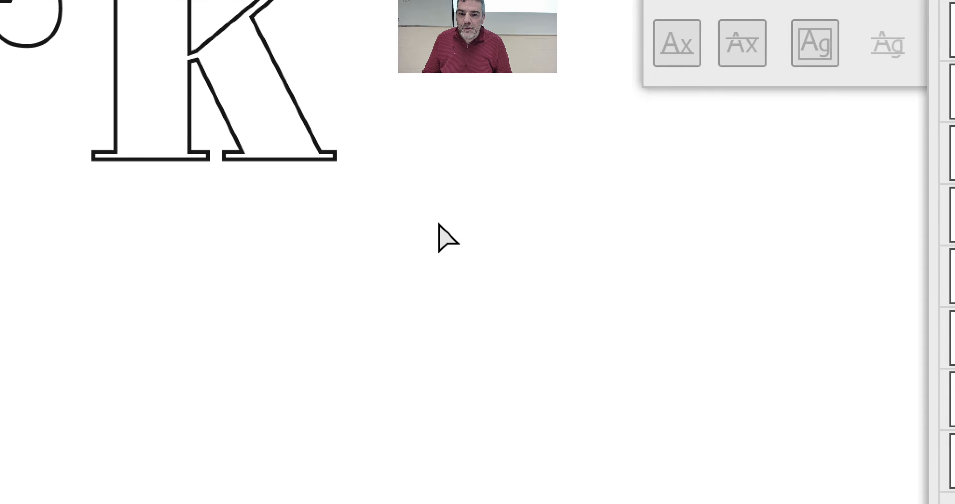
left_click_drag(506, 183, 163, 75)
left_click_drag(384, 202, 393, 388)
left_click(247, 283)
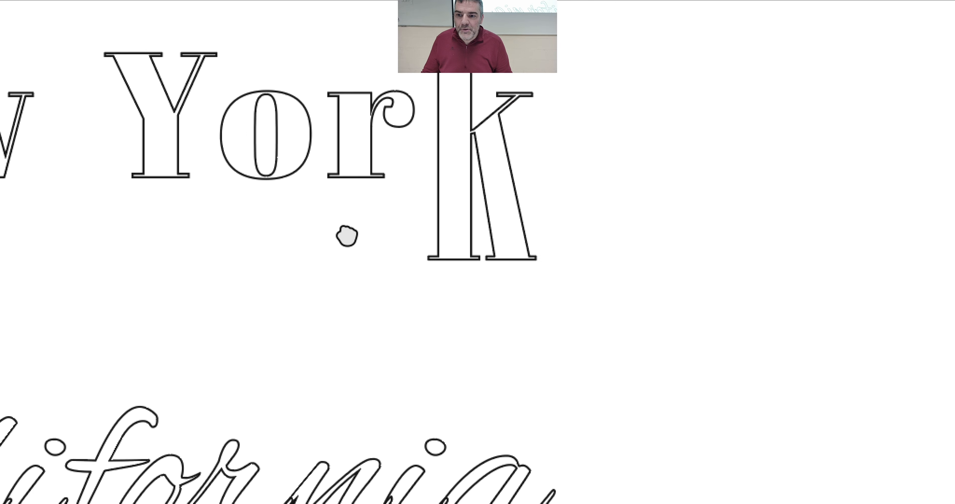
left_click_drag(139, 96, 270, 126)
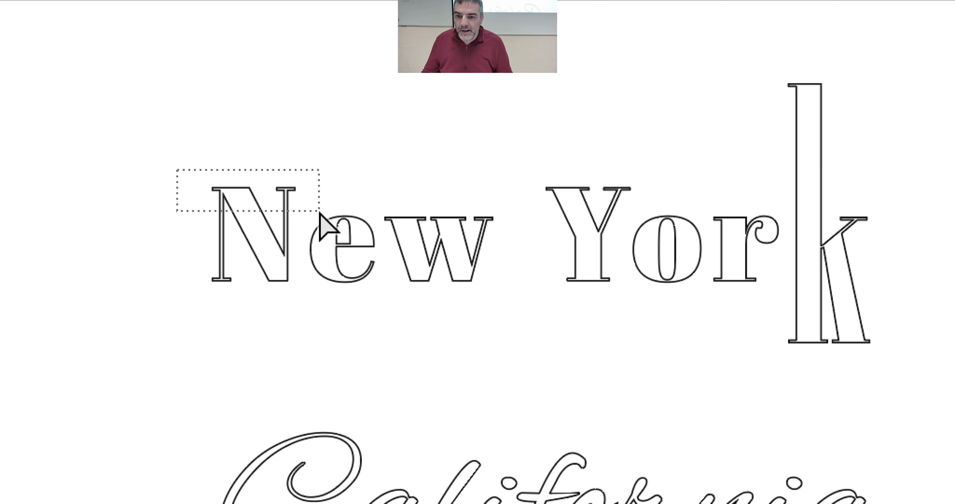
left_click_drag(314, 208, 310, 67)
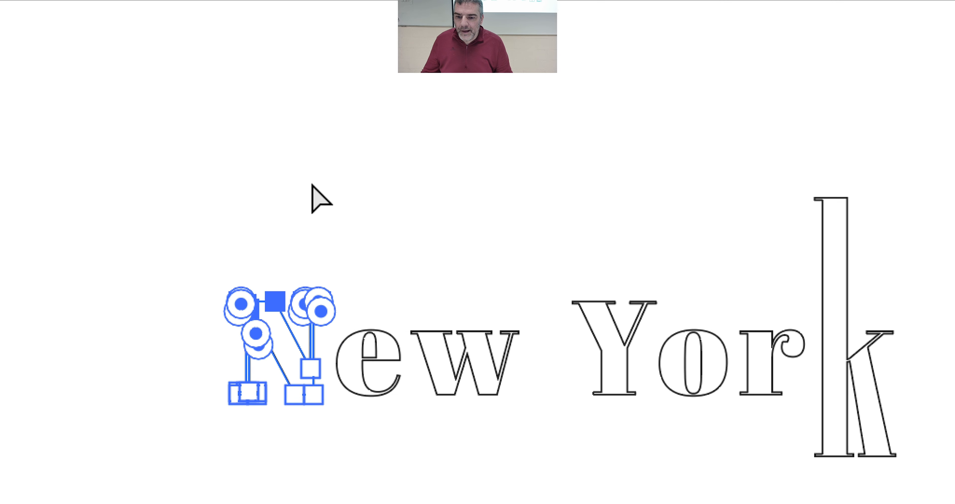
left_click(212, 152)
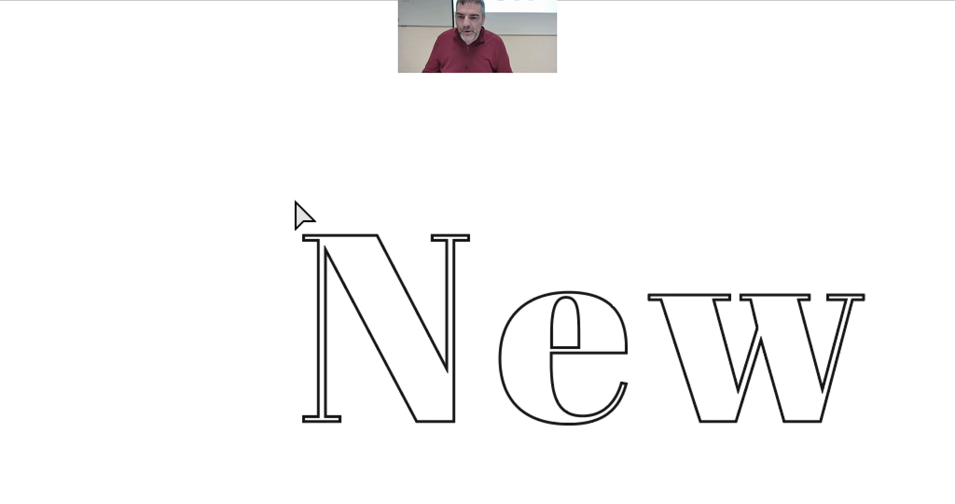
Stretch the N of New York by moving its upper anchor points upward and its lower anchor points downward
left_click_drag(286, 209, 413, 269)
left_click_drag(336, 218, 336, 218)
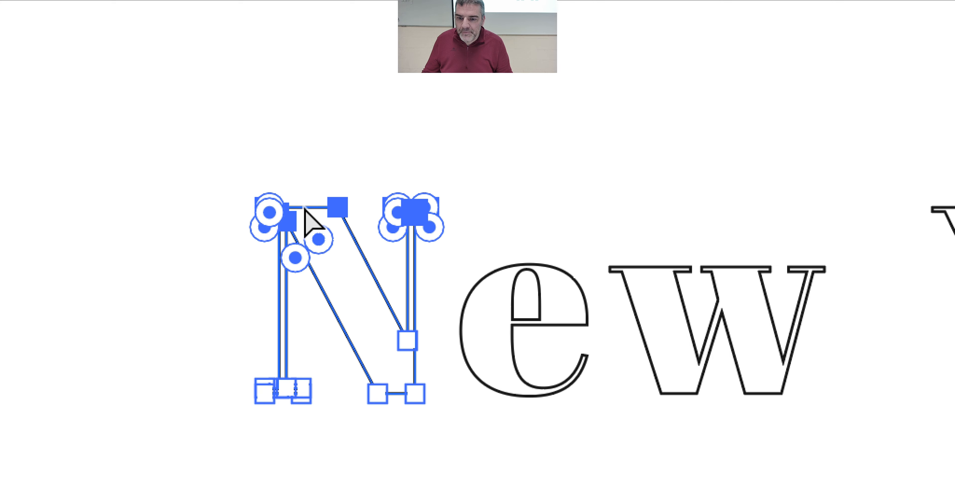
left_click_drag(177, 170, 192, 0)
left_click_drag(260, 227, 342, 270)
left_click_drag(233, 154, 414, 251)
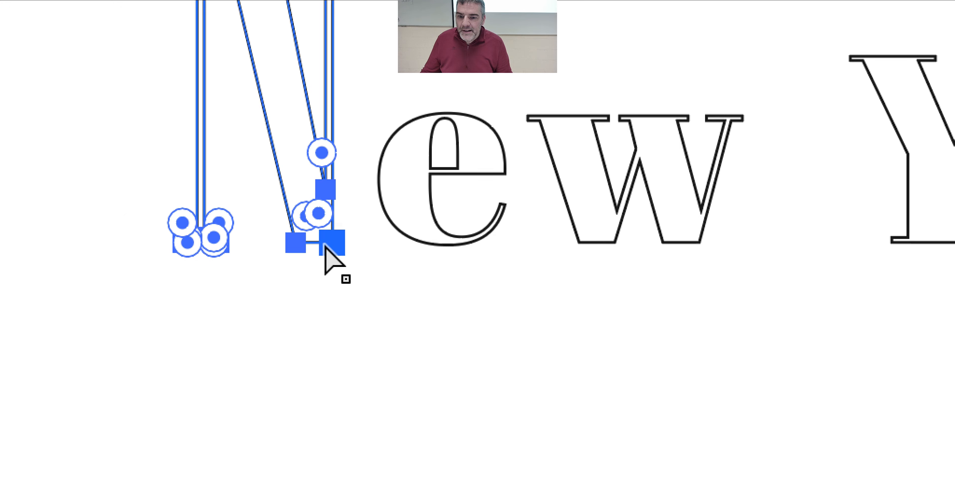
left_click_drag(317, 243, 312, 354)
left_click(493, 349)
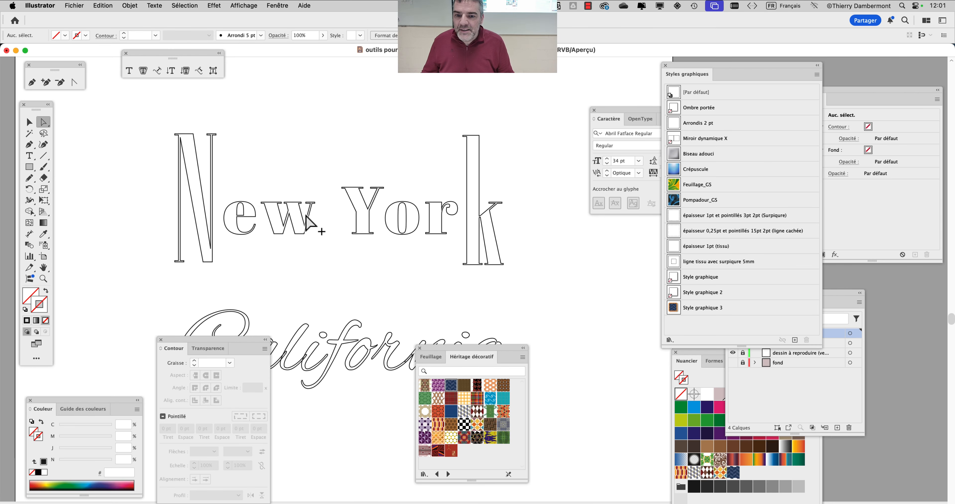
Give the whole vectorized New York lettering a black fill and no stroke
scroll(308, 218, "down", 1)
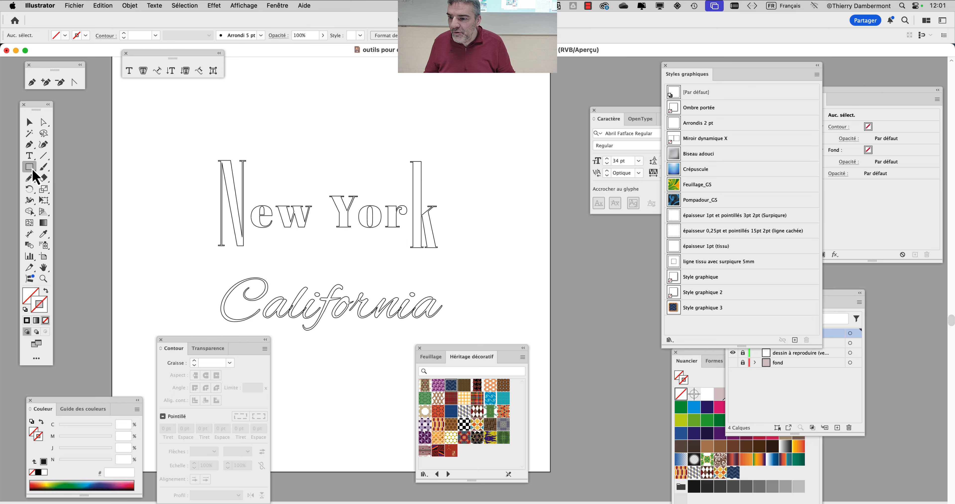
left_click_drag(30, 167, 73, 195)
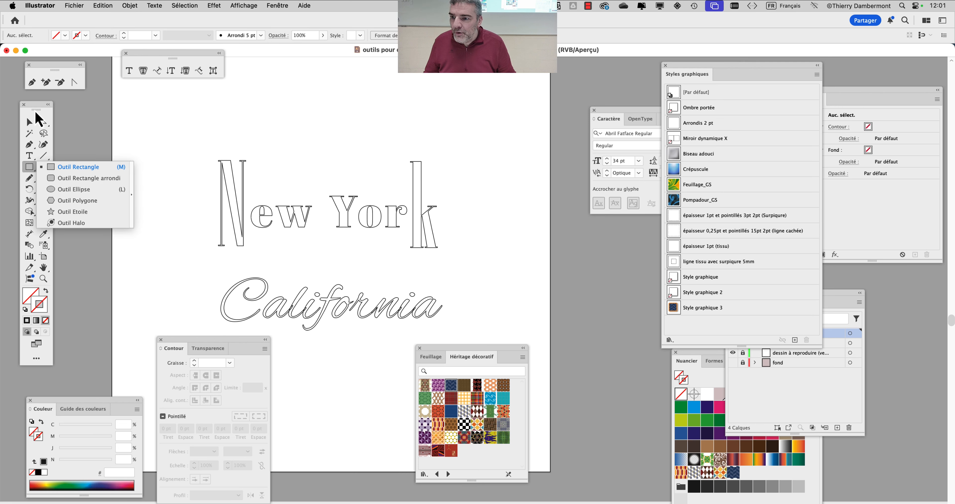
left_click(29, 124)
left_click_drag(182, 159, 451, 252)
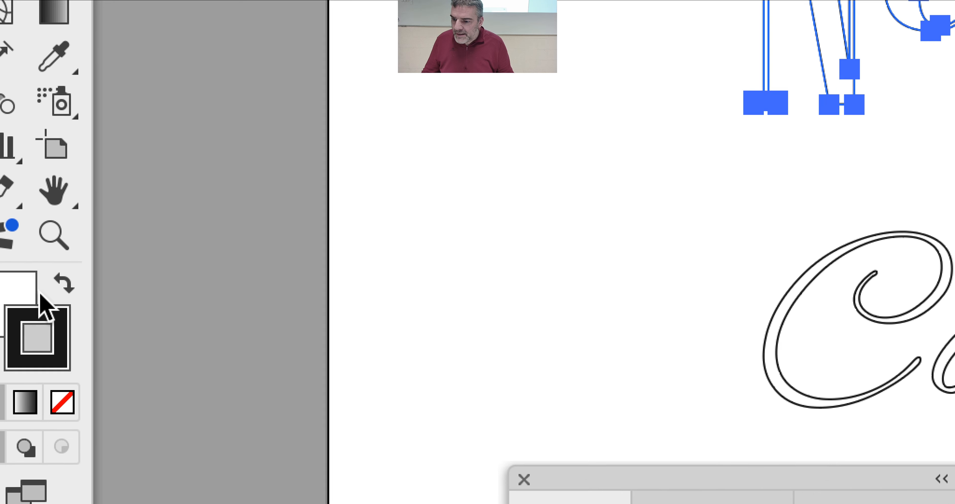
left_click(45, 290)
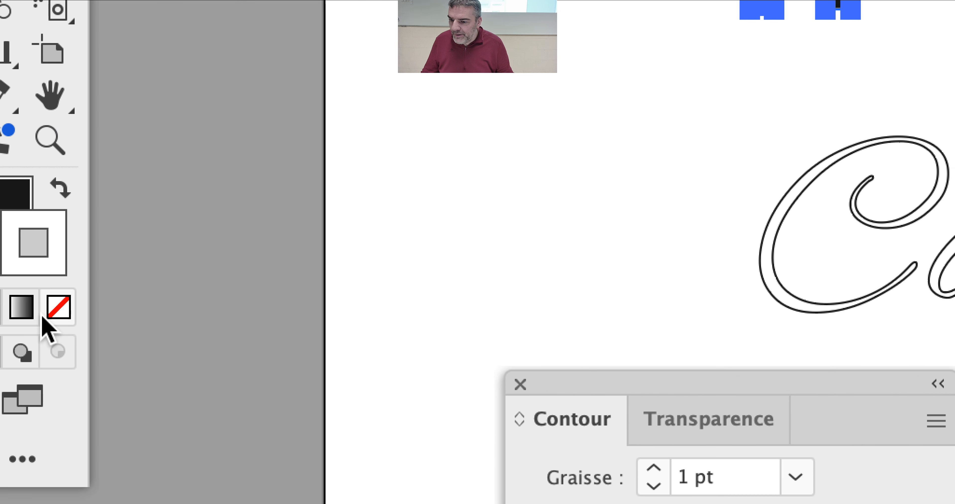
left_click(78, 408)
left_click(28, 296)
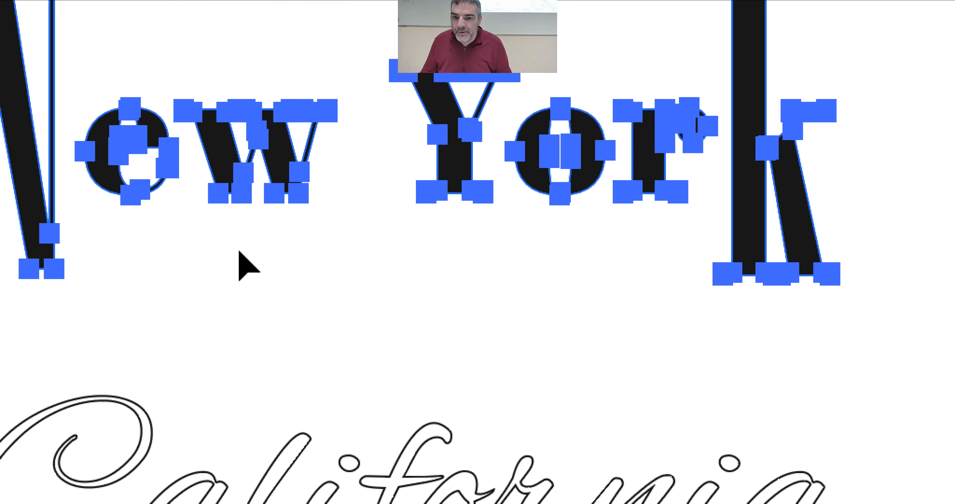
left_click(253, 251)
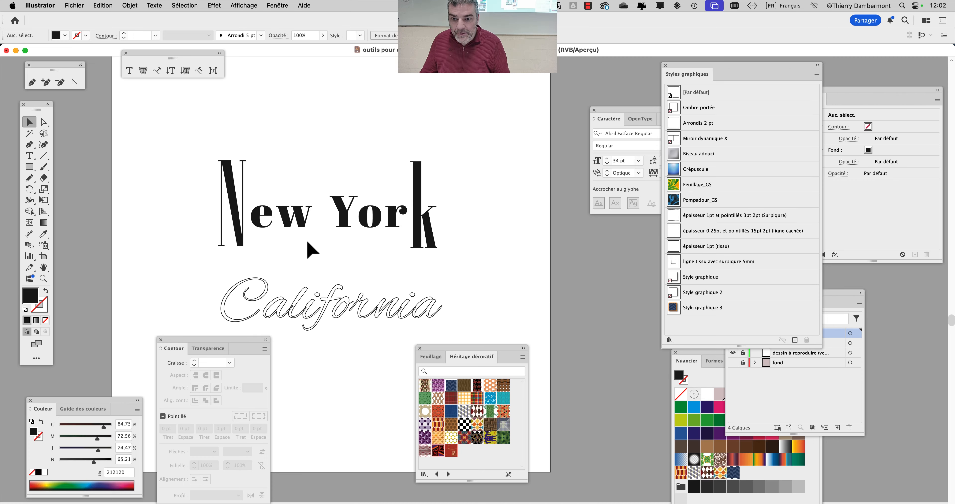
Save the document as a new Illustrator version whose file name ends in "moodboards graphiques -04.ai"
left_click(70, 5)
left_click(111, 100)
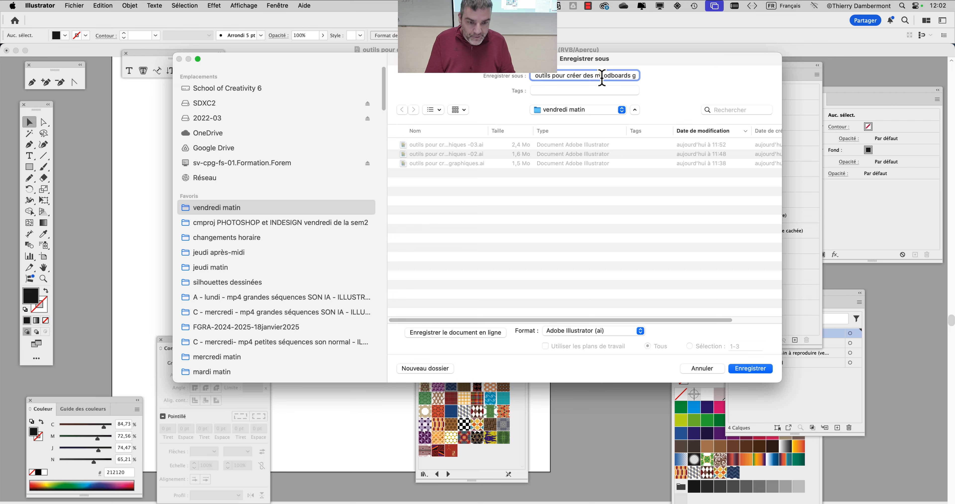
left_click(625, 75)
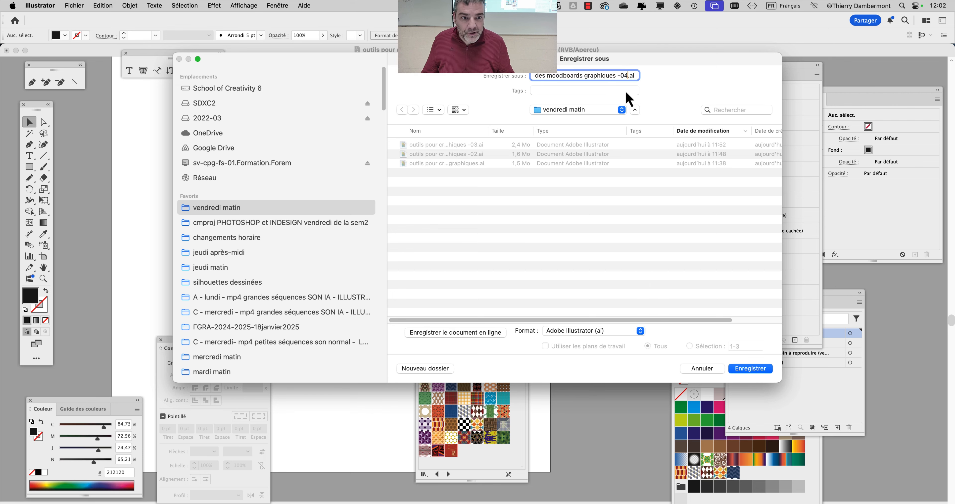
type("4")
key("Return")
left_click(626, 367)
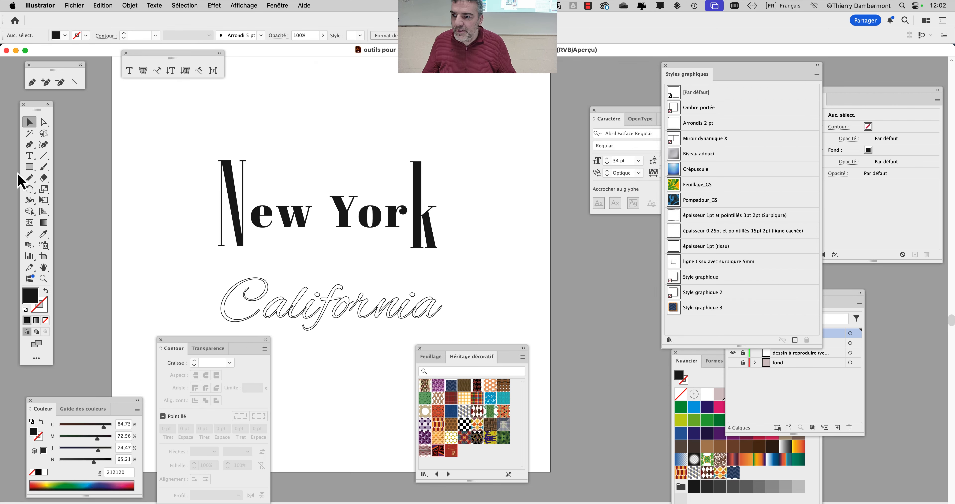
Draw a black circle about 98 mm in diameter with the Ellipse tool and place it over the N of New York
left_click(30, 169)
left_click(74, 190)
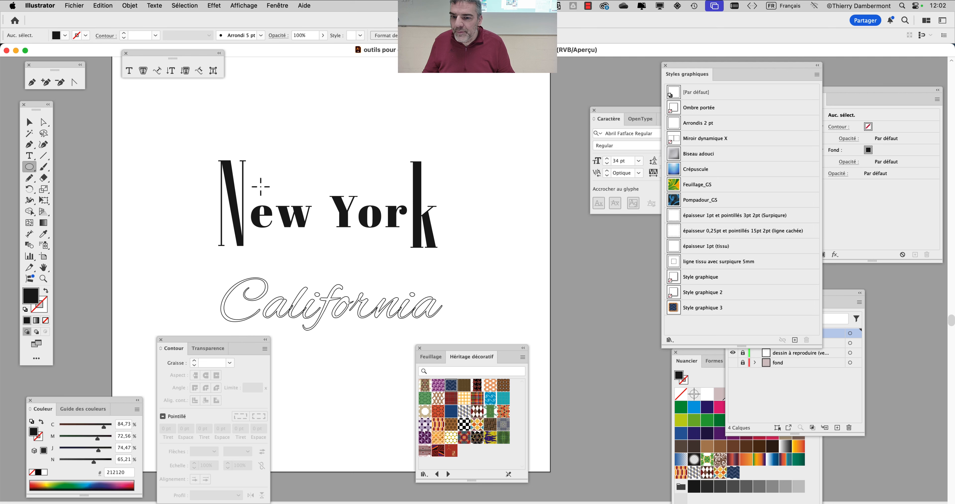
left_click_drag(316, 175, 368, 225)
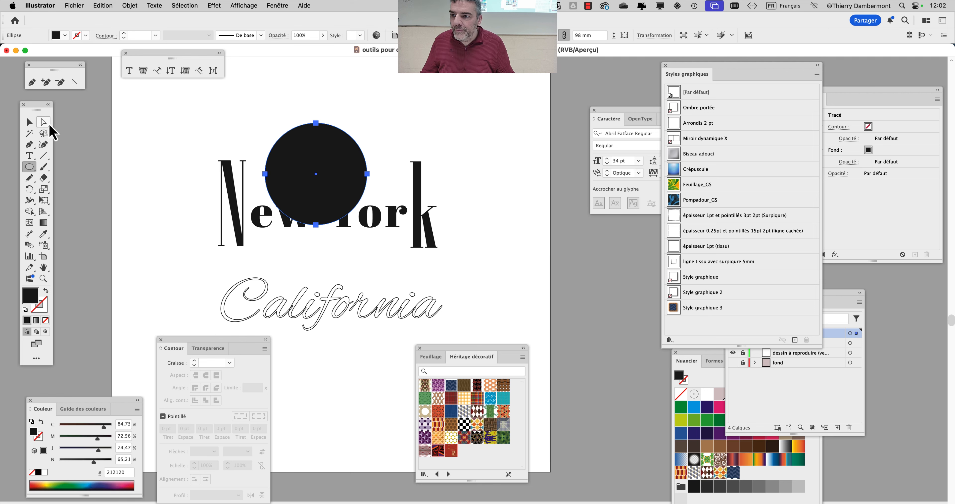
left_click(33, 125)
left_click_drag(330, 171, 241, 201)
Select the circle together with the New York lettering and create a compound path (Tracé transparent) from them
left_click_drag(148, 134, 445, 245)
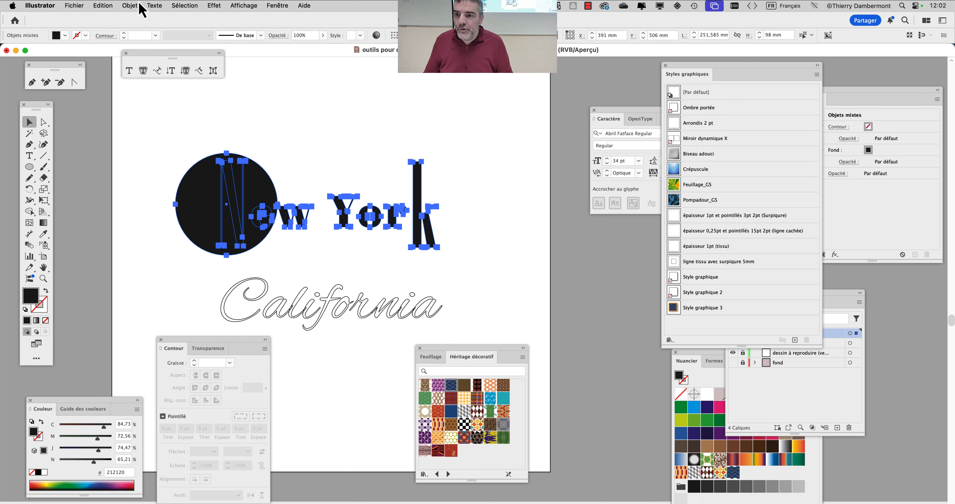
left_click(130, 5)
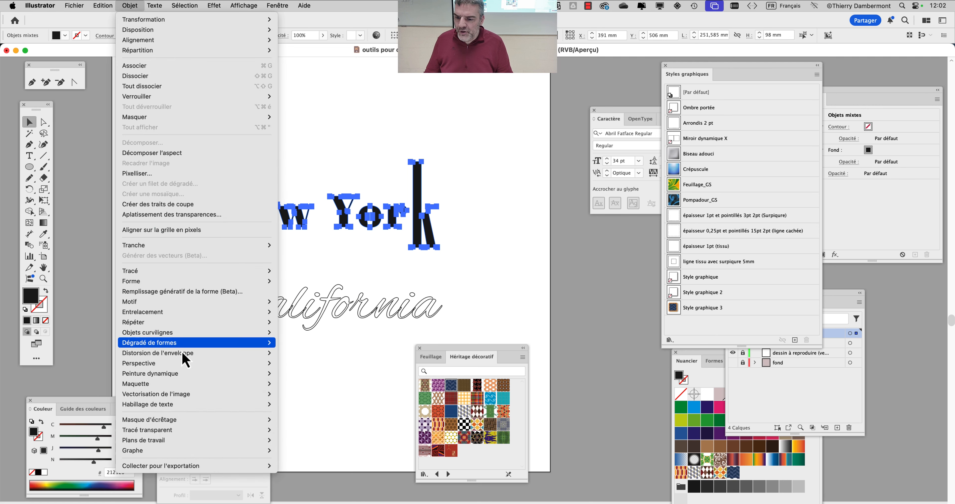
mouse_move(181, 429)
left_click(293, 429)
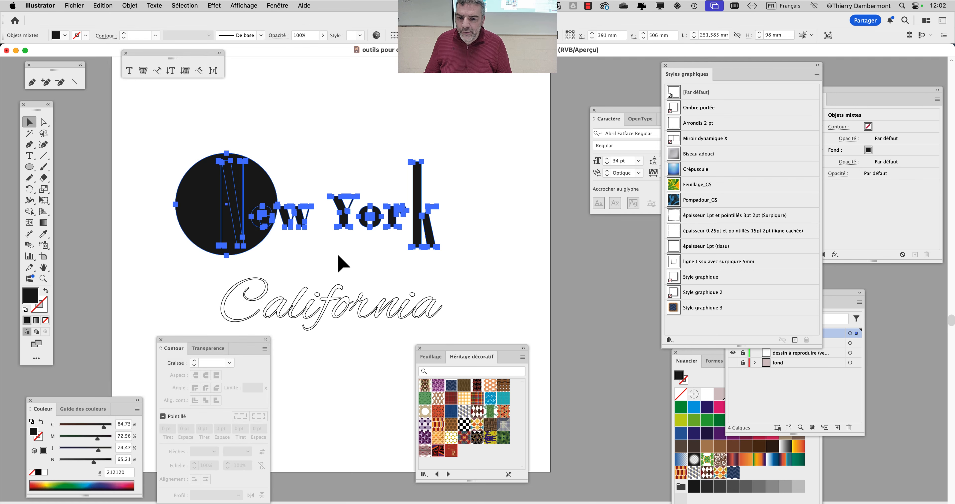
Exclude the overlaps between the circle and the New York lettering with the Pathfinder Exclusion mode and deselect the result
left_click(284, 5)
scroll(305, 451, "down", 3)
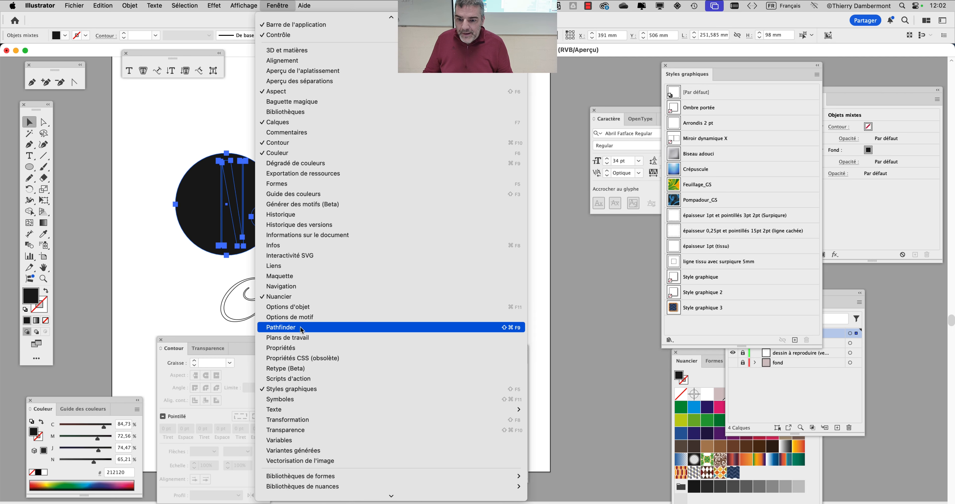
left_click(300, 326)
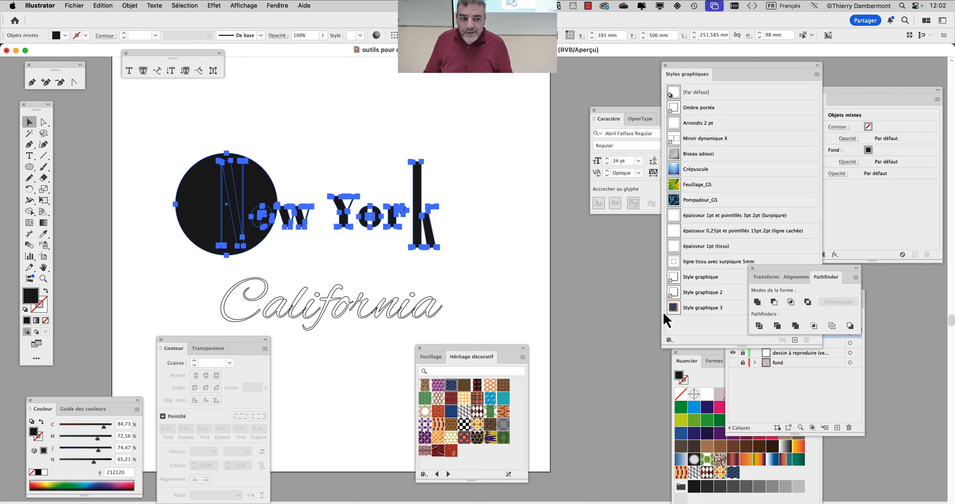
left_click_drag(797, 274, 341, 92)
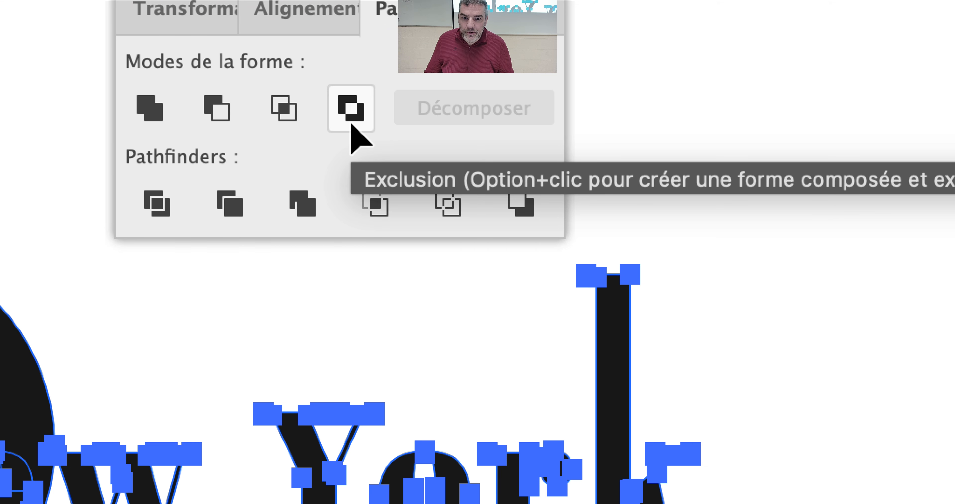
left_click(351, 125)
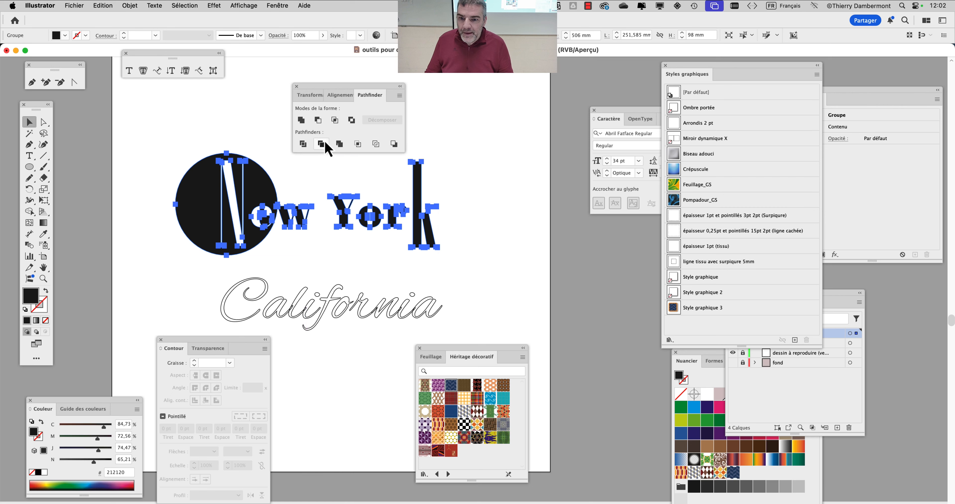
left_click_drag(344, 92, 422, 77)
left_click(323, 205)
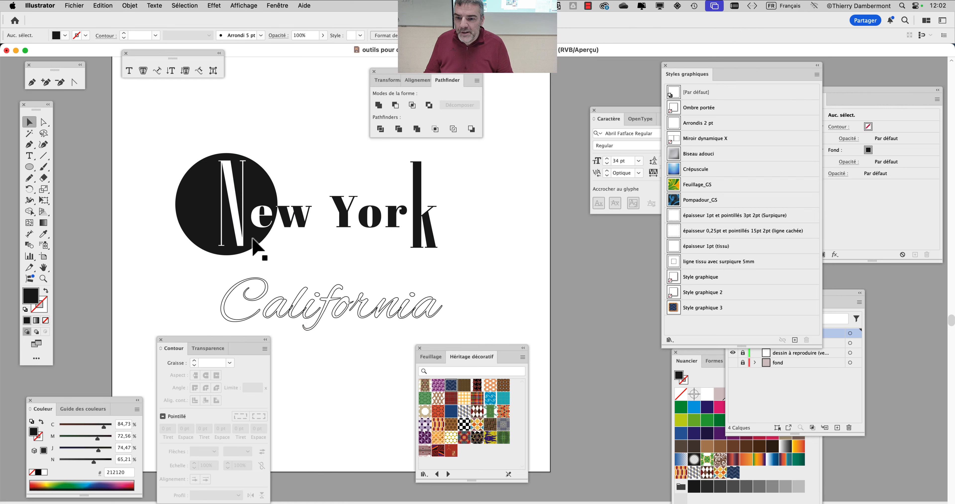
Use Direct Selection to shift only the circle across the New York lettering and place it beside the N
scroll(257, 247, "up", 2)
left_click_drag(173, 133, 168, 192)
left_click_drag(405, 76, 375, 51)
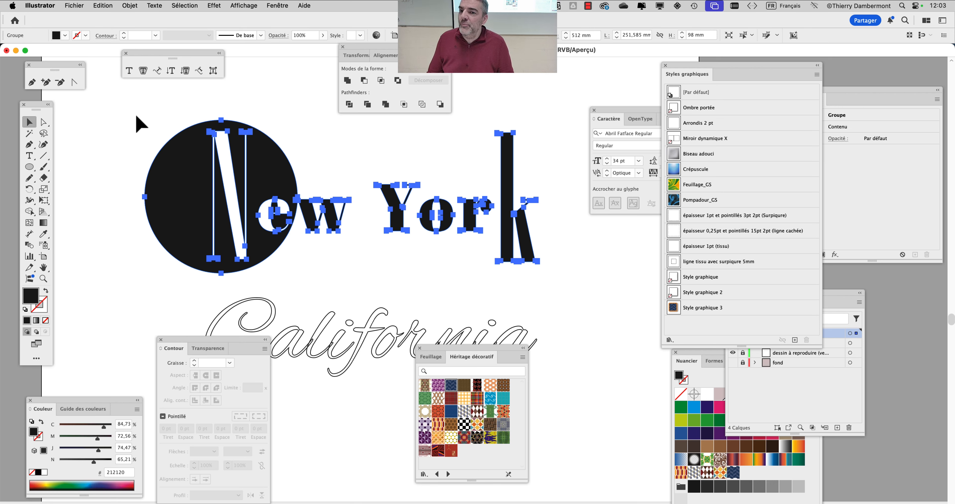
mouse_move(175, 172)
left_mouse_down()
mouse_move(177, 126)
mouse_move(151, 159)
mouse_move(173, 188)
left_mouse_up()
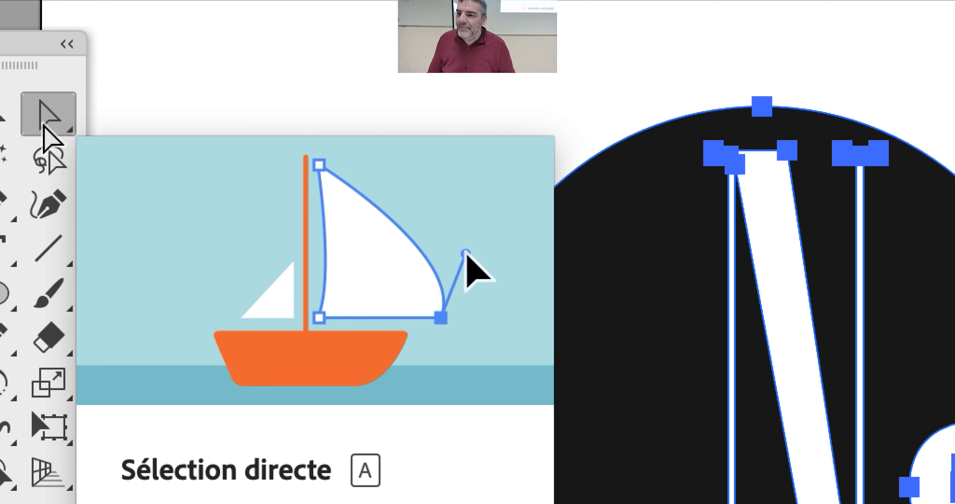
left_click(44, 127)
left_click(58, 126)
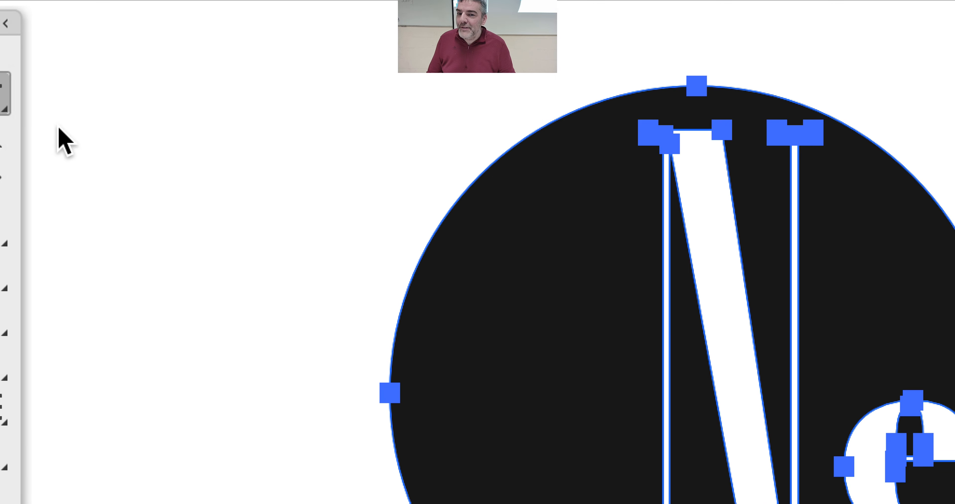
left_click(460, 103)
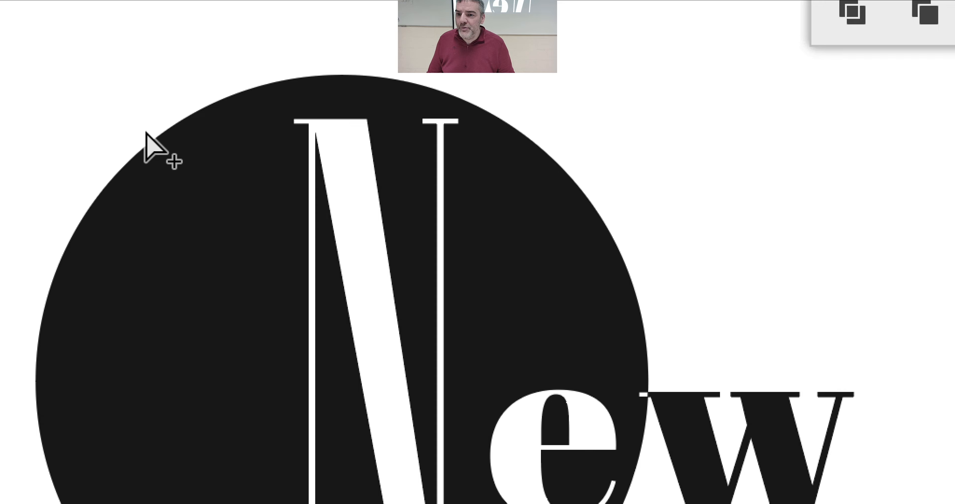
left_click_drag(170, 152, 169, 178)
left_click_drag(146, 137, 740, 139)
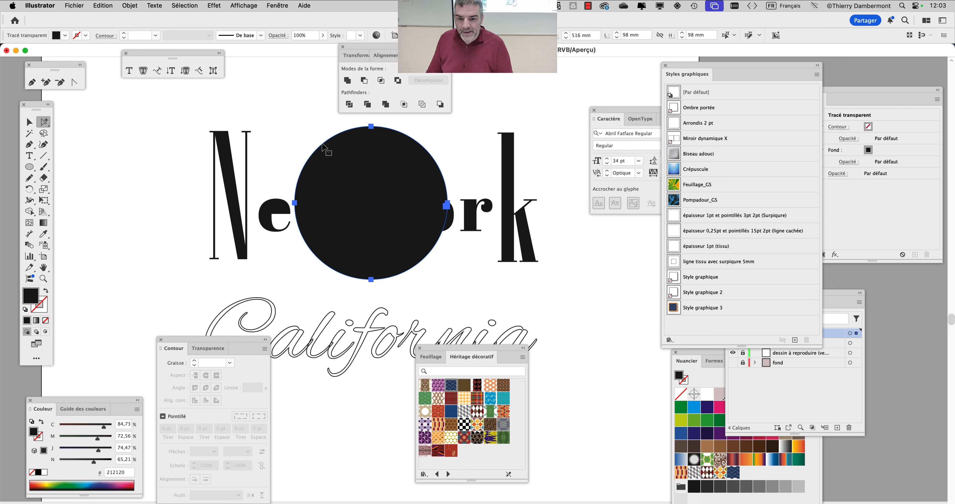
left_click_drag(327, 150, 74, 177)
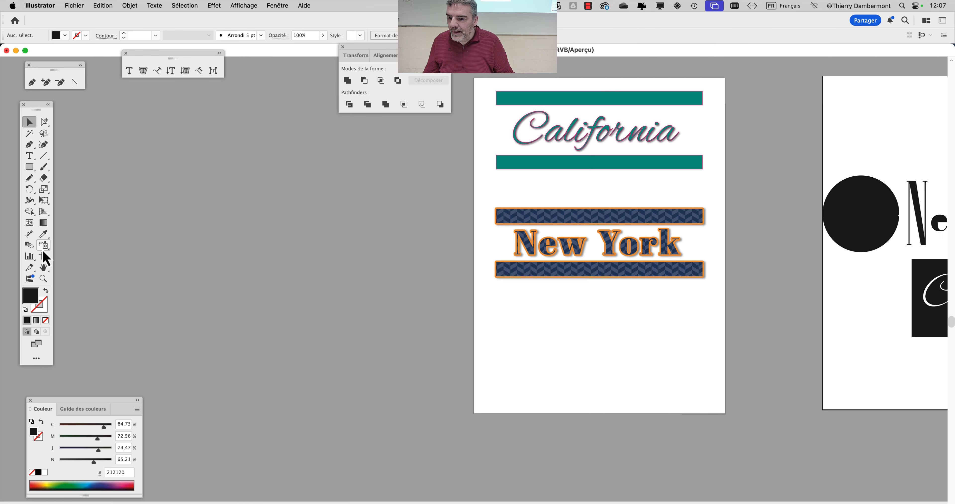
Draw a new portrait artboard in the empty area beside the artboard with the styled California and New York texts
left_click(43, 256)
left_click_drag(234, 137, 429, 383)
left_click(30, 122)
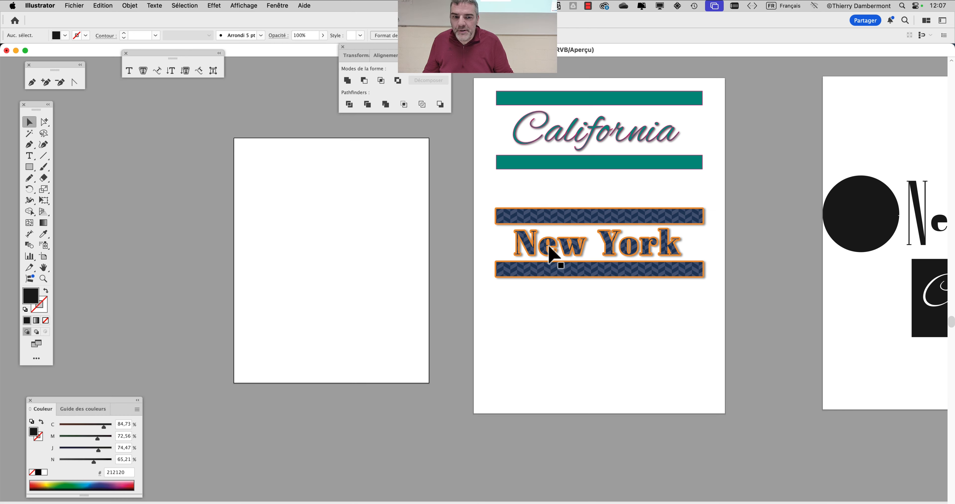
Copy the patterned New York text, without its bands, onto the upper part of the new artboard
left_click(576, 255)
left_click_drag(624, 252, 365, 214)
scroll(365, 214, "up", 2)
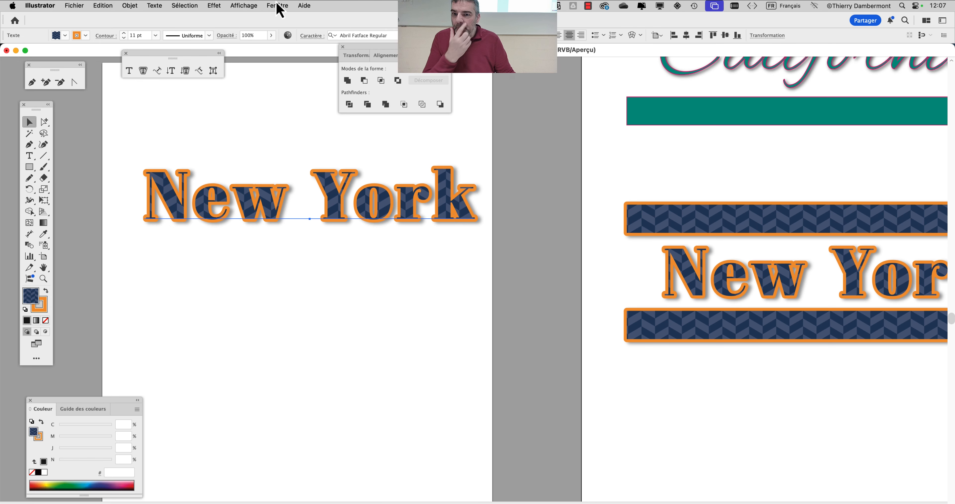
Reset the copied New York text to the [Par défaut] graphic style
left_click(278, 5)
scroll(367, 392, "down", 5)
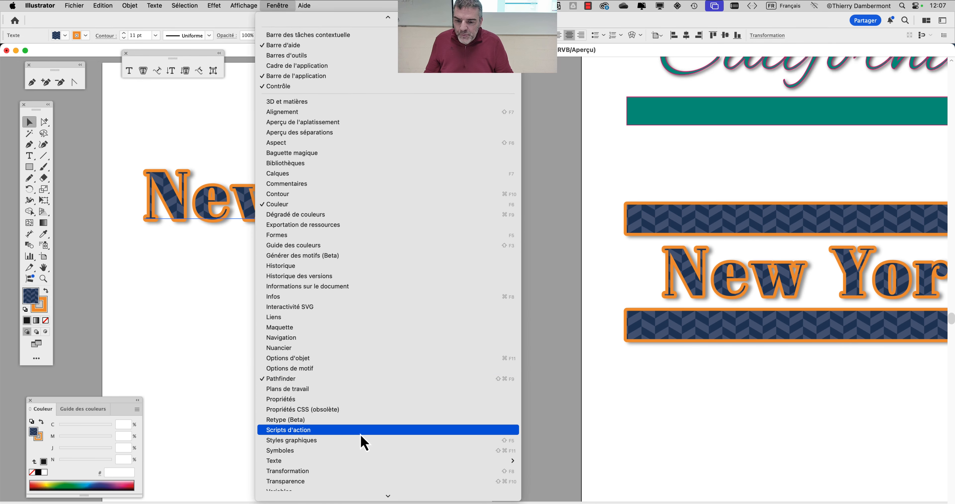
left_click(365, 440)
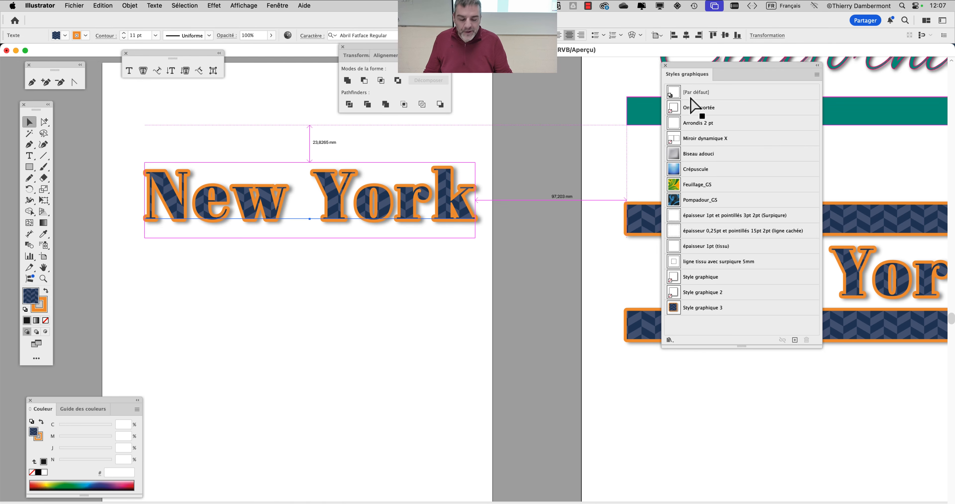
key("alt+super+8")
key("alt+super+8")
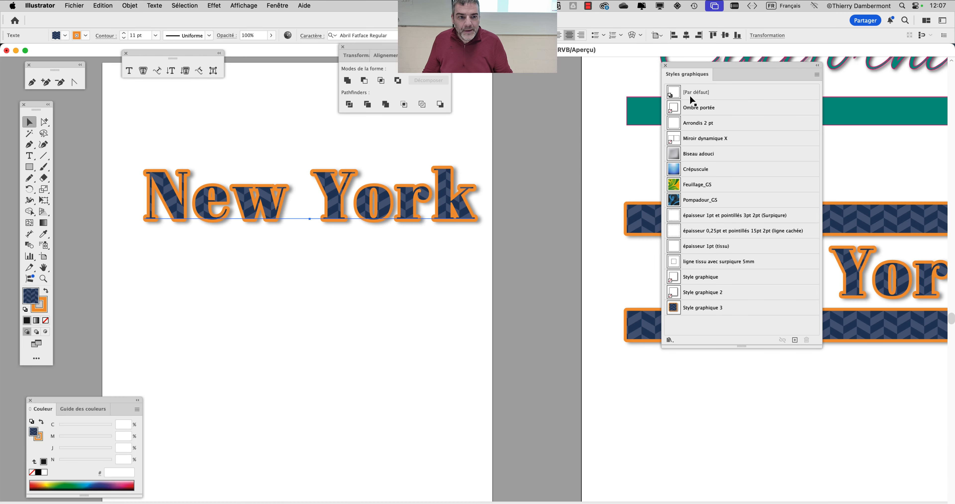
left_click(694, 92)
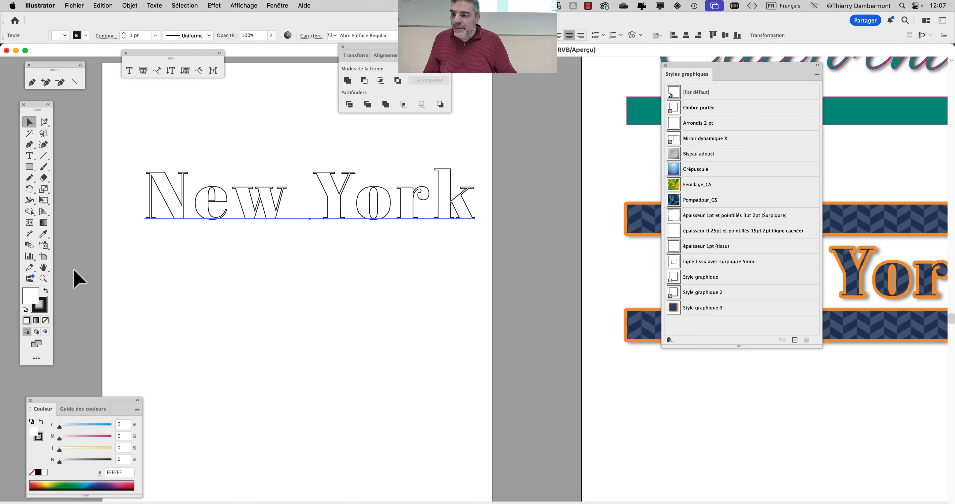
Give the copied New York text a black fill and no stroke
key("alt+super+8")
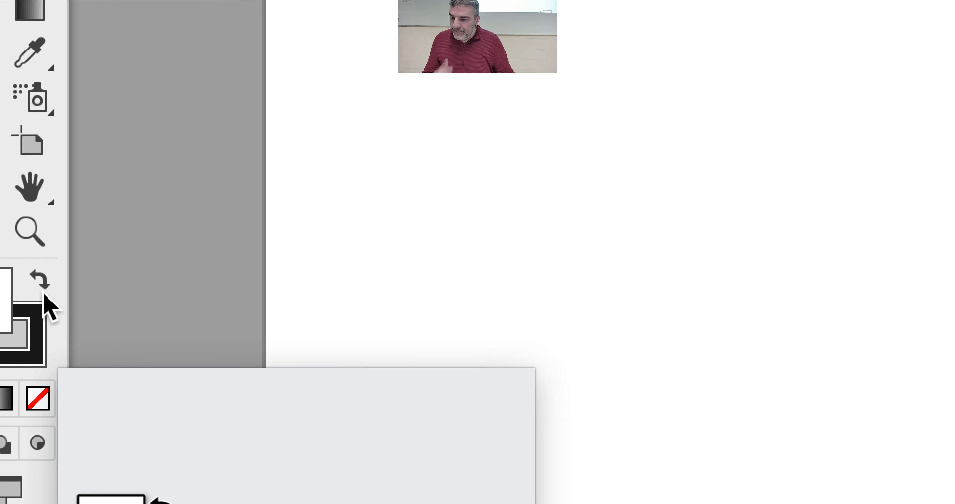
left_click(46, 292)
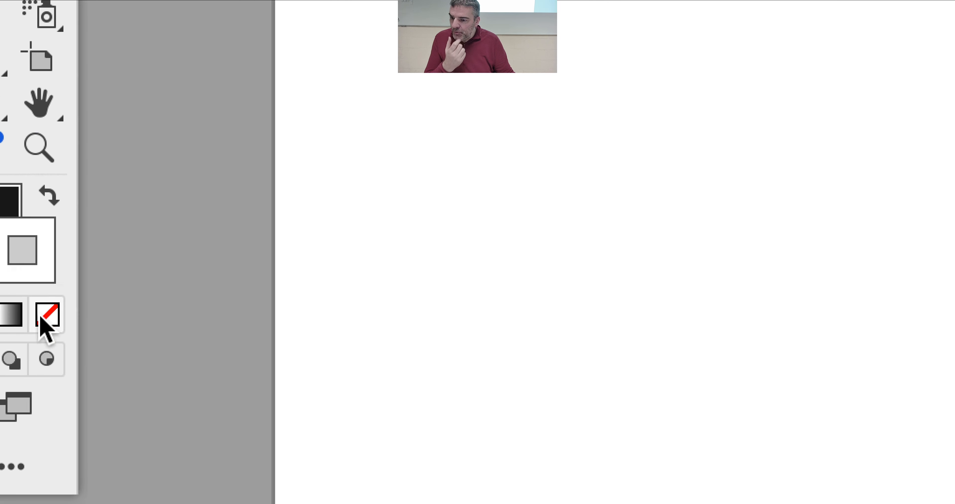
left_click(72, 346)
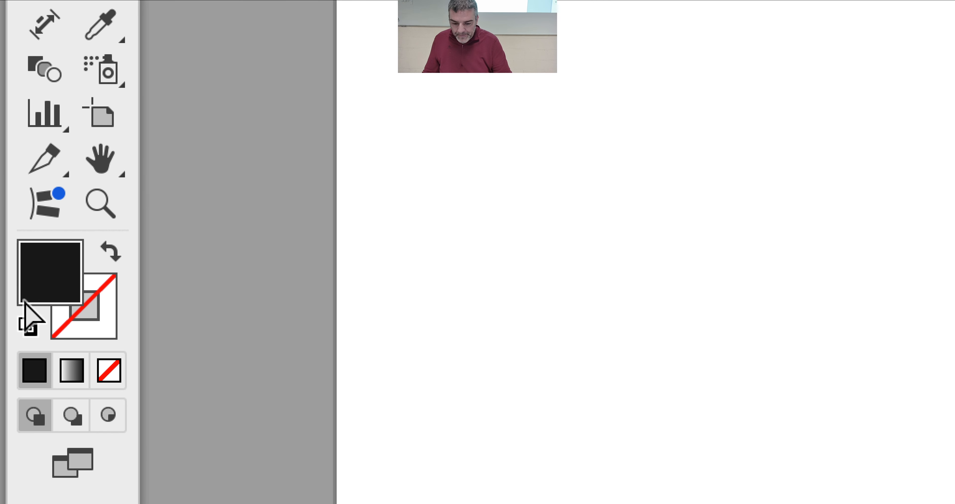
key("alt+super+8")
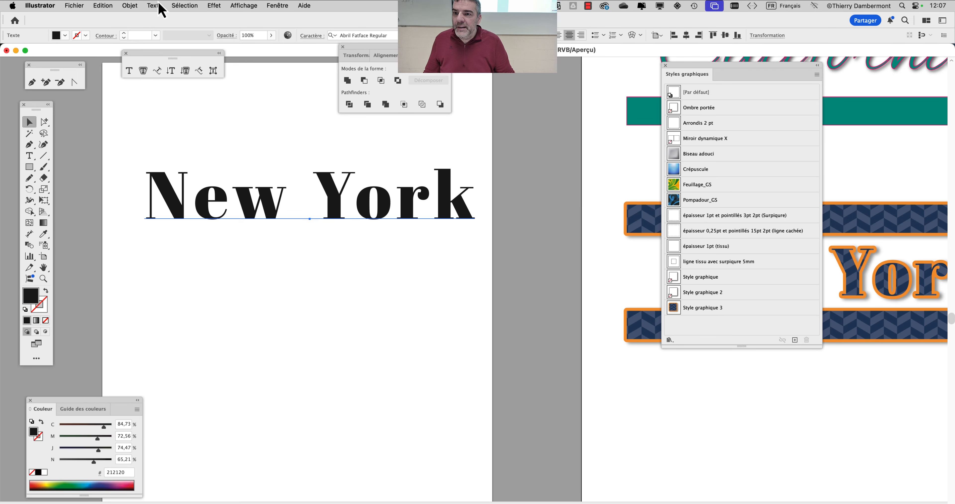
Vectorize the black New York text (Vectoriser) and deselect it
left_click(154, 5)
left_click(160, 182)
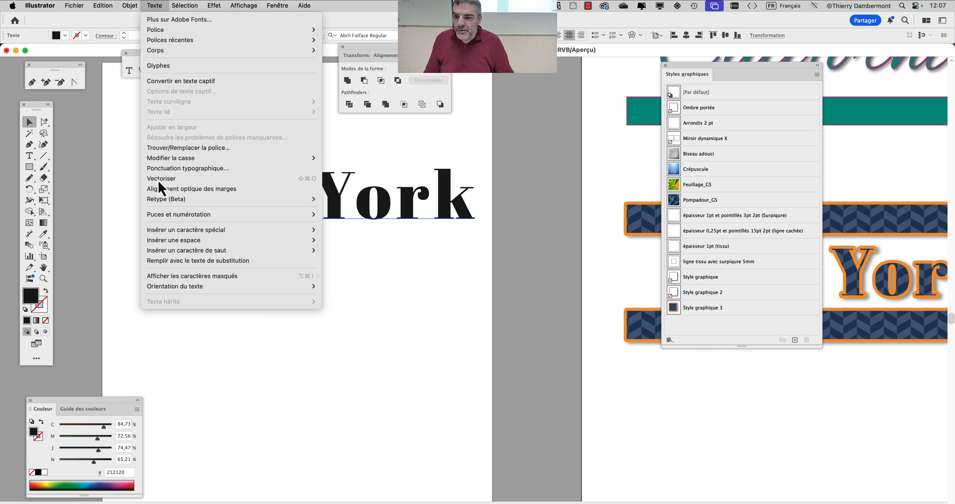
left_click(205, 248)
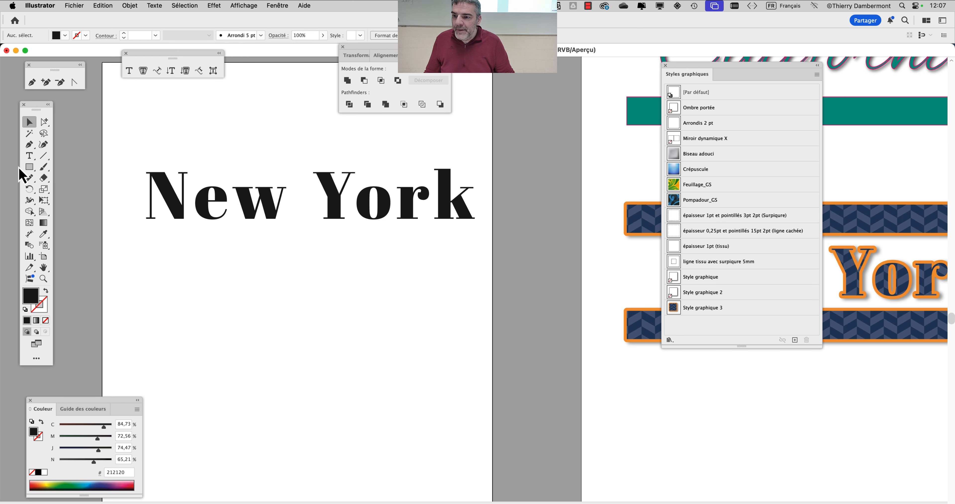
Draw a black rectangle about 126 × 76 mm over the word New and the start of the Y
left_click(27, 167)
mouse_move(138, 132)
left_mouse_down()
mouse_move(288, 249)
mouse_move(333, 250)
left_mouse_up()
left_click(29, 121)
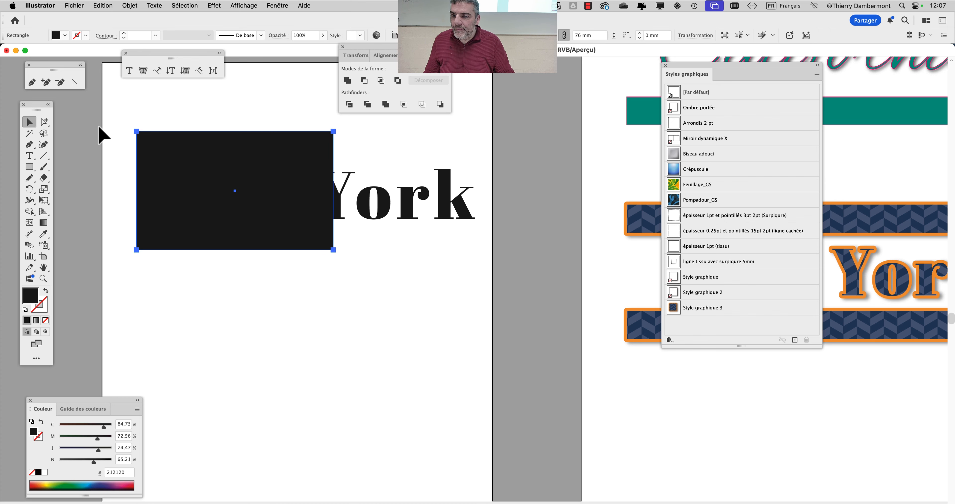
Select the rectangle together with the New York lettering and combine them into an editable compound shape (Forme composée) in Exclusion mode
left_click_drag(110, 120, 479, 253)
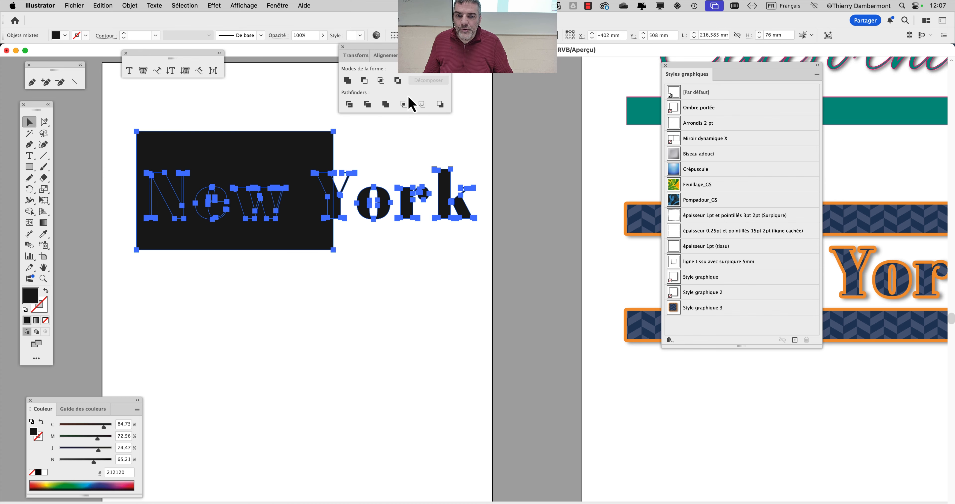
left_click(398, 83)
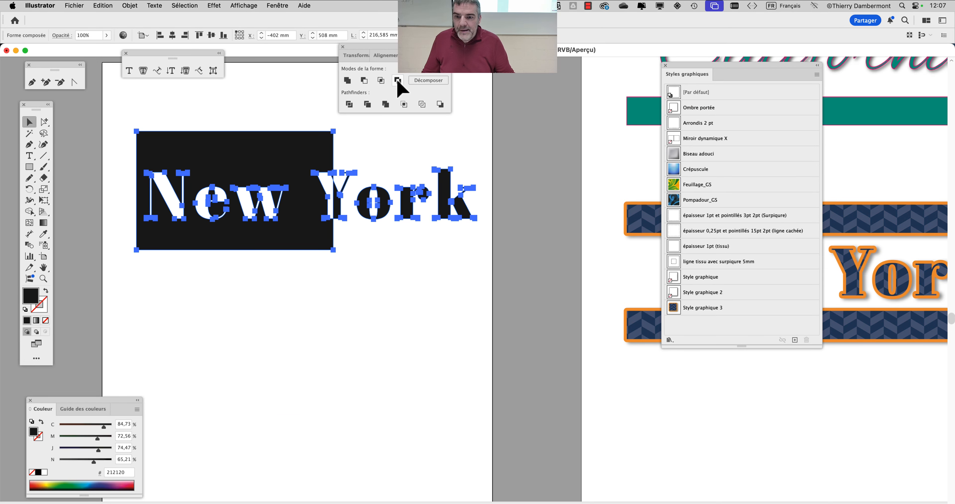
left_click(204, 303)
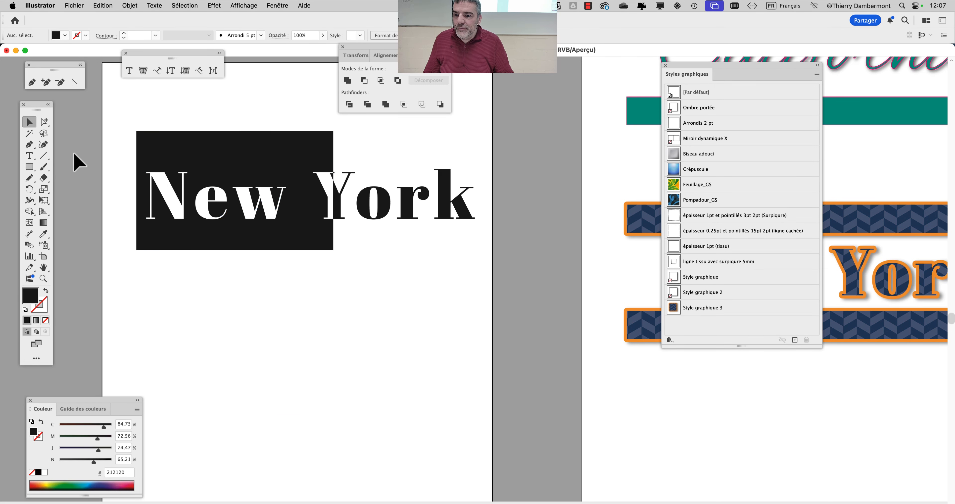
Move only the rectangle within the compound shape so its upper edge crosses the middle of the letters
left_click(45, 125)
left_click(212, 132)
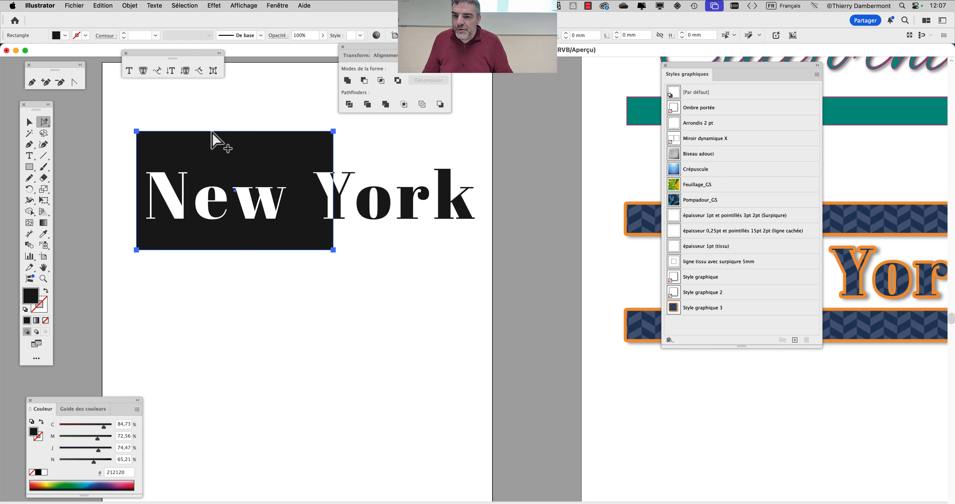
left_click_drag(212, 132, 187, 133)
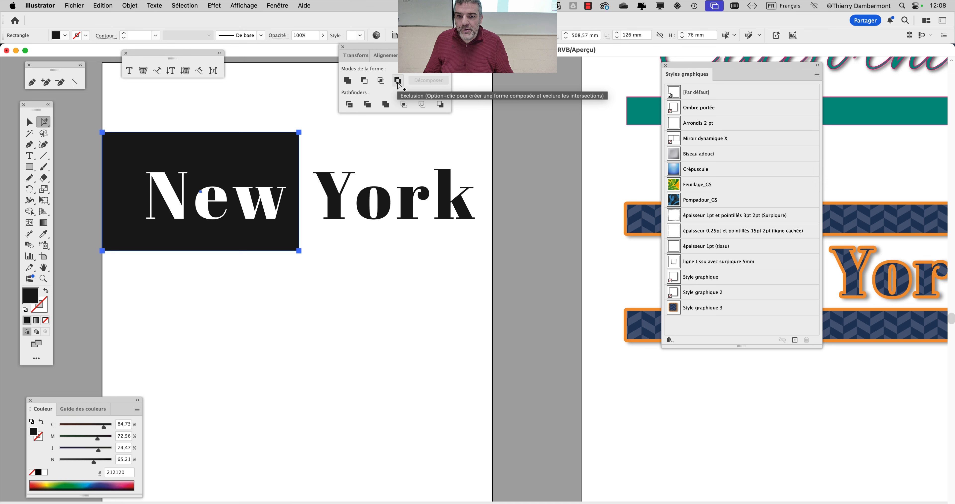
left_click_drag(247, 134, 369, 202)
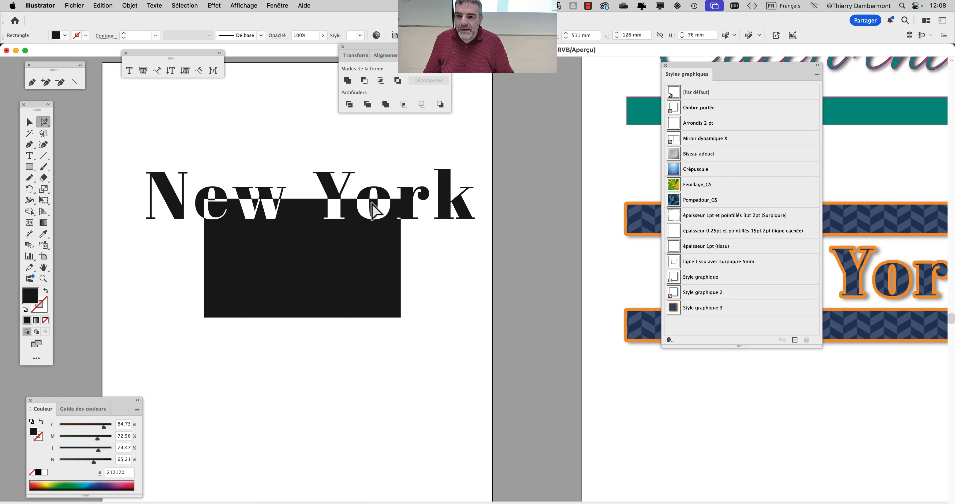
Resize the rectangle with Free Transform to a band about 238 mm wide and 28 mm high behind the letters' lower half
left_click(44, 200)
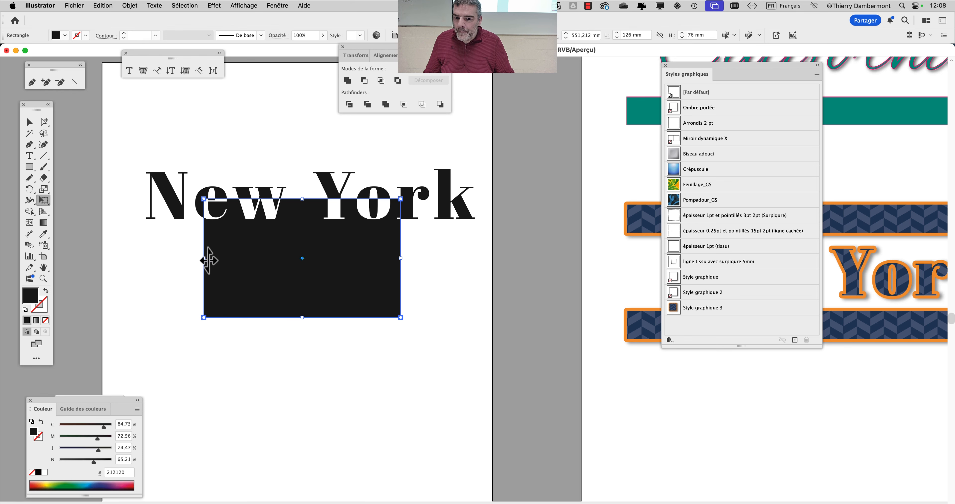
left_click_drag(204, 260, 114, 258)
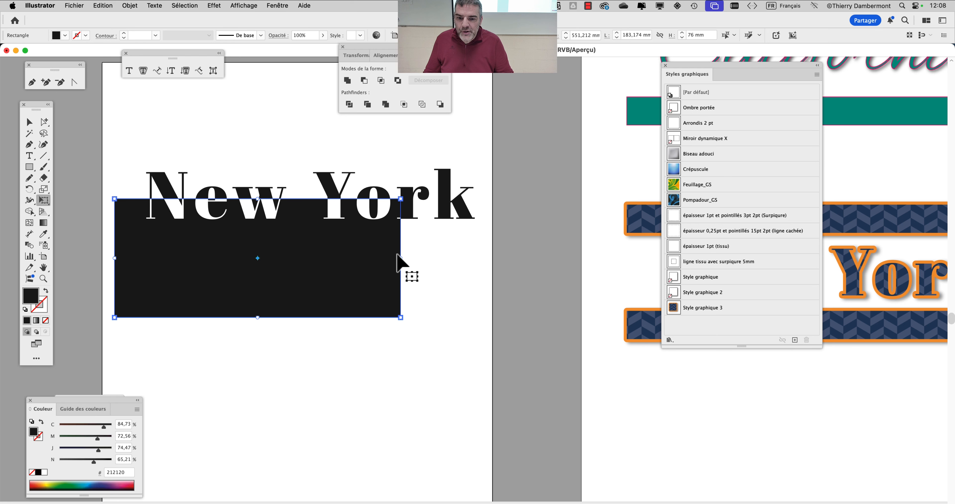
left_click_drag(400, 258, 487, 258)
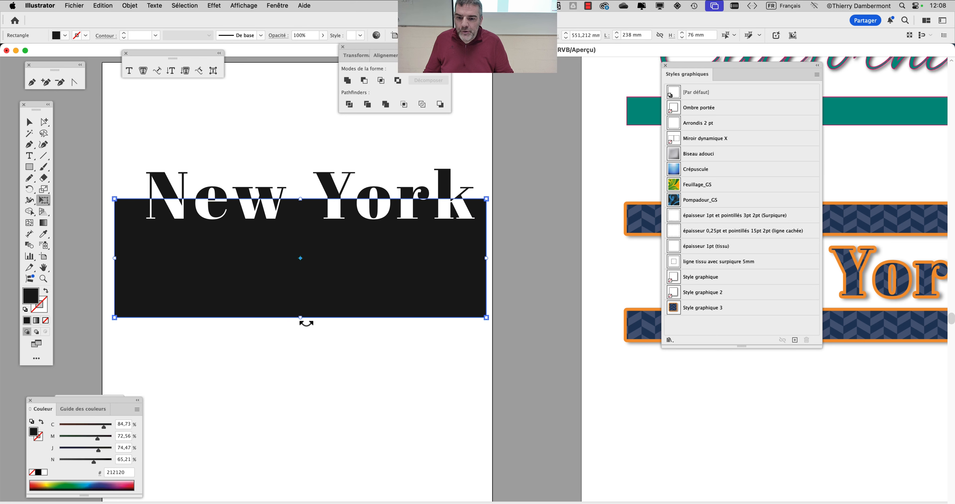
left_click_drag(301, 317, 300, 242)
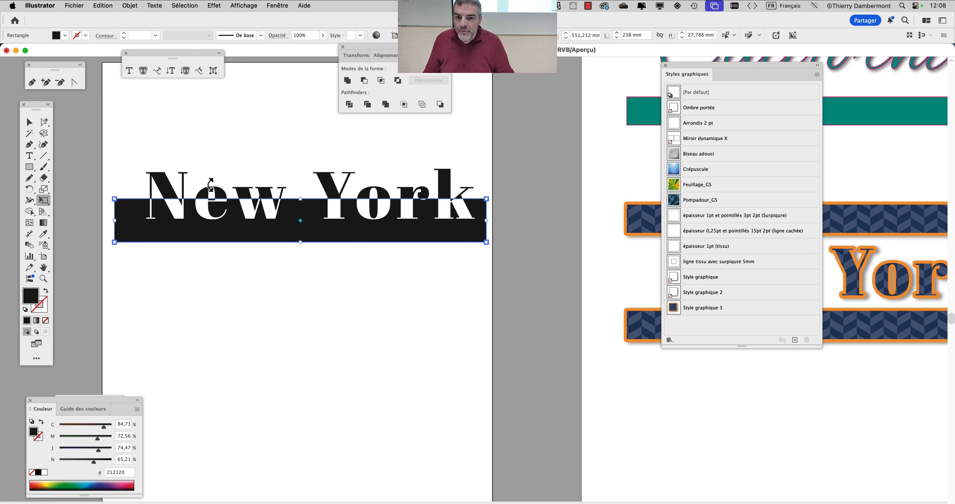
left_click(44, 122)
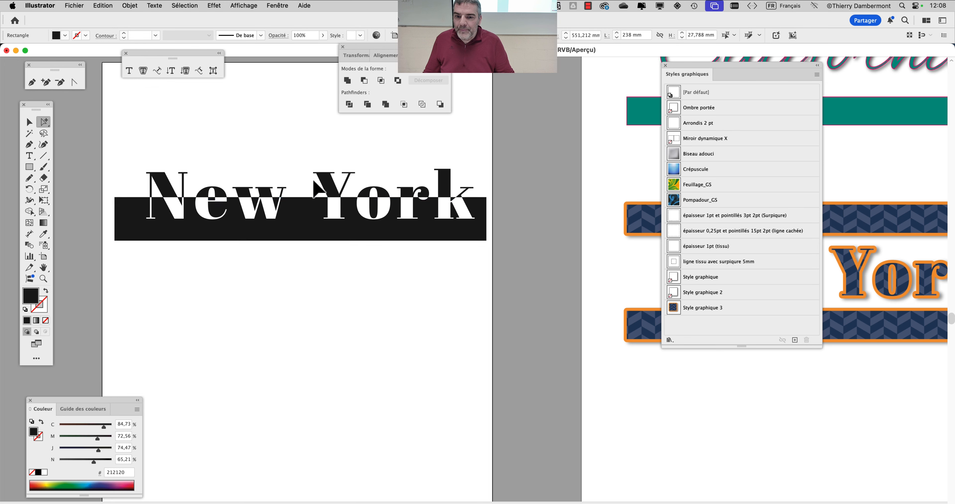
Move the band over the upper half of the New York letters and shorten it from its left end to about 225 mm
left_click_drag(315, 197, 314, 157)
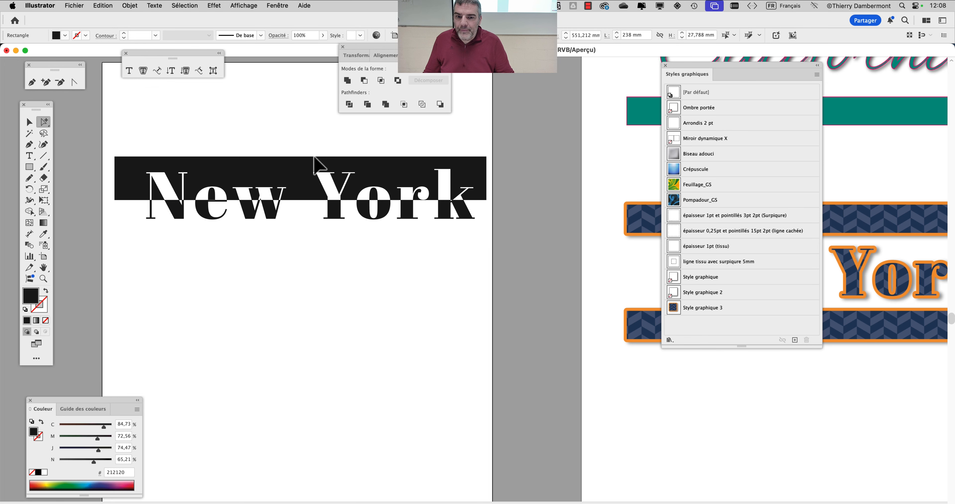
left_click(291, 222)
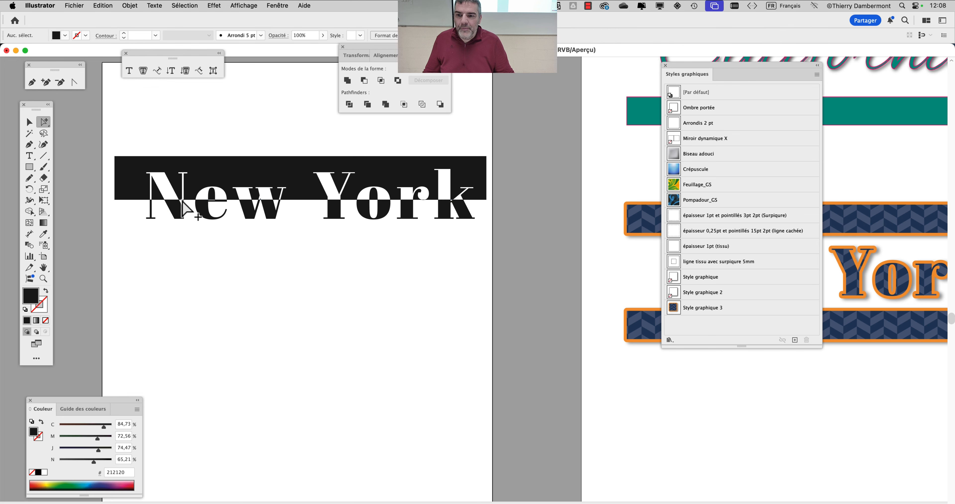
left_click(129, 173)
left_click(44, 200)
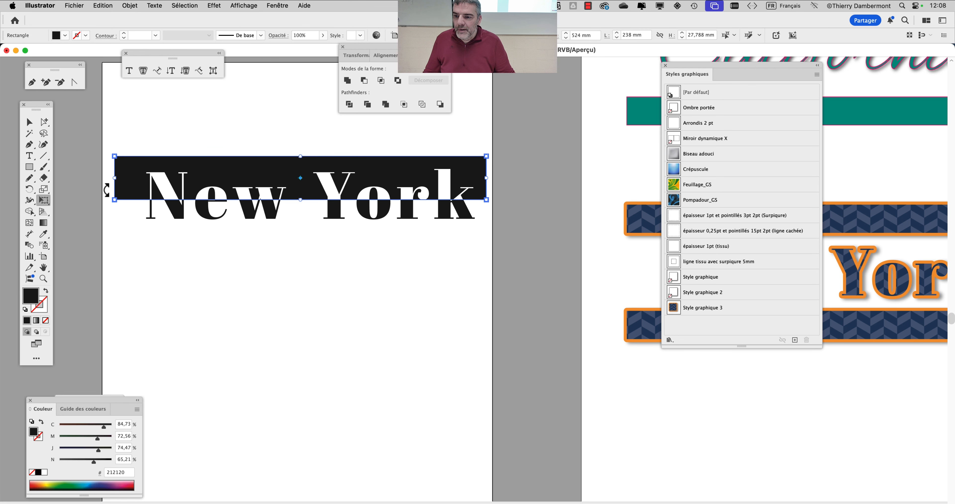
left_click_drag(115, 180, 136, 179)
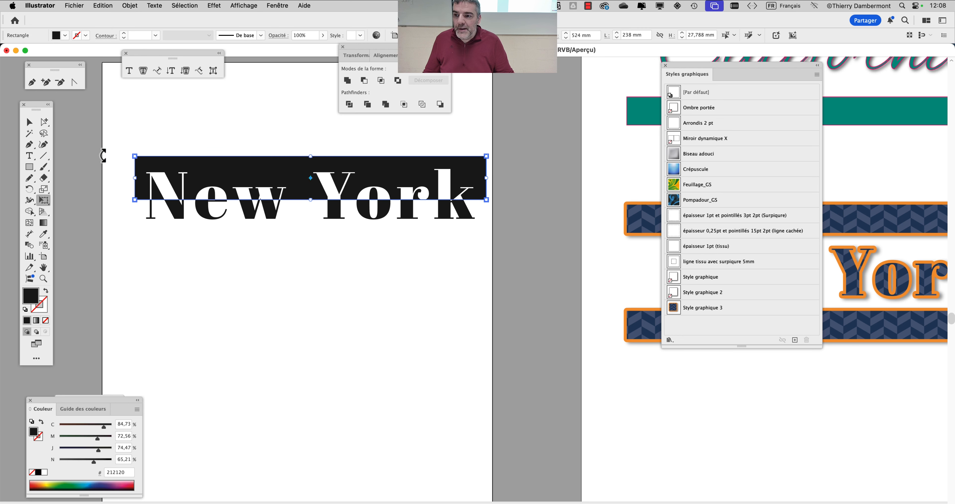
left_click(44, 124)
left_click(214, 293)
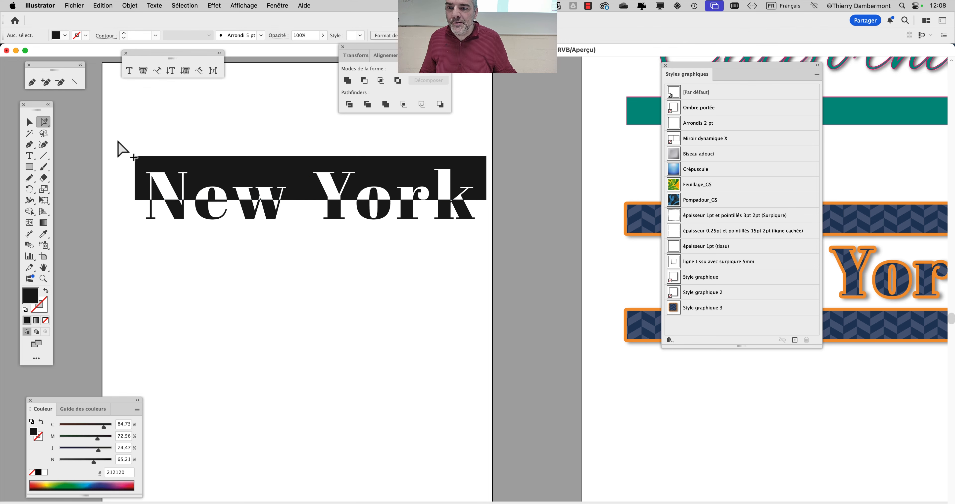
Shift the whole New York compound shape slightly downward, and move only its band behind the letters' lower half
left_click_drag(118, 141, 475, 270)
left_click_drag(479, 192, 472, 200)
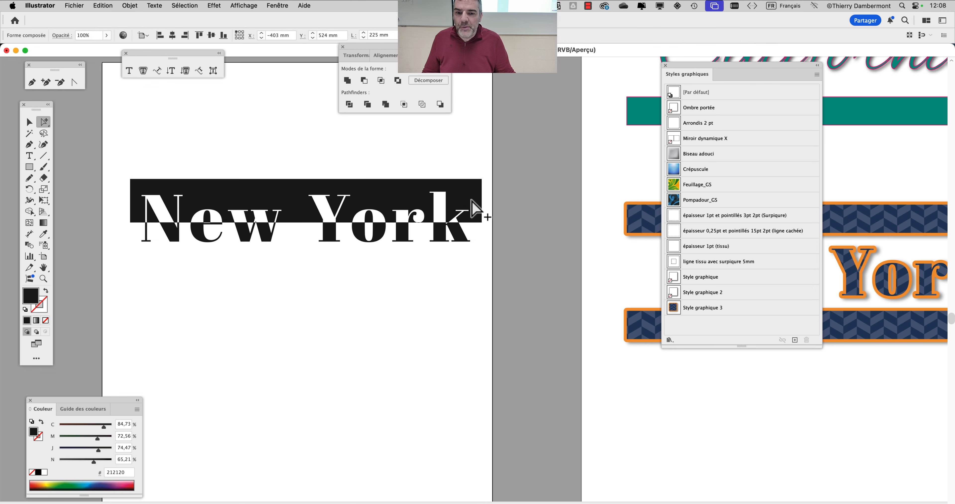
left_click(433, 320)
left_click_drag(381, 186, 386, 232)
left_click(380, 317)
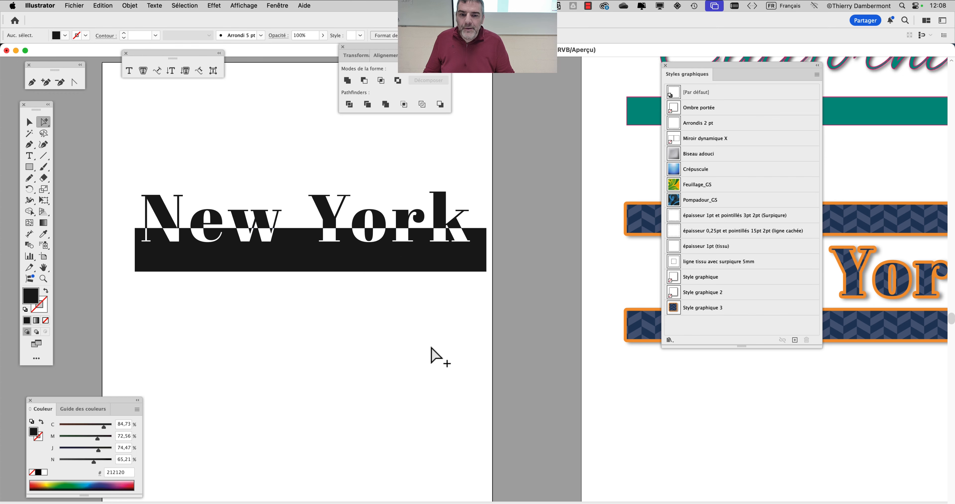
Save the document as a new version ending in "-05.ai" in the vendredi matin folder, accepting the Illustrator 2020 options
key("super+minus")
left_click_drag(410, 362, 331, 323)
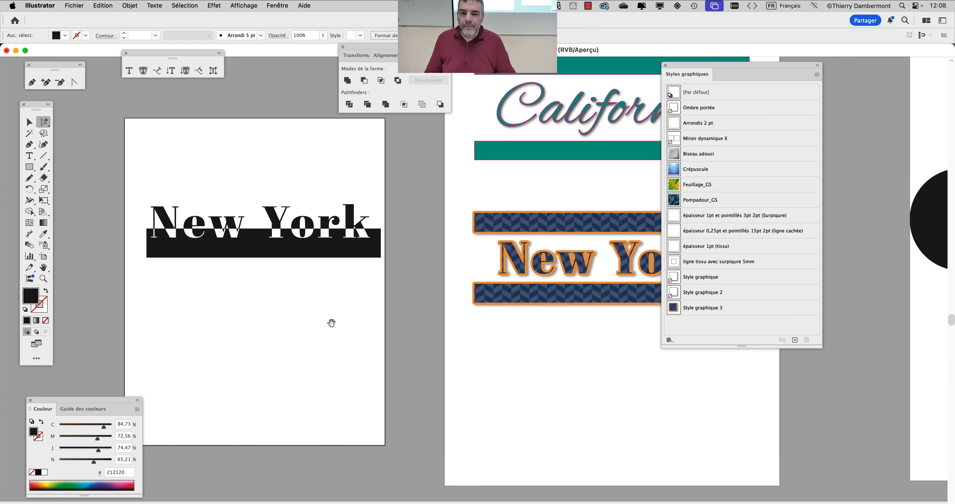
left_click(75, 5)
left_click(119, 108)
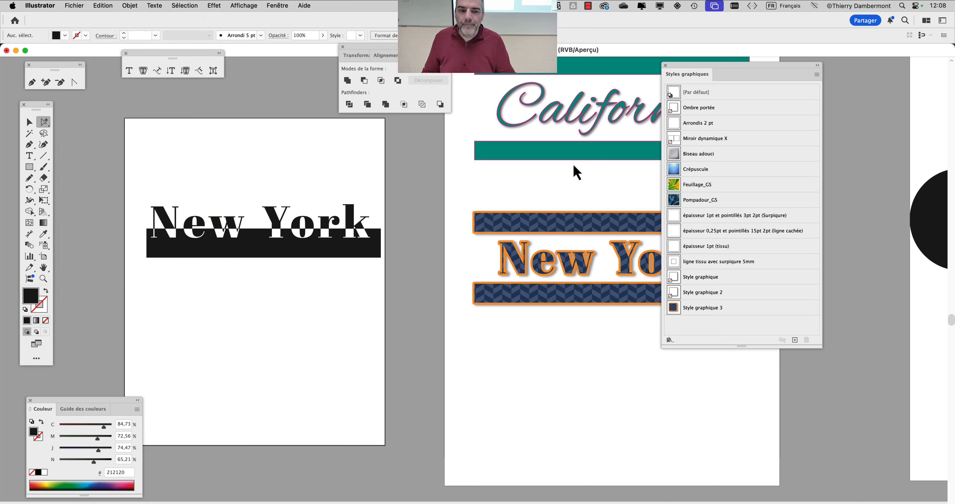
left_click(597, 76)
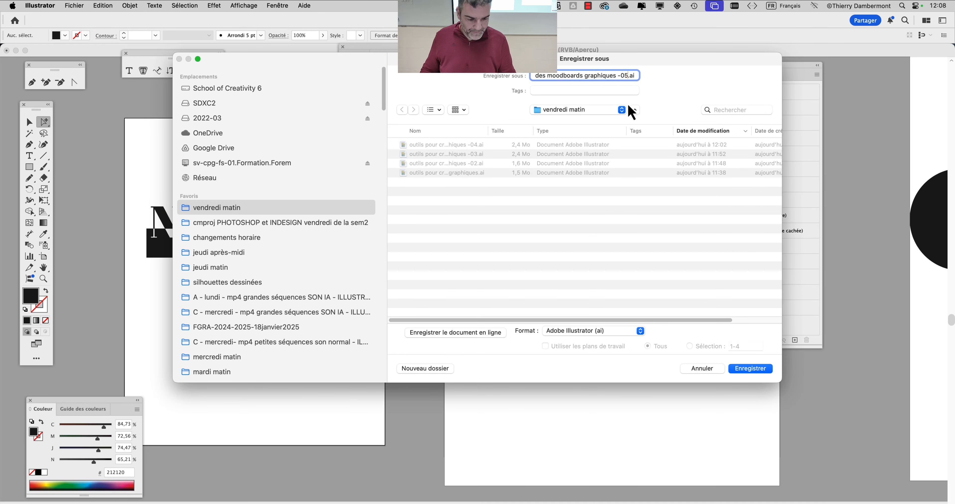
key("Return")
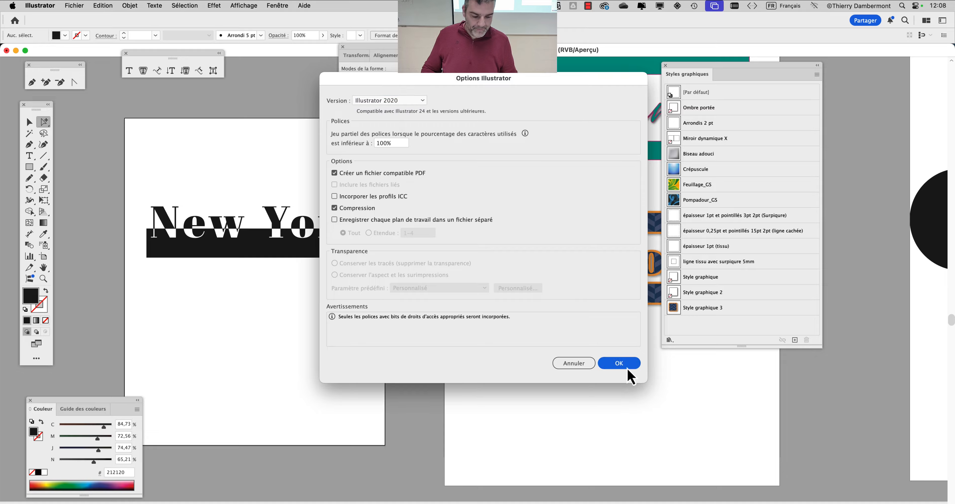
left_click(619, 363)
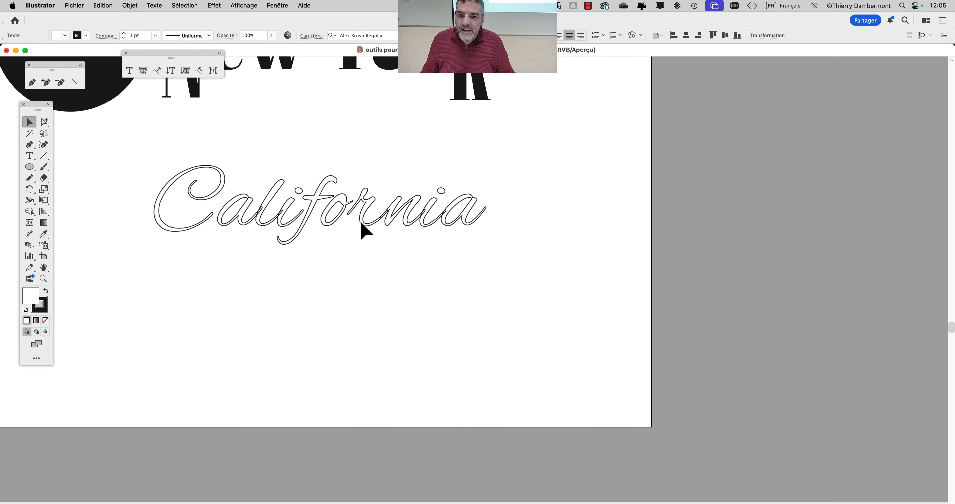
Reposition the outlined California text in the empty area beneath the New York lettering
left_click_drag(361, 223, 413, 209)
left_click_drag(371, 251, 397, 255)
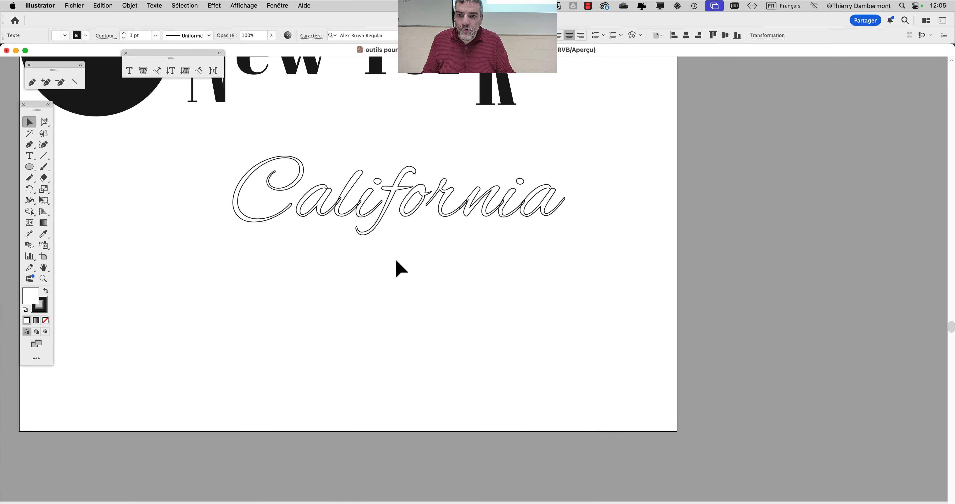
left_click_drag(395, 215, 383, 235)
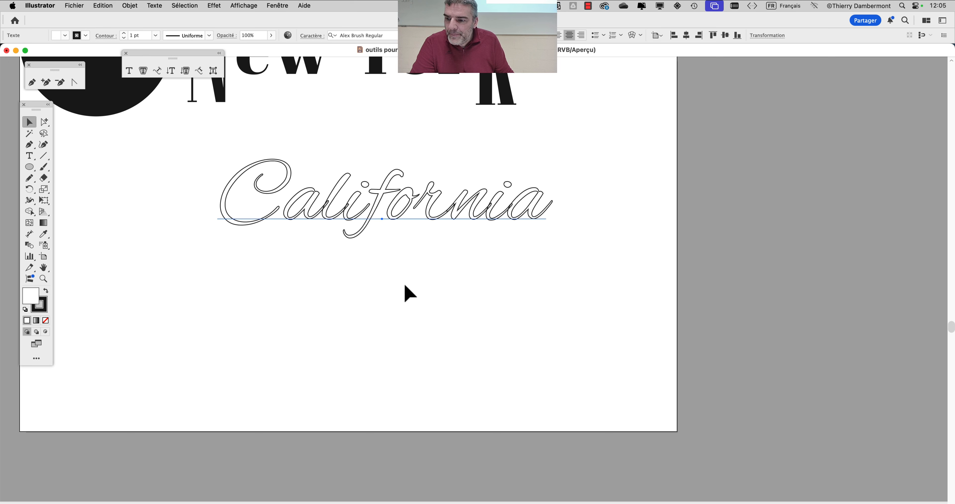
Give the California text a solid black fill without stroke and vectorize it (Vectoriser)
left_click(45, 292)
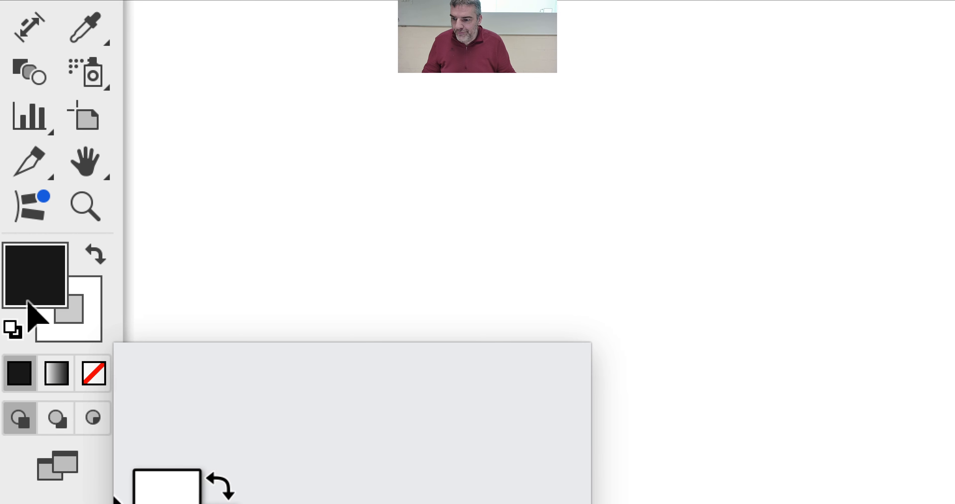
left_click(41, 319)
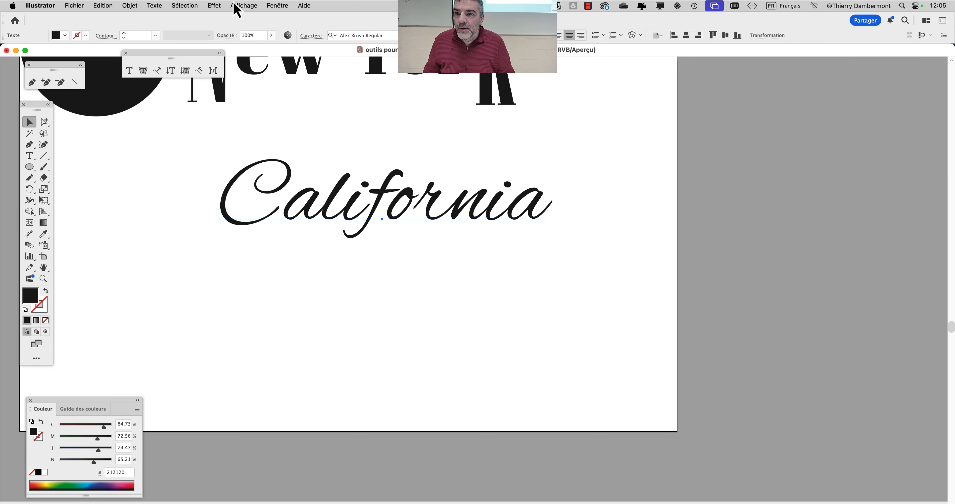
left_click(155, 6)
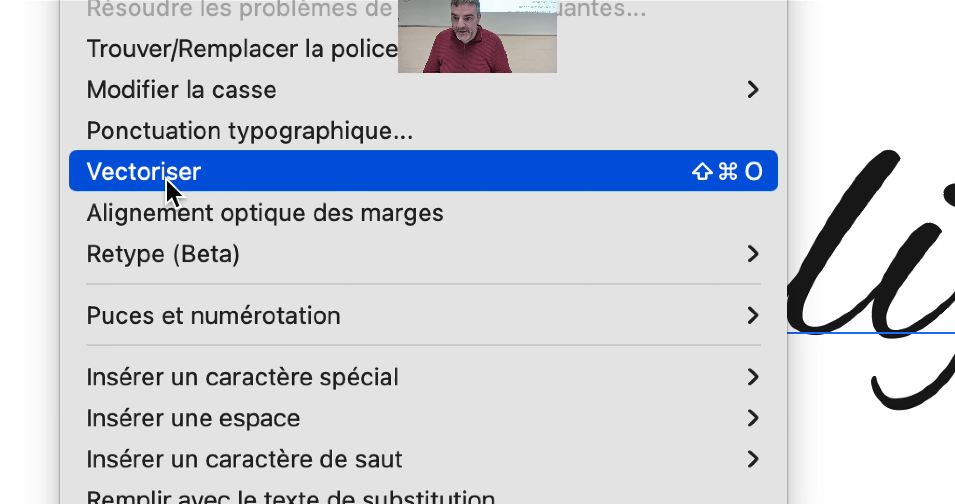
left_click(167, 180)
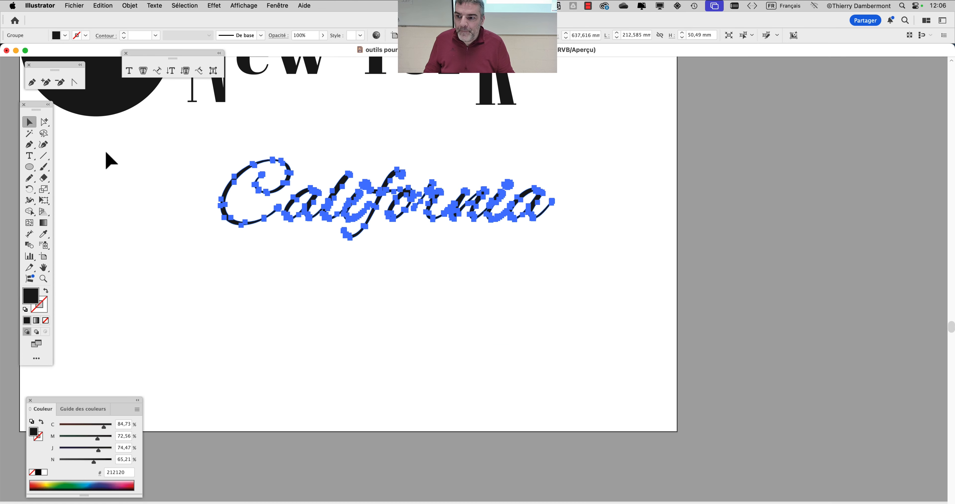
Draw a black circle about 91 mm across, place it over the C of California, and display Pathfinder with both objects selected
left_click_drag(236, 199, 378, 341)
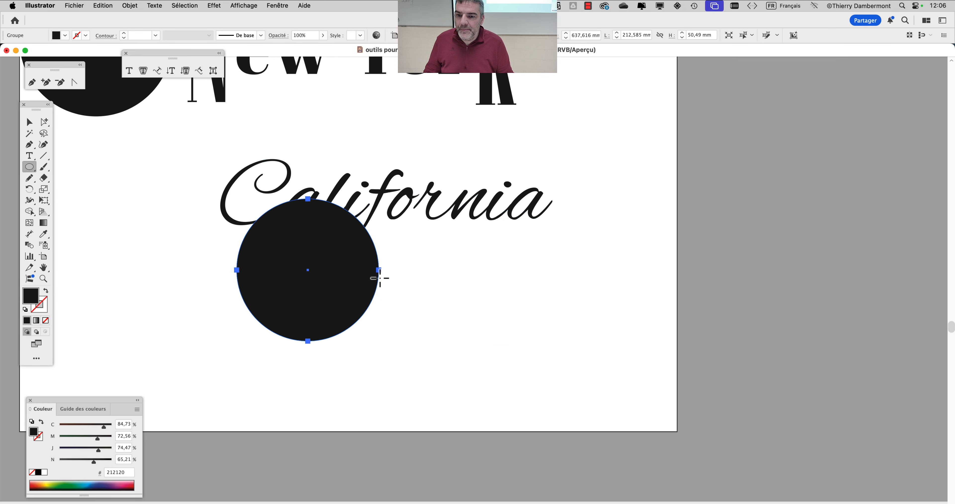
left_click(29, 123)
left_click_drag(324, 279, 246, 184)
left_click_drag(155, 138, 531, 253)
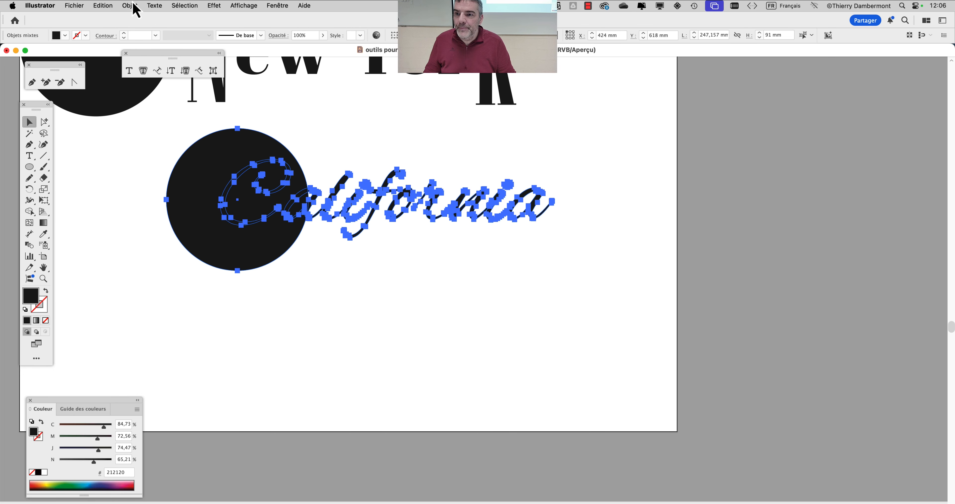
left_click(271, 9)
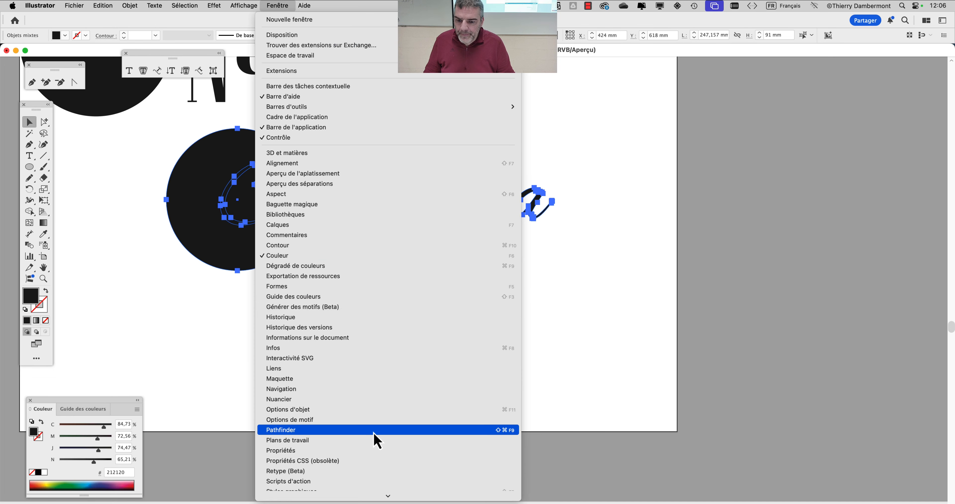
left_click(374, 441)
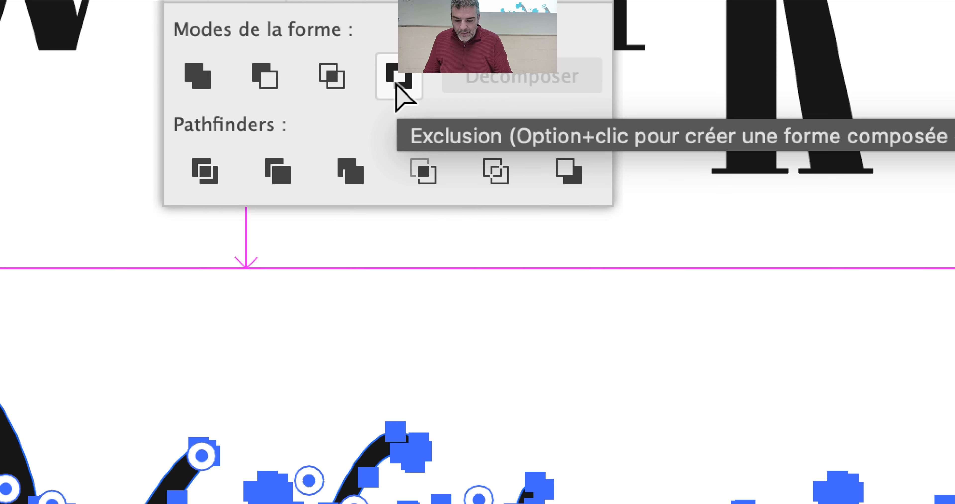
Try a plain Pathfinder Exclusion on the circle and California lettering, test moving the circle alone, and undo both operations
left_click(397, 85)
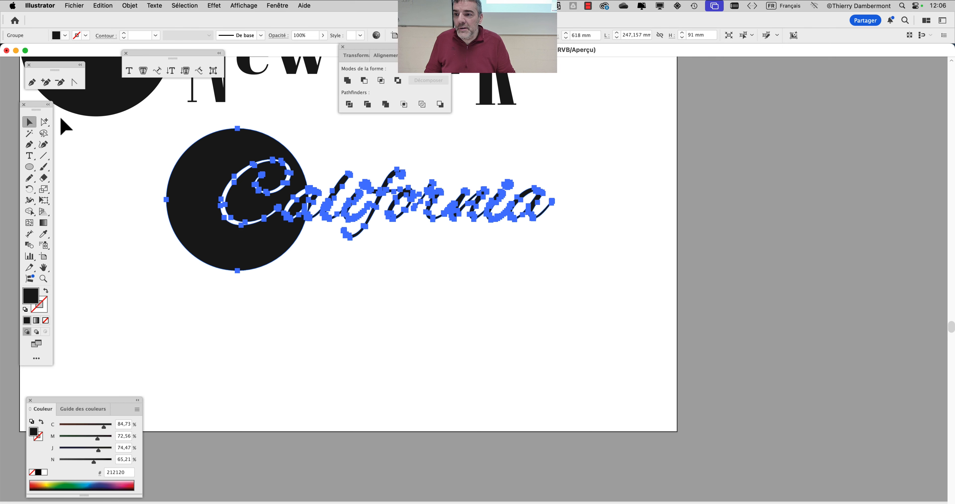
left_click(132, 142)
left_click_drag(201, 144, 235, 132)
key("super+z")
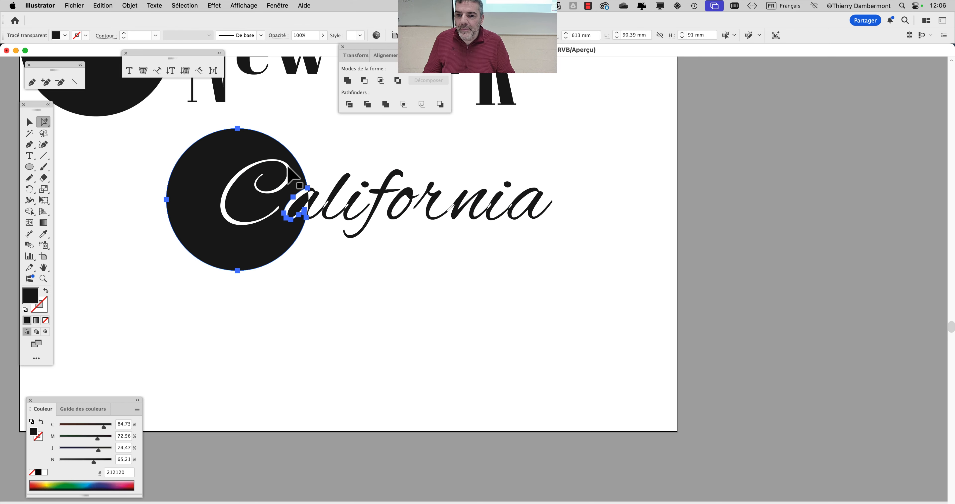
left_click(30, 122)
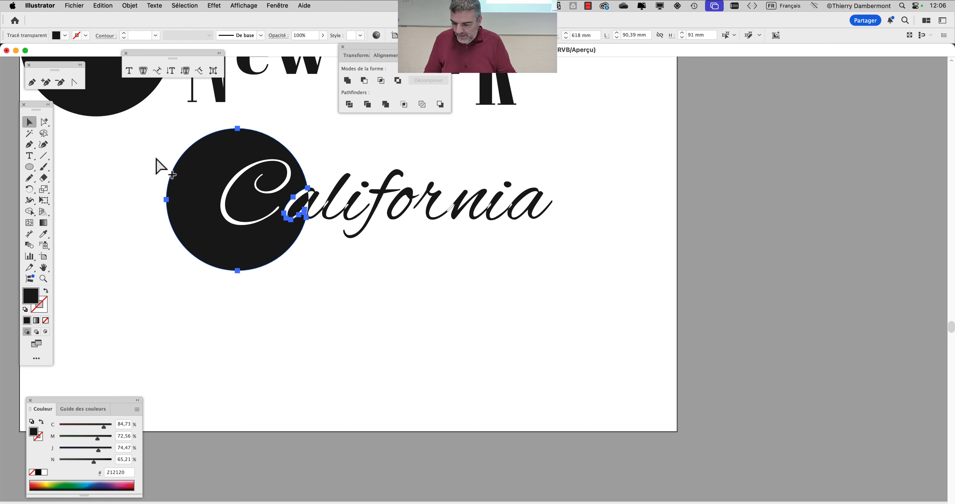
key("super+z")
left_click(158, 145)
Combine the circle and the California lettering into an editable compound shape (Forme composée) in Exclusion mode
left_click_drag(142, 141, 570, 244)
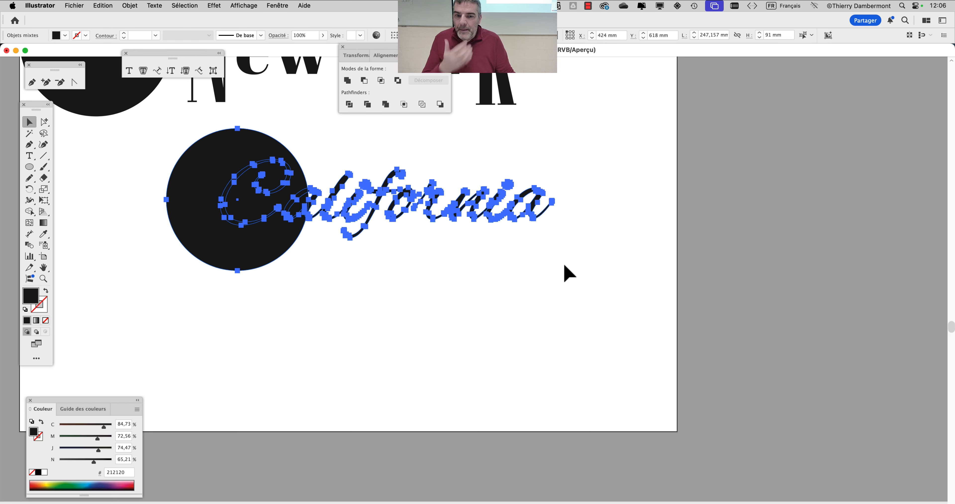
left_click(398, 80, "alt")
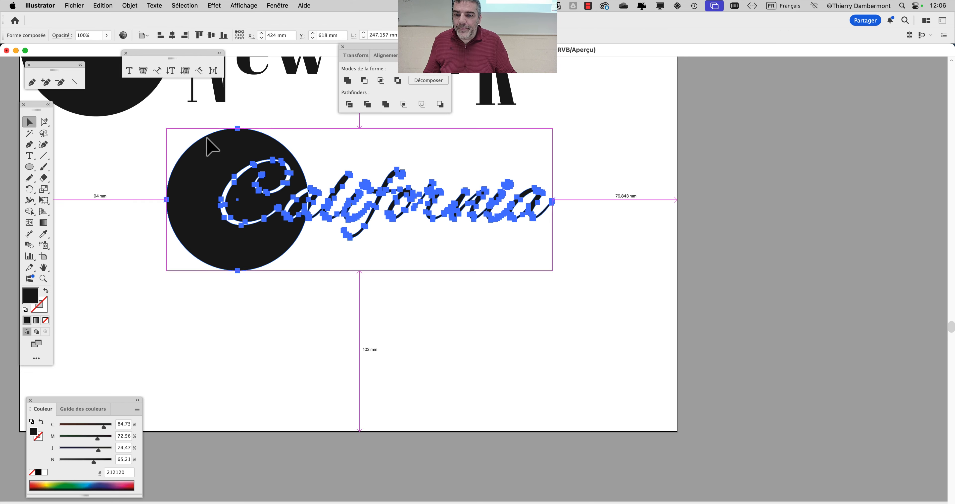
left_click(175, 147)
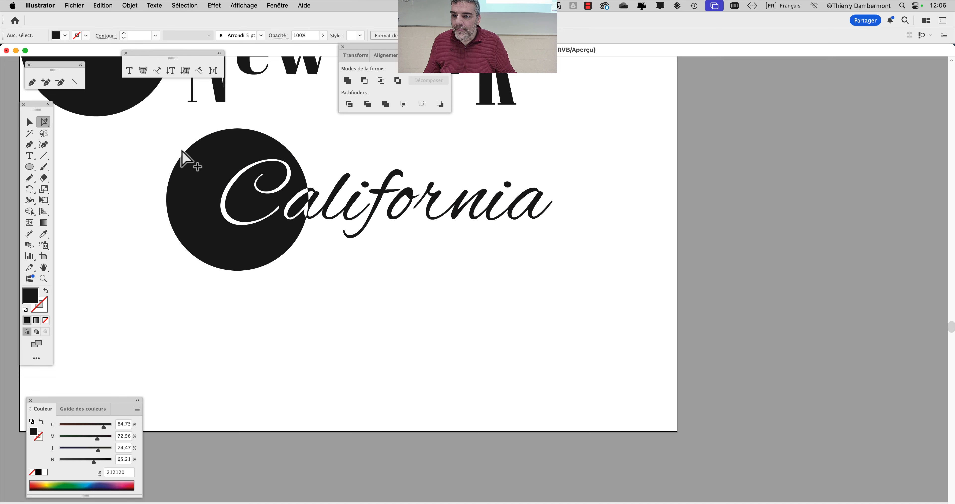
Move only the circle within the compound shape to the right so it covers the letters Cal
mouse_move(182, 153)
left_mouse_down()
mouse_move(467, 159)
mouse_move(191, 159)
left_mouse_up()
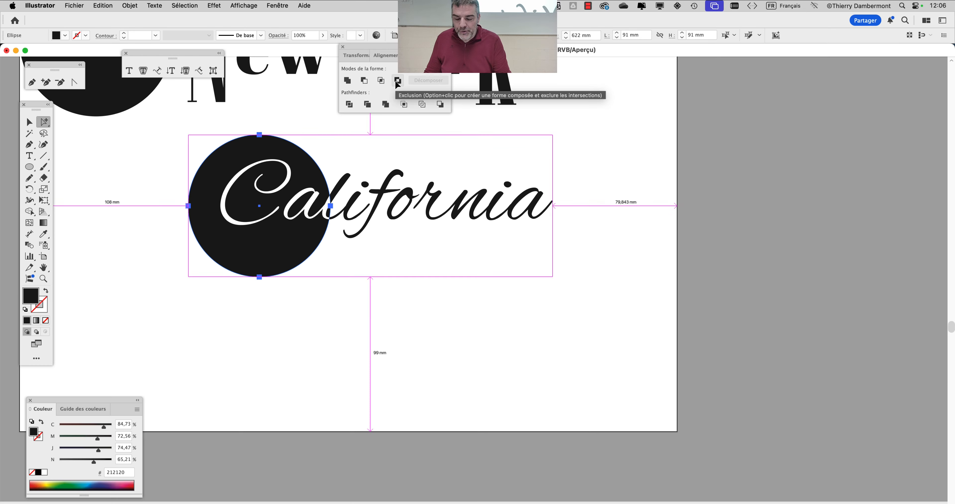
left_click_drag(222, 145, 356, 140)
left_click_drag(418, 139, 231, 135)
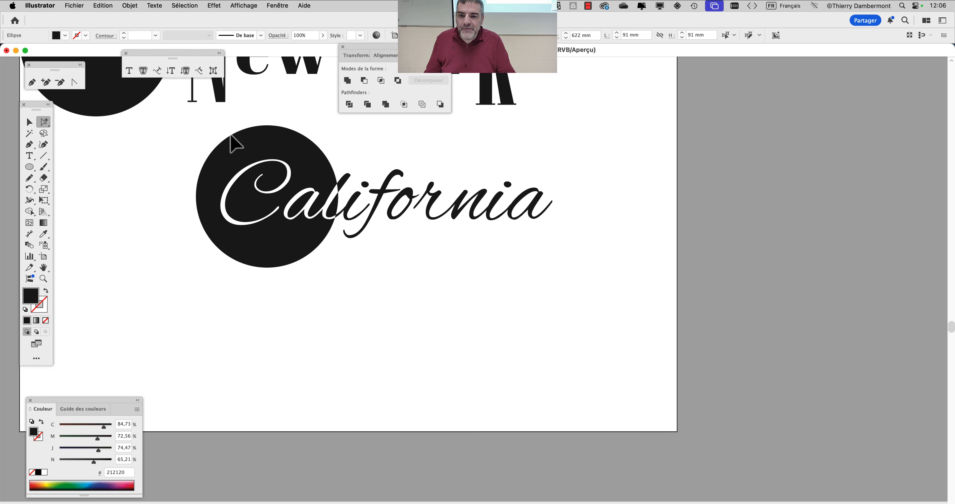
left_click(153, 156)
scroll(286, 197, "up", 2)
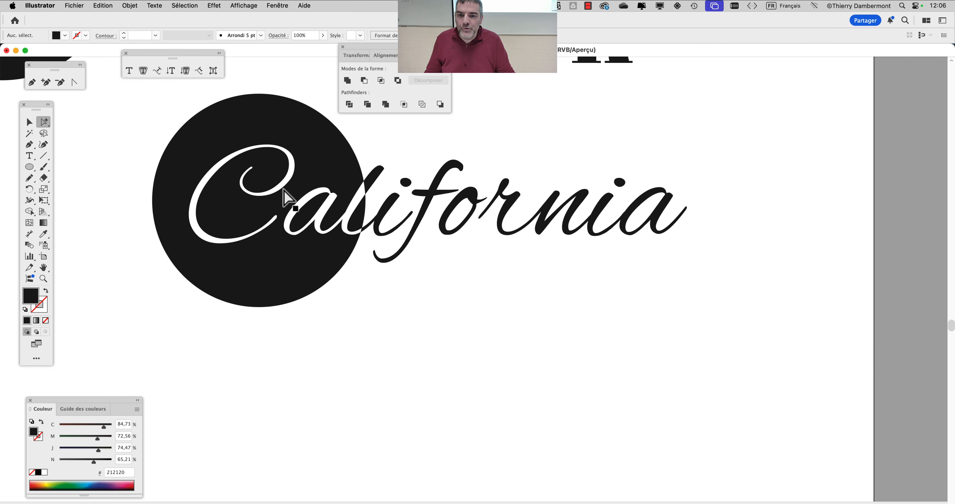
scroll(280, 206, "down", 2)
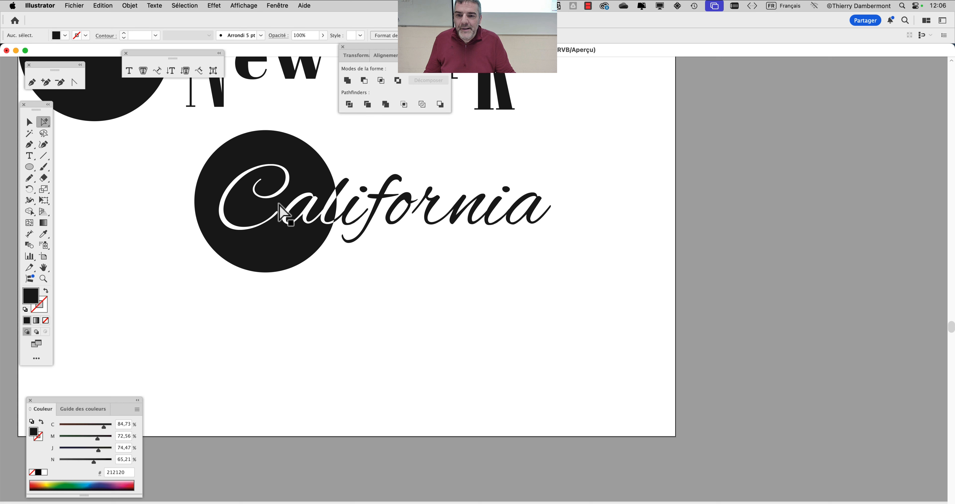
Delete the circle and draw a black rectangle about 126 × 100 mm over the first half of California
key("Delete")
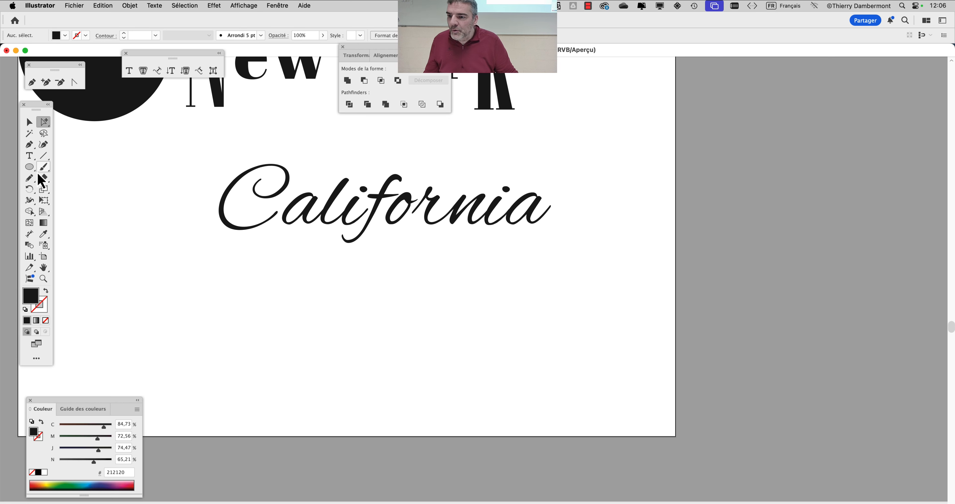
left_click(30, 166)
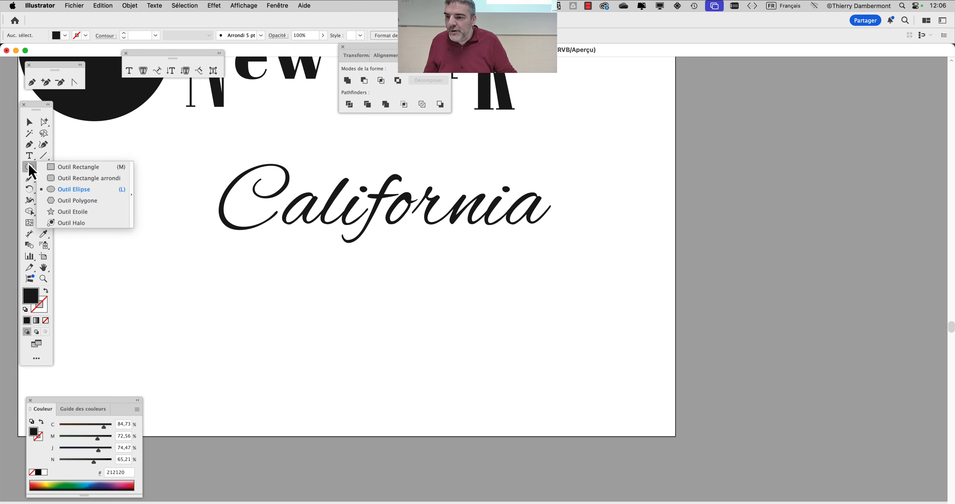
left_click(66, 167)
left_click_drag(207, 132, 404, 288)
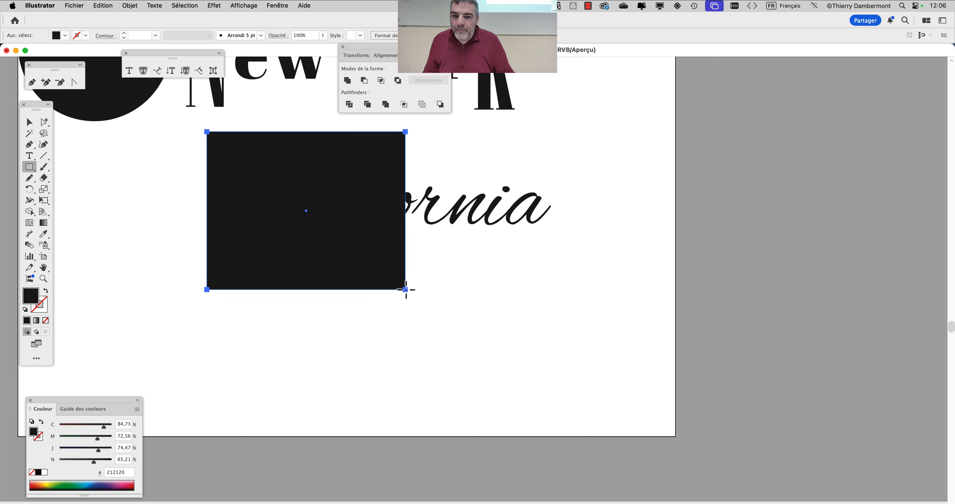
Select the rectangle with the California lettering and combine them into an editable compound shape in Exclusion mode
left_click(26, 123)
left_click_drag(161, 164, 586, 246)
left_click(400, 83)
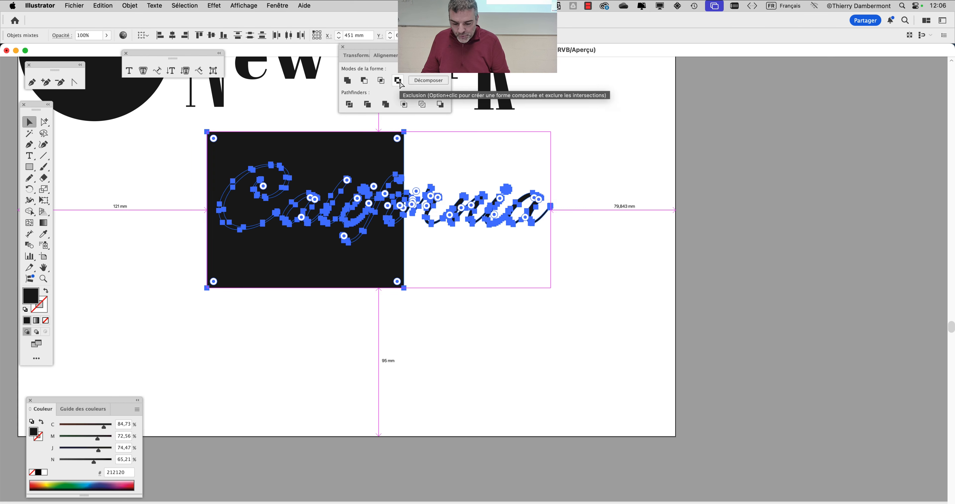
left_click(400, 84)
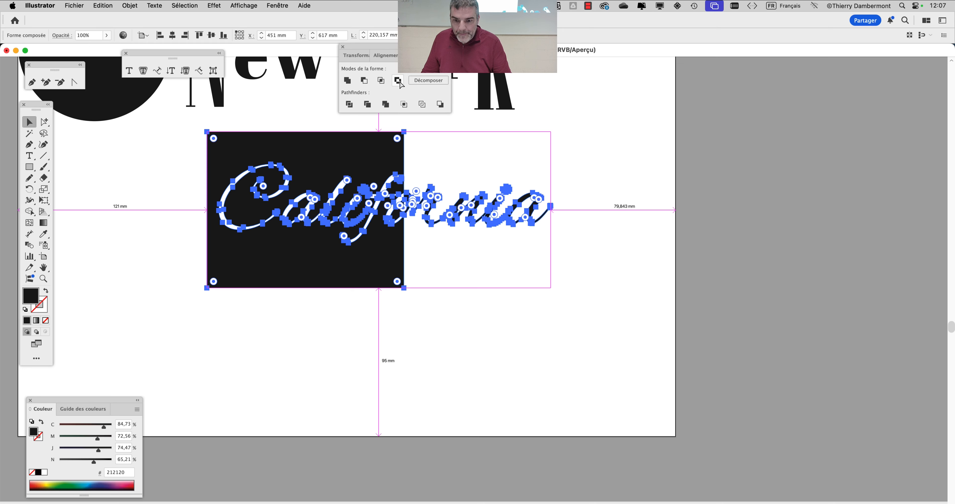
Move only the rectangle within the California compound shape slightly left and down
left_click(44, 122)
left_click(171, 175)
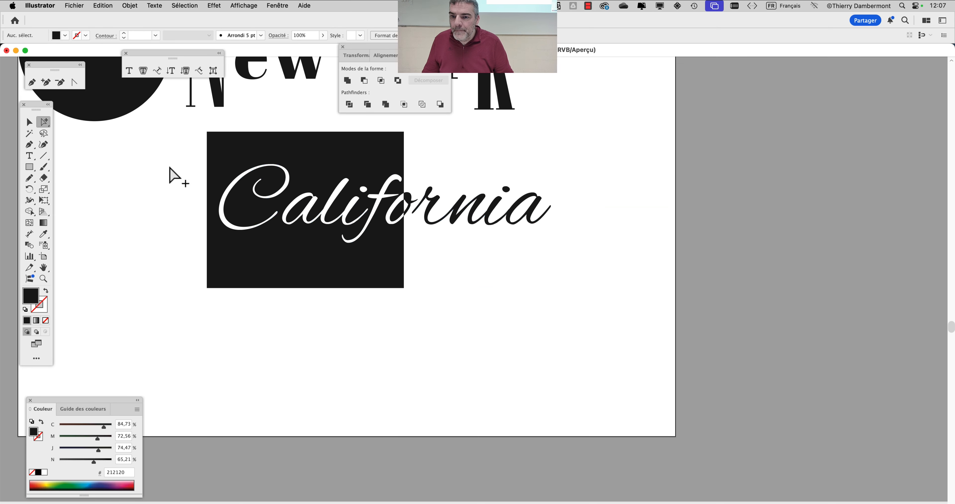
left_click(236, 135)
left_click_drag(245, 143, 220, 145)
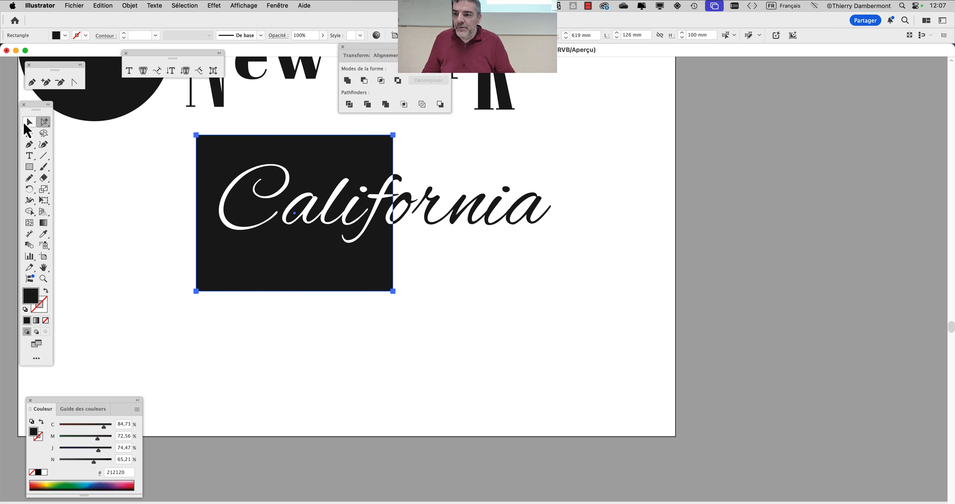